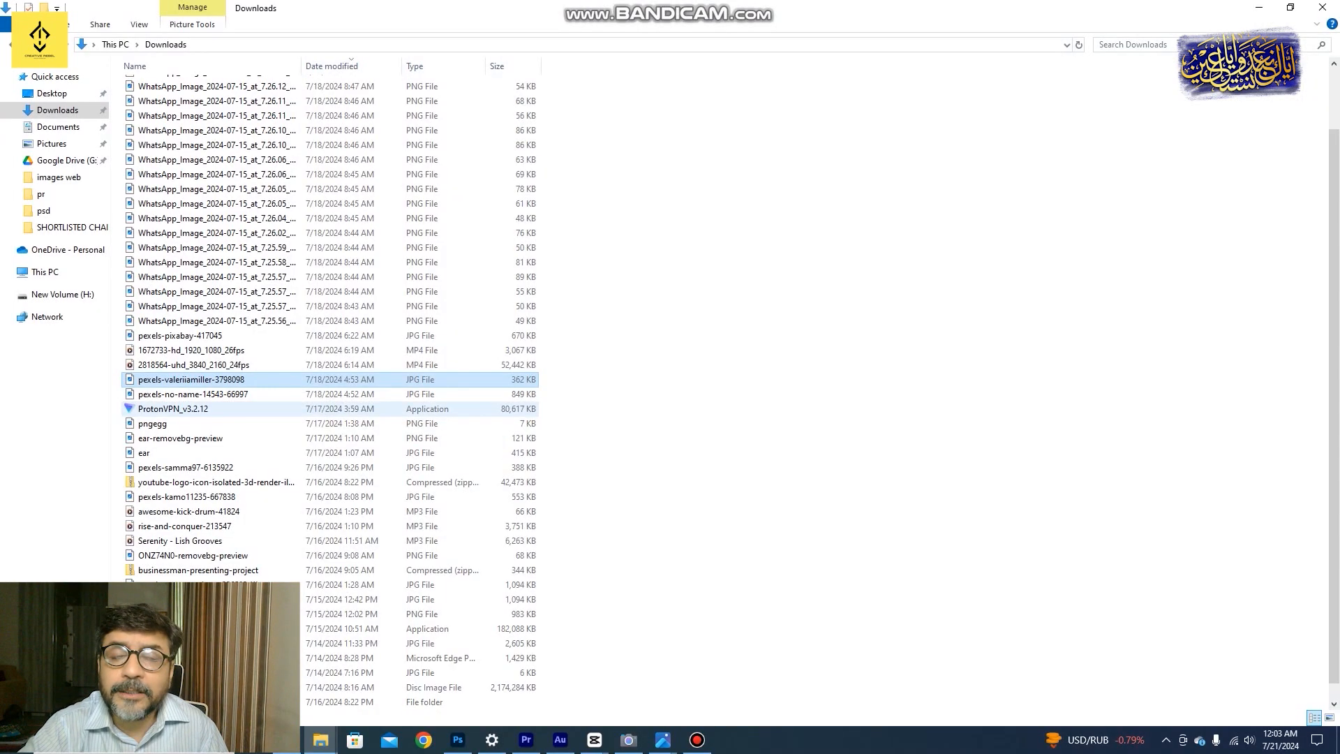
pyautogui.doubleClick(182, 382)
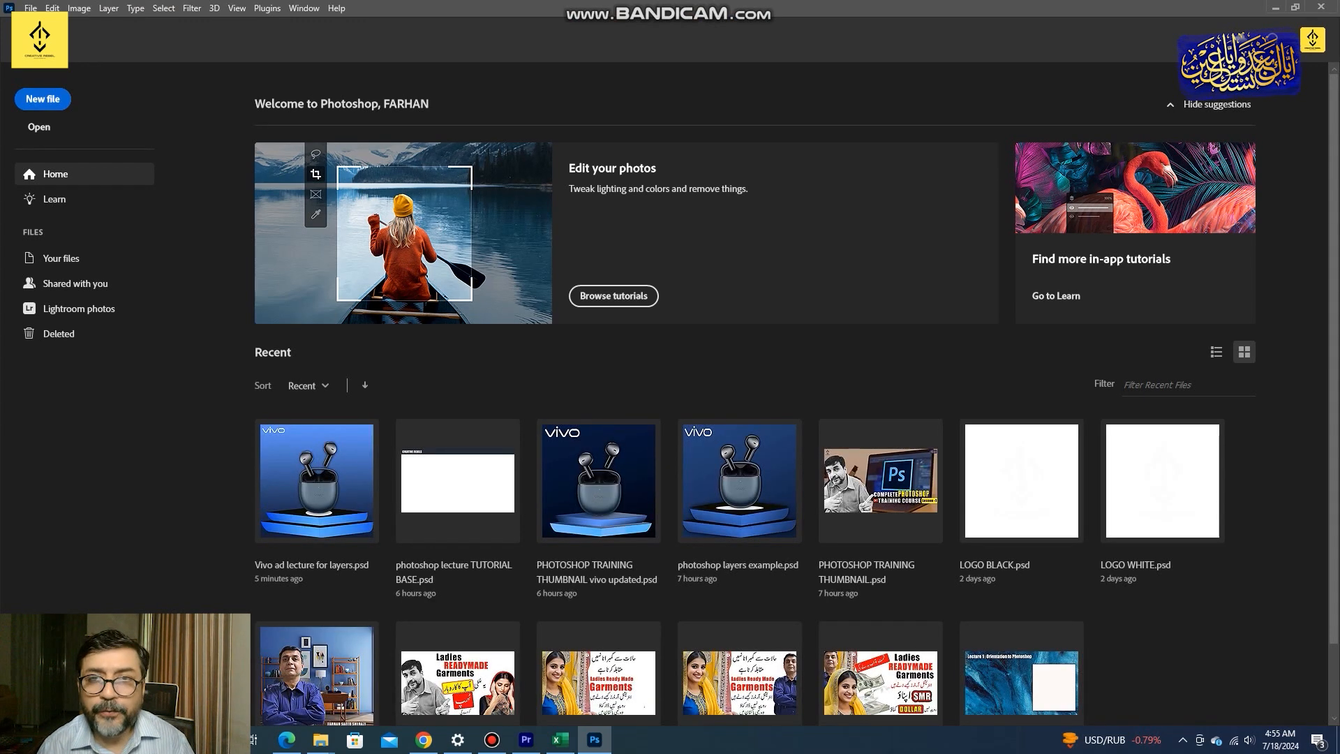
pyautogui.moveTo(492, 739)
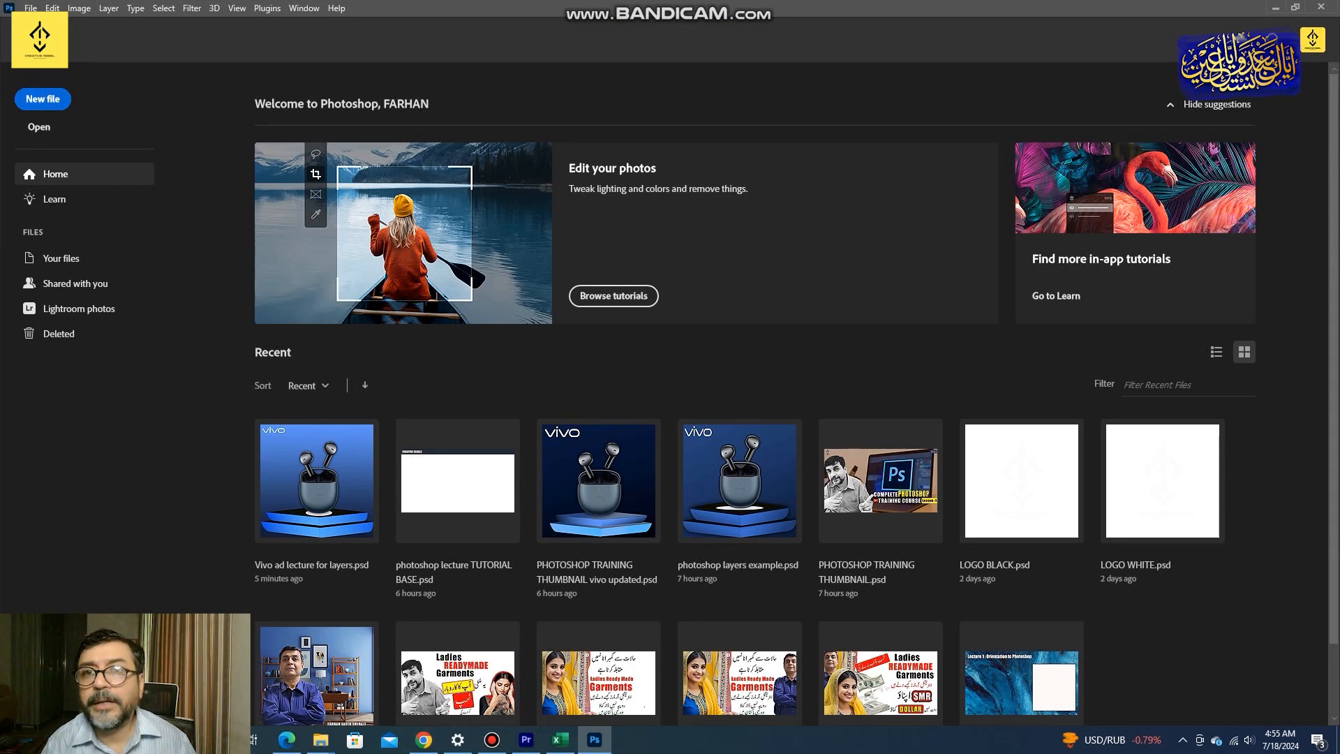
pyautogui.hotkey('ctrl', 'n')
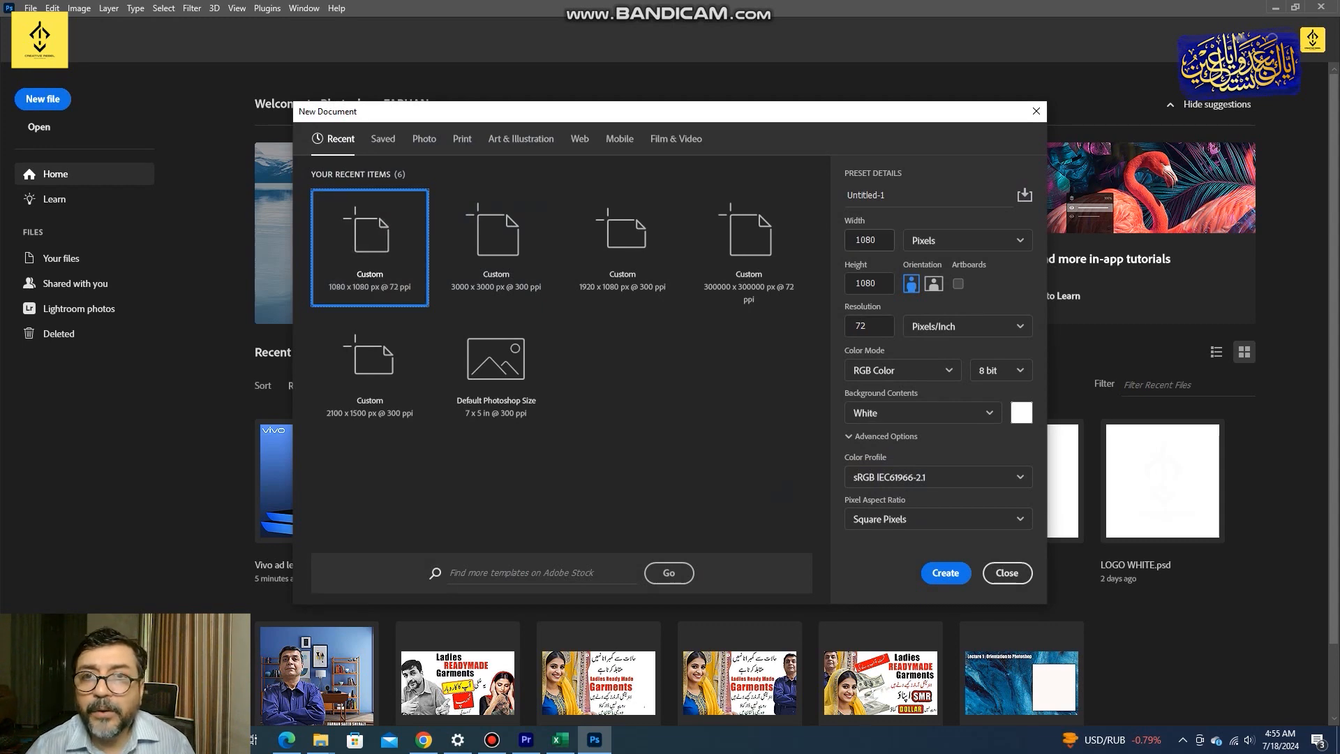
pyautogui.press('Return')
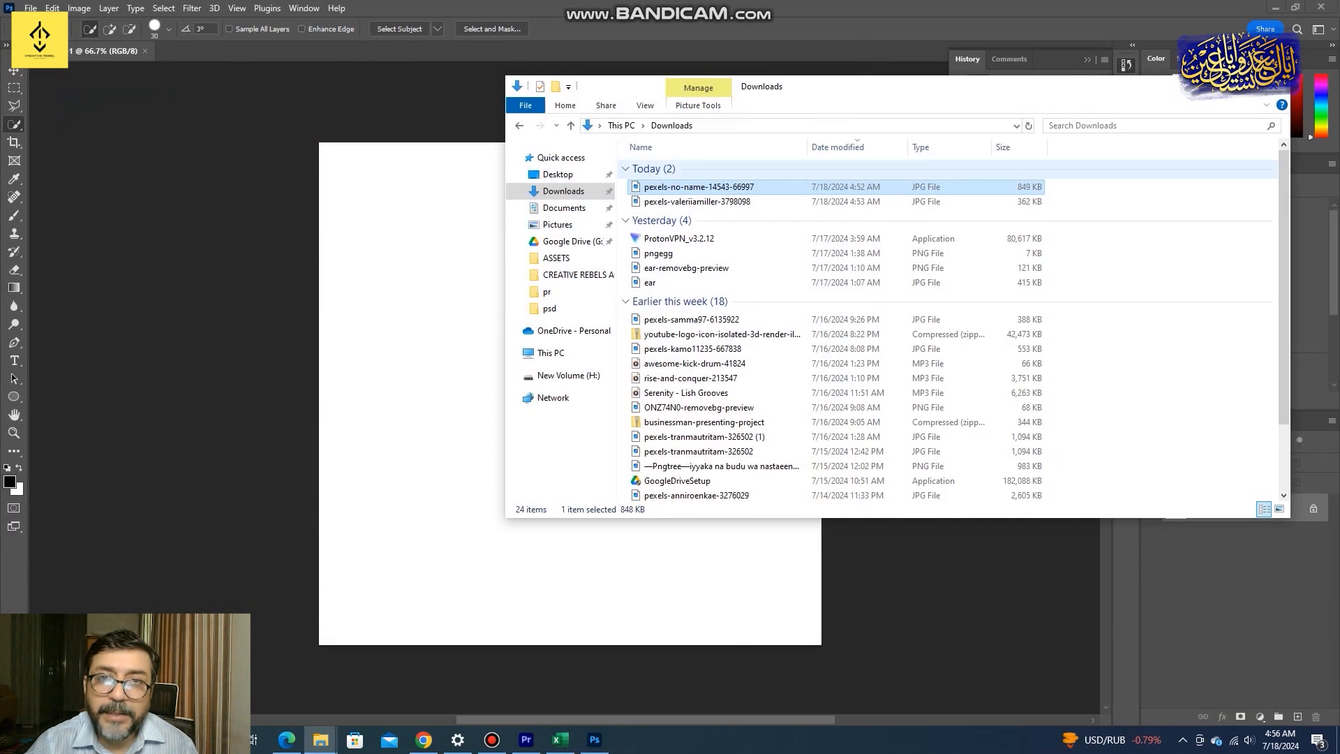
pyautogui.moveTo(701, 186); pyautogui.dragTo(454, 363)
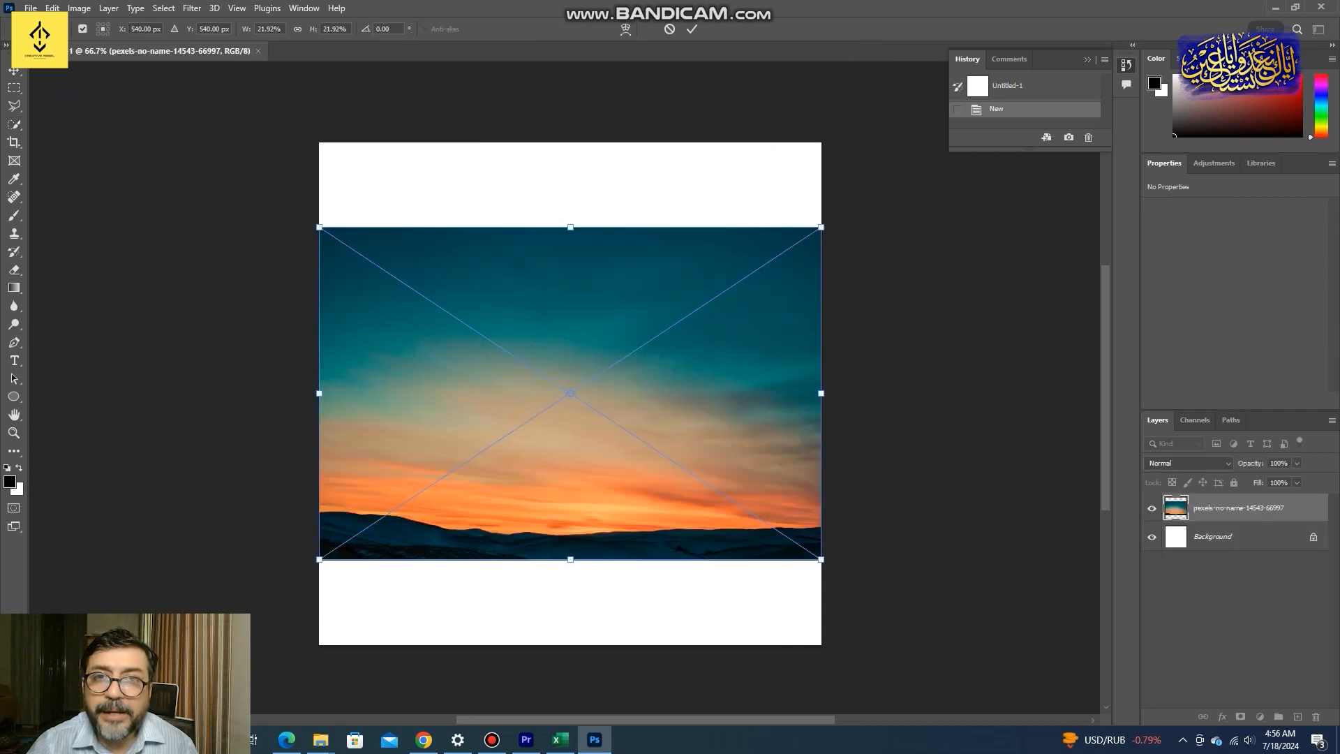
pyautogui.moveTo(570, 227); pyautogui.dragTo(570, 136)
pyautogui.press('Return')
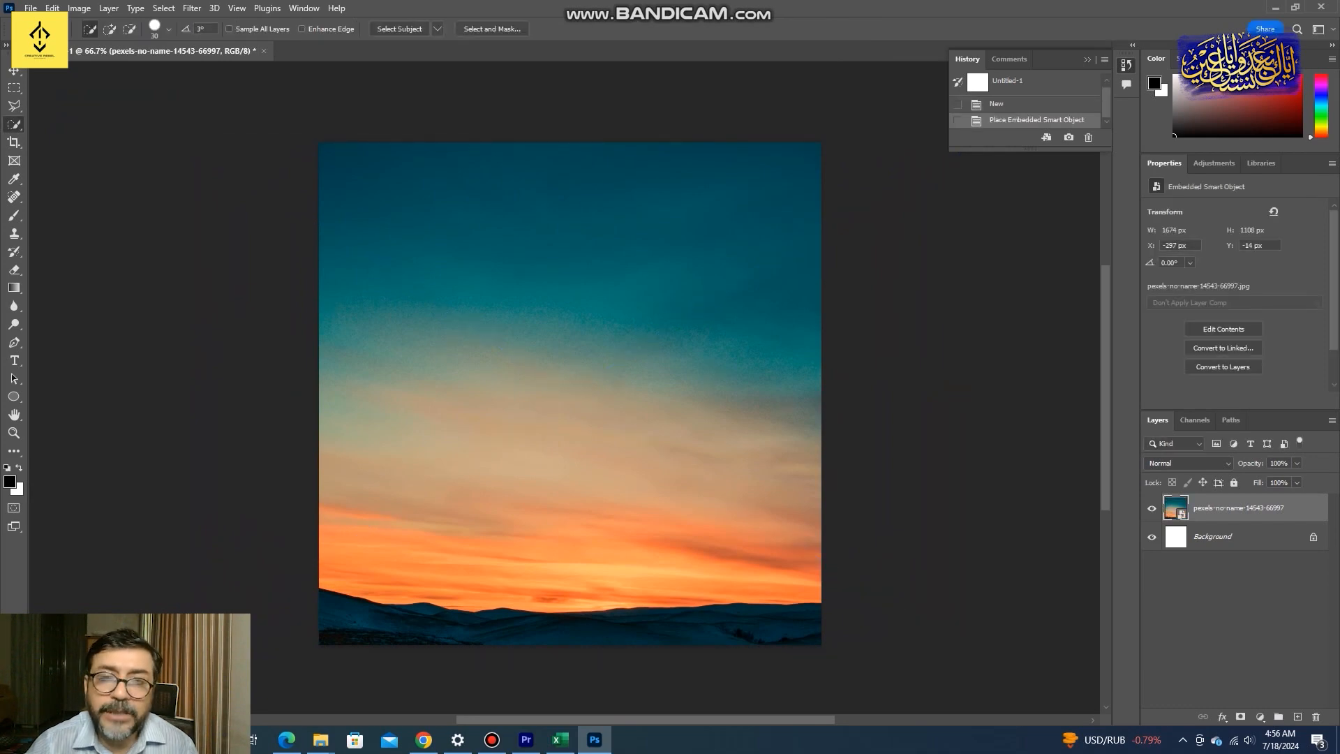
# Place the pexels-valeriiamiller-3798098 birds photo from the Downloads folder above the sunset layer
pyautogui.moveTo(320, 739)
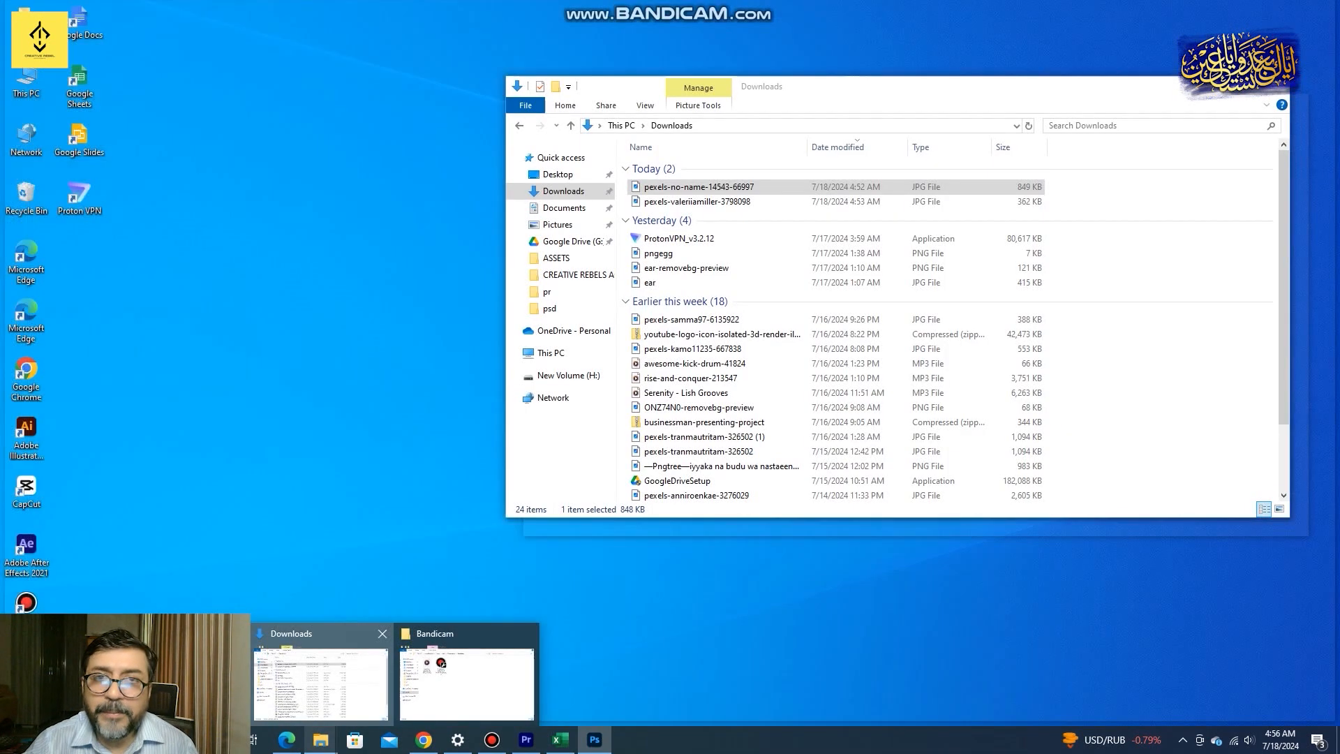
pyautogui.click(321, 681)
pyautogui.click(697, 201)
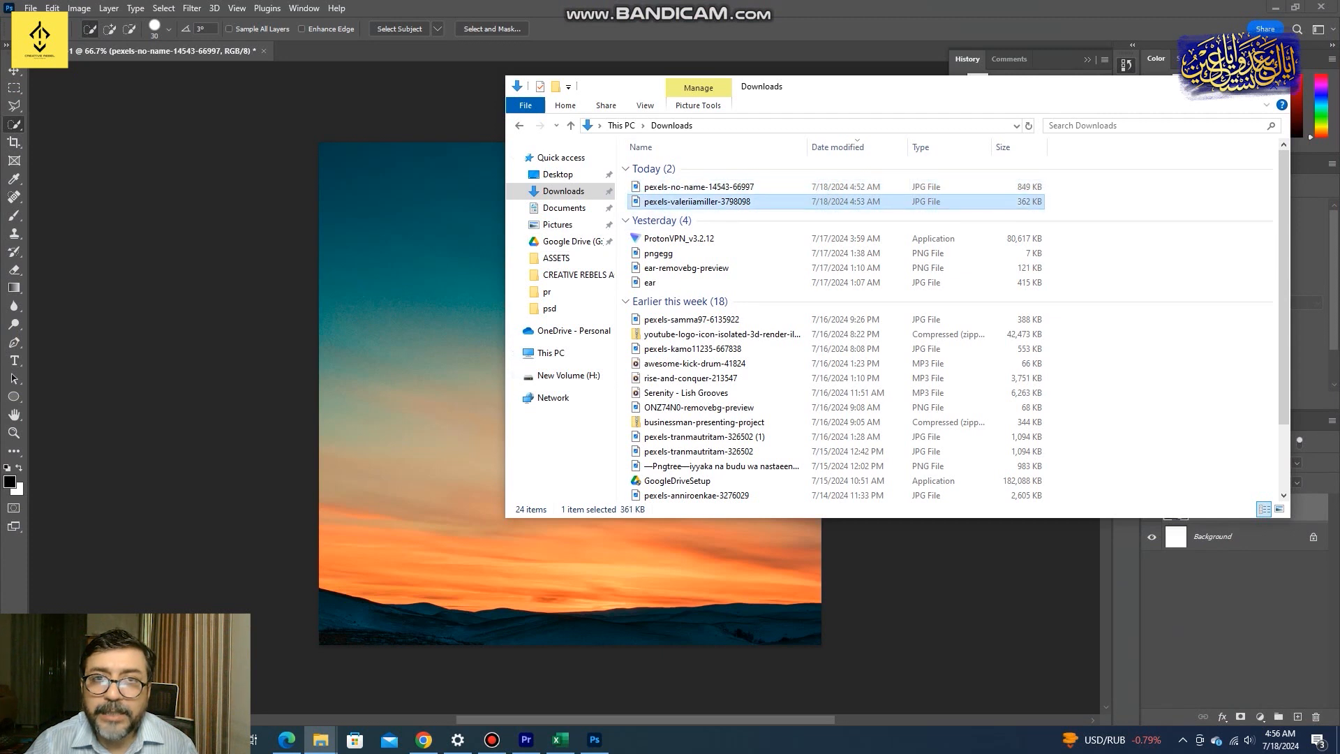
pyautogui.moveTo(696, 201); pyautogui.dragTo(433, 377)
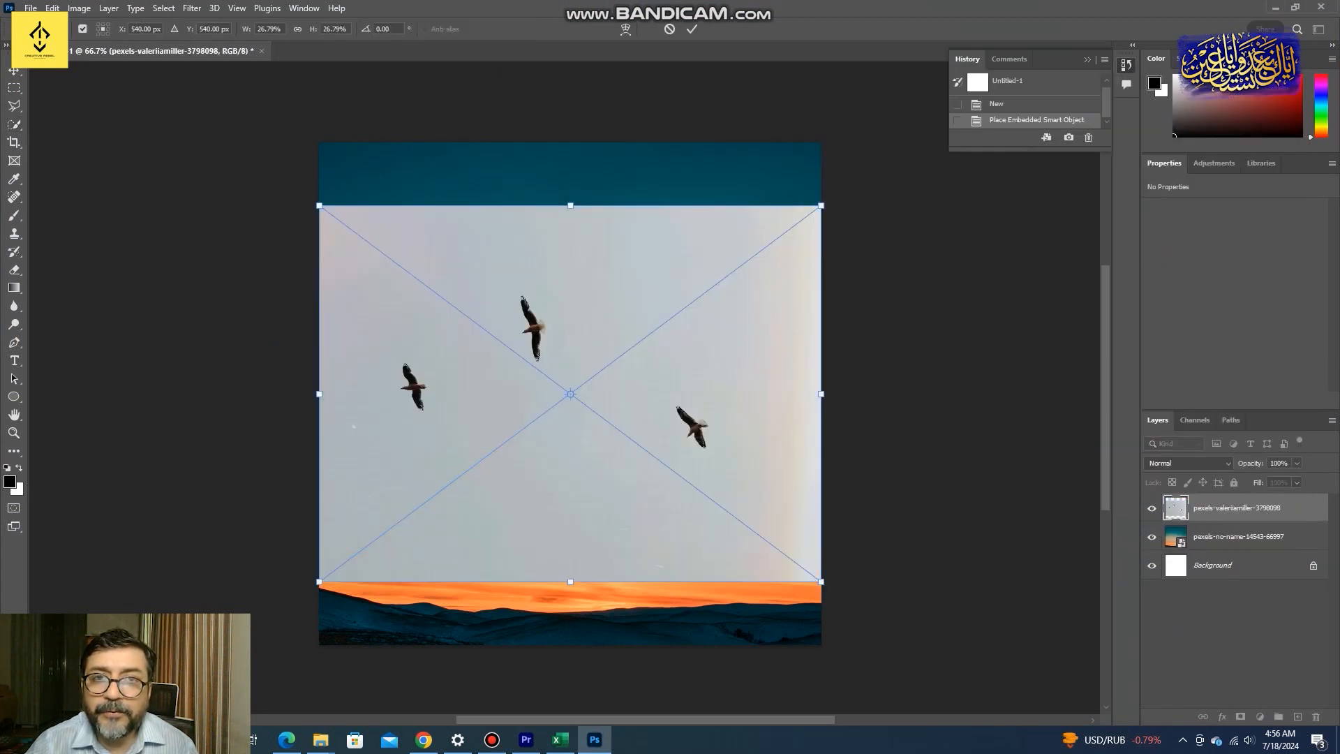
# Select the birds with Select Subject and add a layer mask that hides the photo's grey sky
pyautogui.click(14, 124)
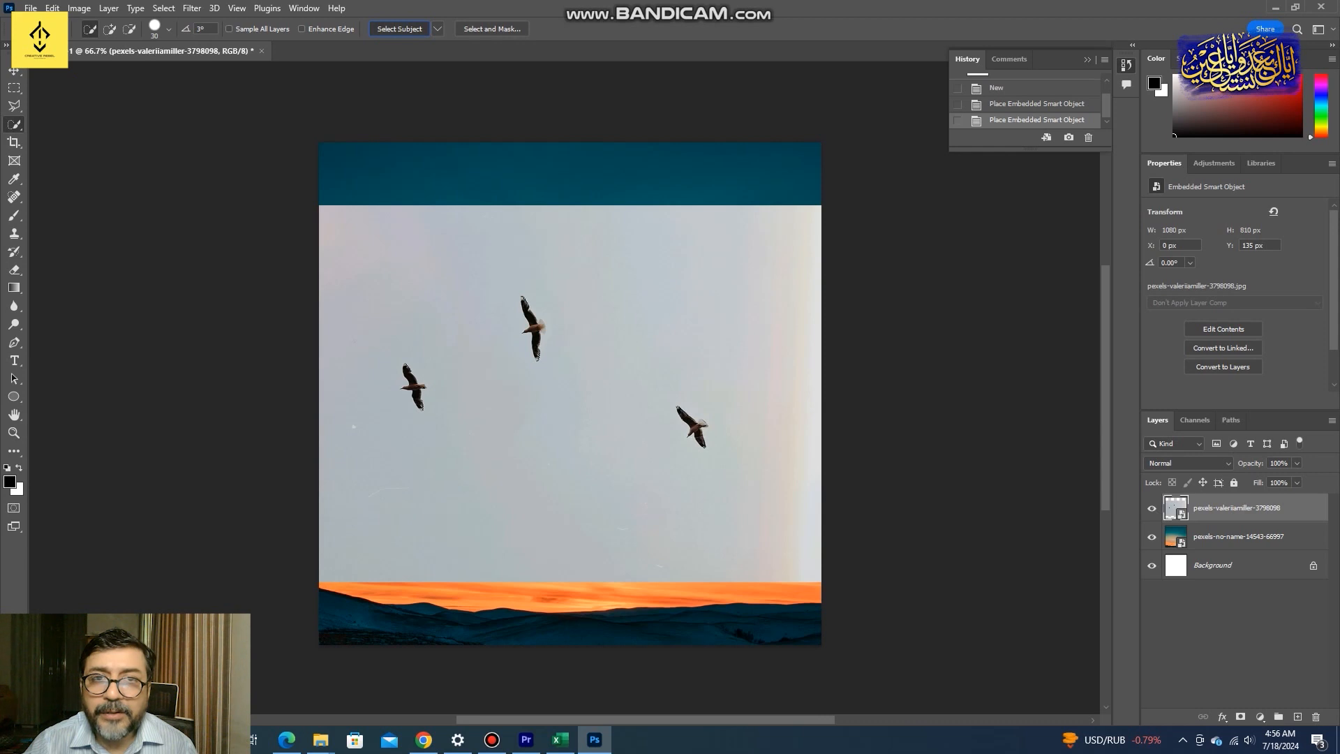
pyautogui.click(399, 29)
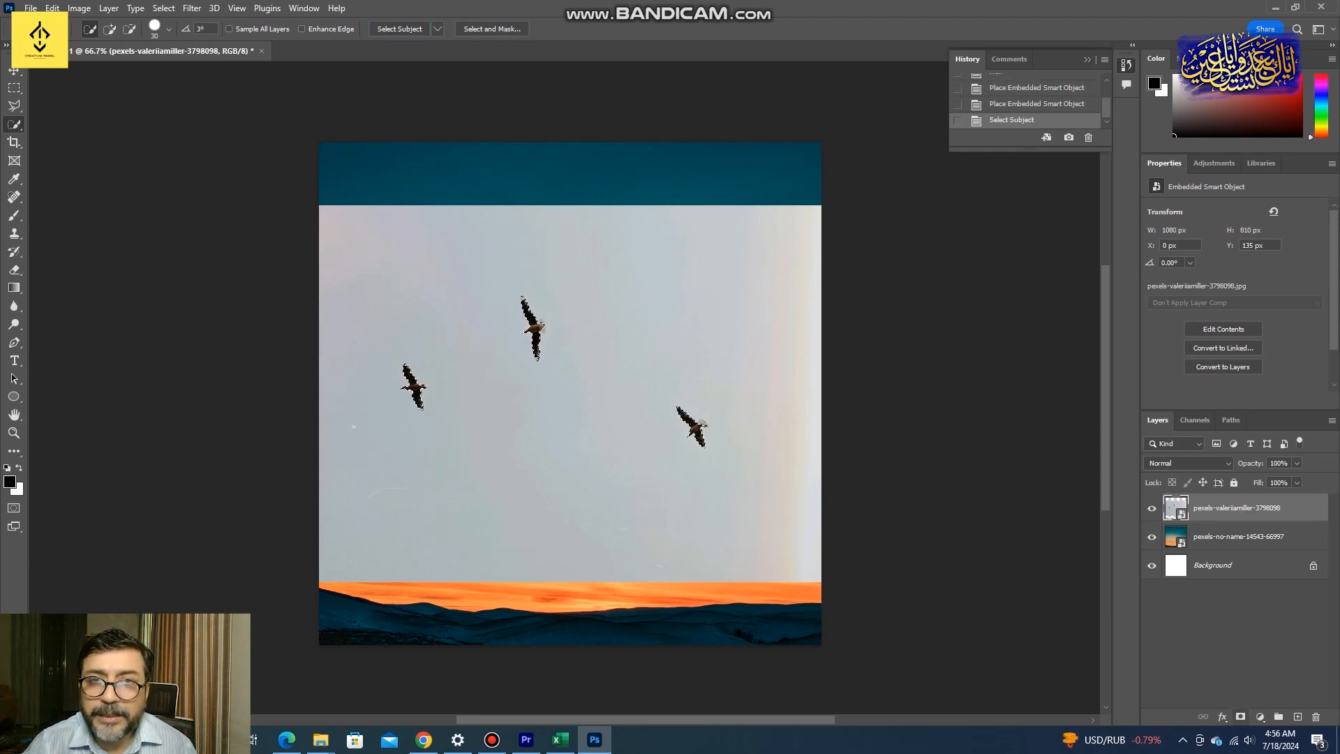
pyautogui.click(1240, 717)
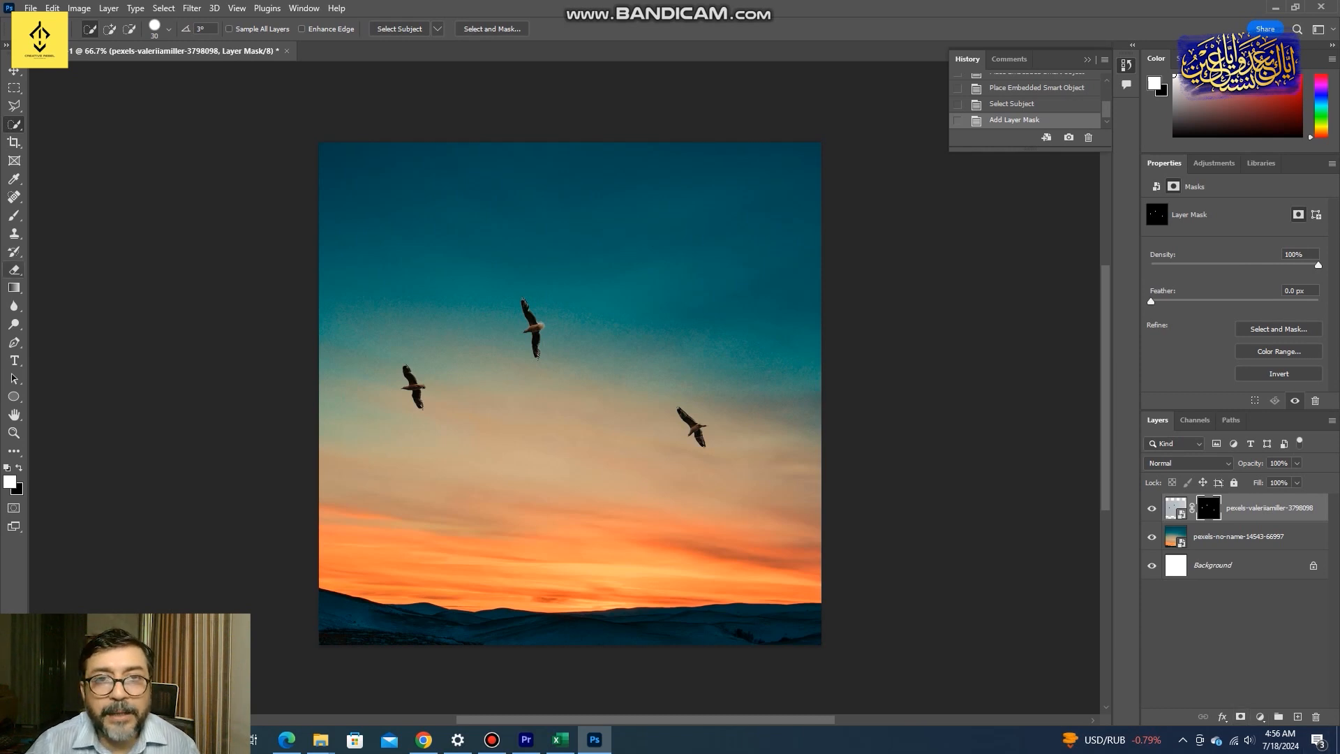
# Erase the upper-middle and far-right birds on the layer mask, and move the remaining bird slightly toward the canvas centre
pyautogui.press('e')
pyautogui.moveTo(534, 356); pyautogui.dragTo(531, 301)
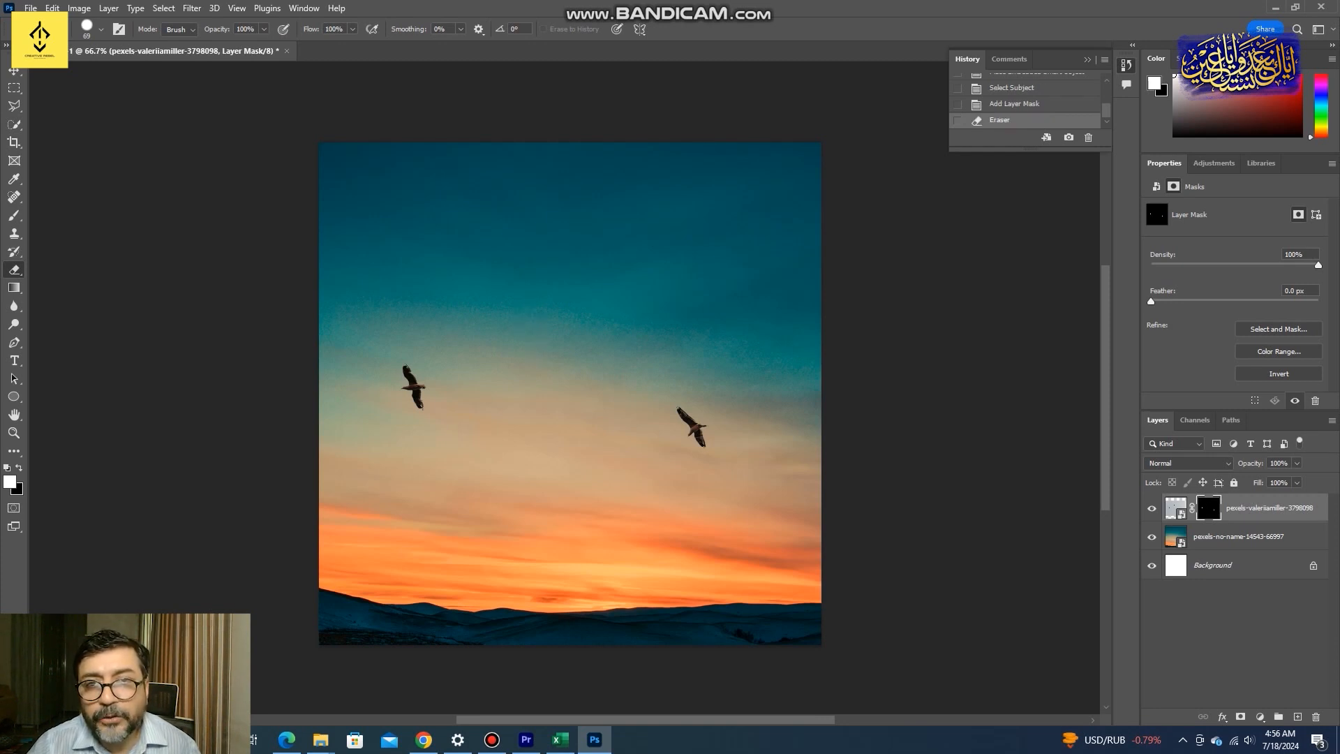
pyautogui.moveTo(683, 413); pyautogui.dragTo(700, 441)
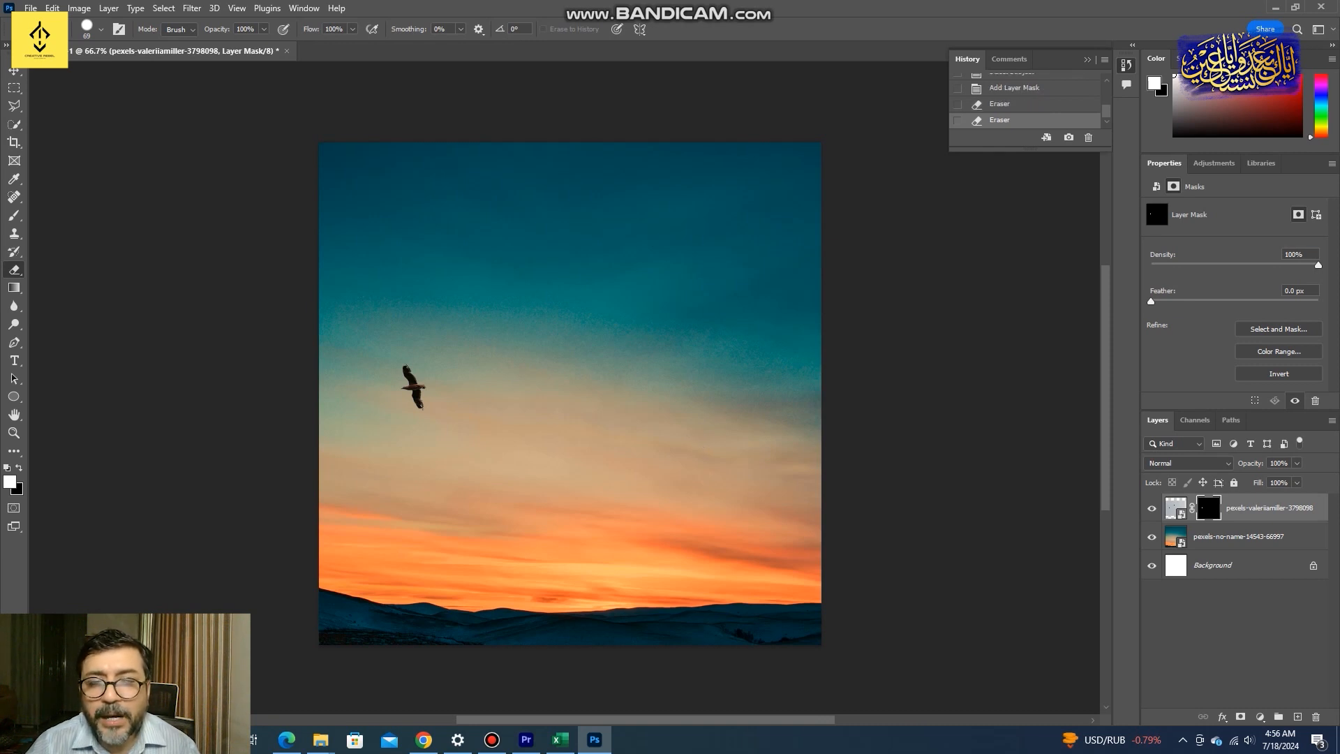
pyautogui.click(14, 70)
pyautogui.moveTo(425, 364); pyautogui.dragTo(481, 359)
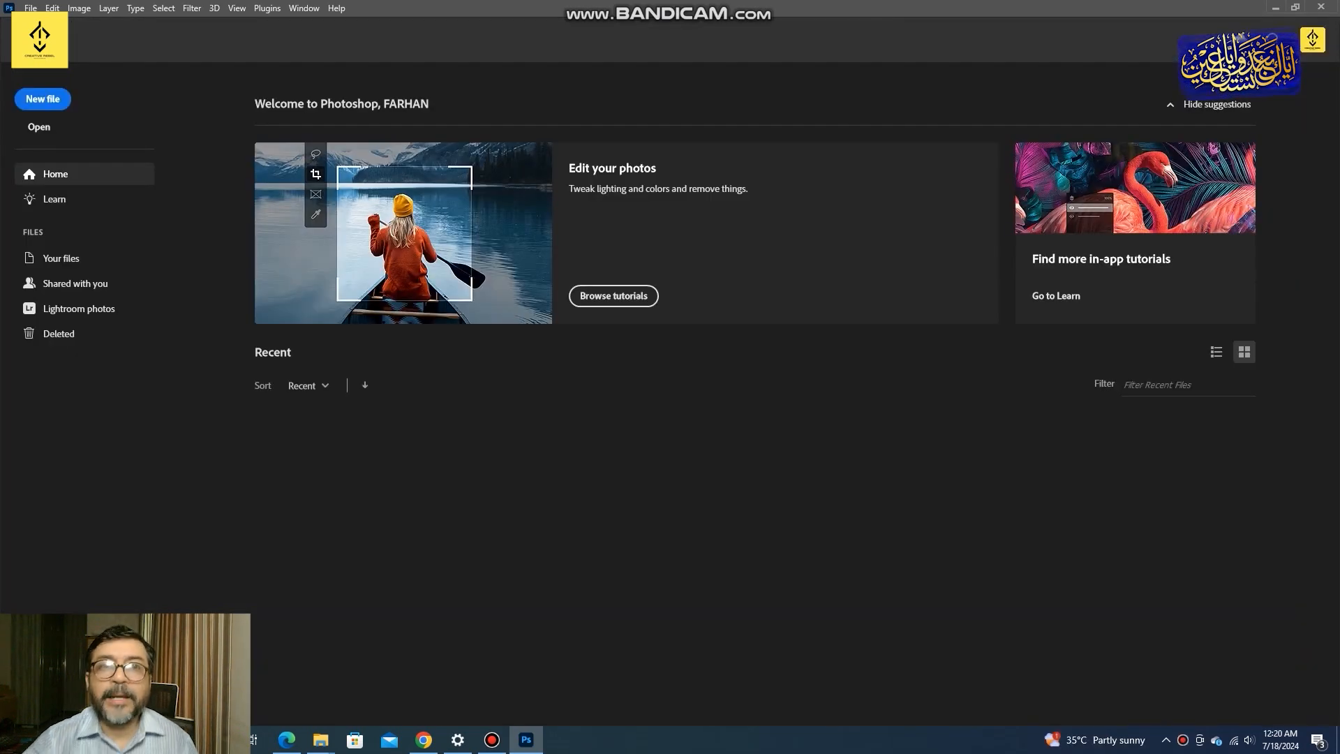
# Create a new 3000 x 3000 px document at 300 pixels/inch in RGB Color with a white background
pyautogui.click(43, 99)
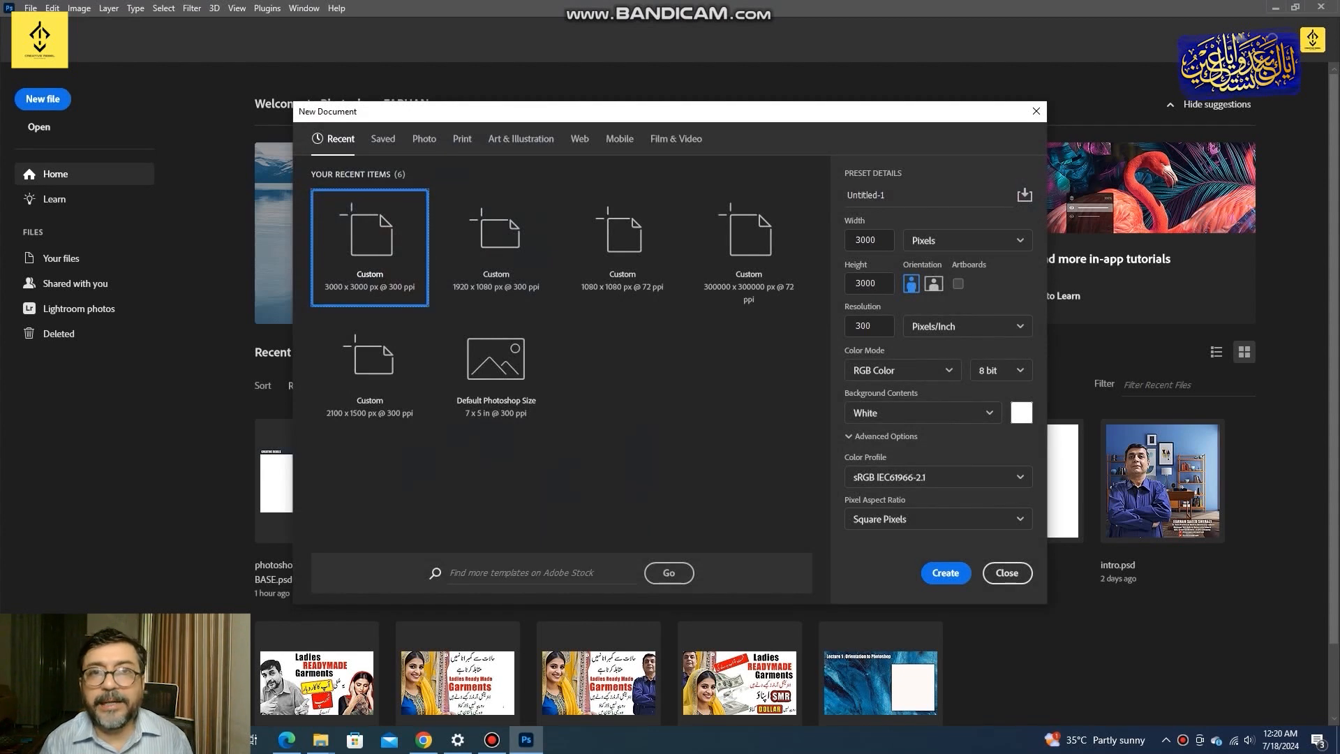
pyautogui.click(869, 240)
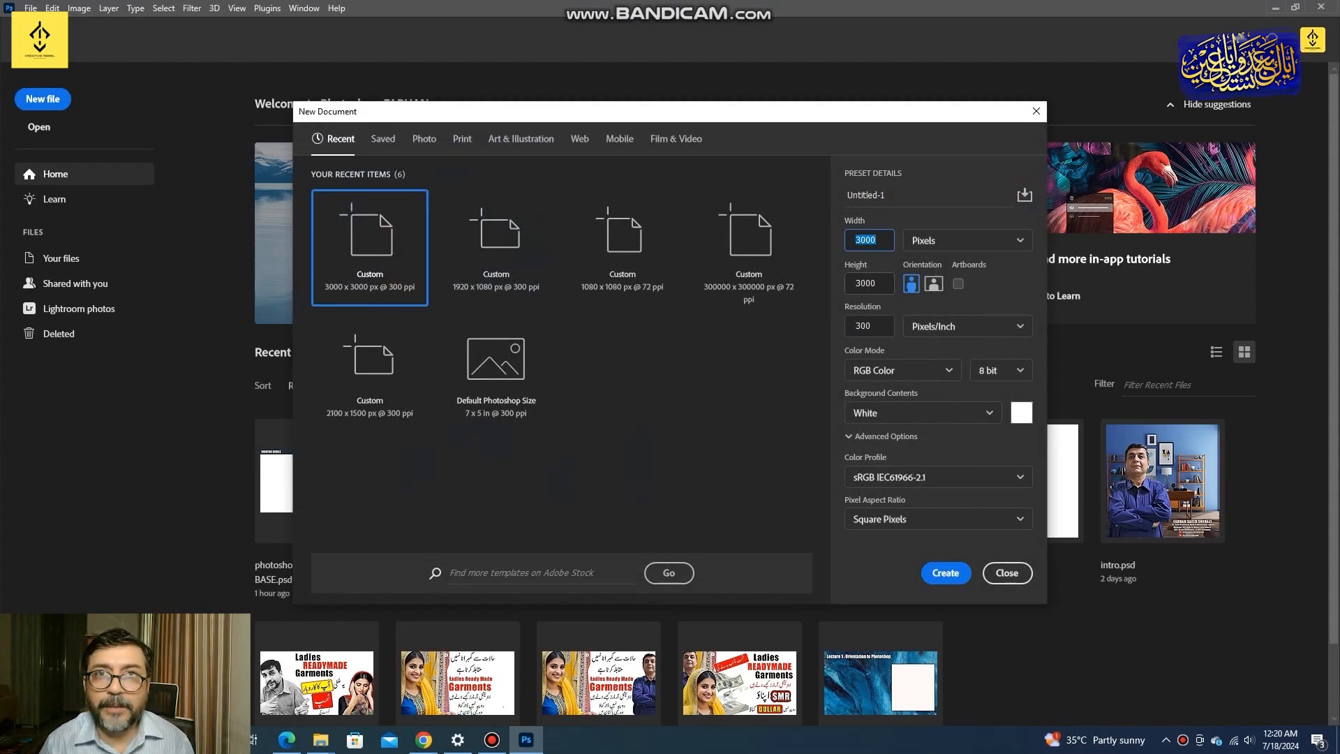
pyautogui.click(868, 283)
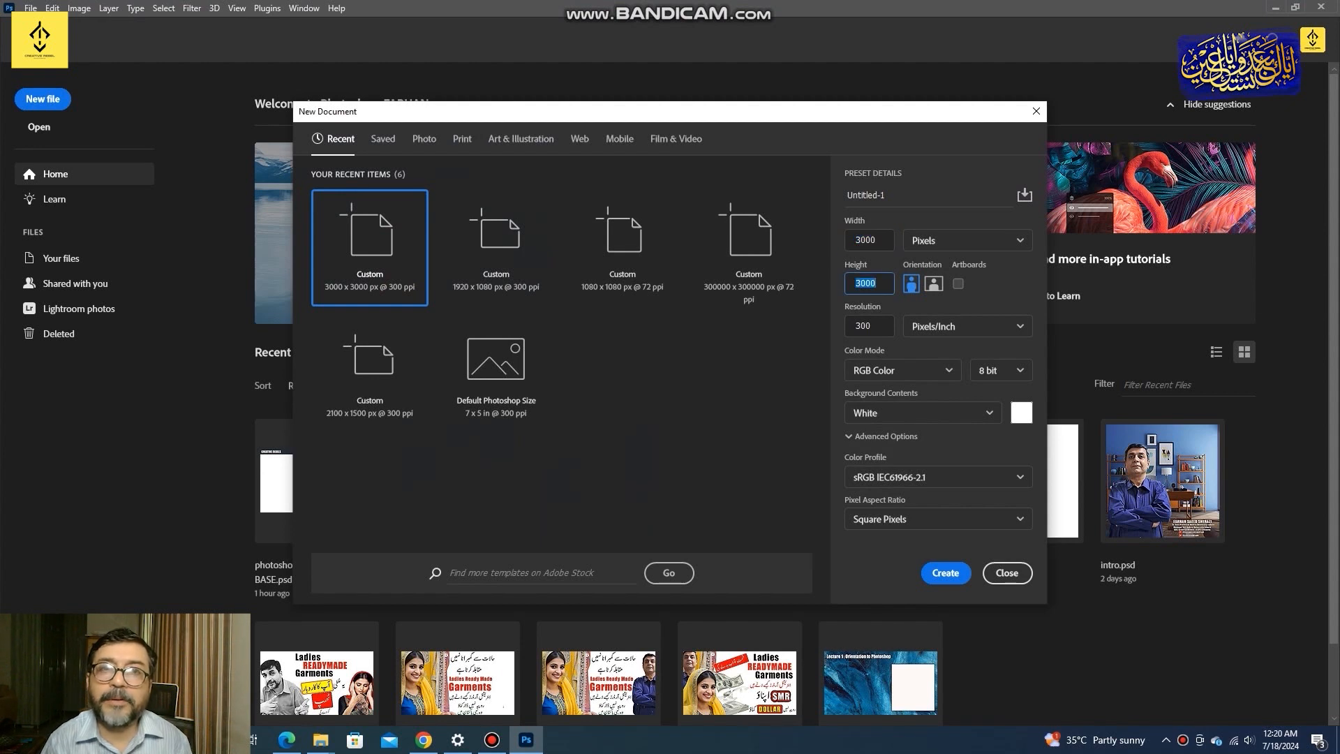
pyautogui.moveTo(854, 326); pyautogui.dragTo(871, 326)
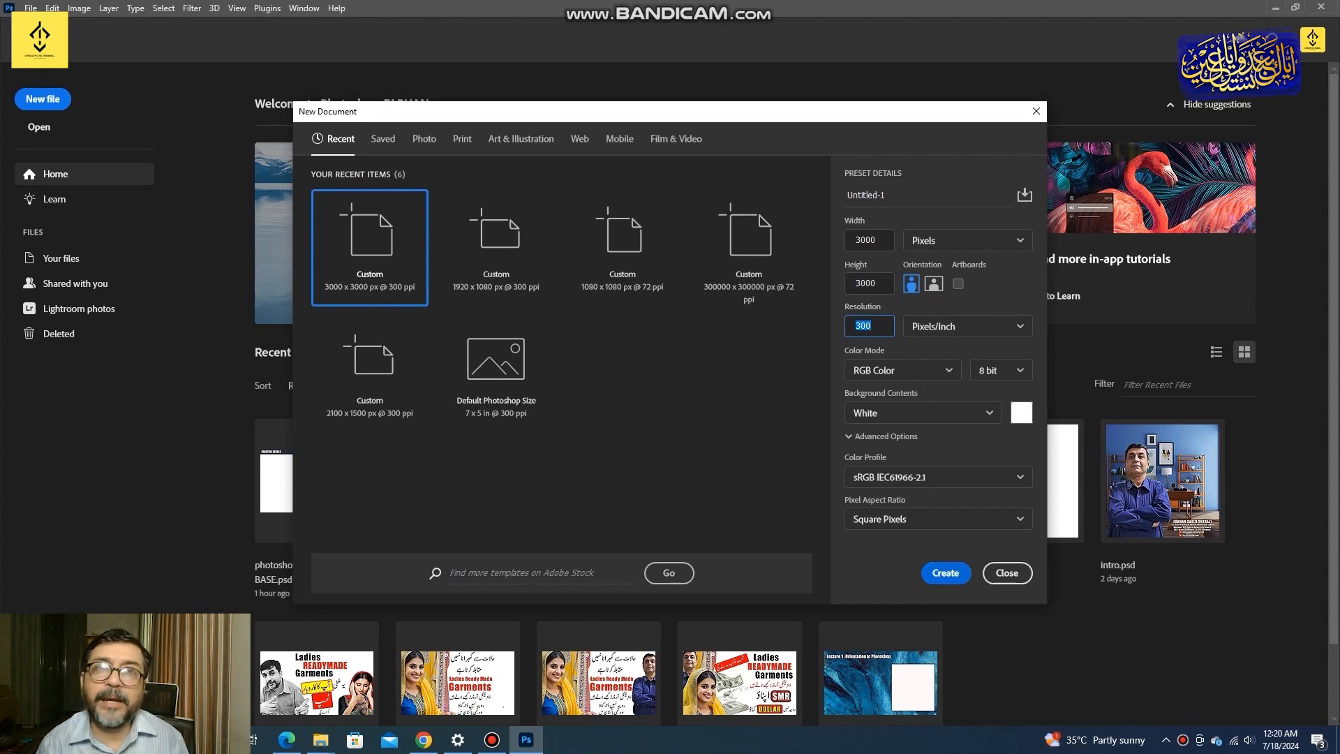
pyautogui.press('Return')
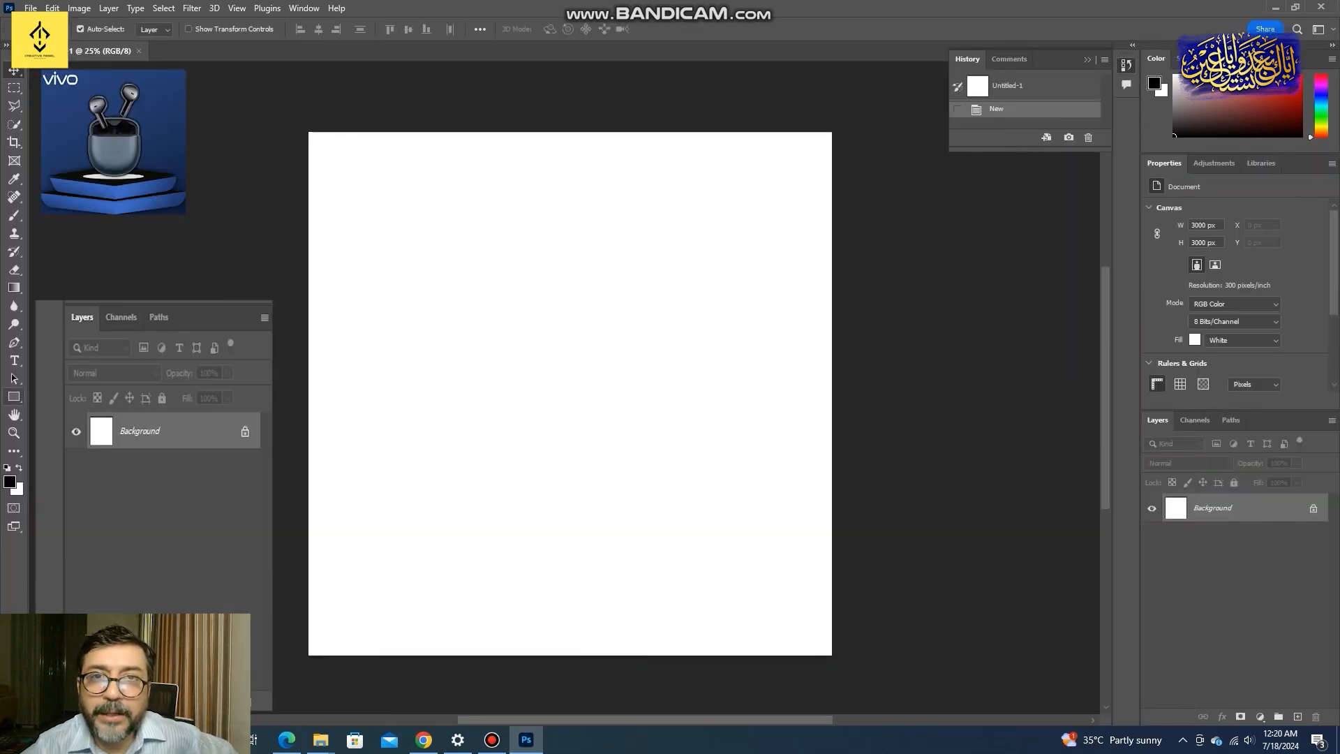
# Draw a rectangle of about 3190 x 3180 px covering the canvas and fill it with a linear navy-to-light-blue gradient preset
pyautogui.click(13, 396)
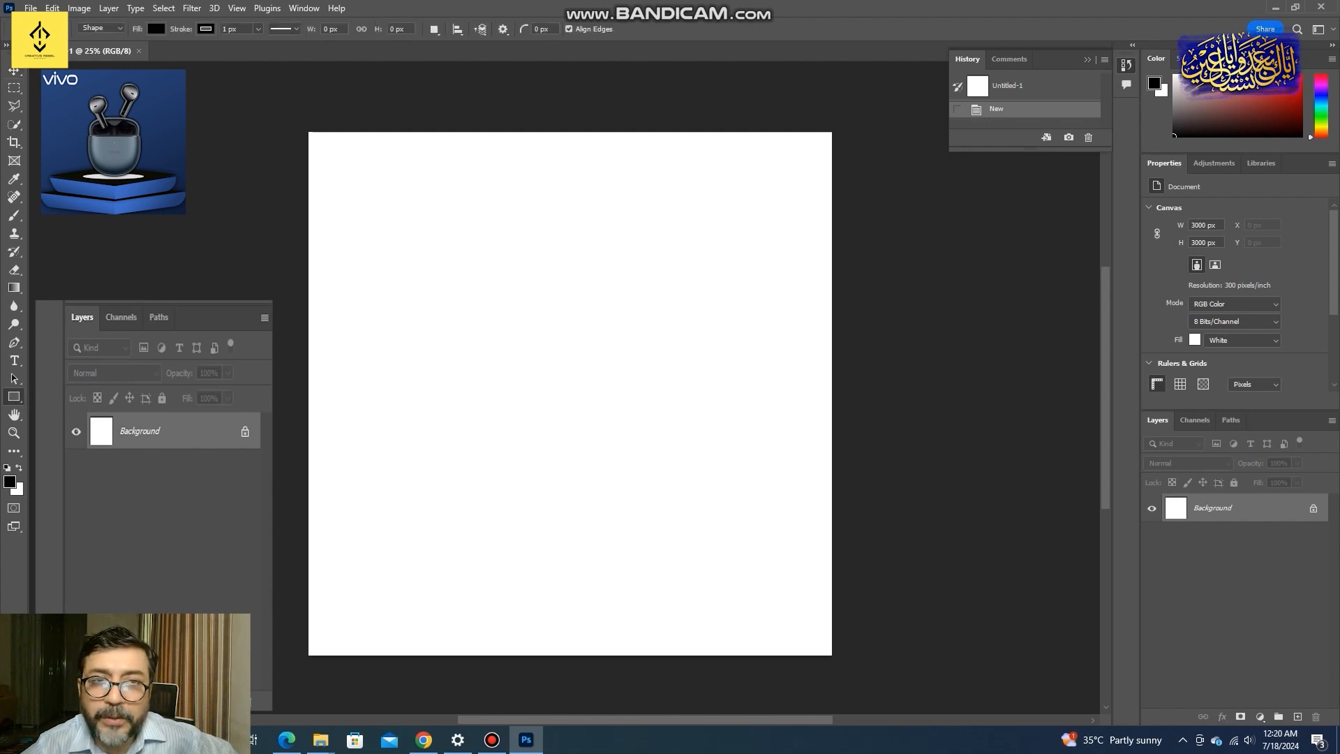
pyautogui.moveTo(291, 111); pyautogui.dragTo(849, 666)
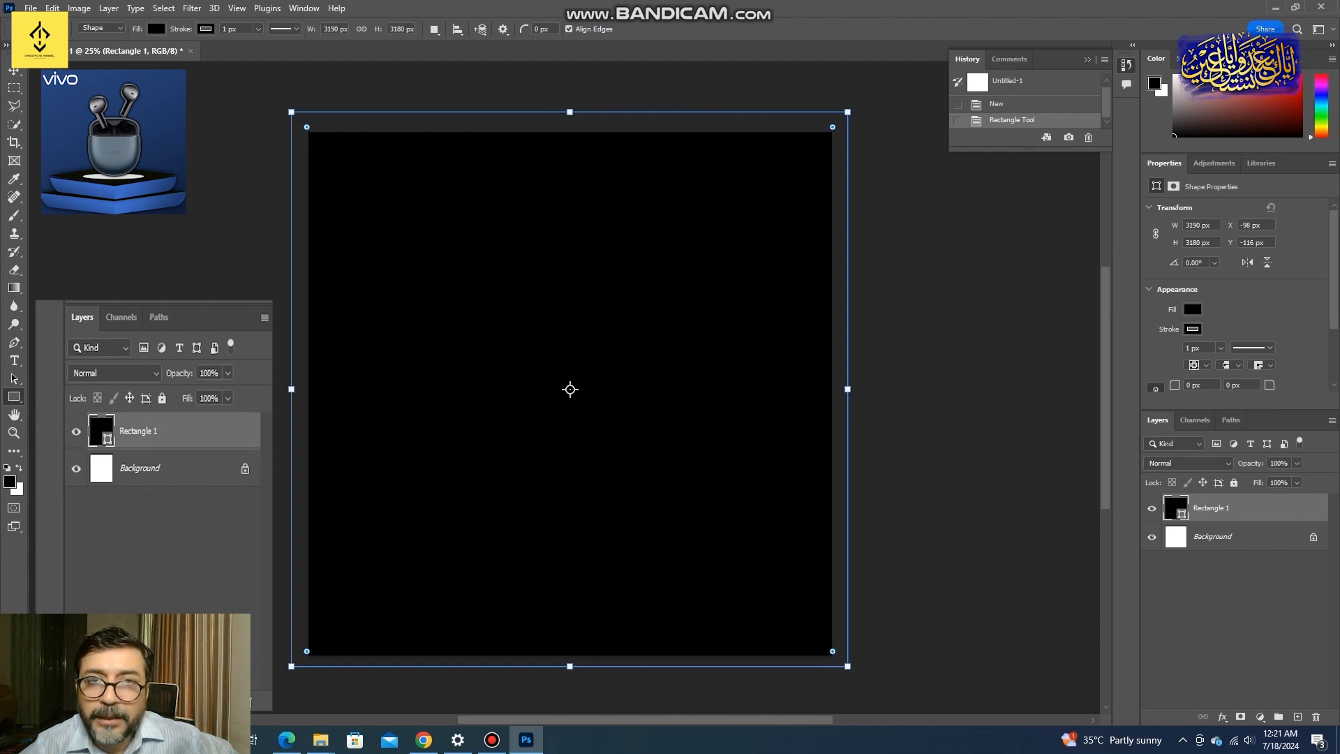
pyautogui.click(1192, 309)
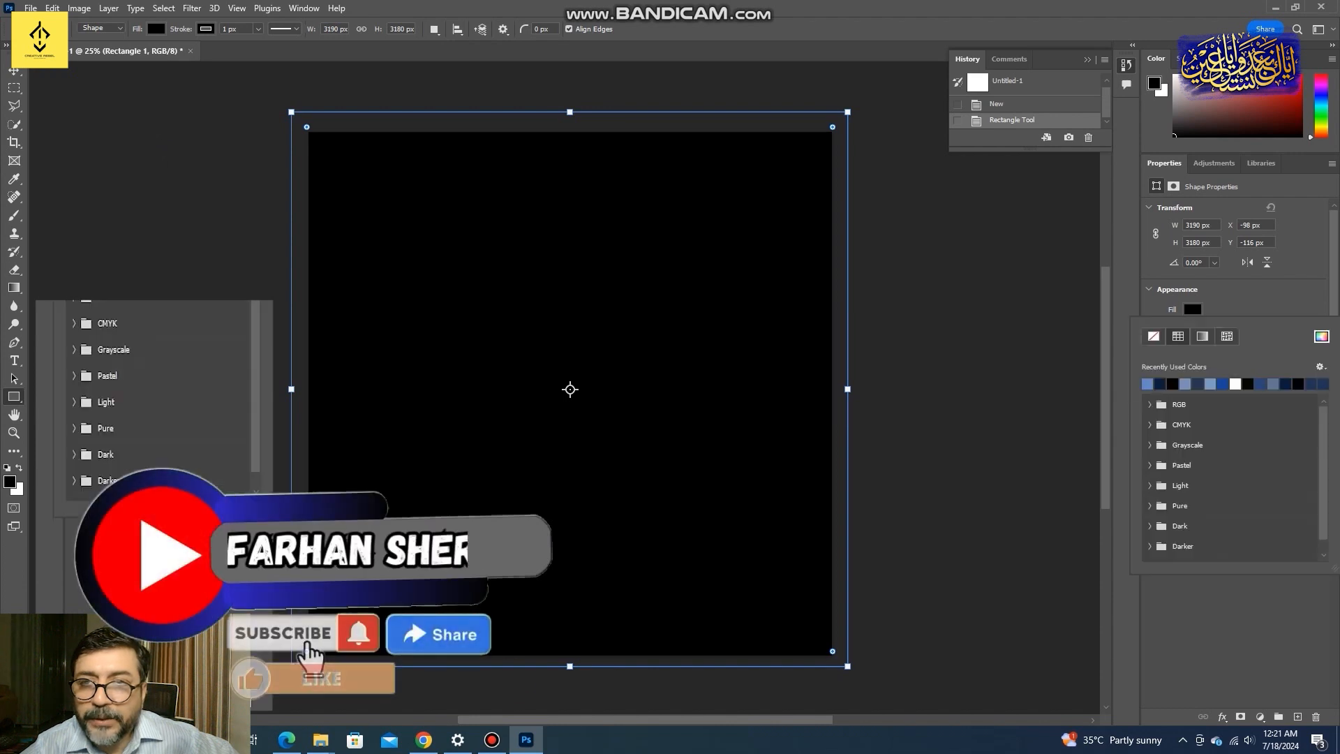
pyautogui.click(1202, 337)
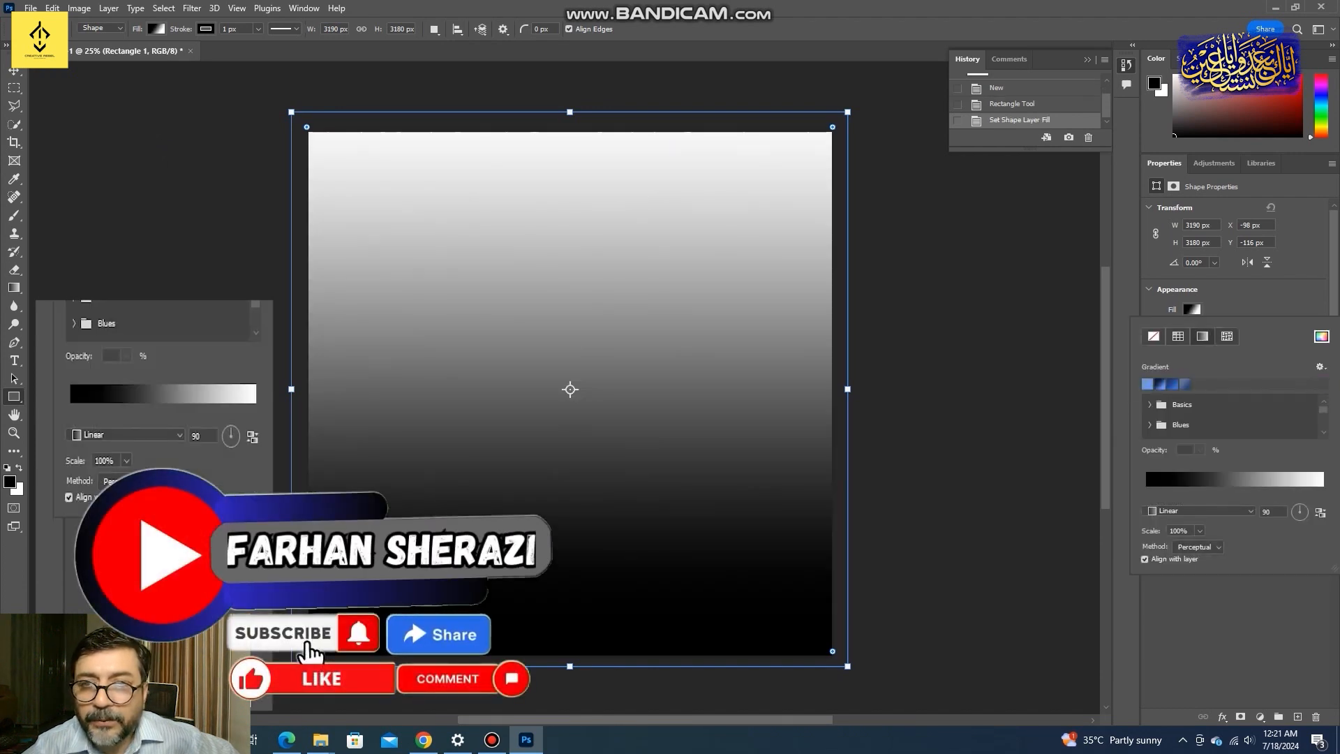
pyautogui.click(1173, 384)
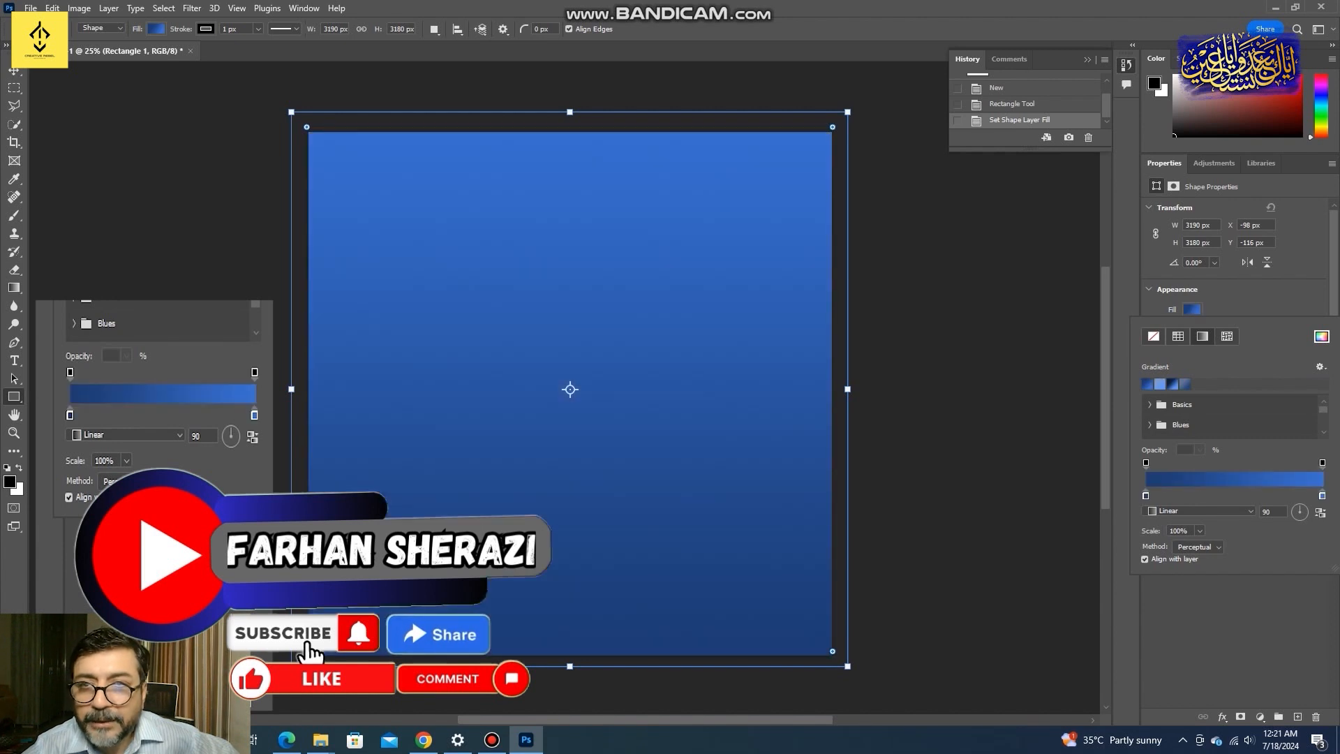
pyautogui.click(1173, 384)
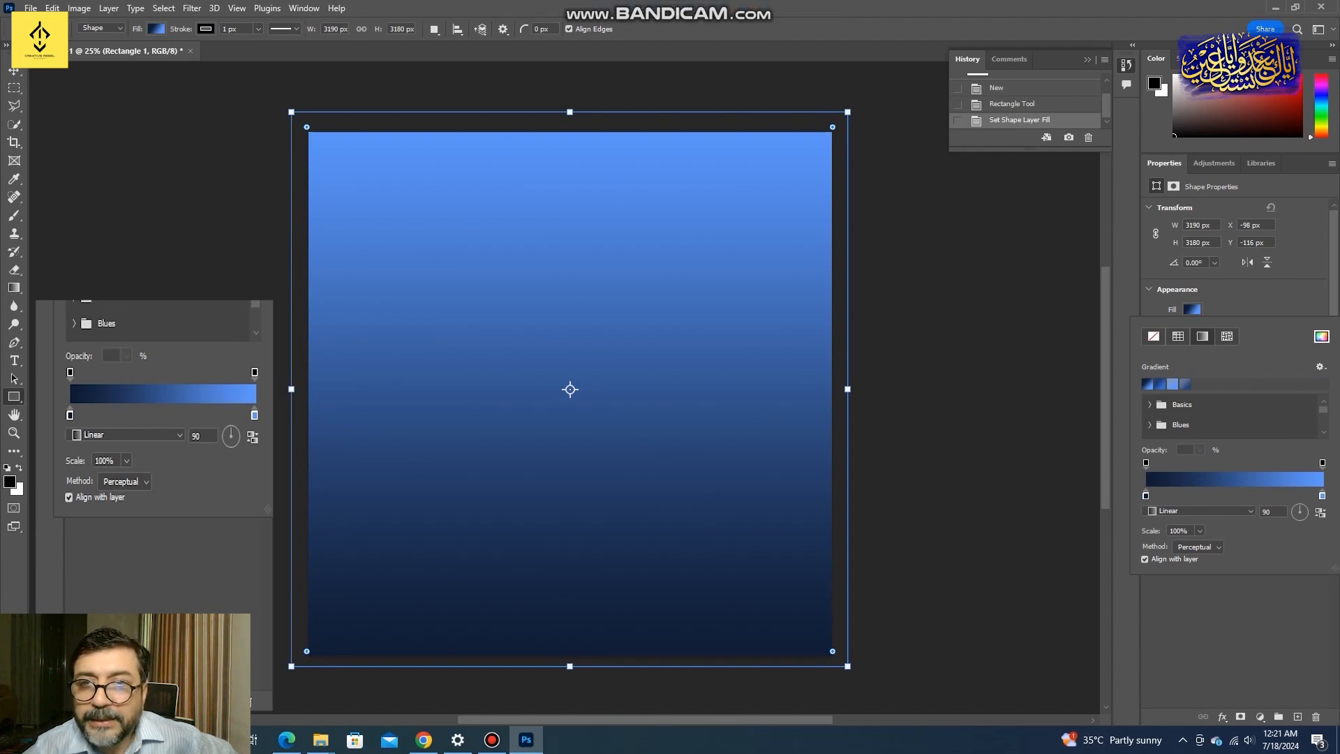
pyautogui.press('v')
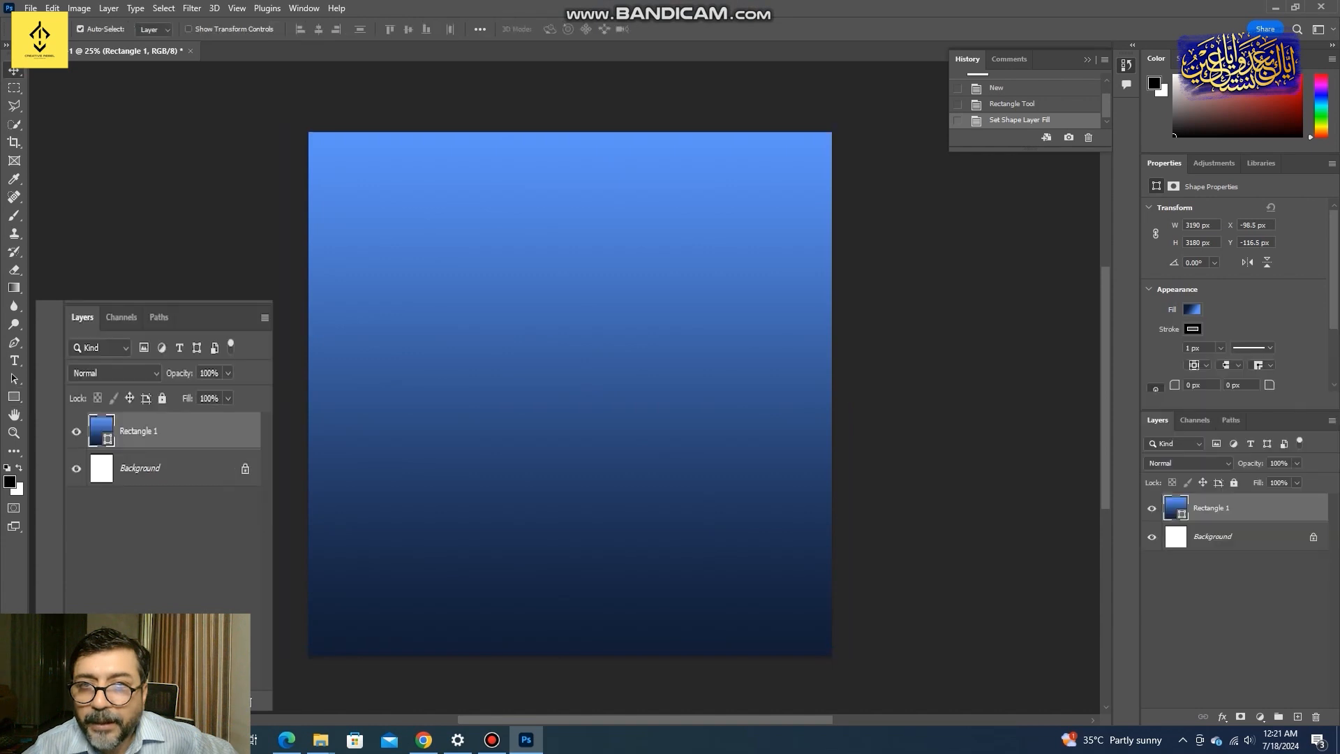
# Draw a second rectangle of about 1530 x 1480 px in the canvas's lower-right quarter and fill it with the pale blue gradient preset
pyautogui.press('u')
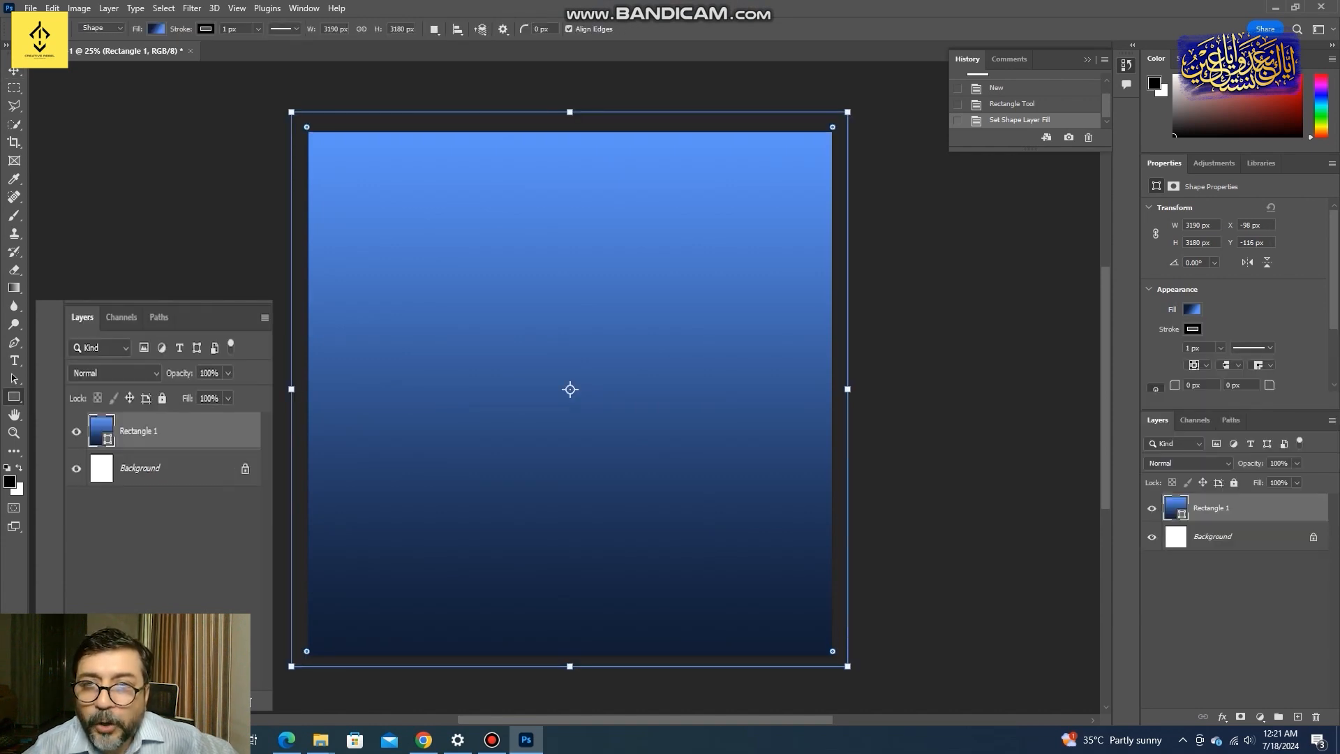
pyautogui.moveTo(566, 399); pyautogui.dragTo(832, 657)
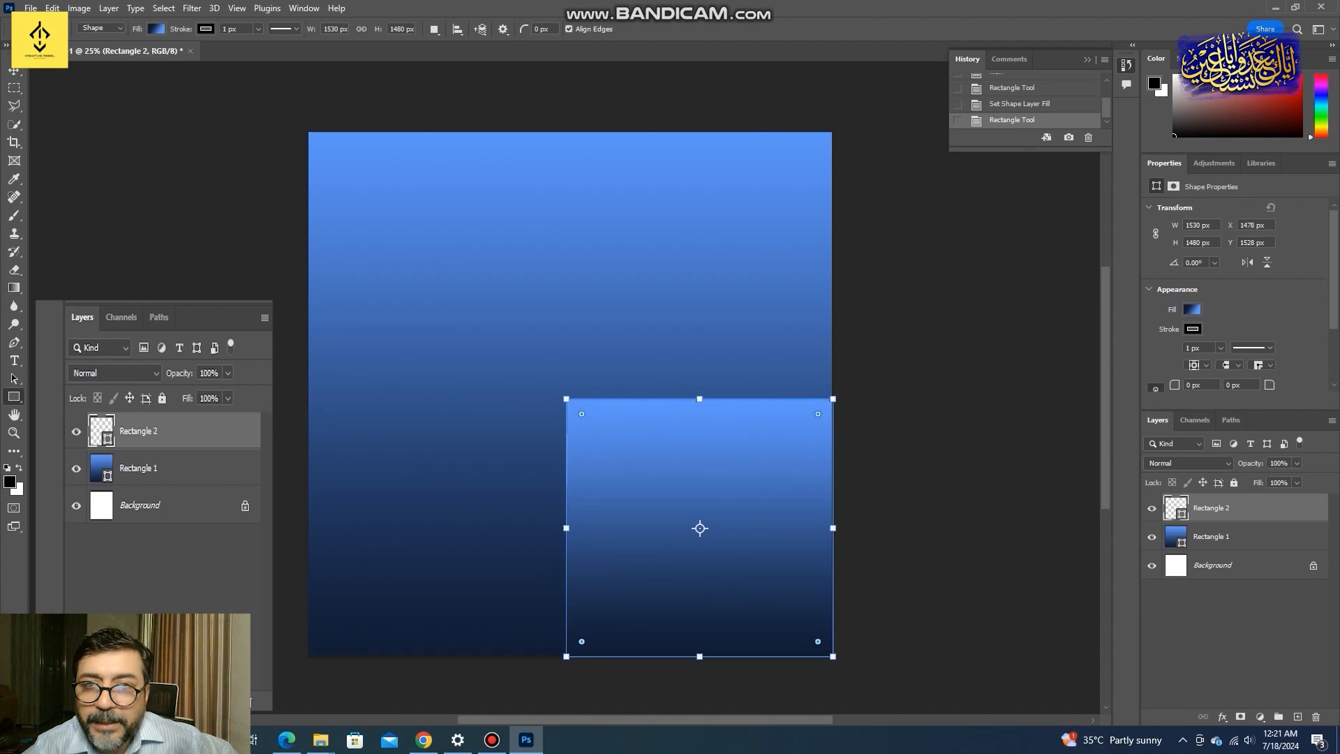
pyautogui.click(1191, 309)
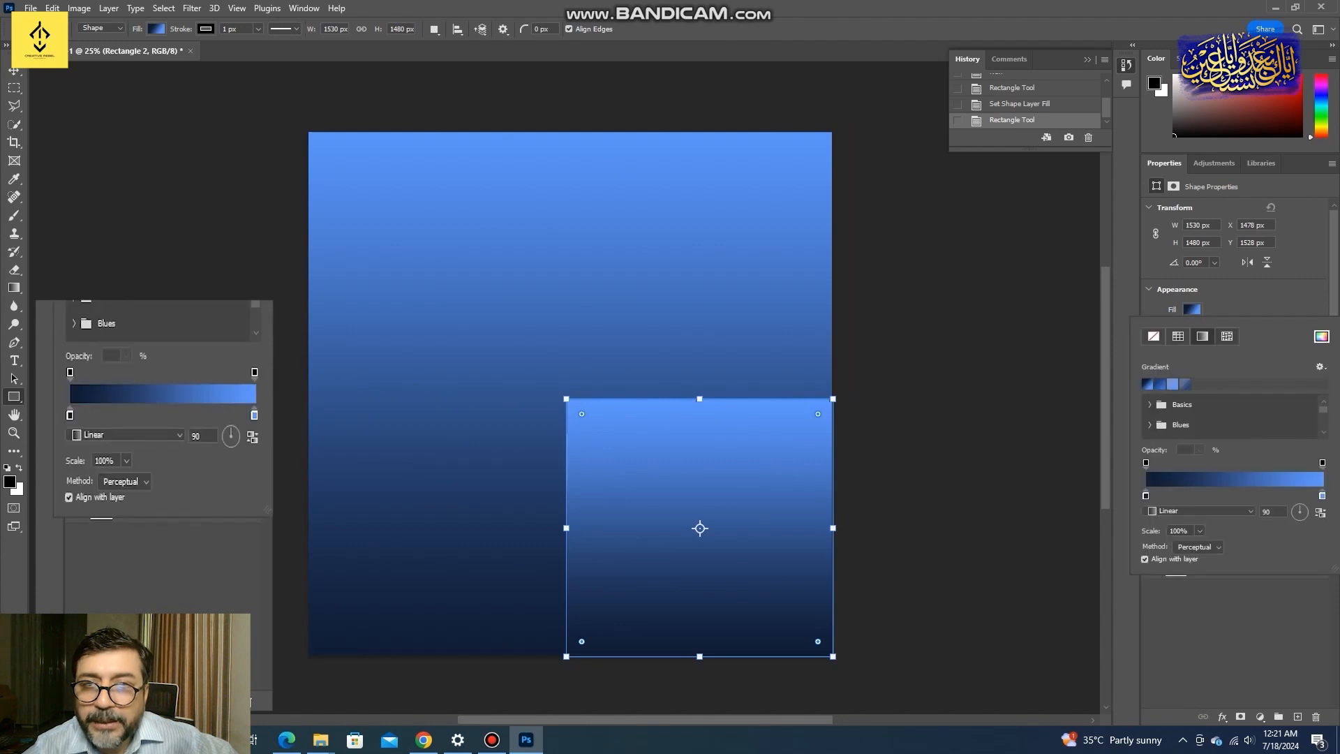
pyautogui.click(1172, 384)
# Move the smaller rectangle to the centre of the canvas and rotate it 45 degrees into a diamond
pyautogui.press('v')
pyautogui.moveTo(718, 475); pyautogui.dragTo(588, 347)
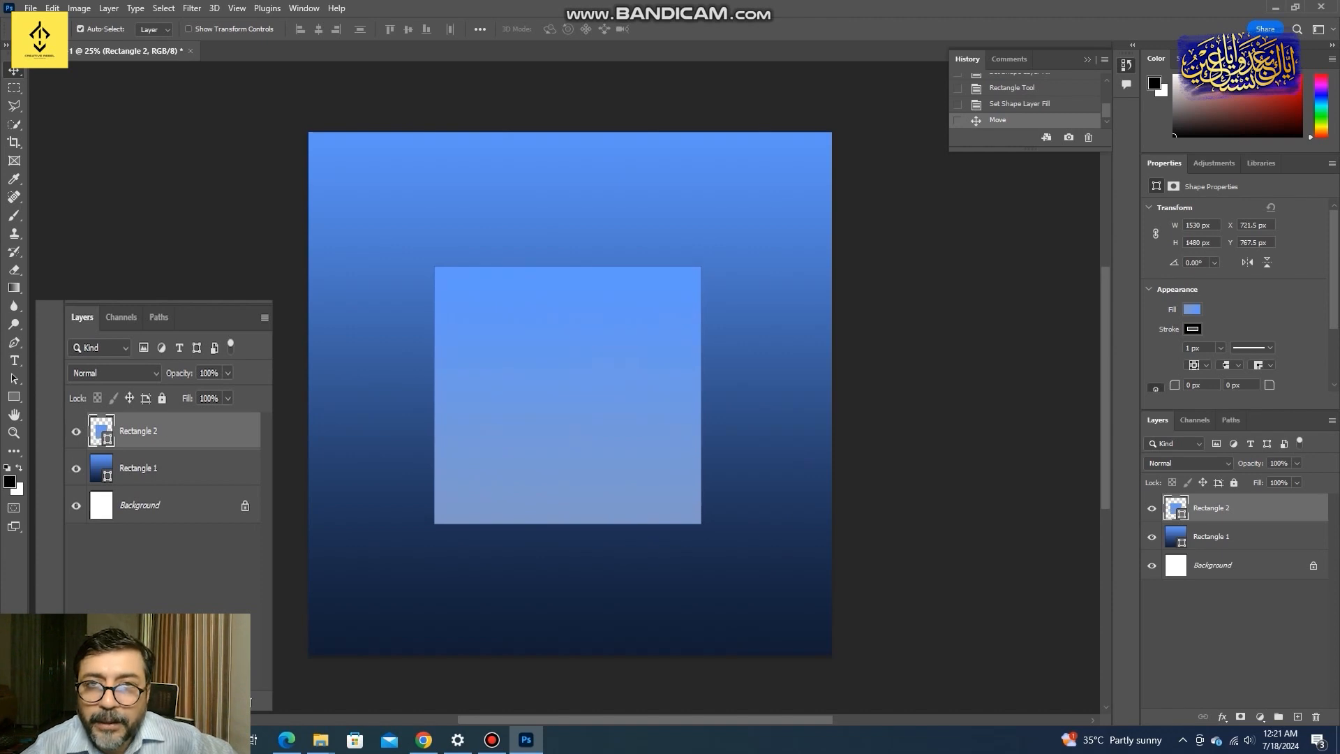
pyautogui.hotkey('ctrl', 't')
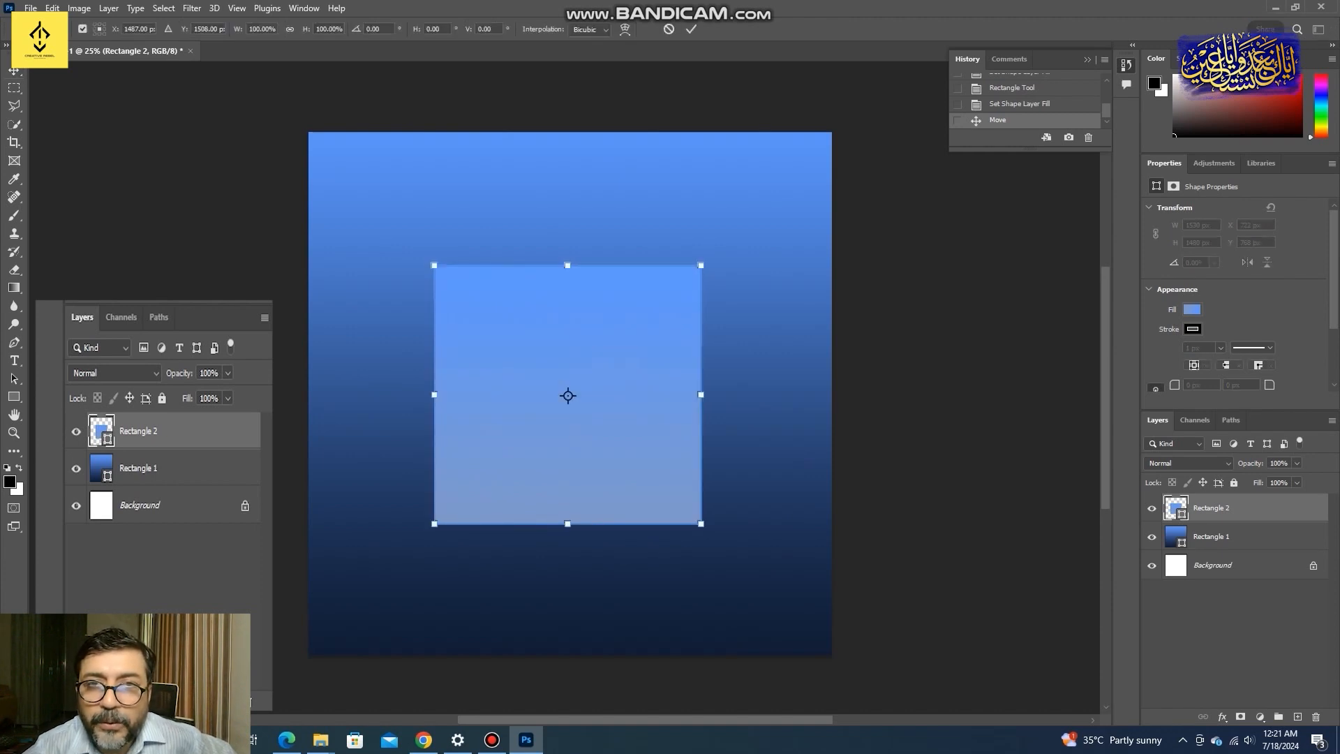
pyautogui.moveTo(380, 29); pyautogui.dragTo(367, 28)
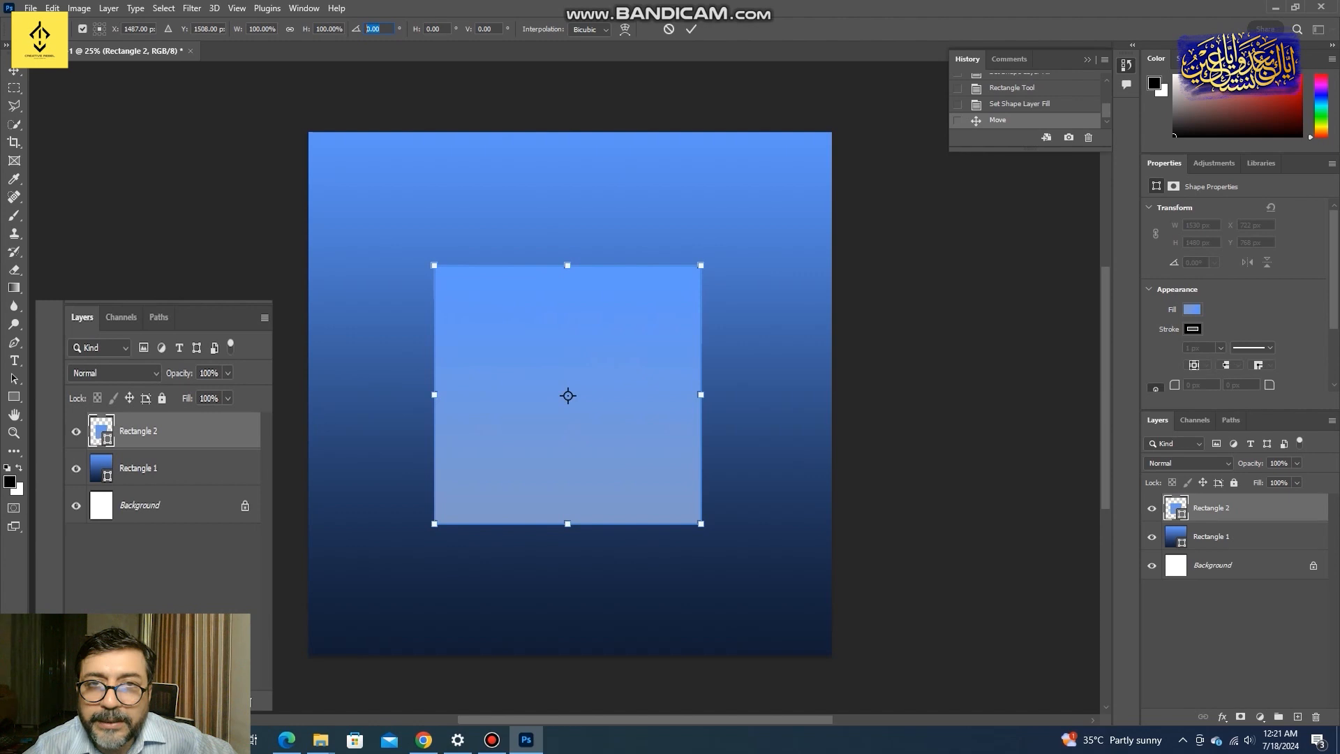
pyautogui.write('45')
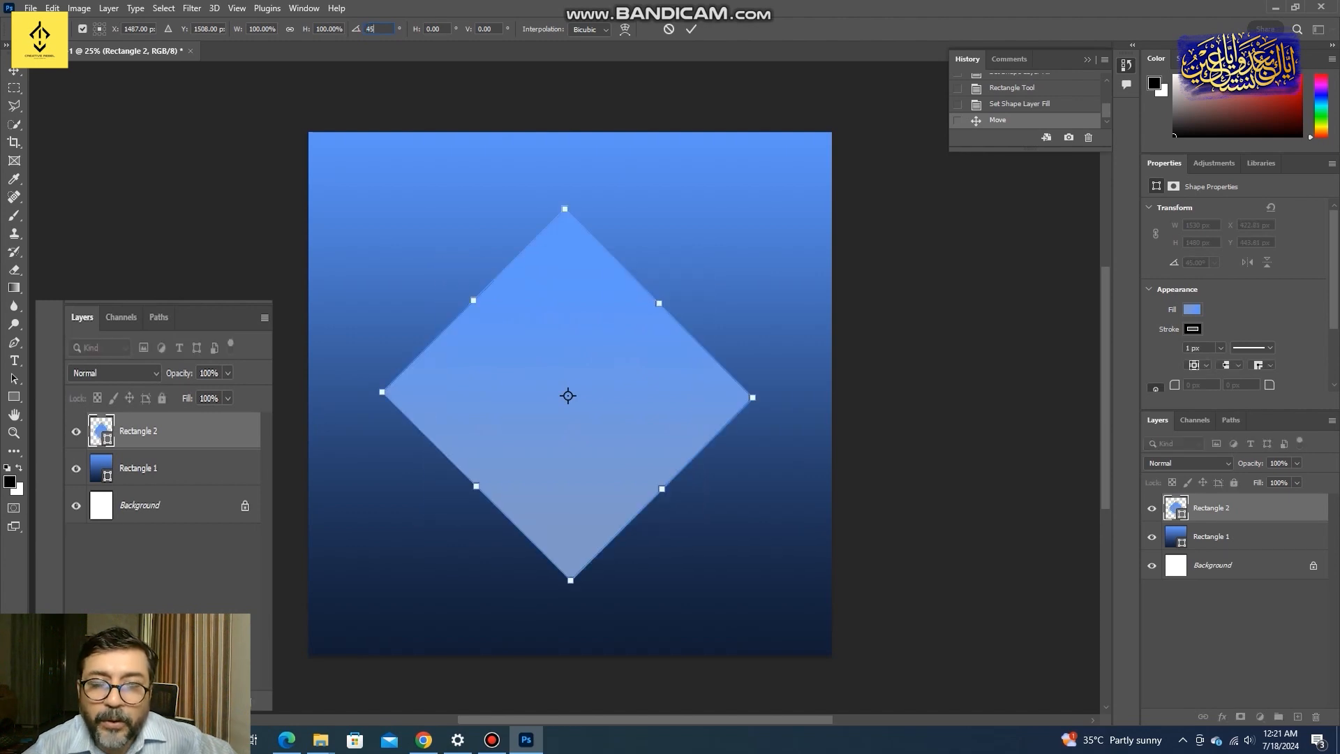
pyautogui.click(691, 29)
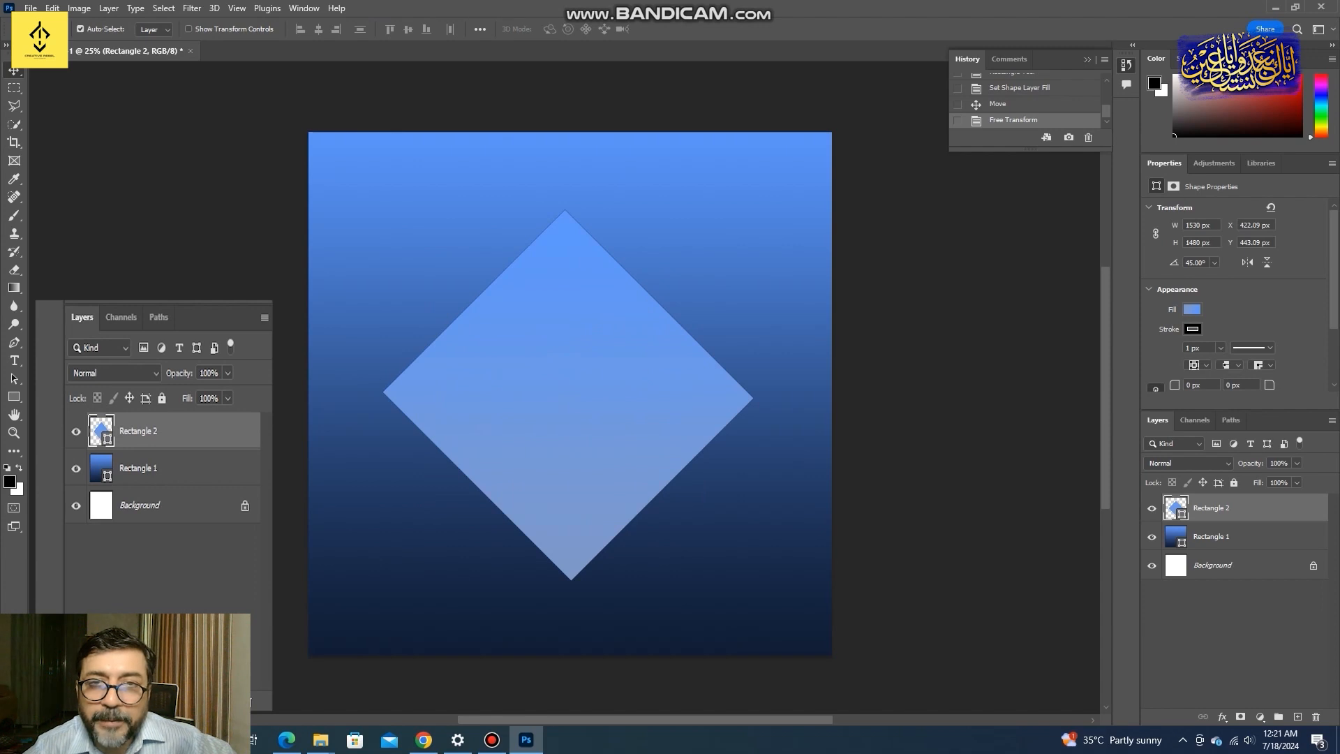
pyautogui.click(78, 7)
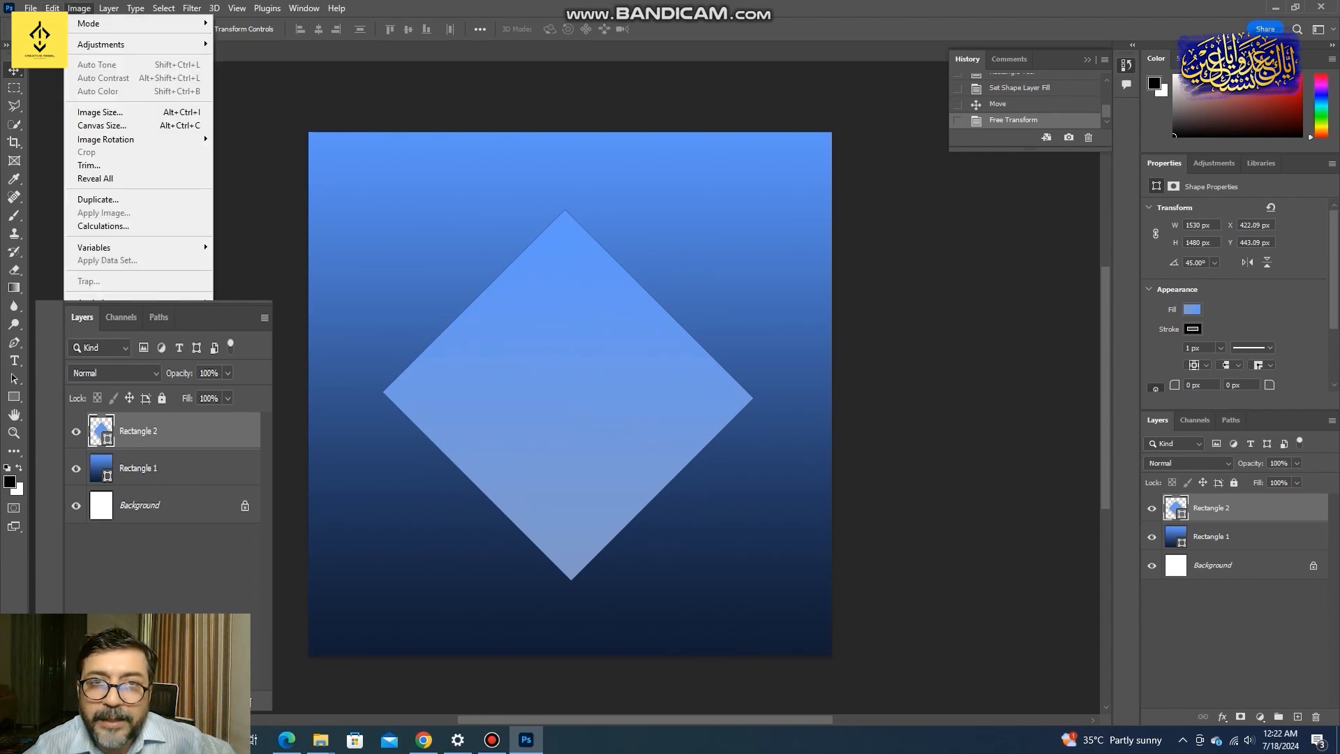
pyautogui.press('Down')
pyautogui.press('Down')
pyautogui.press('Down')
pyautogui.press('Down')
pyautogui.press('Down')
pyautogui.press('Down')
pyautogui.press('Down')
pyautogui.press('Escape')
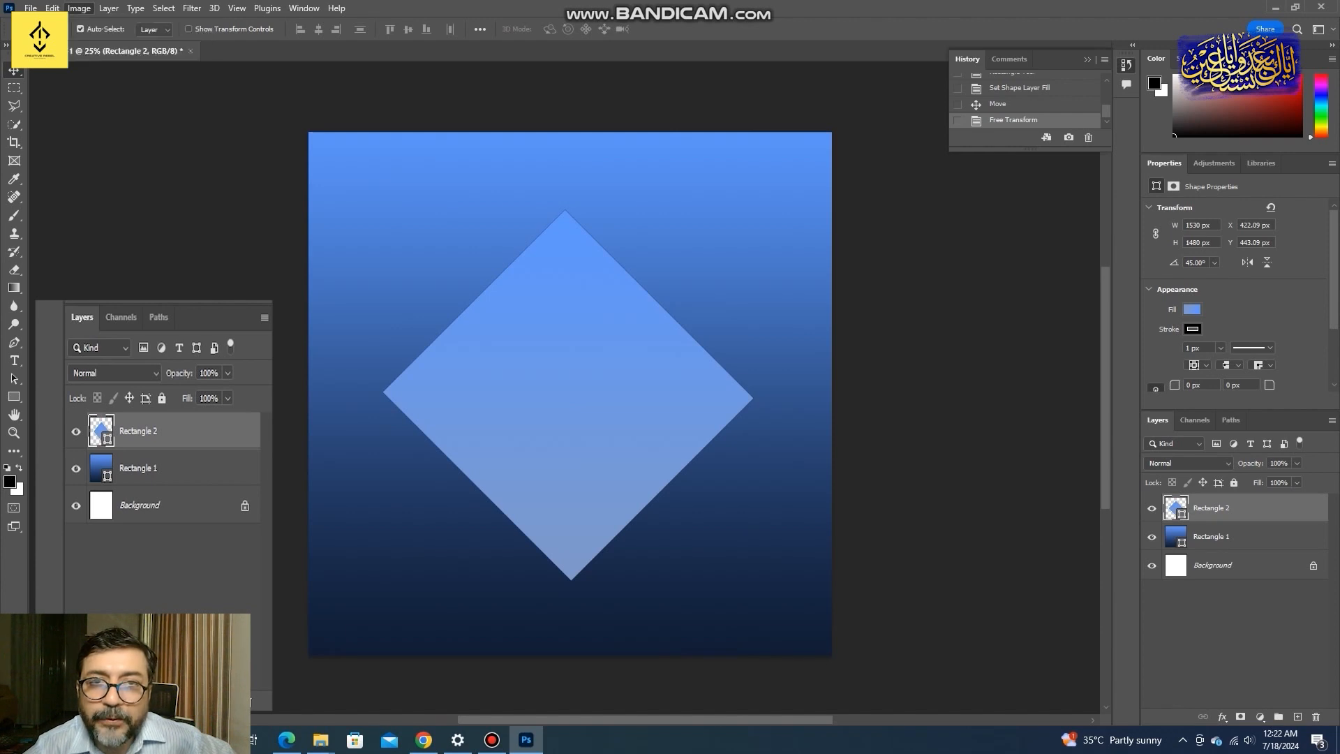
# Flatten the diamond to about 12% of its height and centre it horizontally in the lower part of the canvas
pyautogui.hotkey('alt', 'e')
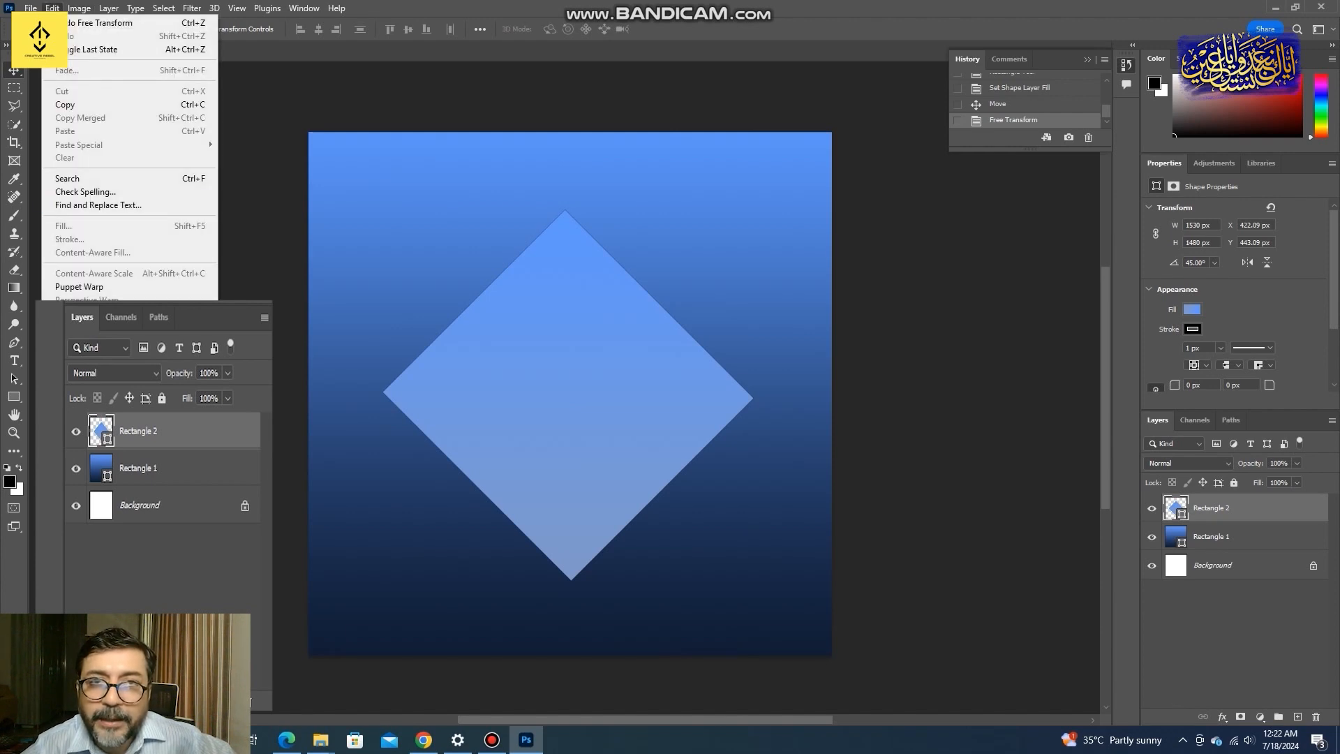
pyautogui.hotkey('ctrl', 't')
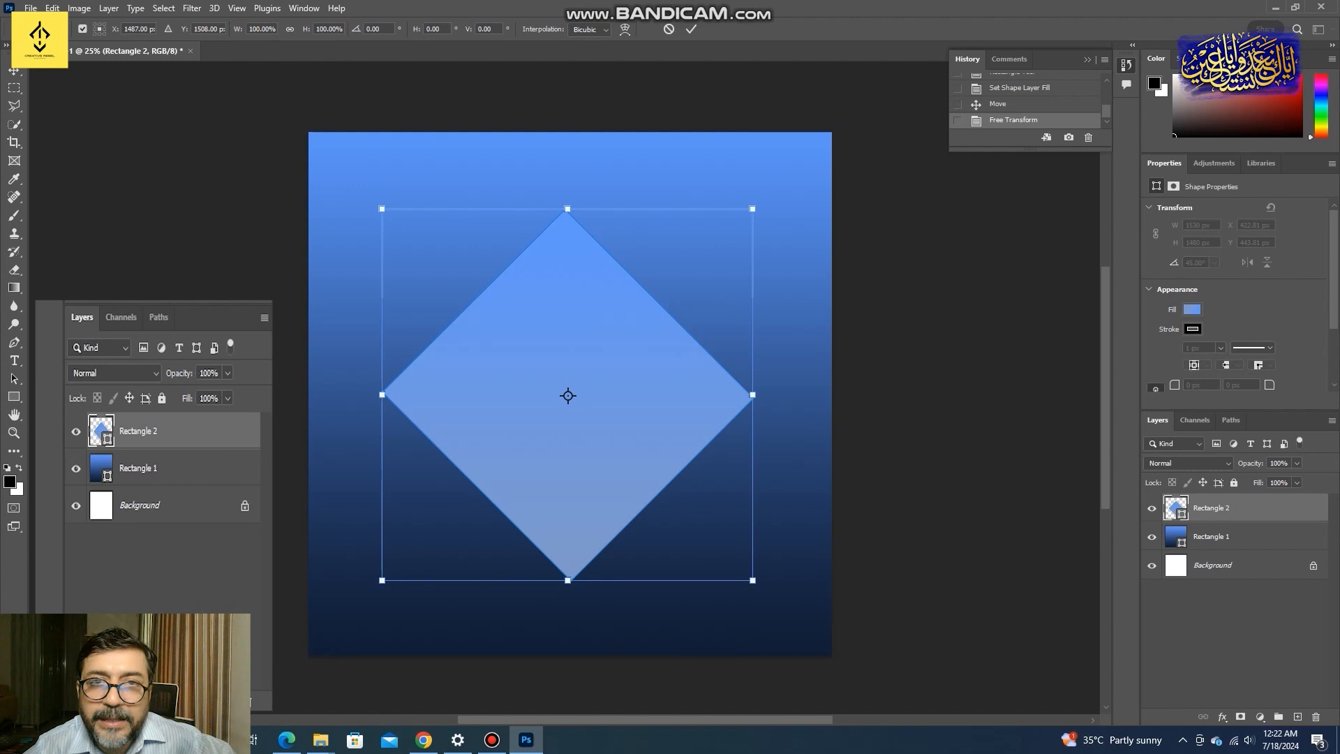
pyautogui.moveTo(567, 209); pyautogui.dragTo(560, 539)
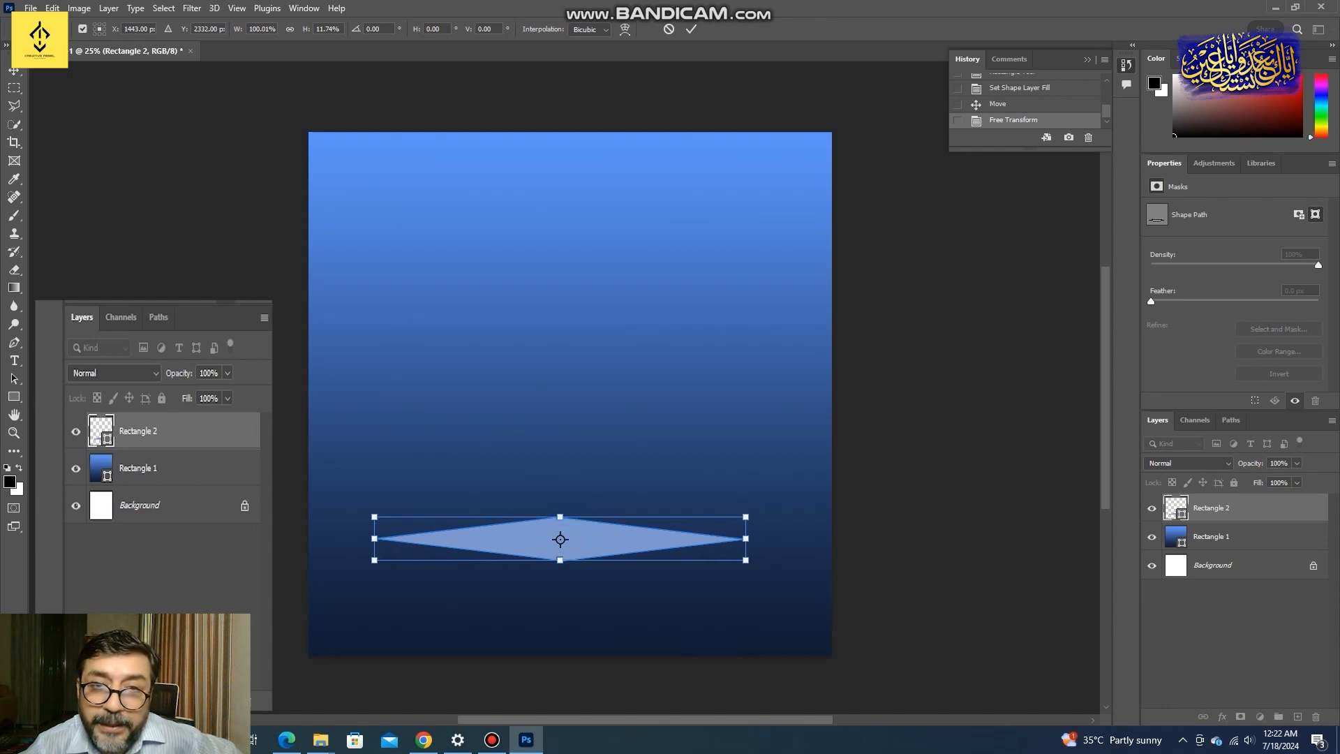
pyautogui.moveTo(560, 539); pyautogui.dragTo(566, 539)
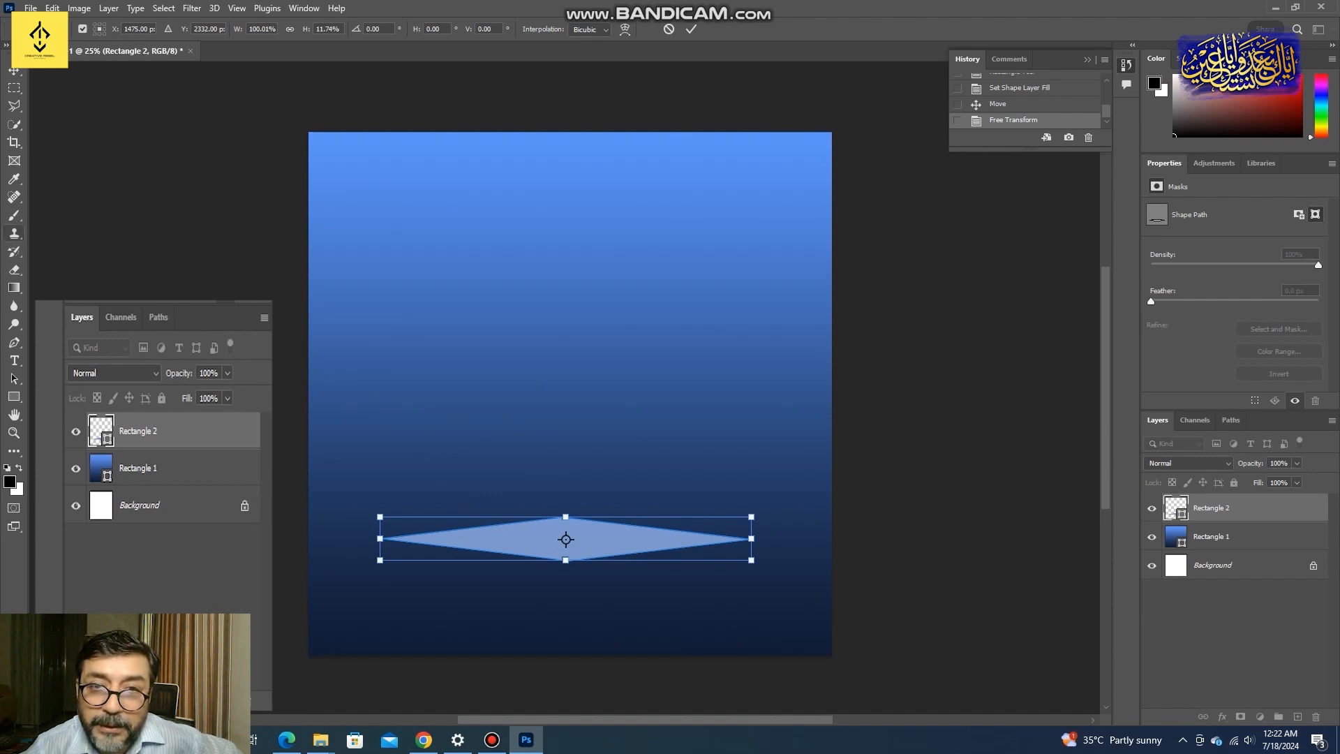
pyautogui.press('Return')
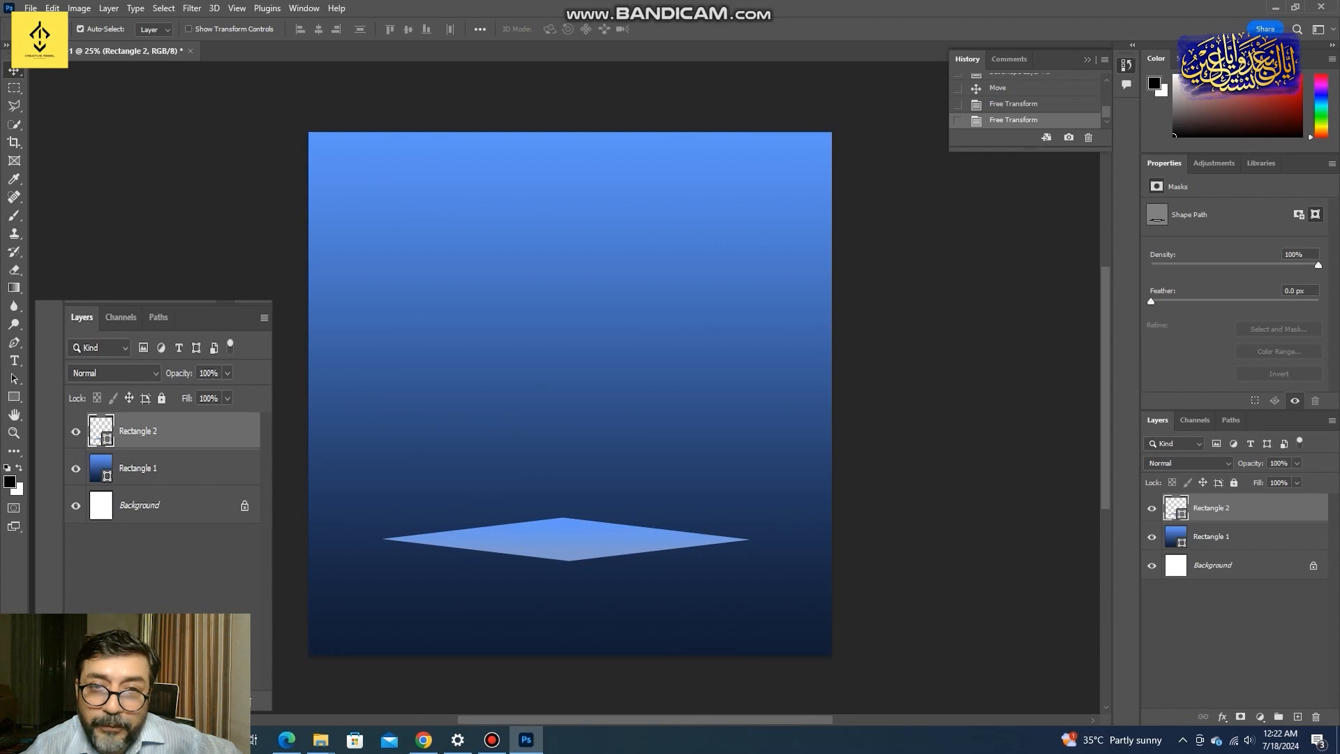
# Draw a rectangle of about 1122 x 184 px from the flat diamond's left tip and round its bottom-left corner to 184 px
pyautogui.click(14, 396)
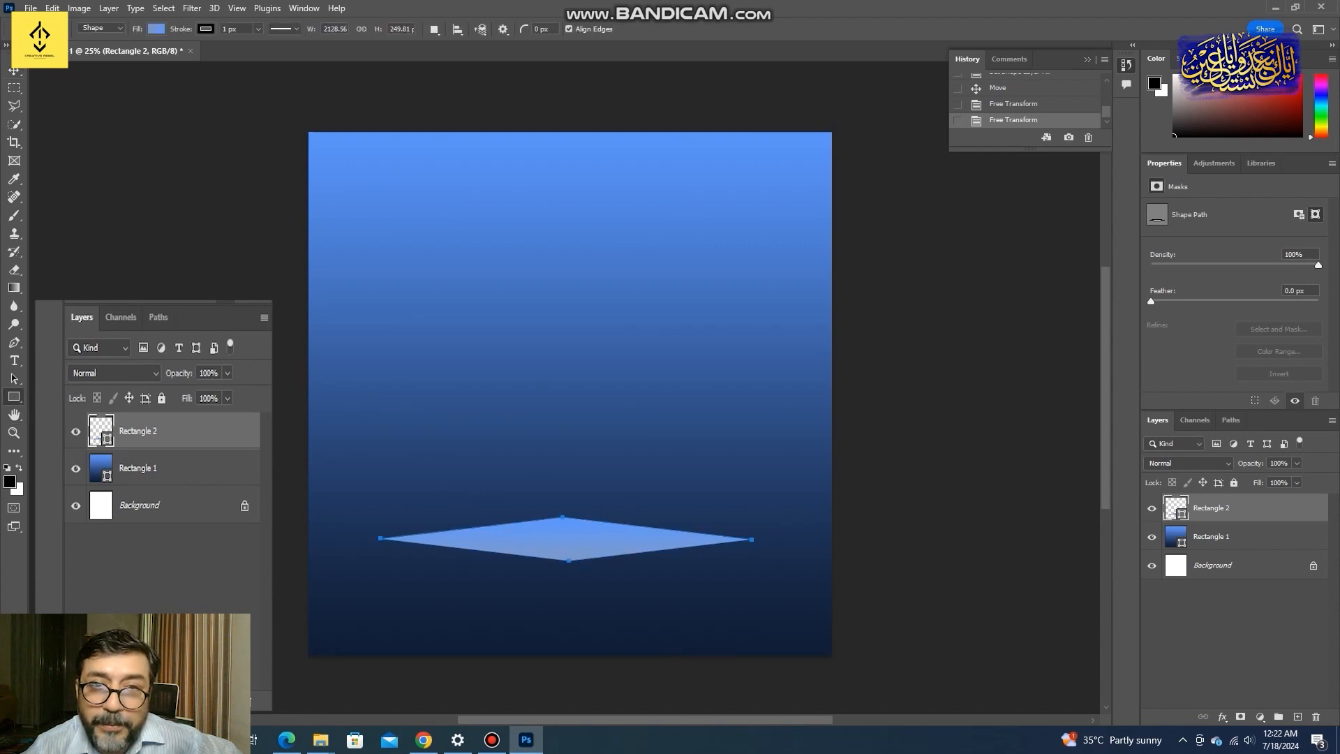
pyautogui.moveTo(380, 539); pyautogui.dragTo(575, 570)
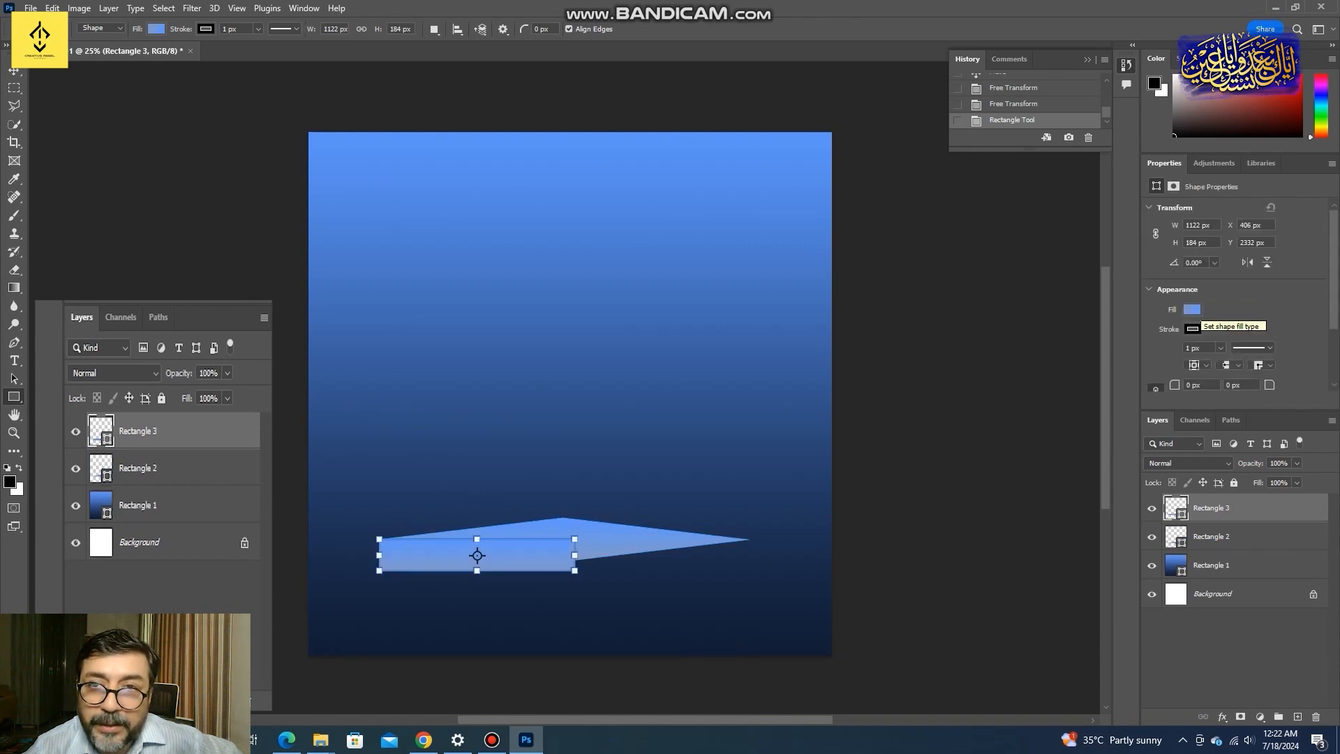
pyautogui.scroll(-2, 1201, 329)
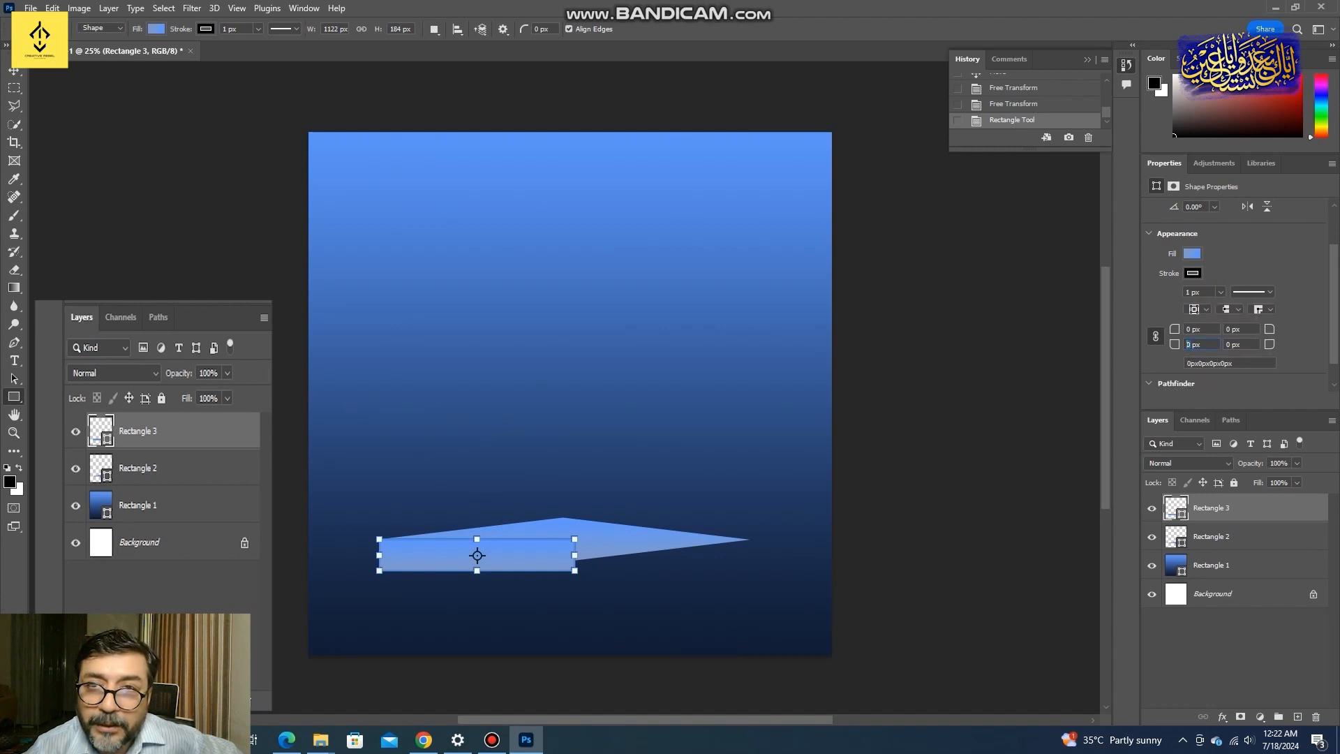
pyautogui.press('Return')
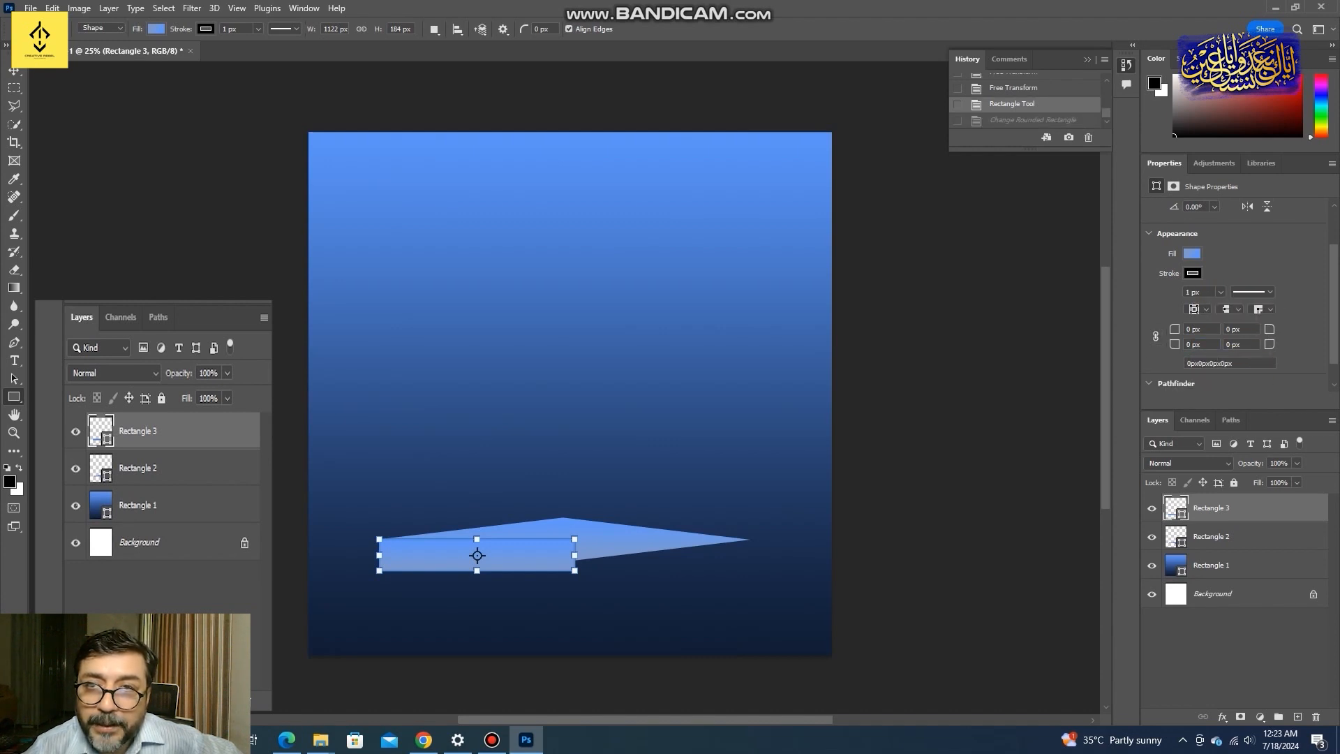
pyautogui.click(1193, 345)
pyautogui.write('23')
pyautogui.press('Return')
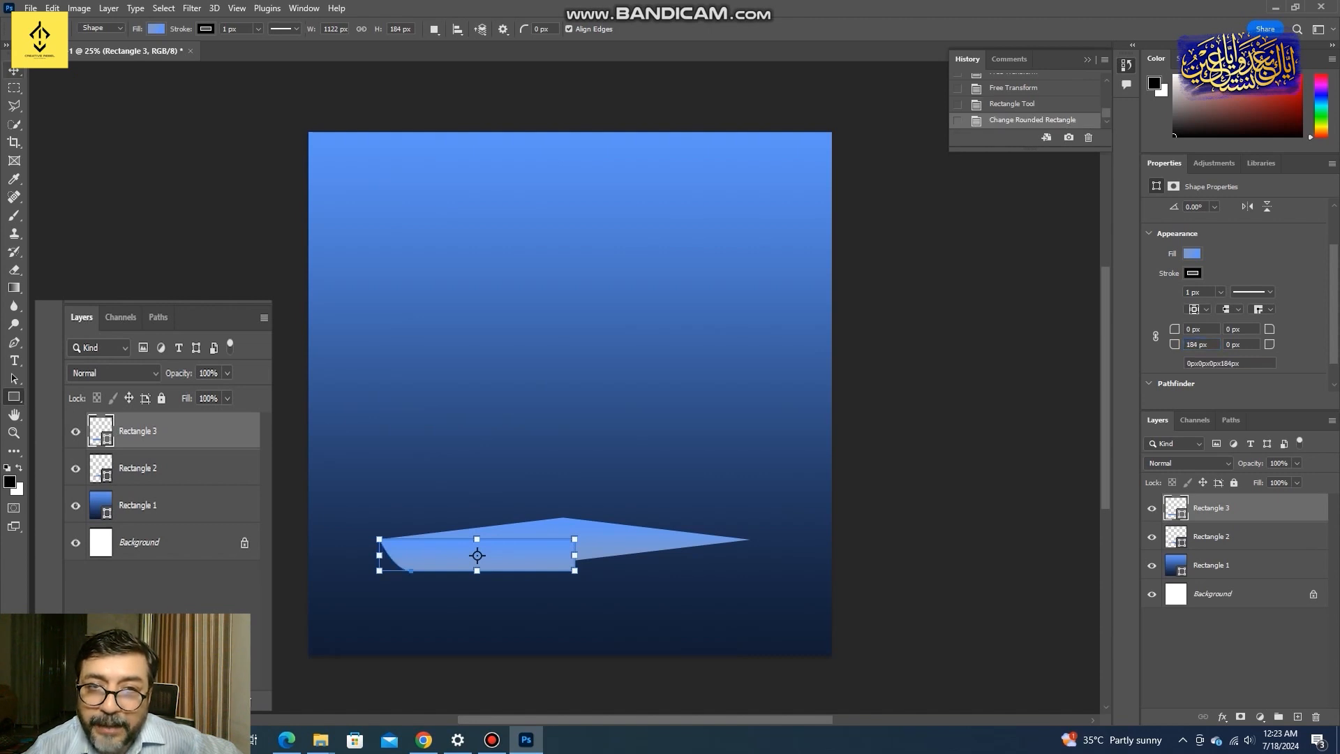
# Rotate the rounded rectangle about 7 degrees and fit its upper edge against the flat diamond's lower-left edge as a side panel
pyautogui.press('v')
pyautogui.moveTo(477, 555); pyautogui.dragTo(477, 585)
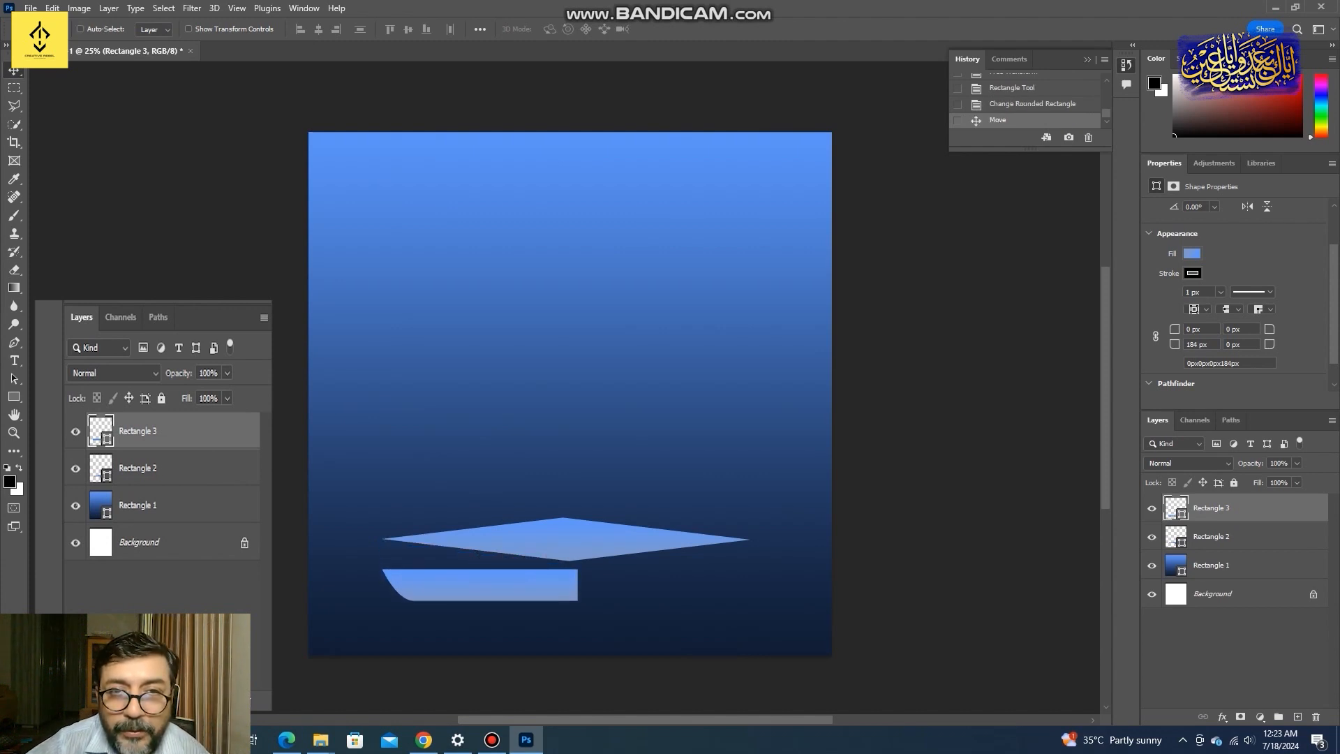
pyautogui.hotkey('ctrl', 't')
pyautogui.moveTo(499, 605); pyautogui.dragTo(476, 567)
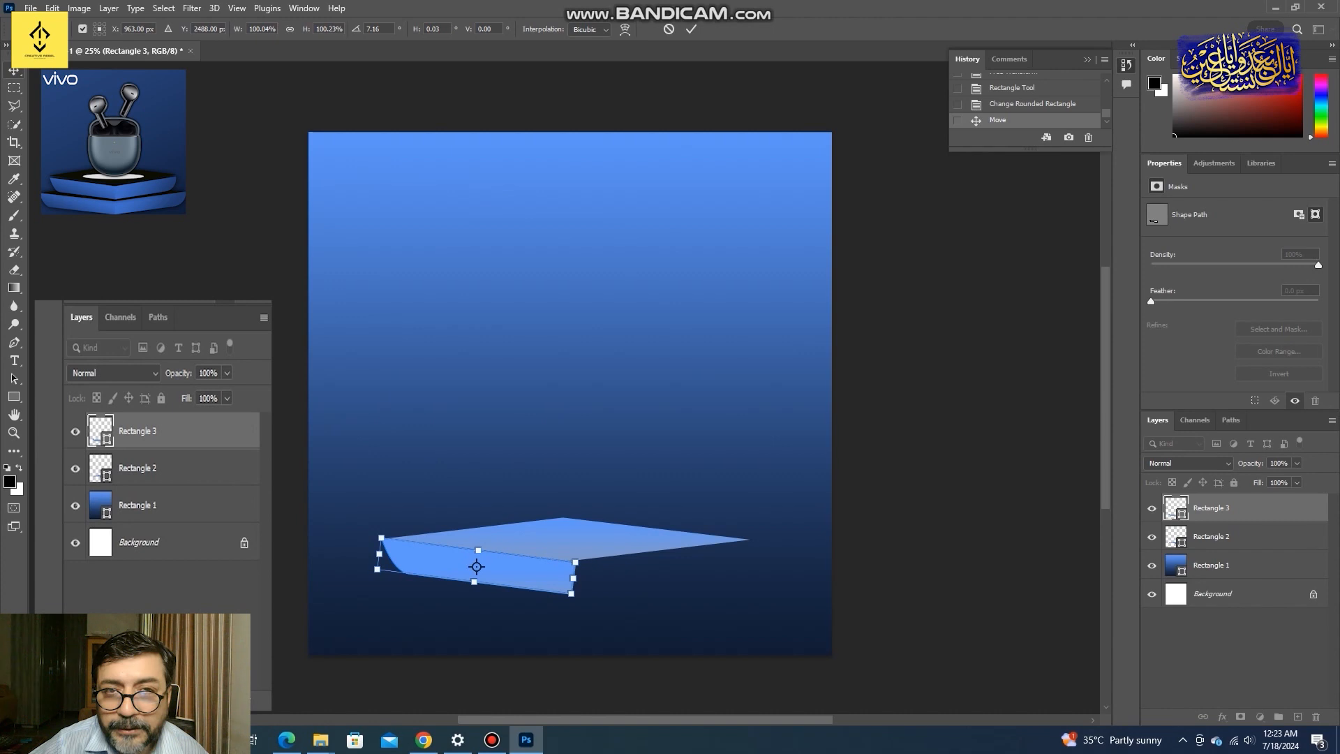
pyautogui.press('Return')
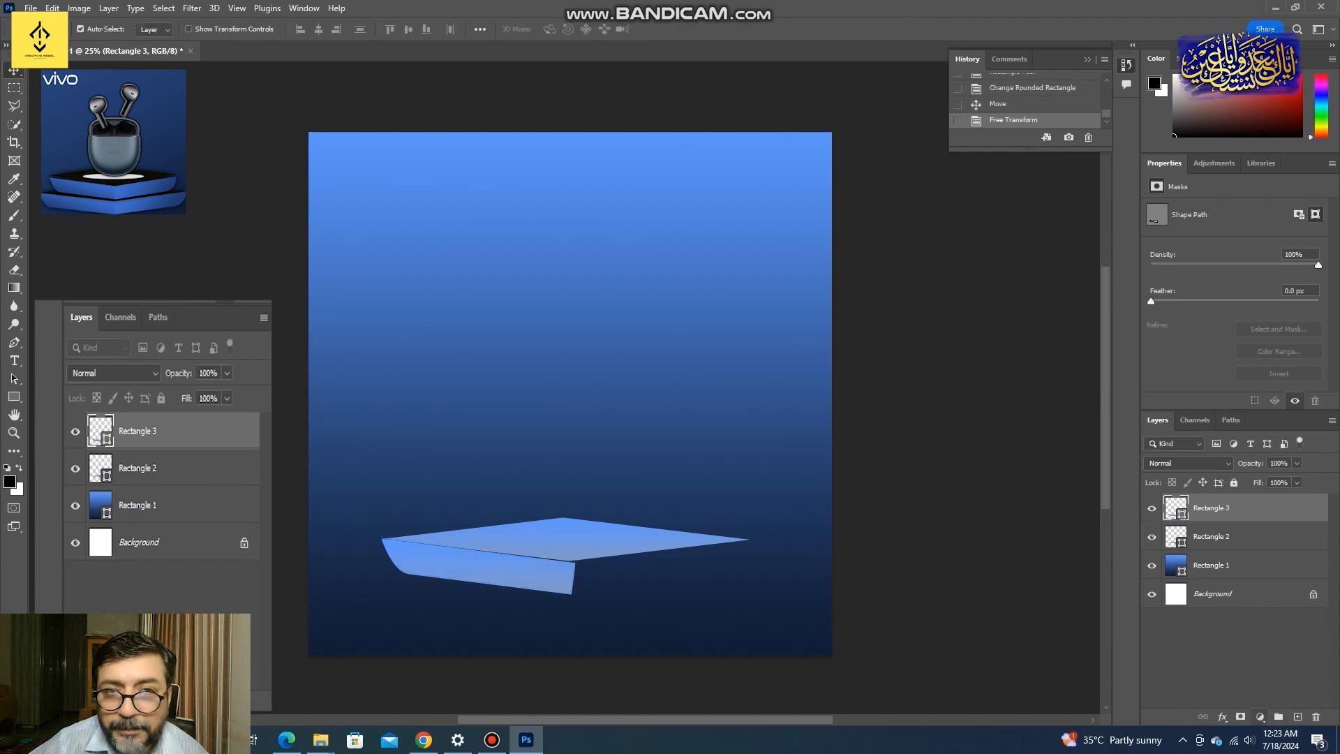
pyautogui.click(1222, 717)
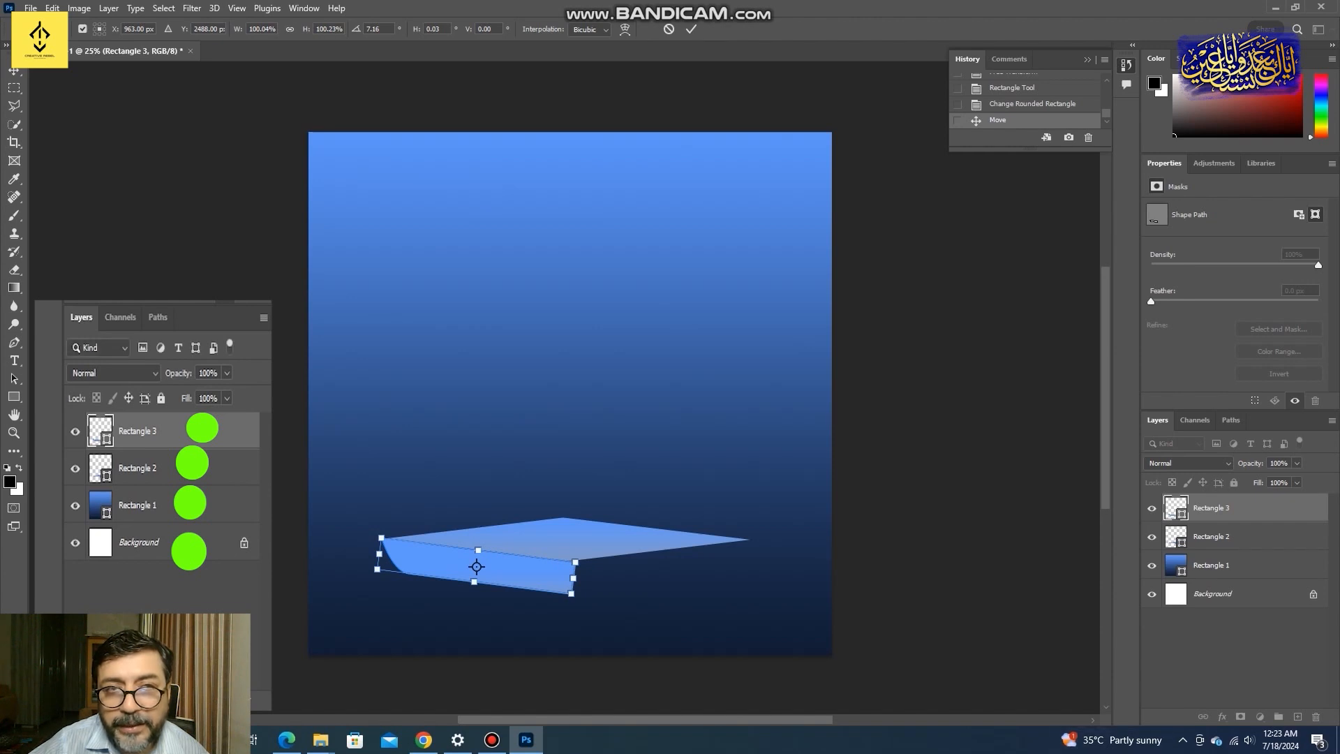
pyautogui.press('Return')
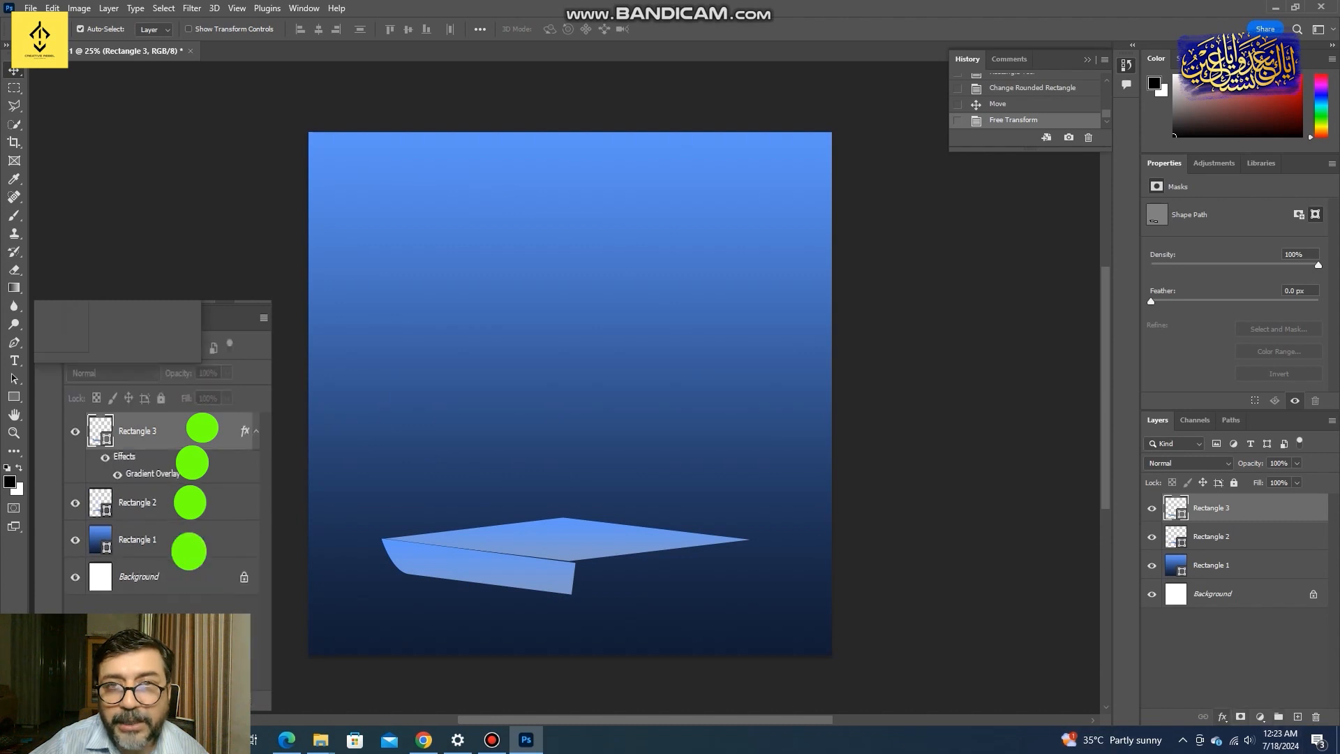
# Add a Gradient Overlay effect to the side panel's Rectangle 3 layer
pyautogui.click(1222, 717)
pyautogui.click(1263, 675)
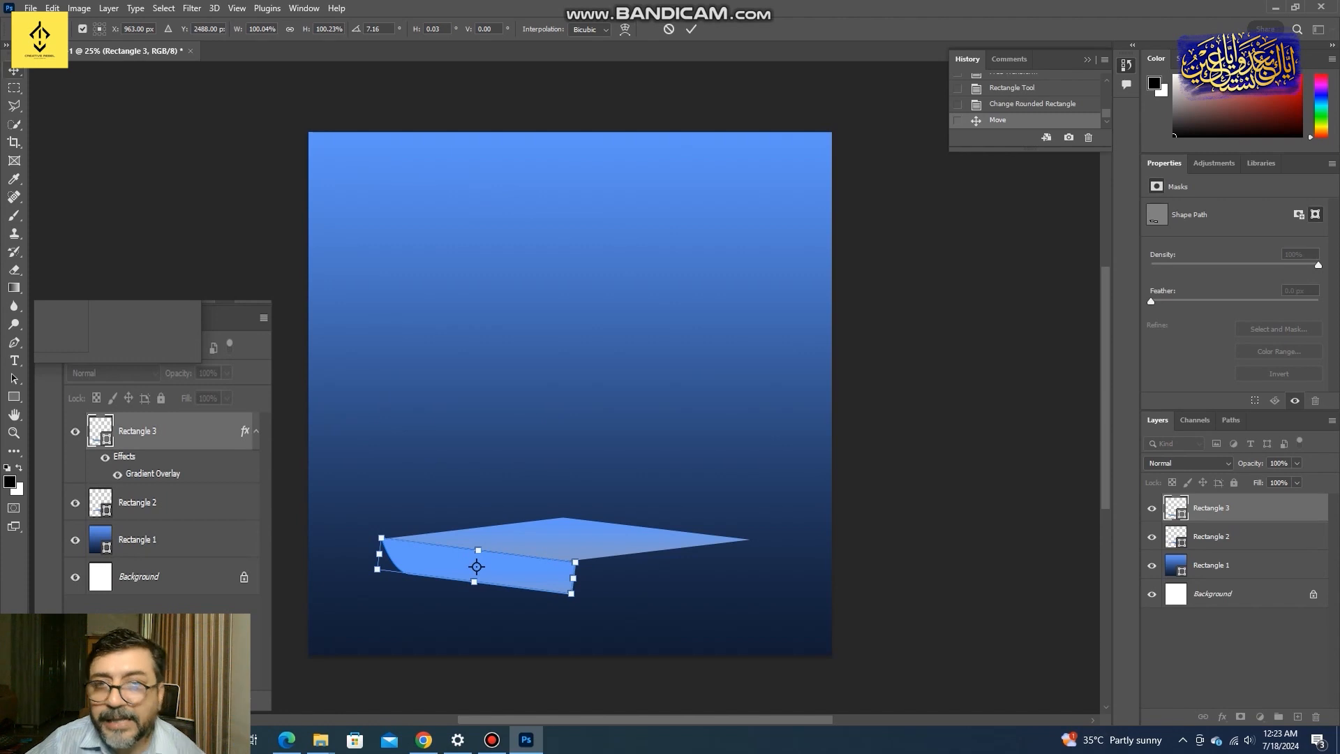
pyautogui.press('Return')
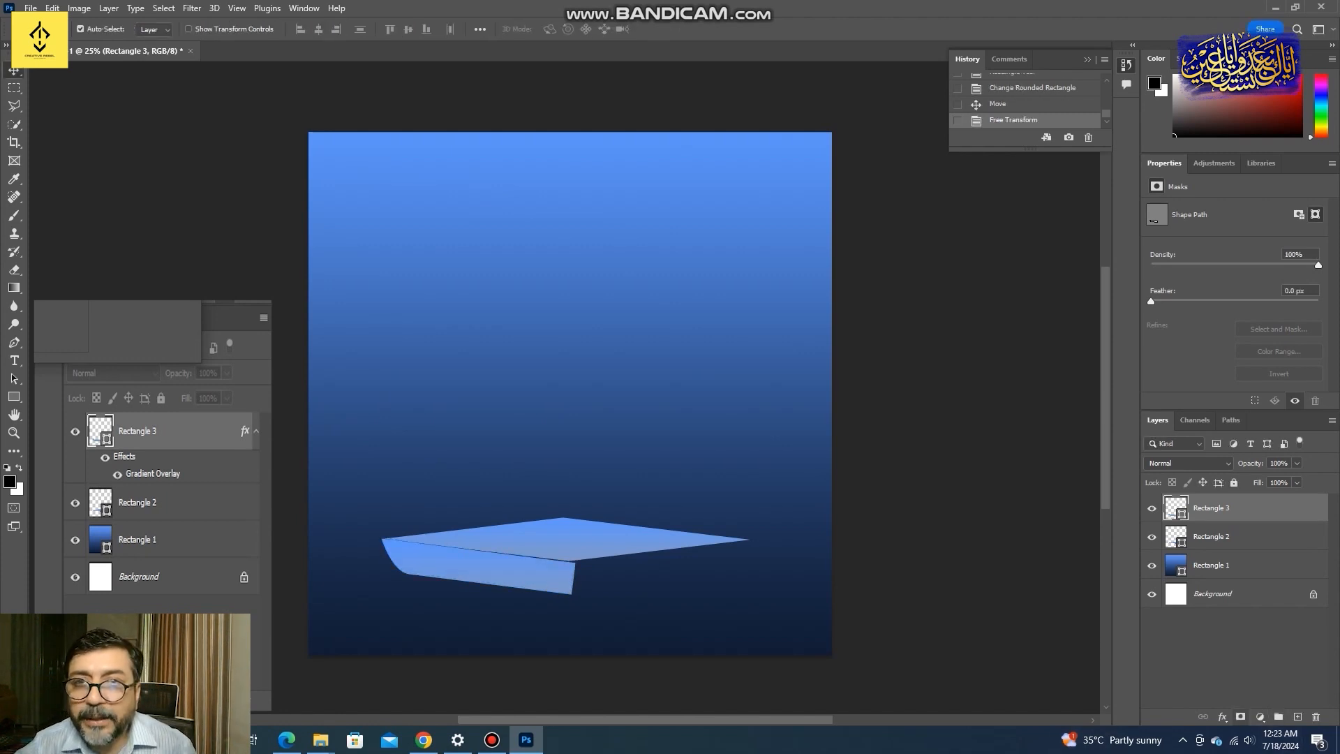
pyautogui.click(1222, 717)
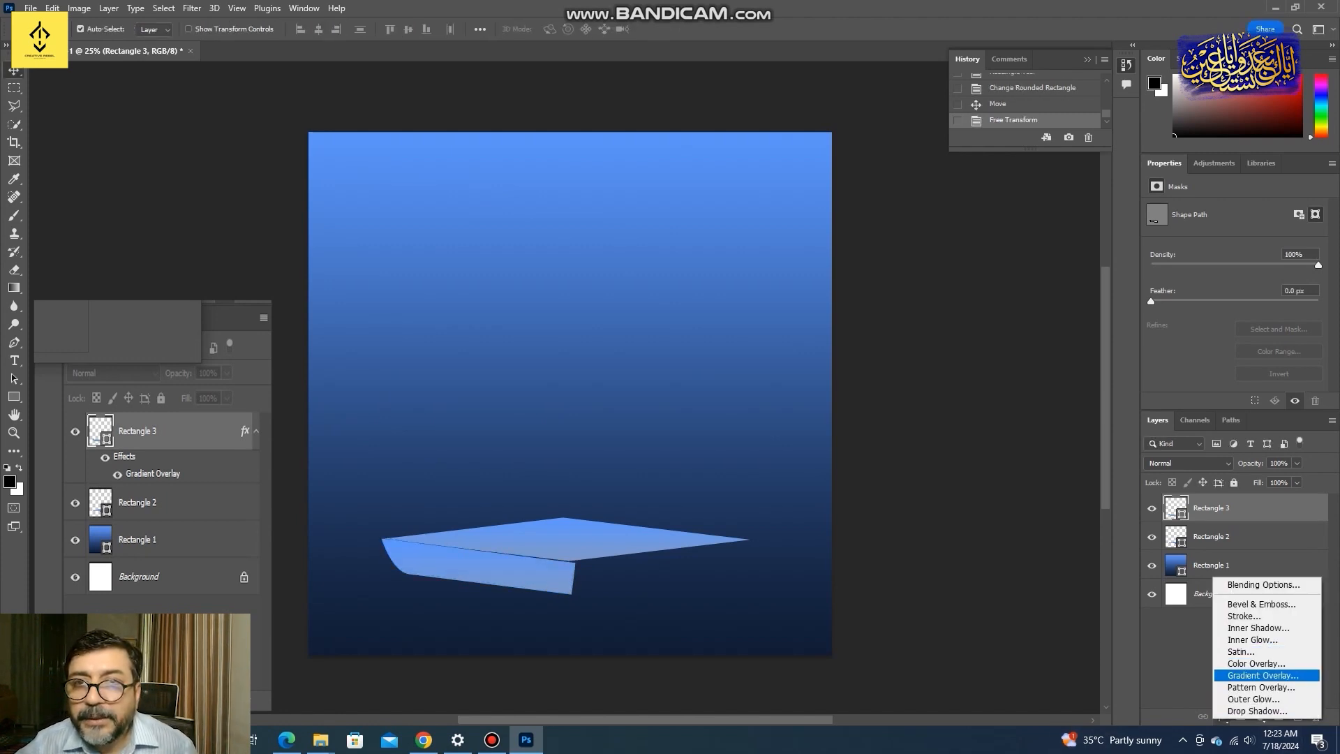
pyautogui.click(1262, 675)
pyautogui.click(1222, 717)
pyautogui.click(1262, 674)
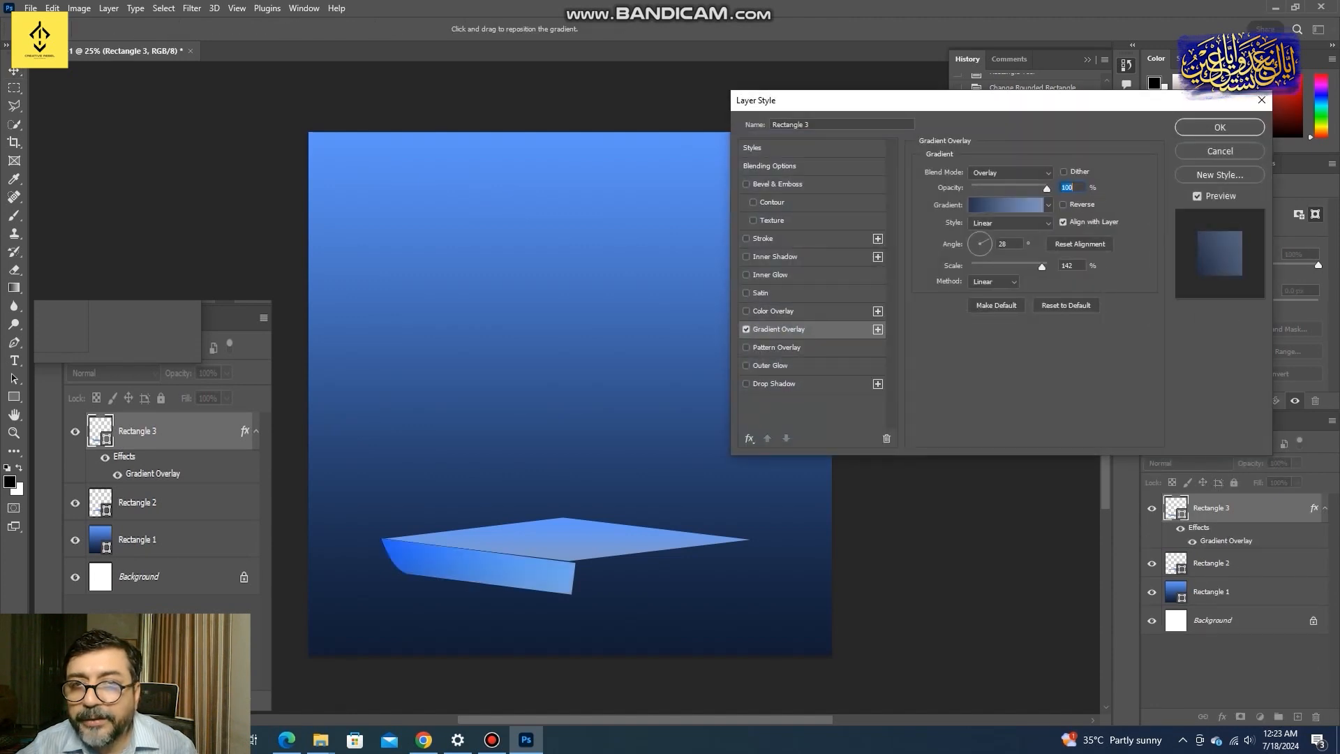
# Try the custom blue gradient presets on the side panel's overlay and apply the first one, navy to light blue
pyautogui.click(1048, 205)
pyautogui.click(1048, 205)
pyautogui.click(1047, 204)
pyautogui.scroll(-1, 995, 266)
pyautogui.scroll(-4, 994, 268)
pyautogui.click(959, 301)
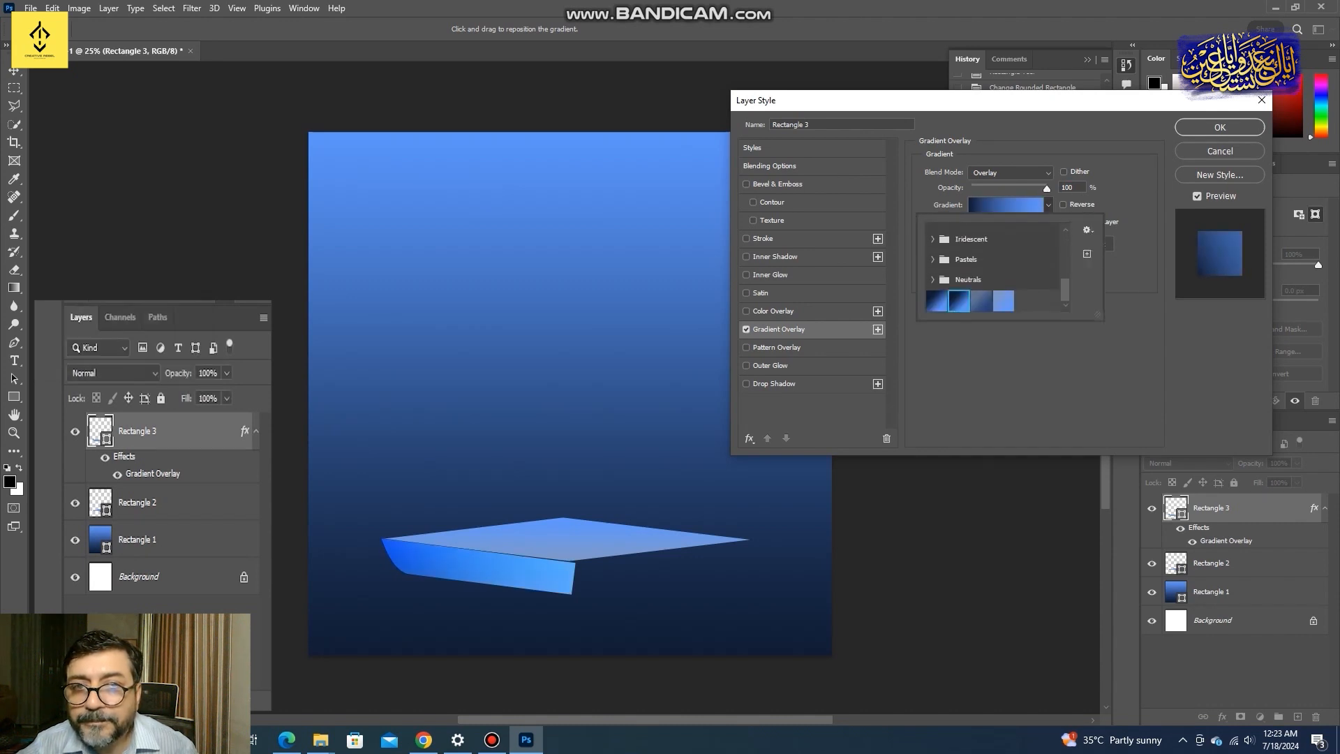
pyautogui.click(981, 301)
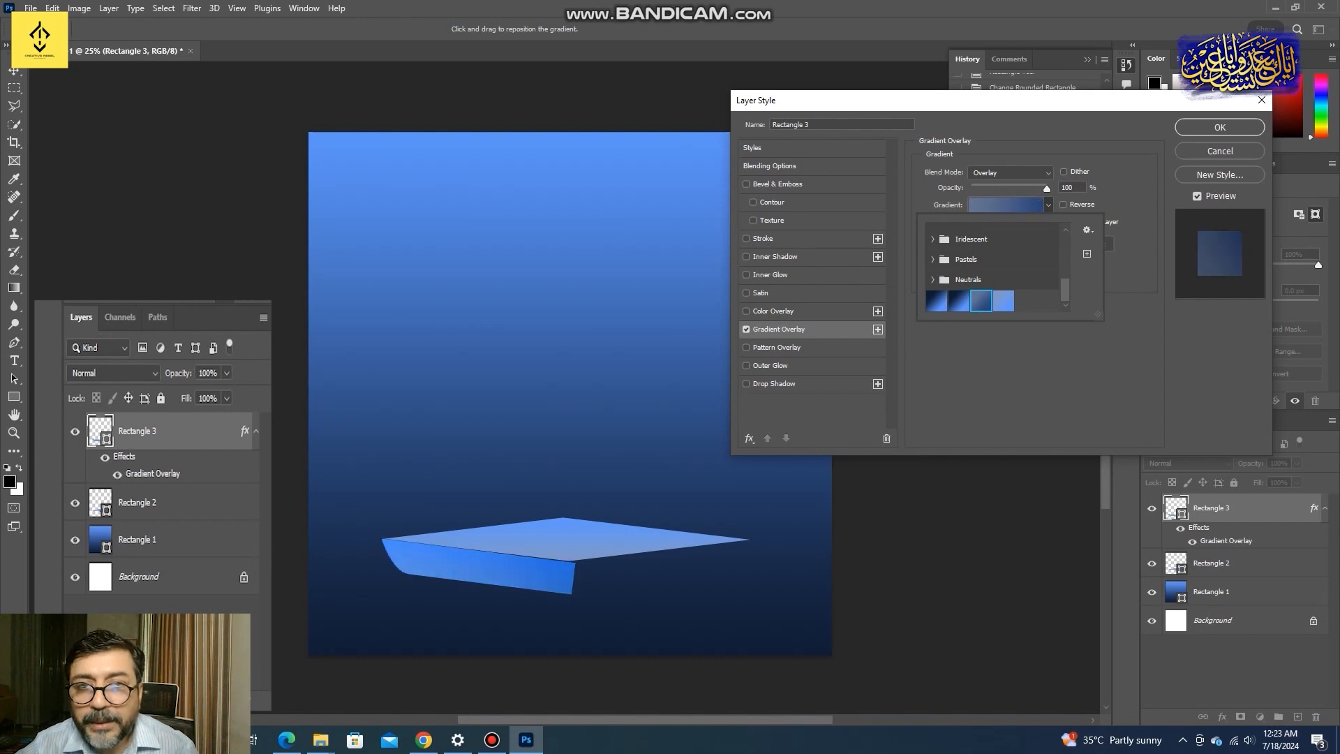
pyautogui.click(1003, 301)
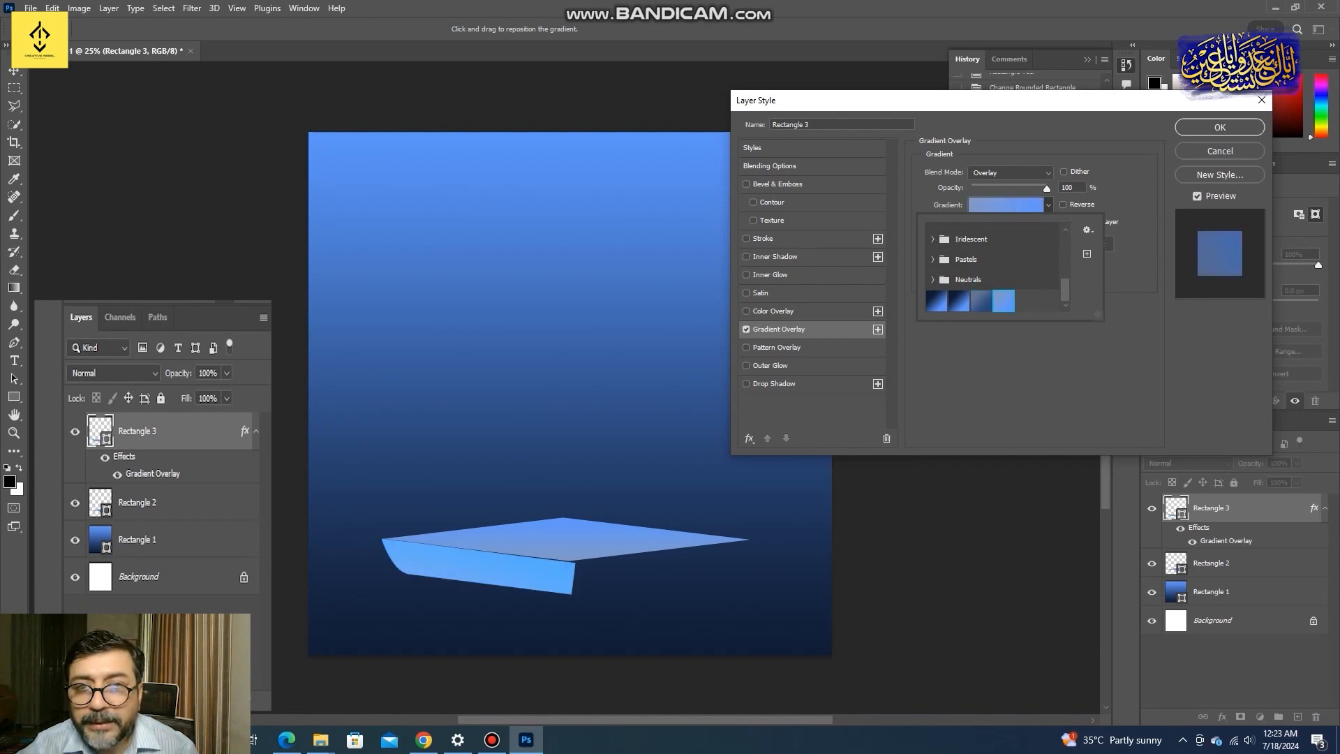
pyautogui.click(981, 300)
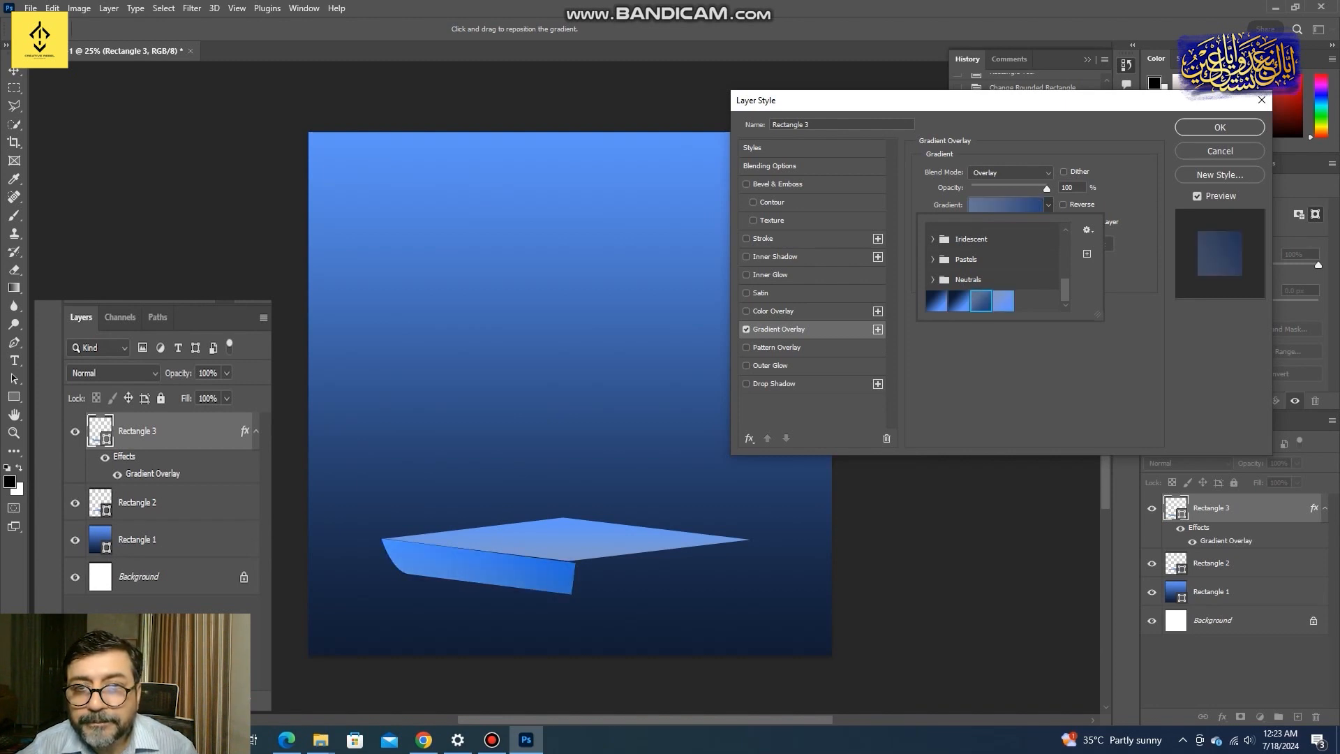
pyautogui.click(936, 301)
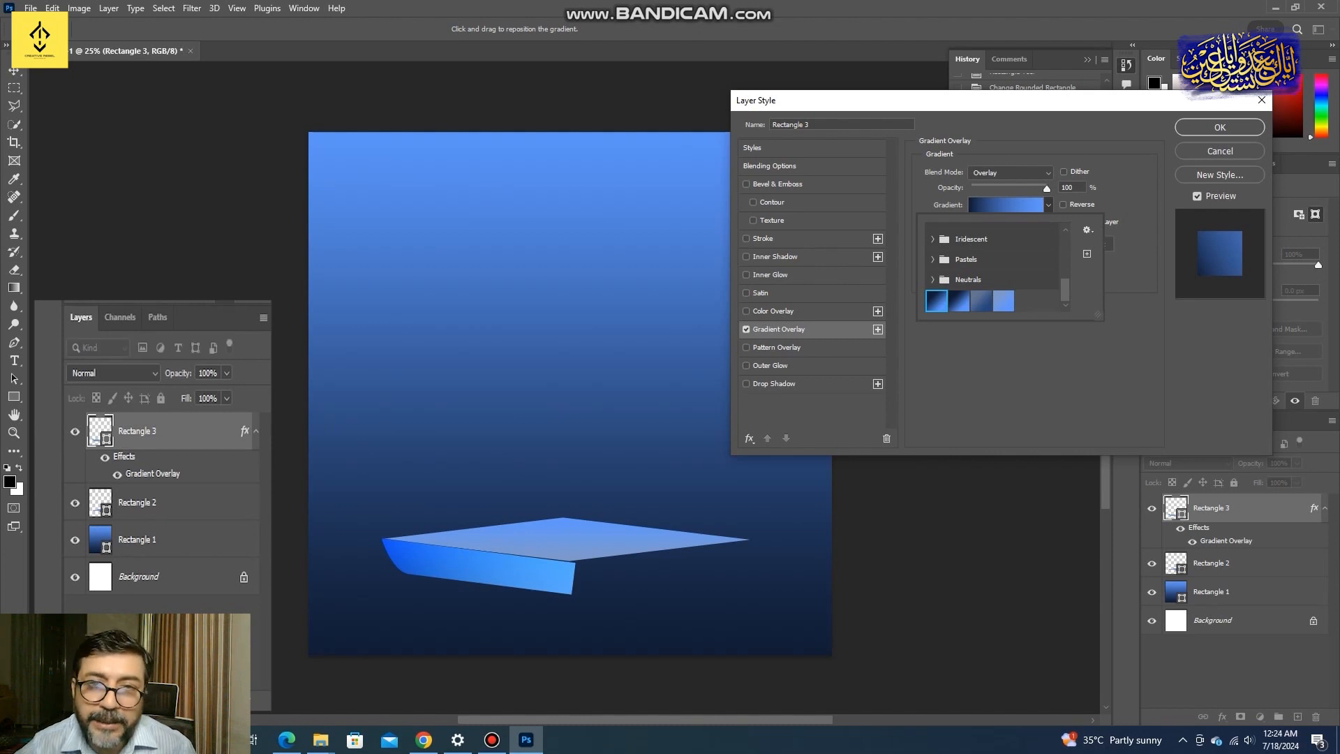
pyautogui.press('Return')
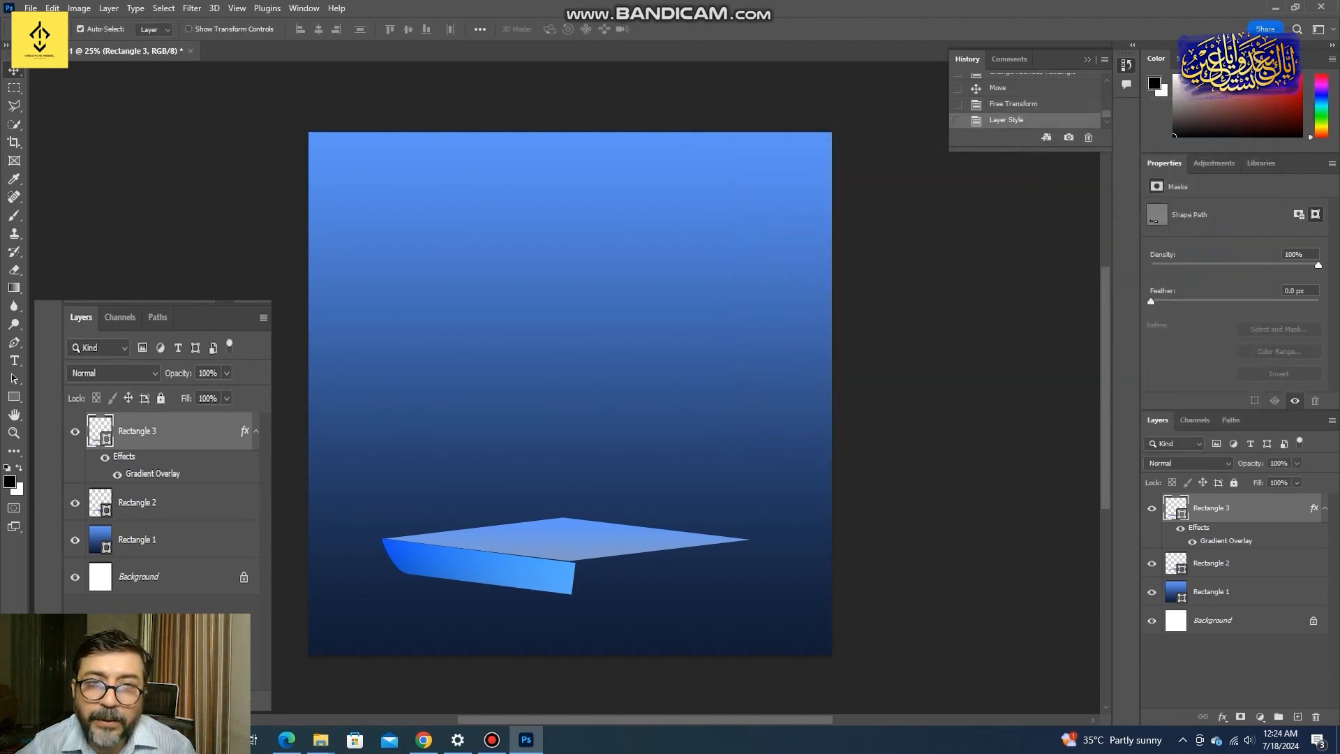
# Adjust the side panel slightly with Free Transform so it fits closely under the diamond's lower-left edge
pyautogui.hotkey('ctrl', 't')
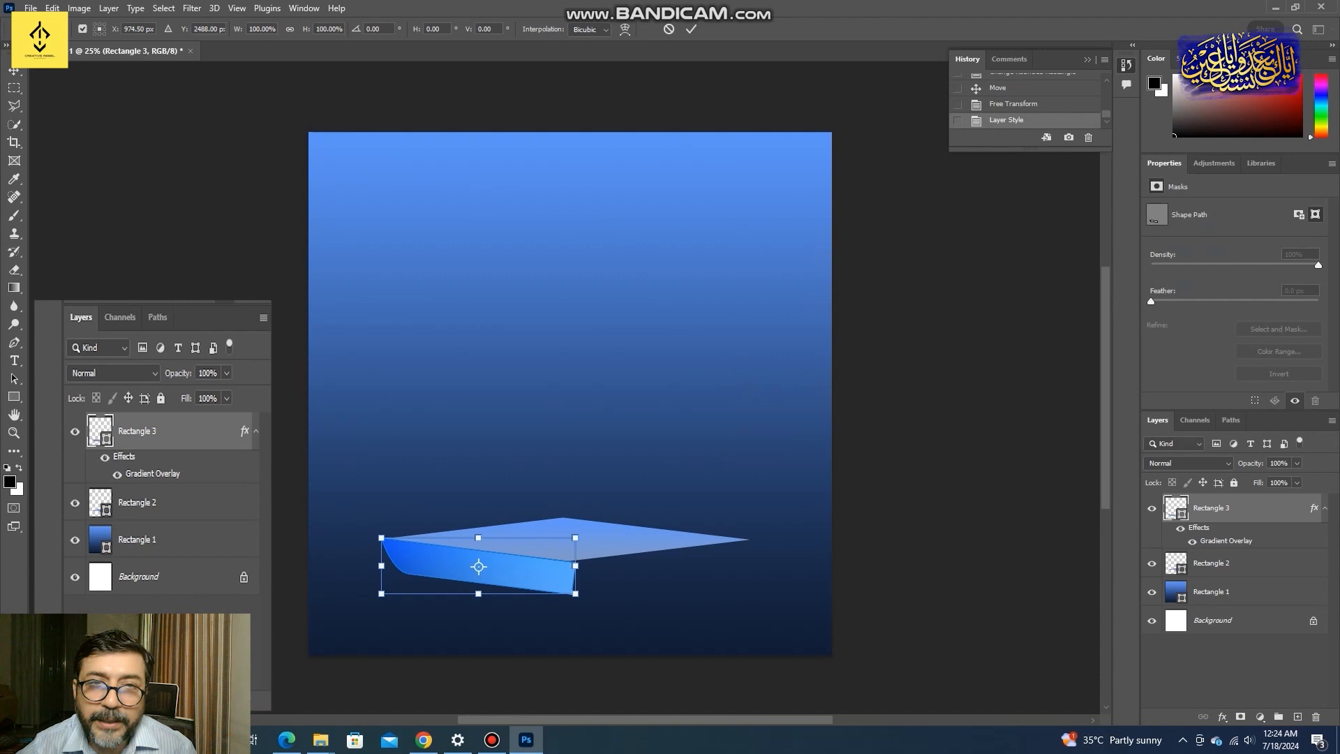
pyautogui.moveTo(585, 599); pyautogui.dragTo(585, 593)
pyautogui.click(189, 551)
pyautogui.press('Return')
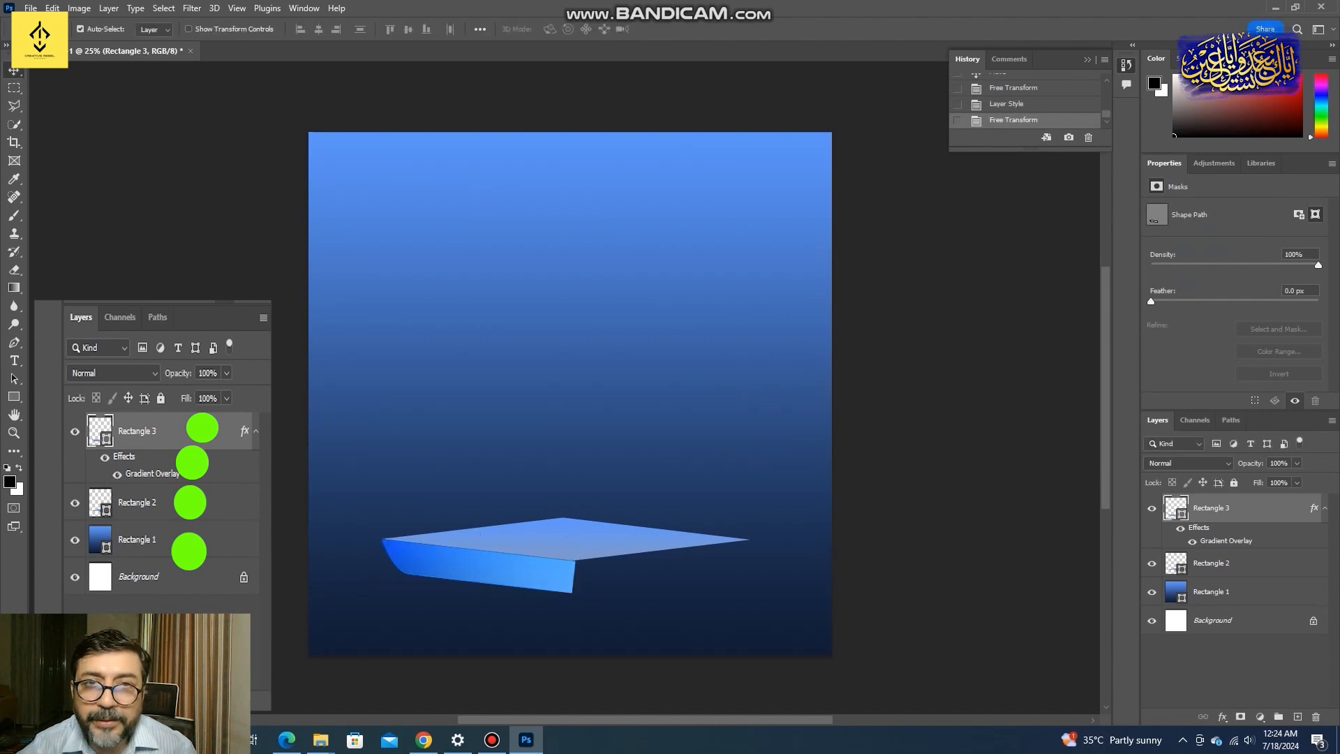
# Duplicate the side panel, flip the copy horizontally and place it against the diamond's lower-right edge to complete the platform's front
pyautogui.hotkey('ctrl', 'j')
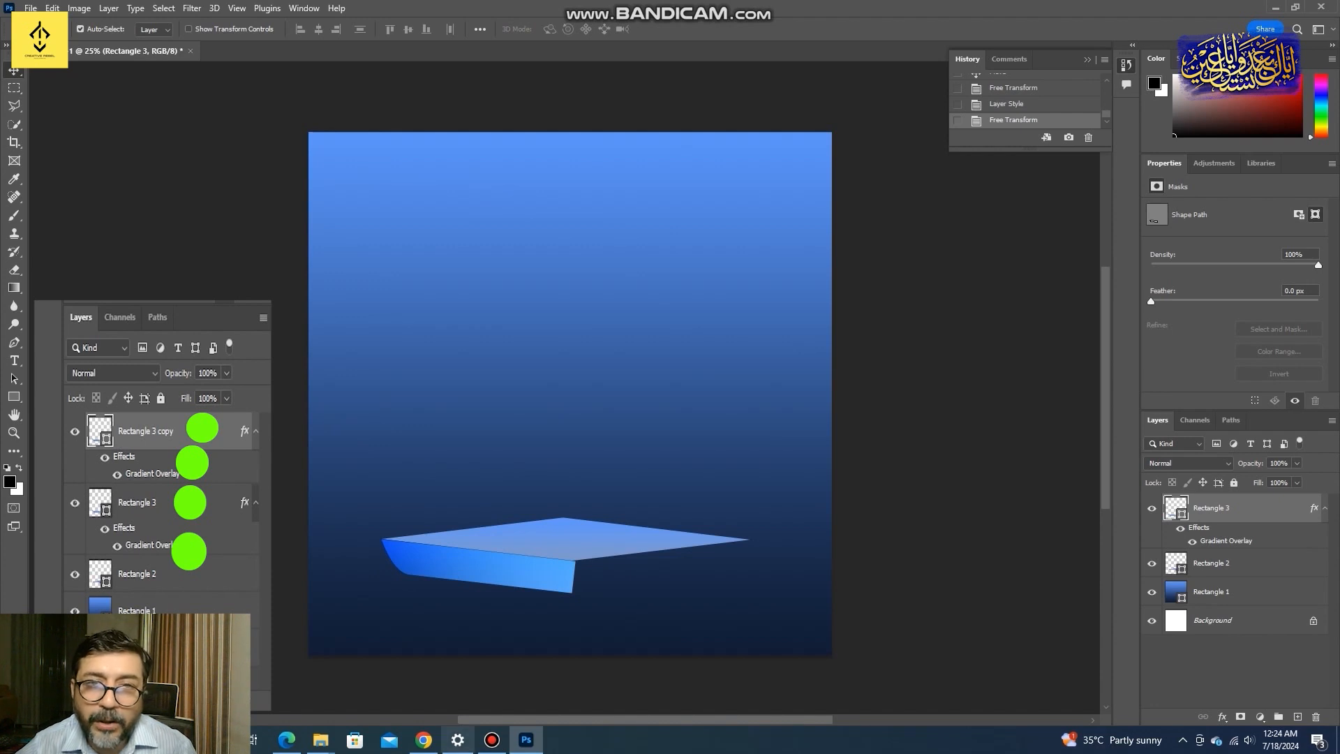
pyautogui.moveTo(458, 740)
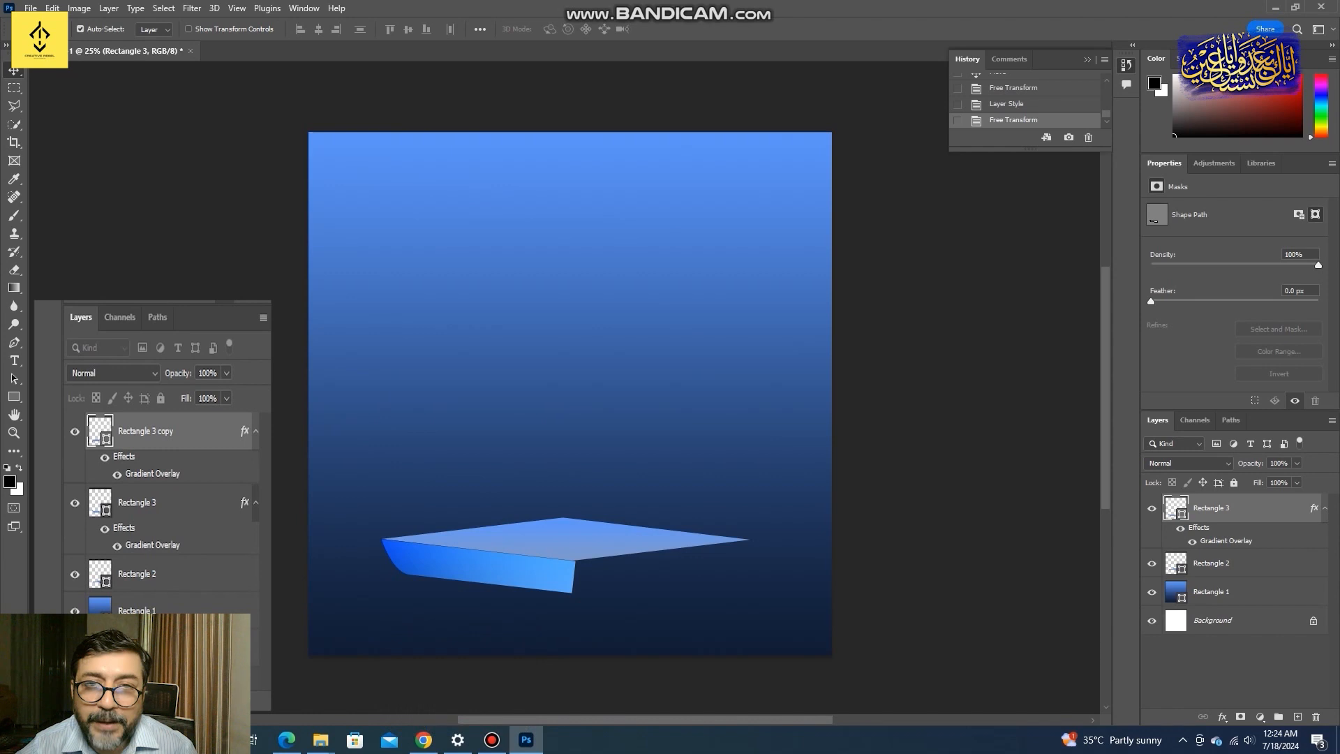
pyautogui.press('ctrl')
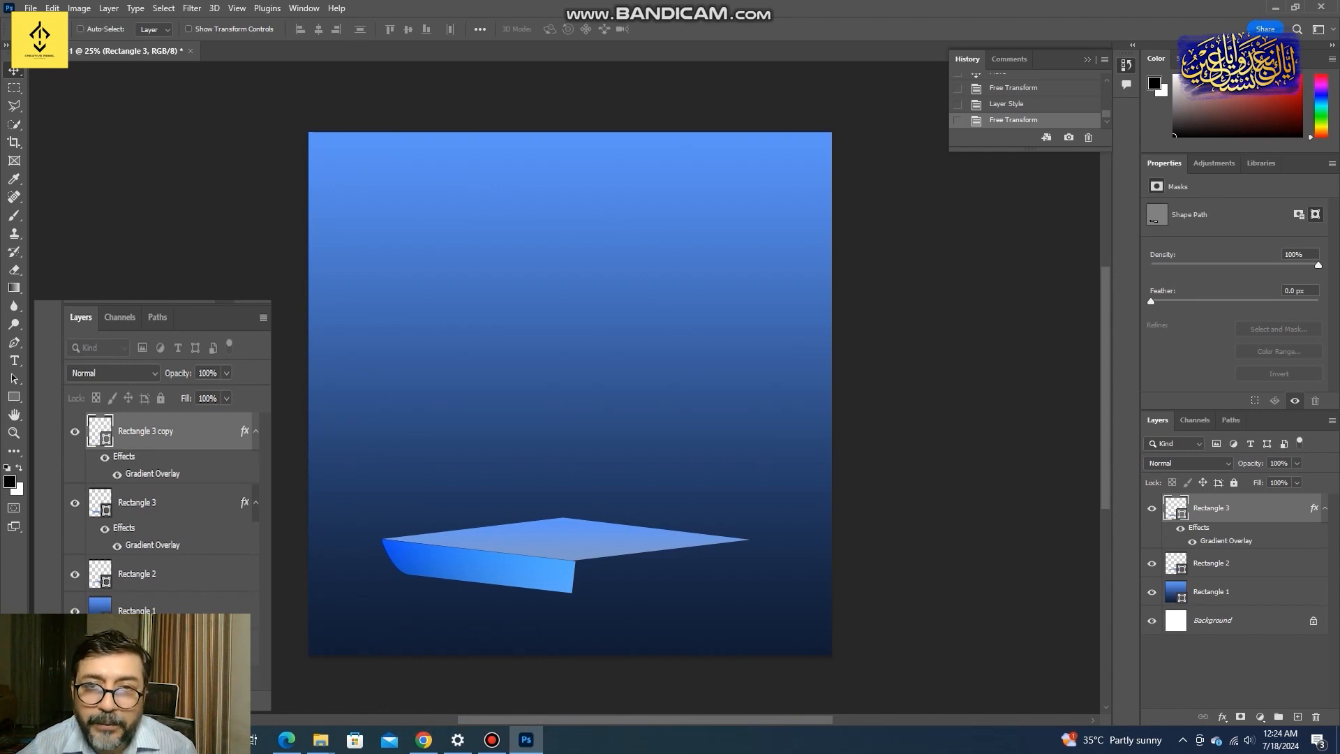
pyautogui.hotkey('ctrl', 'j')
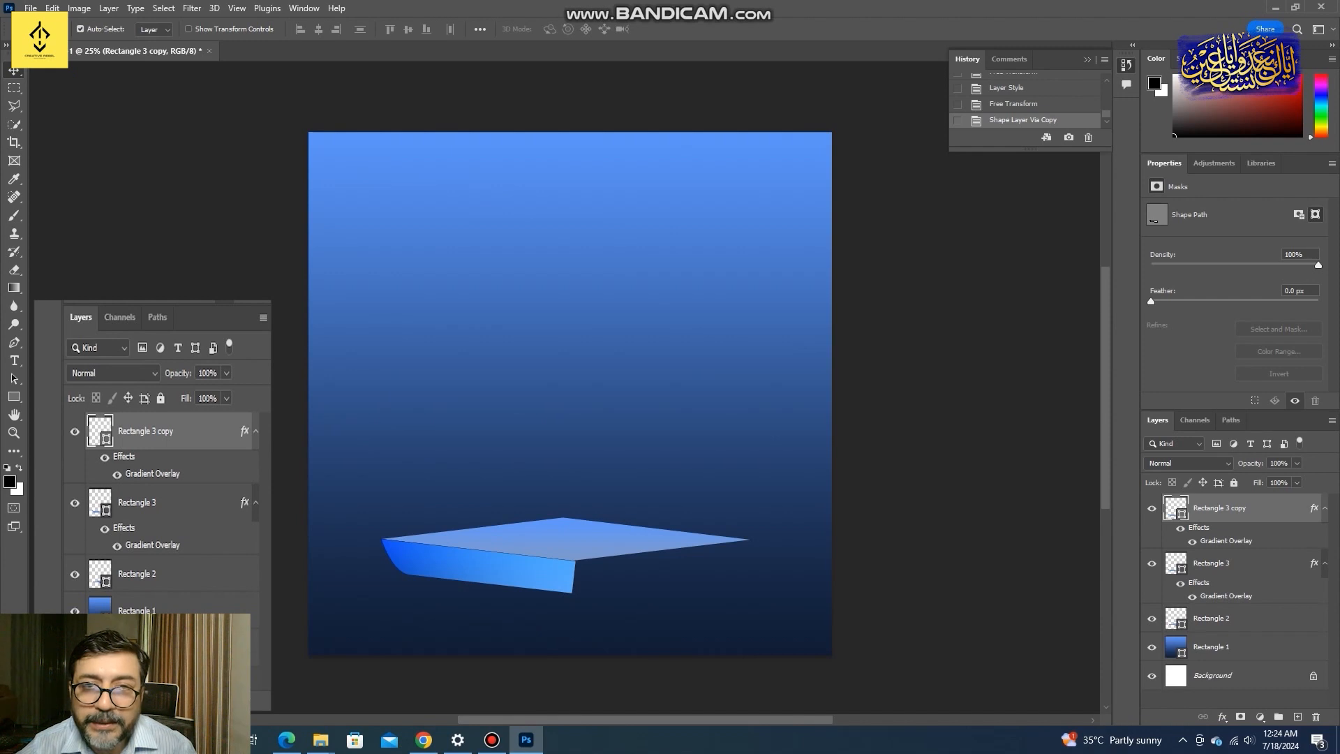
pyautogui.hotkey('ctrl', 't')
pyautogui.rightClick(425, 567)
pyautogui.click(454, 551)
pyautogui.moveTo(478, 567); pyautogui.dragTo(661, 568)
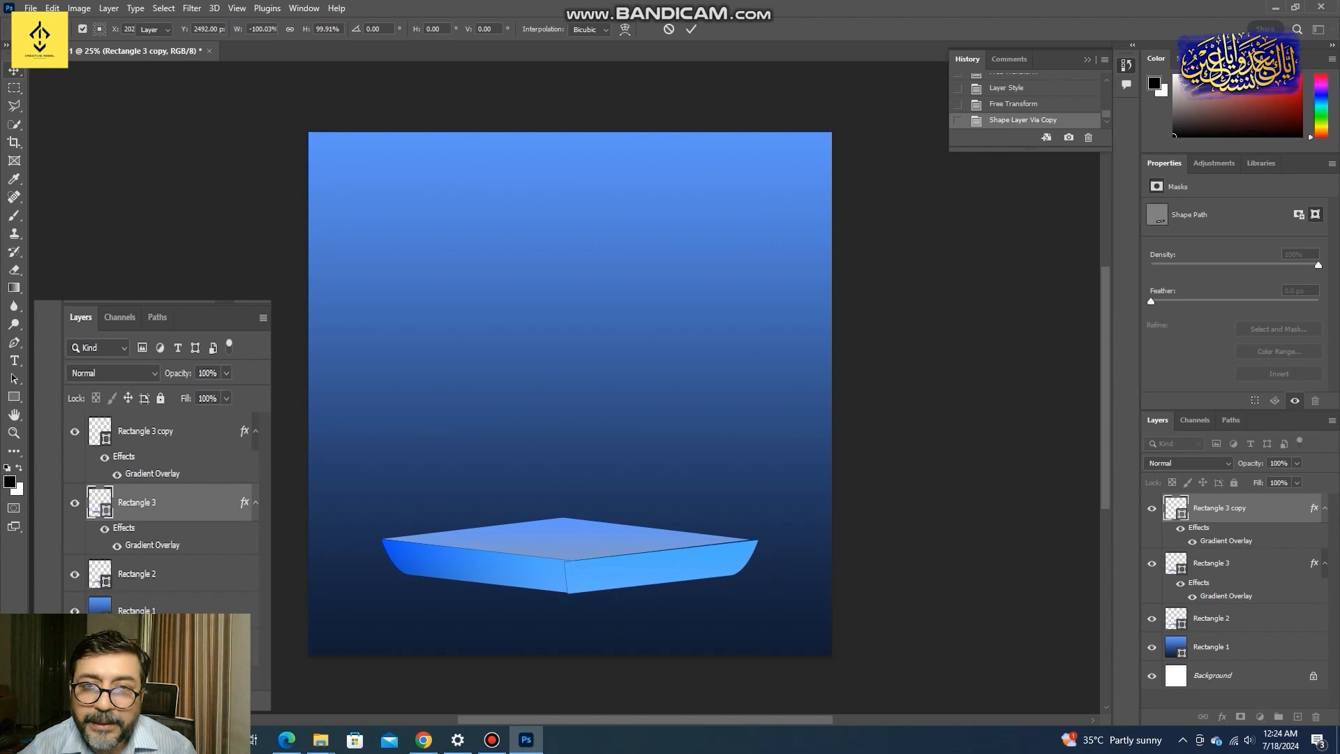
pyautogui.press('Return')
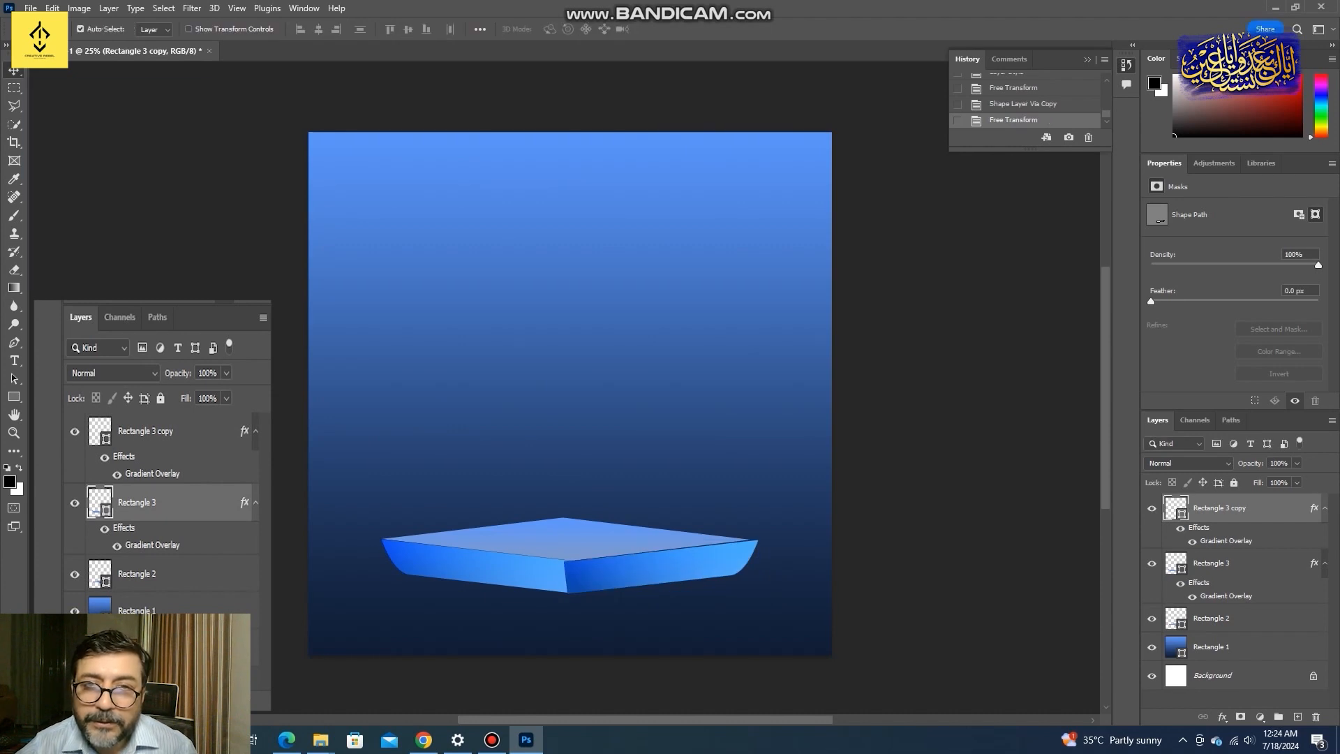
# Nudge the right side panel (Rectangle 3 copy) to the right along the diamond's lower-right edge
pyautogui.press('Right')
pyautogui.press('Right')
pyautogui.press('Right')
pyautogui.press('Right')
pyautogui.press('Right')
pyautogui.press('Right')
pyautogui.press('Right')
pyautogui.press('Right')
pyautogui.press('Right')
pyautogui.press('Right')
pyautogui.press('Right')
pyautogui.press('Right')
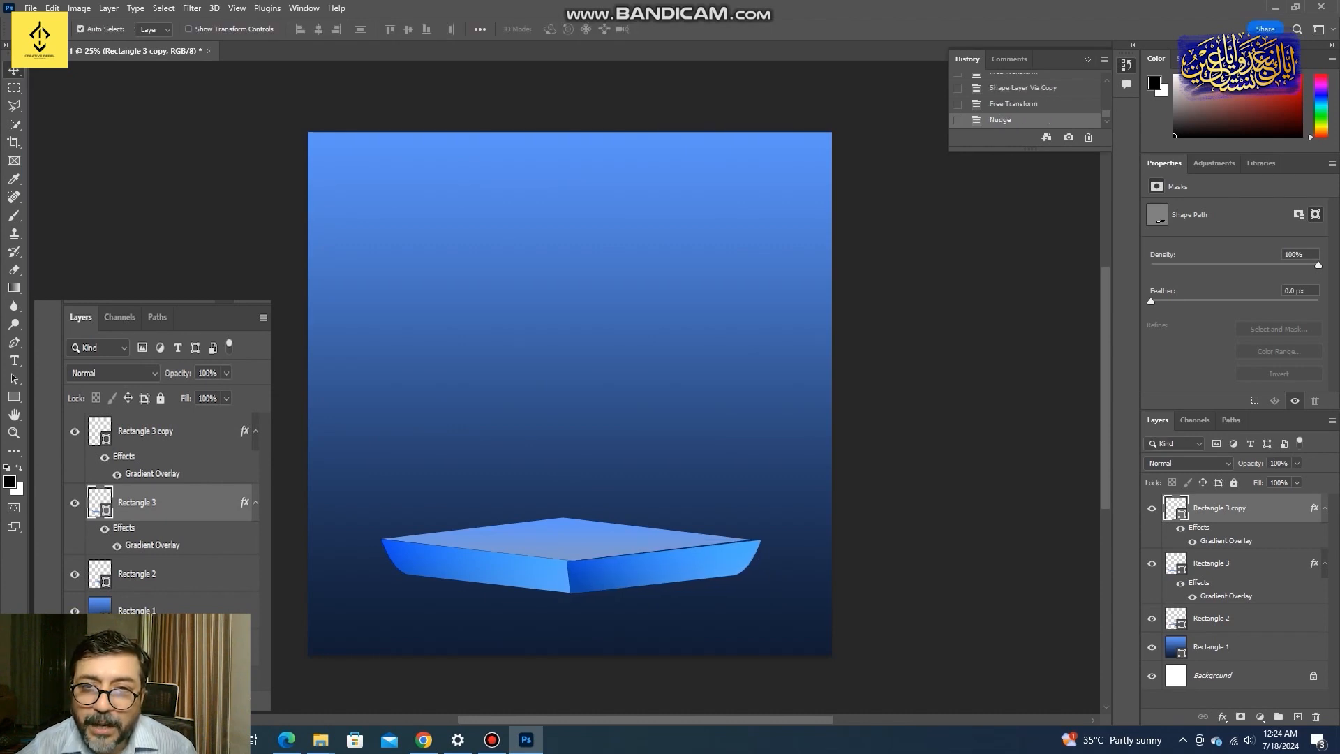
pyautogui.press('Right')
pyautogui.press('Right')
pyautogui.press('Right')
pyautogui.press('Right')
pyautogui.press('Right')
pyautogui.press('Right')
pyautogui.press('Right')
pyautogui.press('Right')
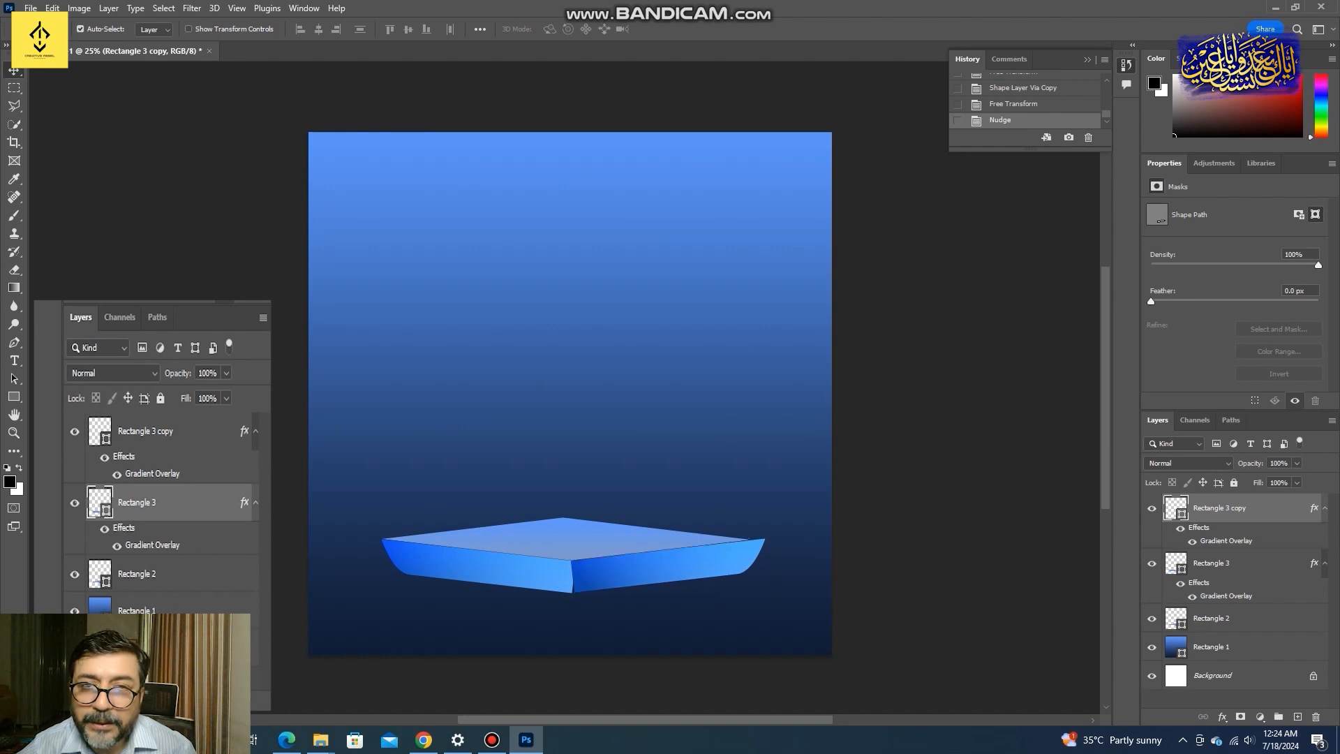
pyautogui.press('Up')
pyautogui.press('Down')
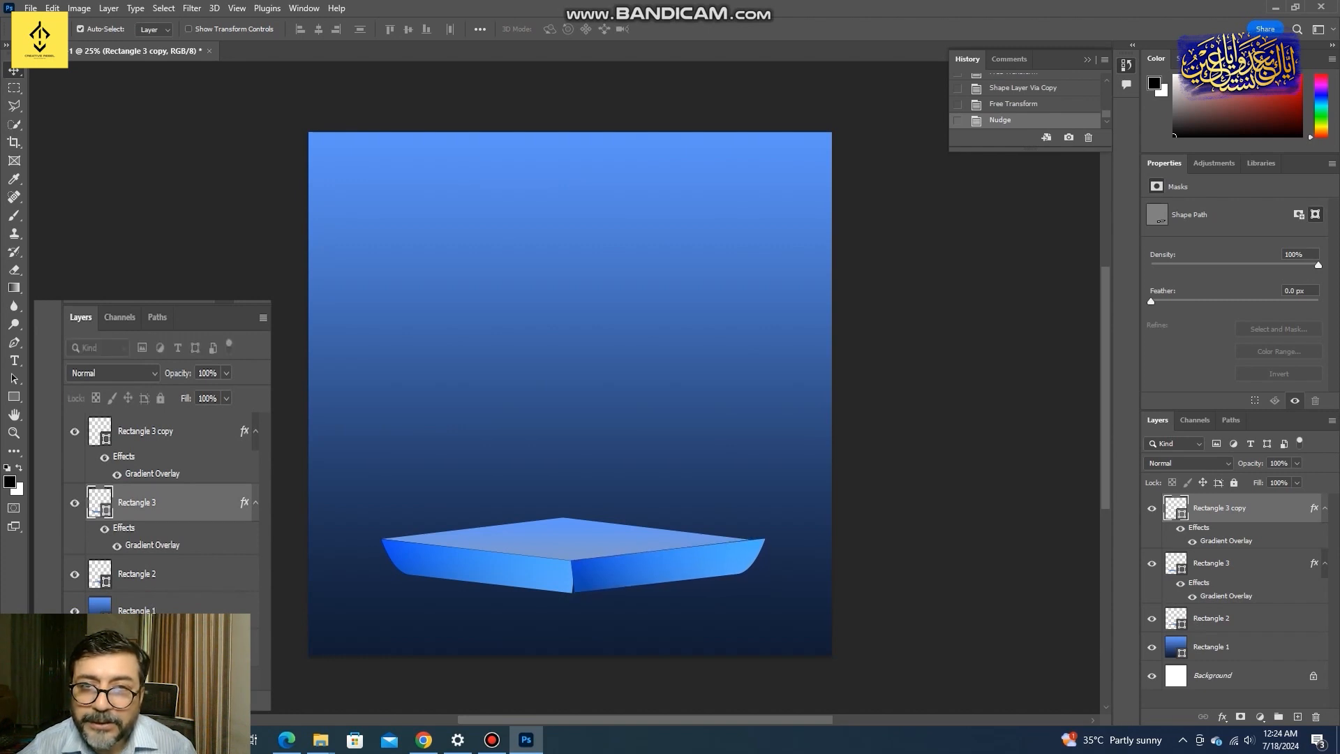
# Distort the left side panel (Rectangle 3), pulling its lower inner corner slightly outward to close the seam with the right panel
pyautogui.click(1211, 563)
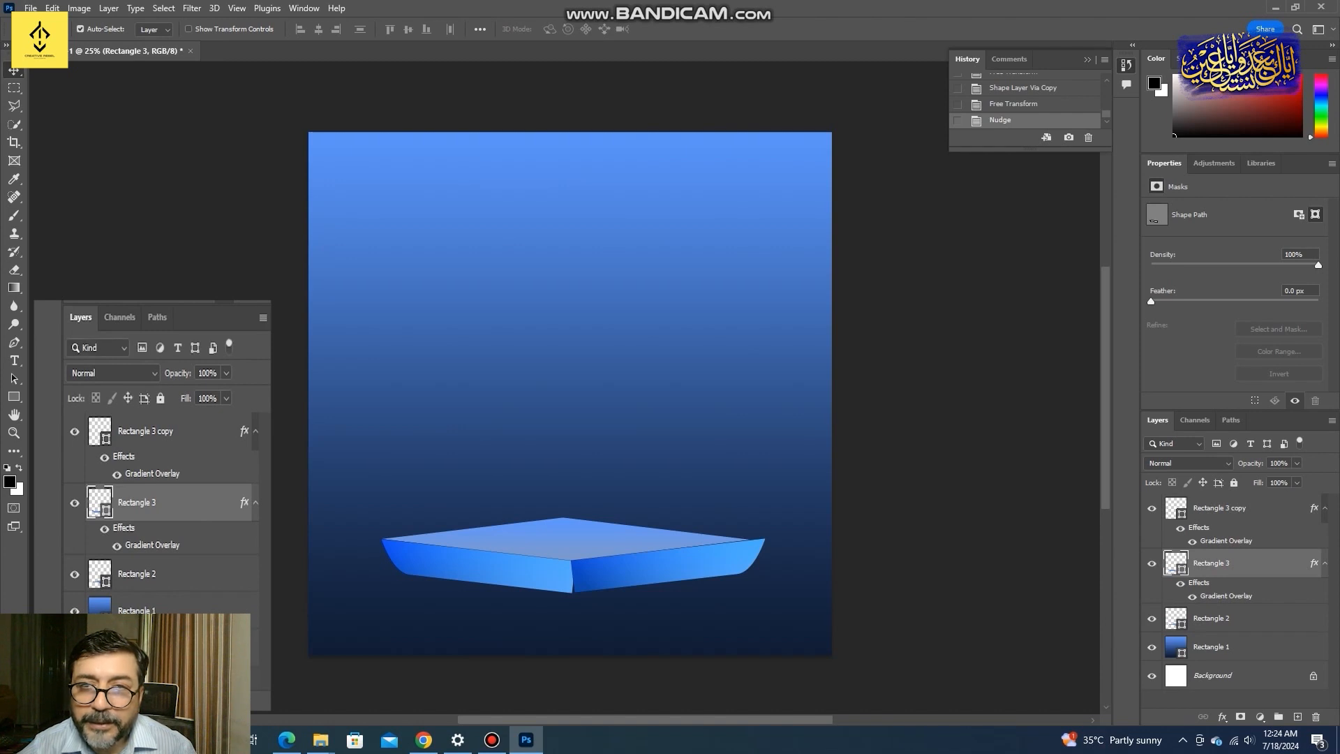
pyautogui.rightClick(457, 564)
pyautogui.press('Escape')
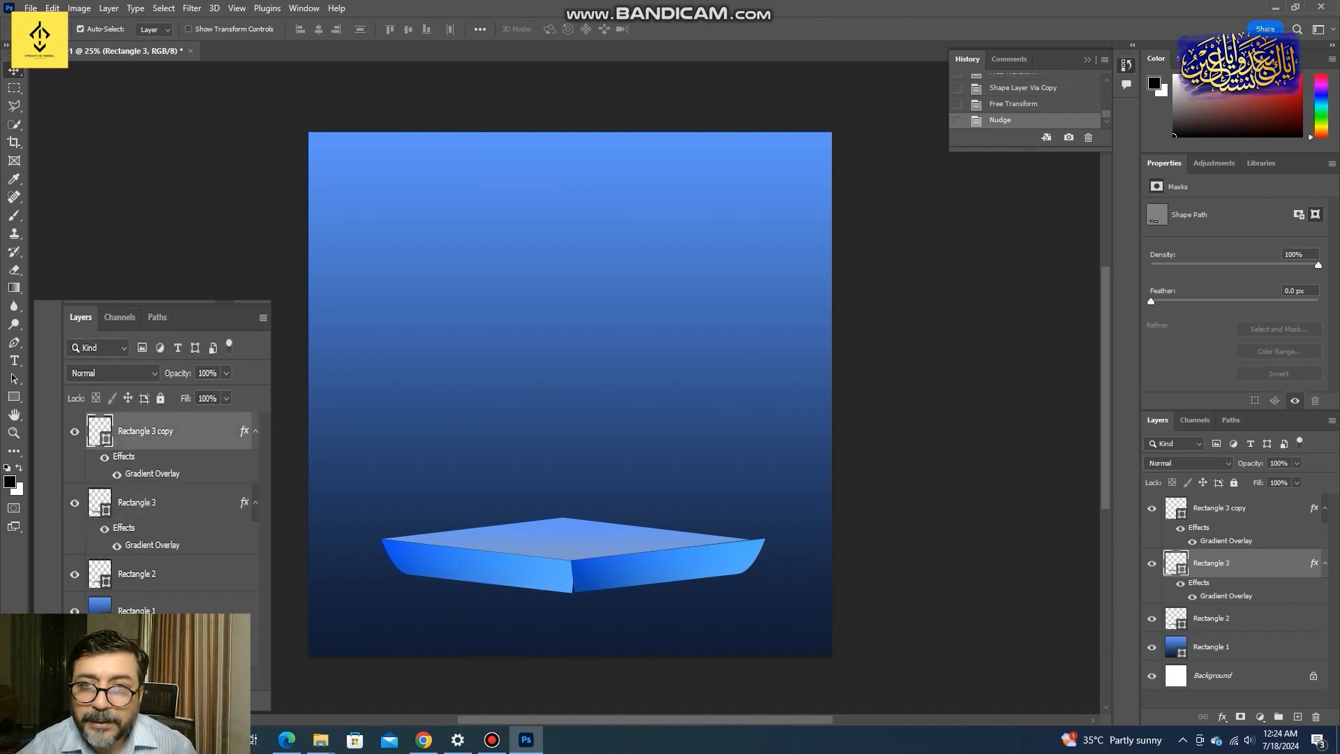
pyautogui.hotkey('ctrl', 't')
pyautogui.rightClick(441, 562)
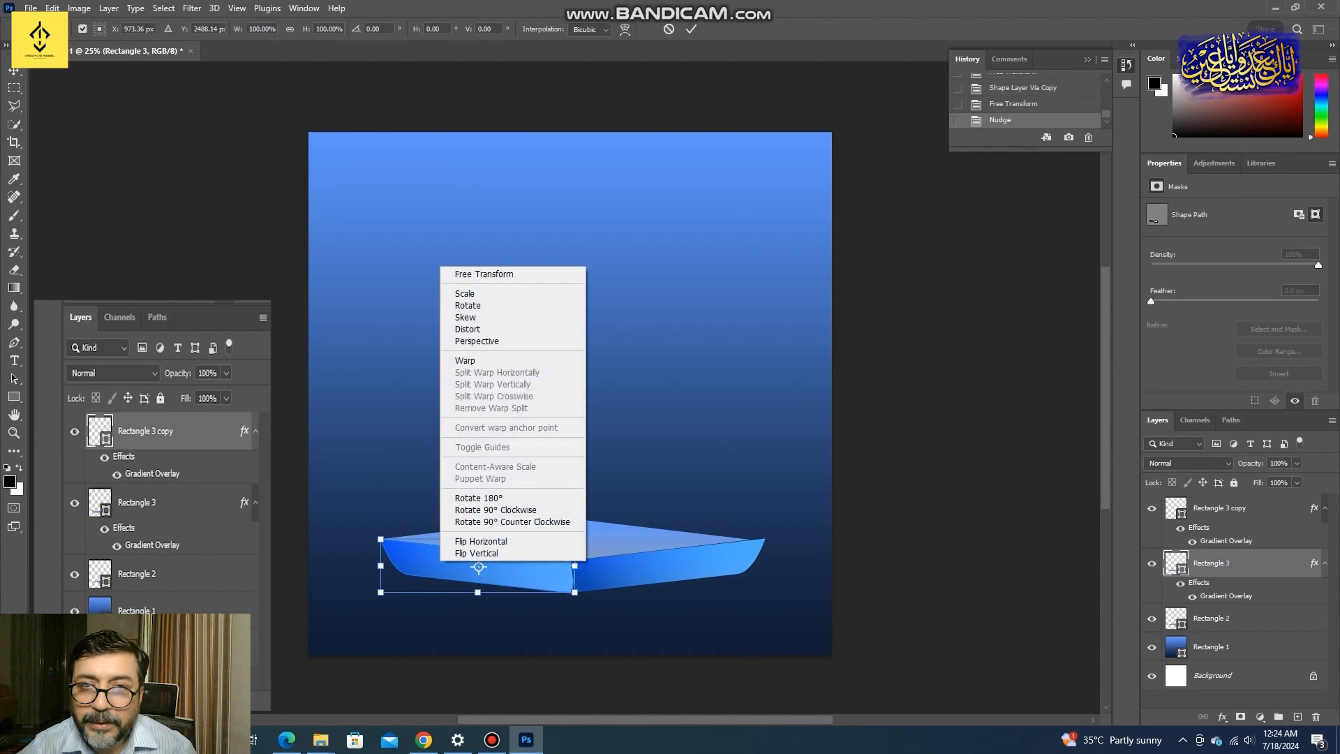
pyautogui.click(480, 329)
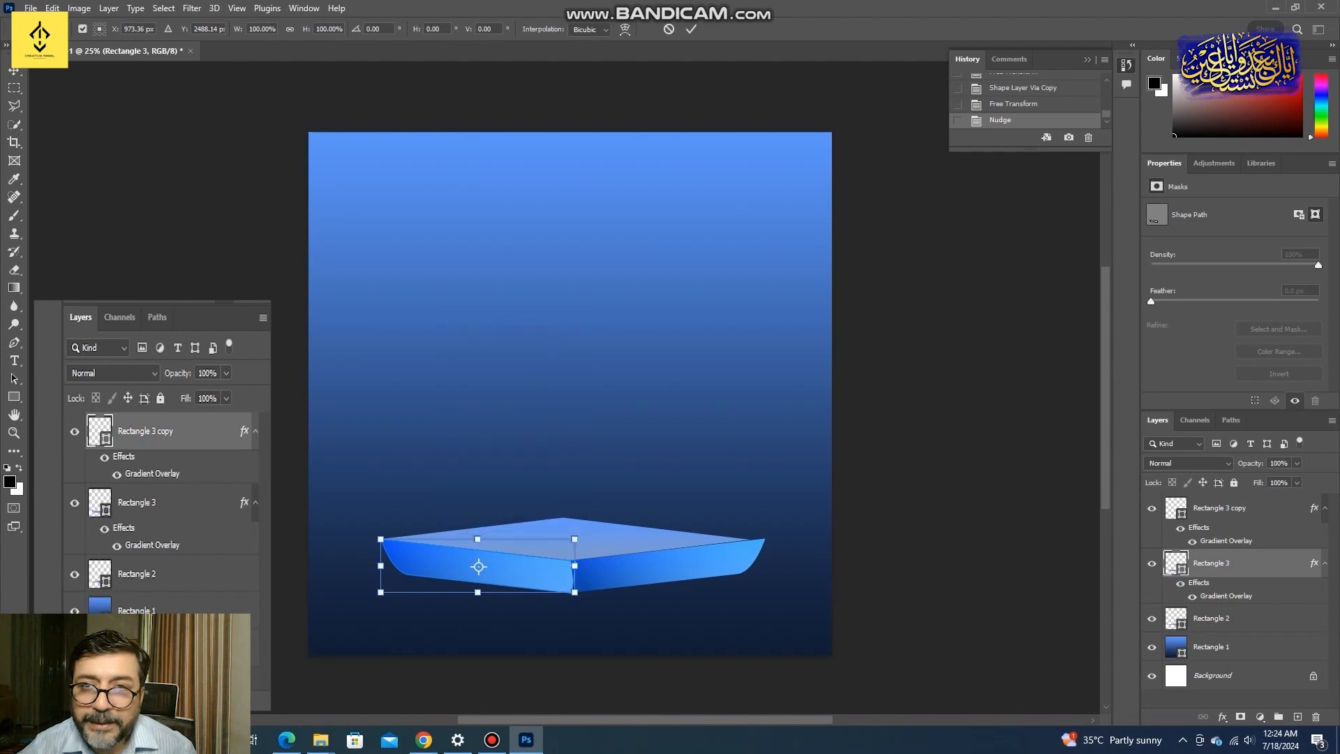
pyautogui.moveTo(574, 566); pyautogui.dragTo(578, 566)
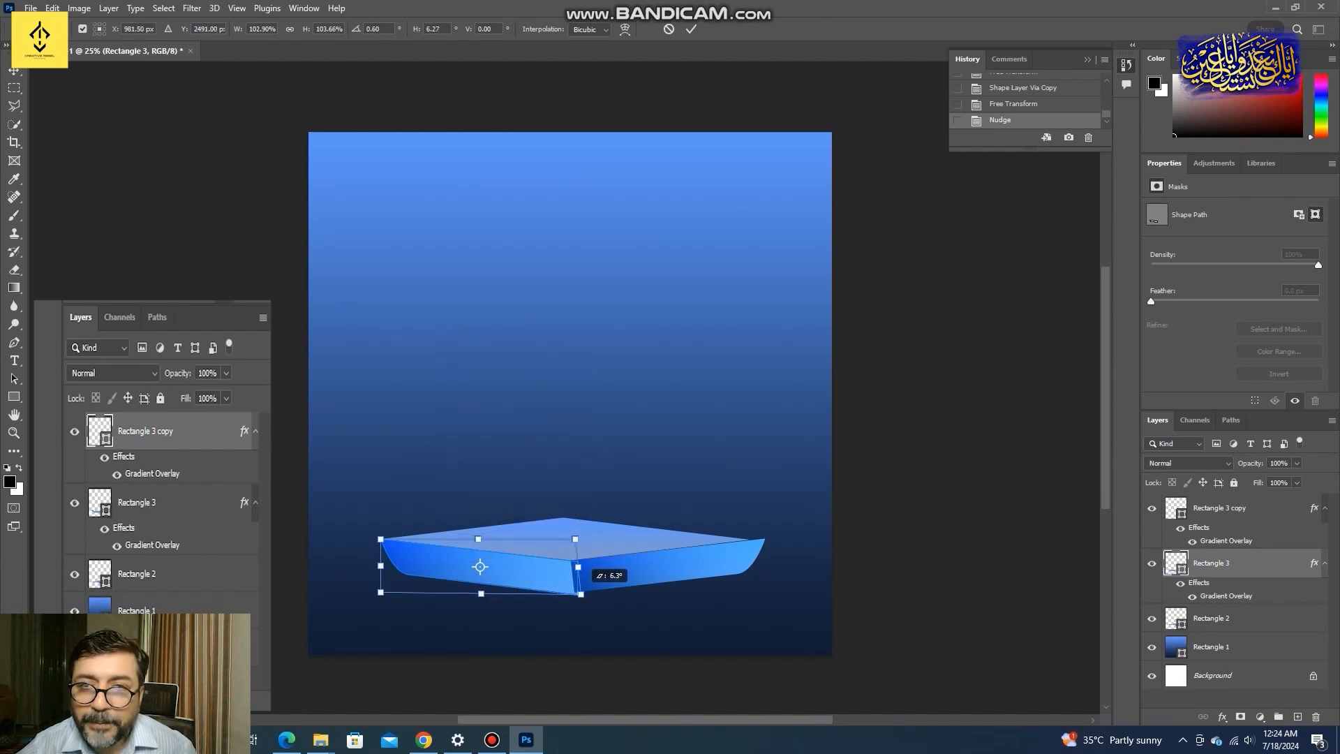
pyautogui.press('Return')
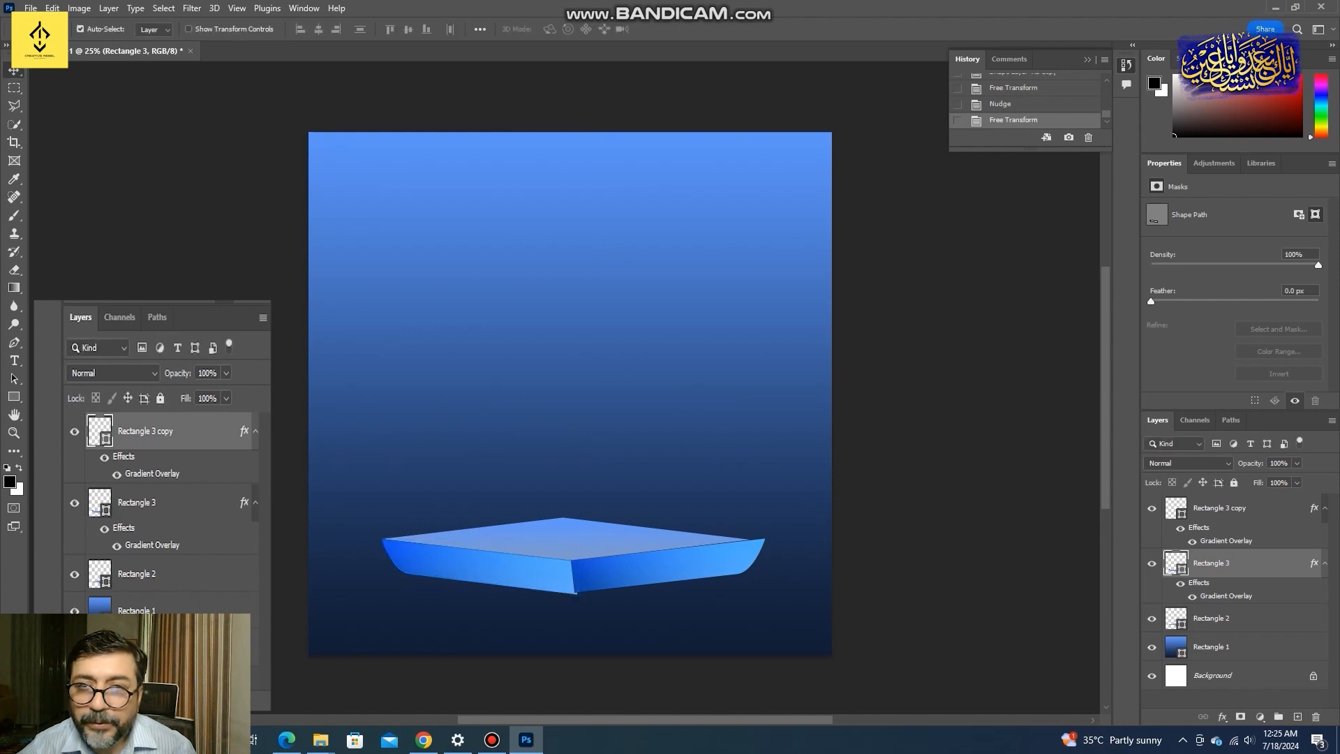
# Nudge the right side panel down slightly and stretch its top edge up to meet the diamond's lower-right edge
pyautogui.click(1219, 507)
pyautogui.press('Down')
pyautogui.press('Down')
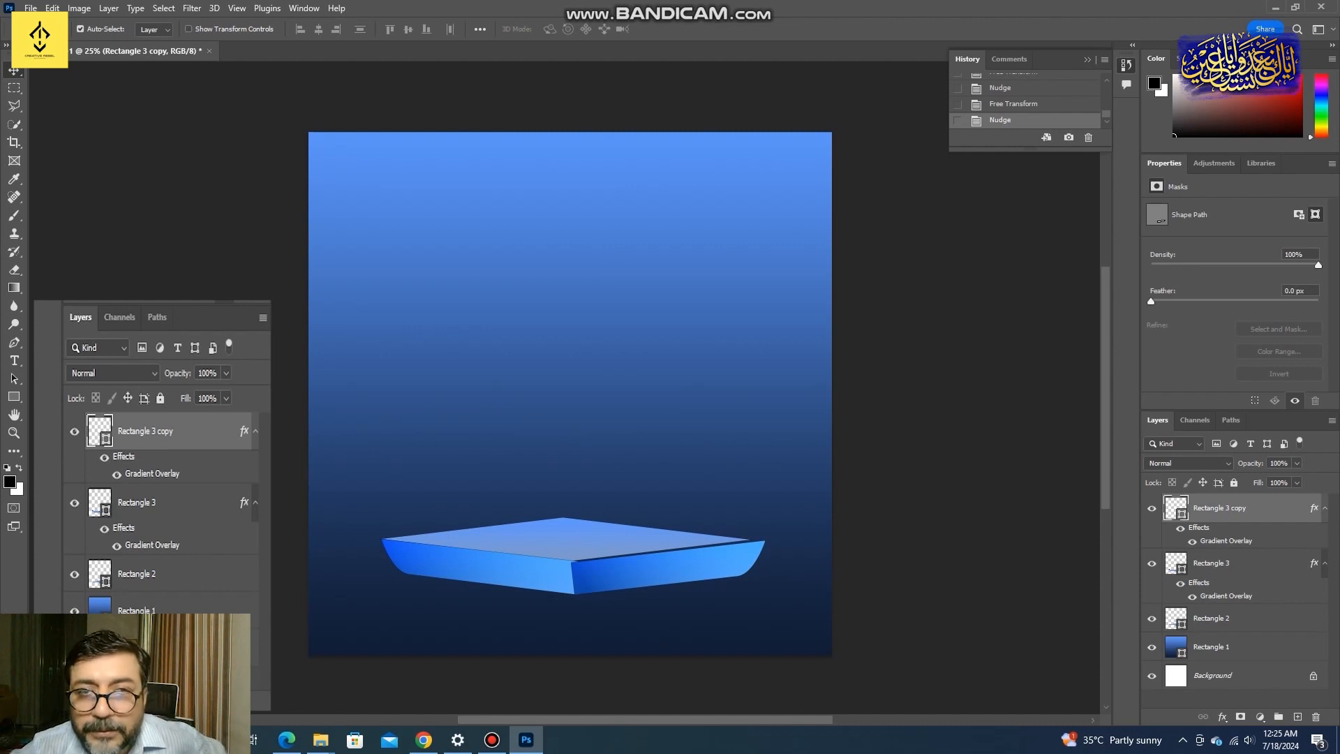
pyautogui.press('ctrl')
pyautogui.hotkey('ctrl', 't')
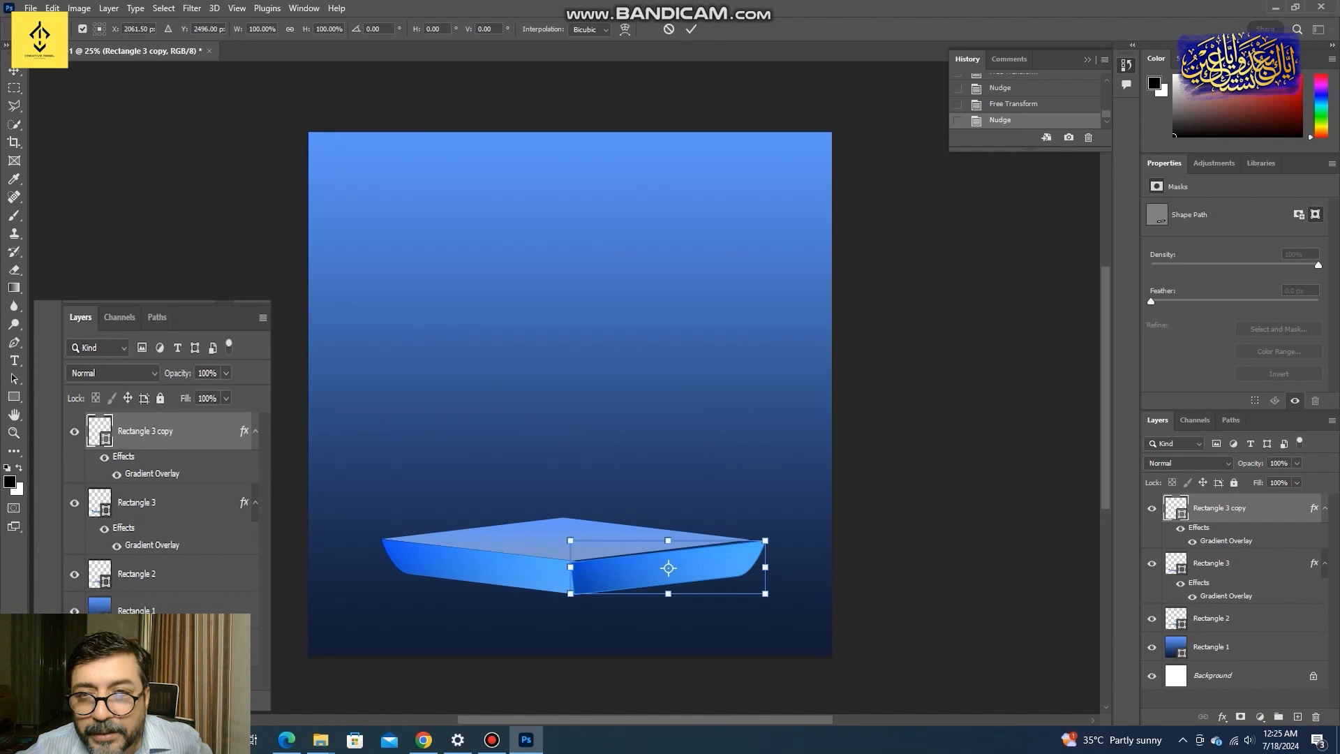
pyautogui.moveTo(668, 540); pyautogui.dragTo(668, 538)
pyautogui.press('Return')
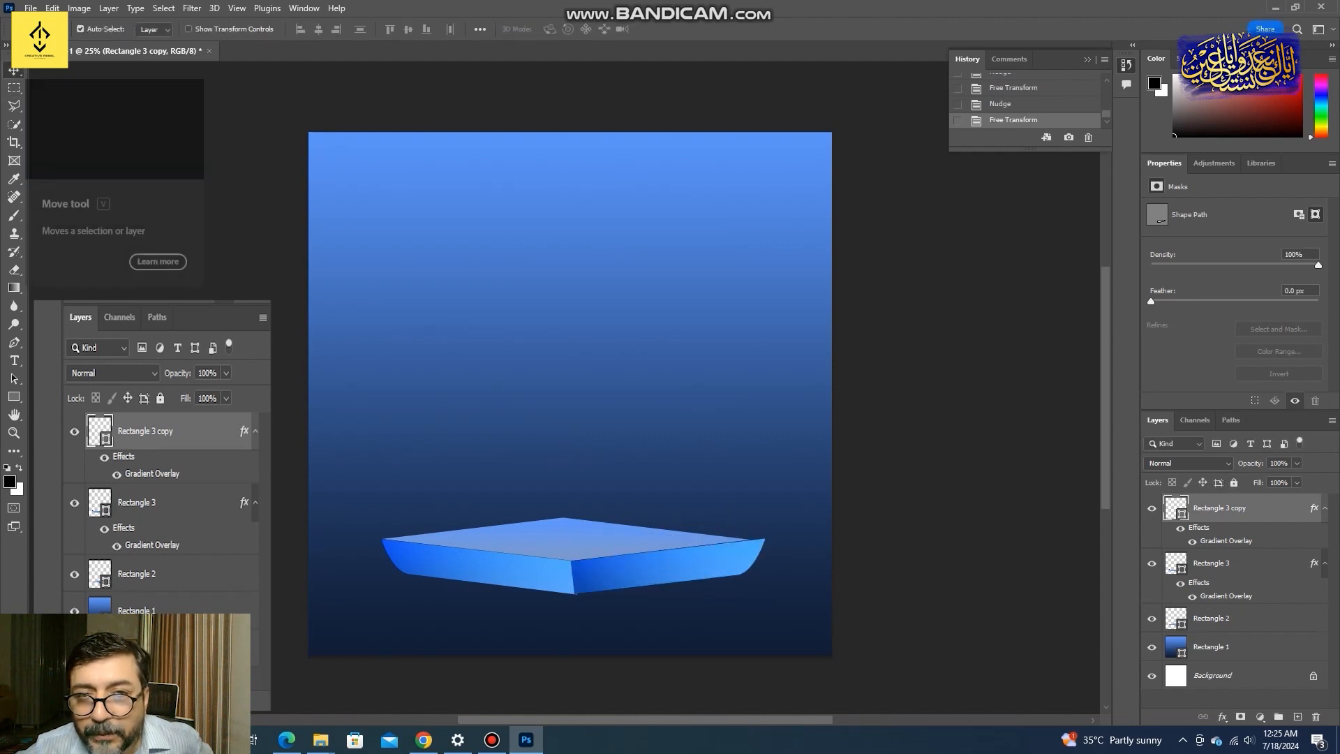
# Stretch the right side panel's top edge a little higher again and nudge the panel right and up against the diamond
pyautogui.press('Up')
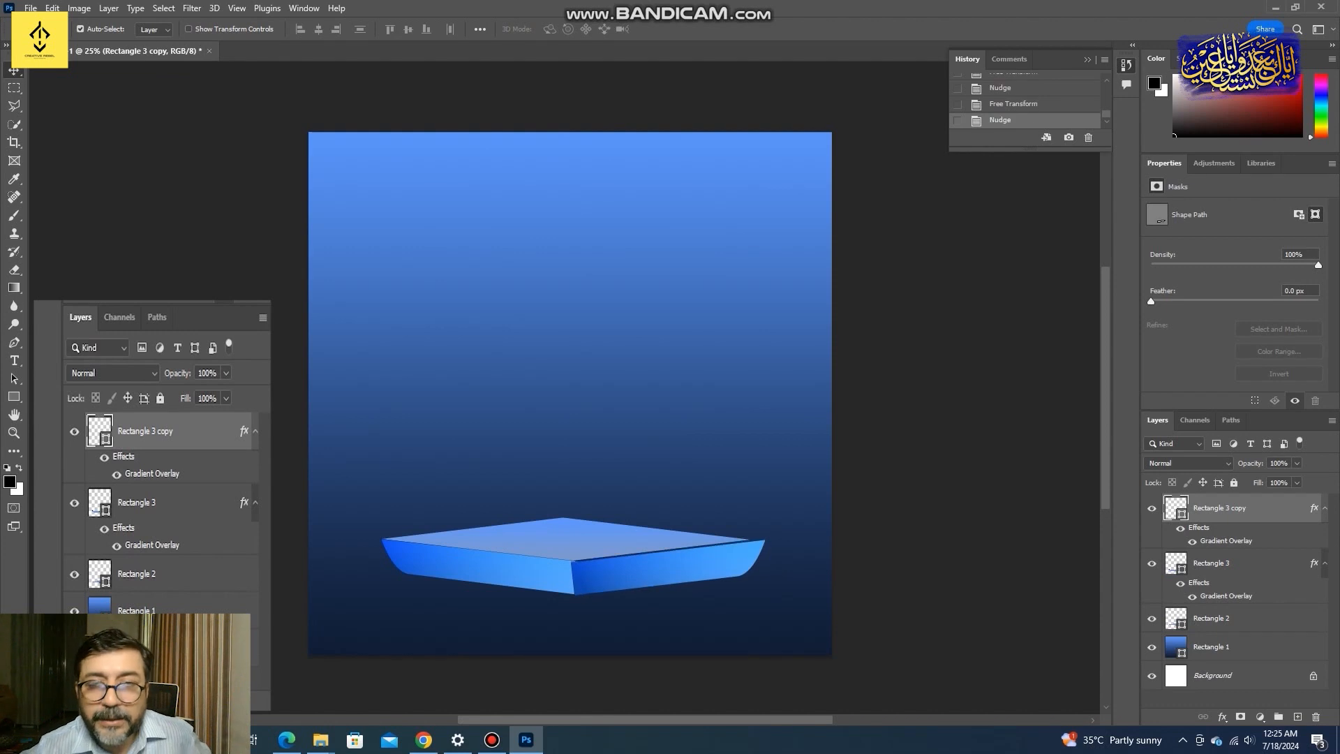
pyautogui.hotkey('ctrl', 't')
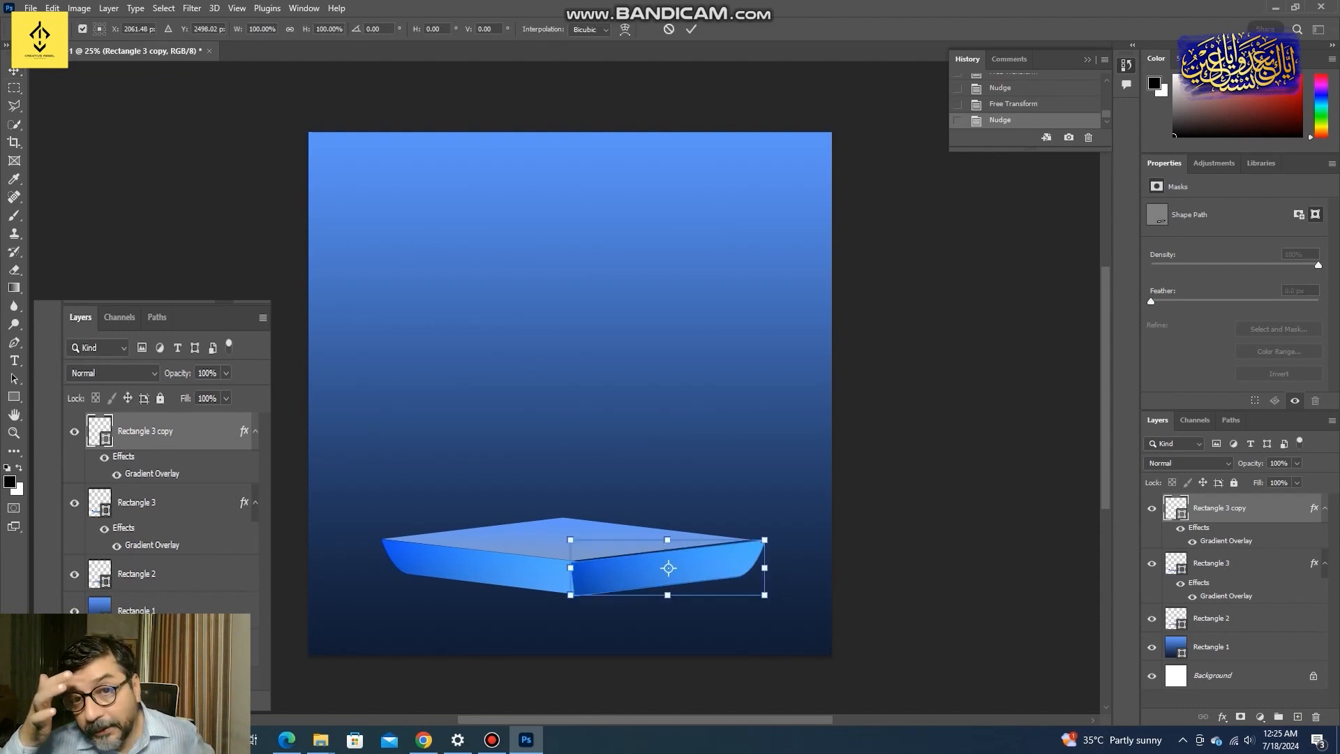
pyautogui.moveTo(667, 540); pyautogui.dragTo(668, 538)
pyautogui.press('Return')
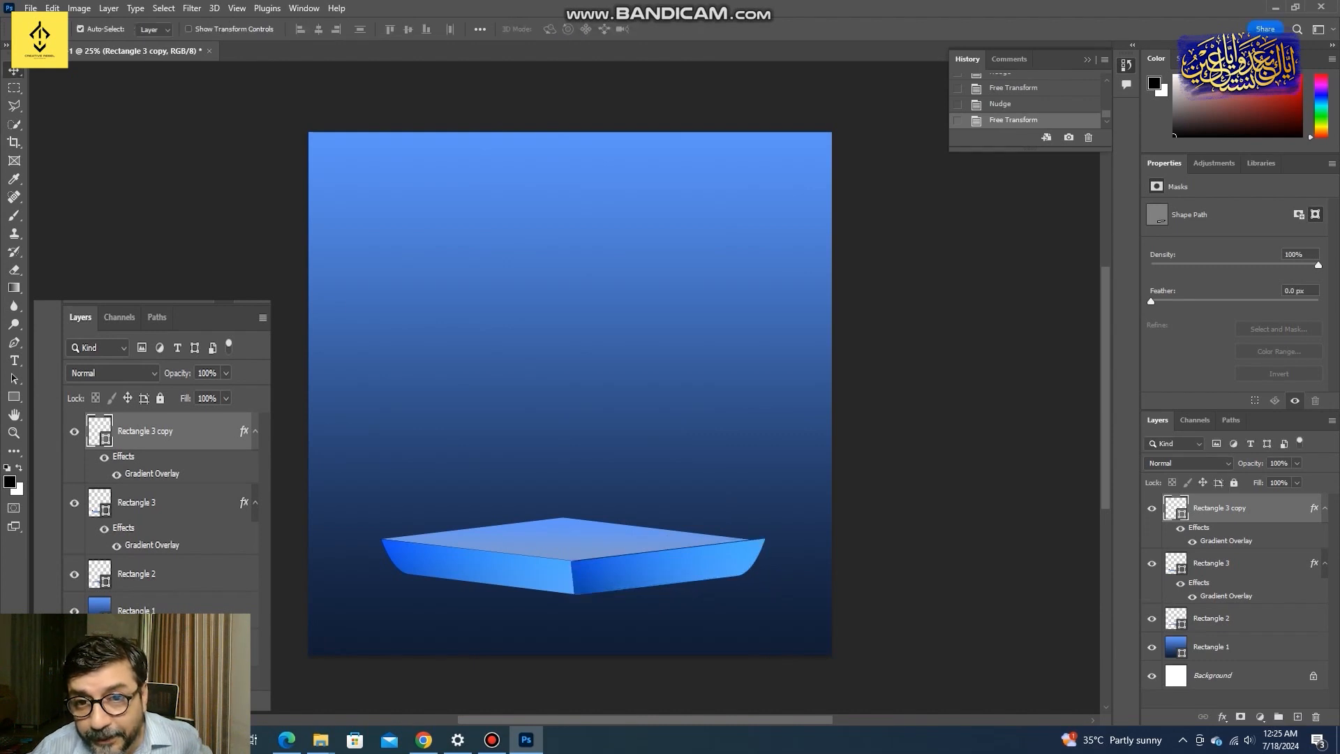
pyautogui.press('Right')
pyautogui.press('Right')
pyautogui.press('Right')
pyautogui.press('Right')
pyautogui.press('Right')
pyautogui.press('Right')
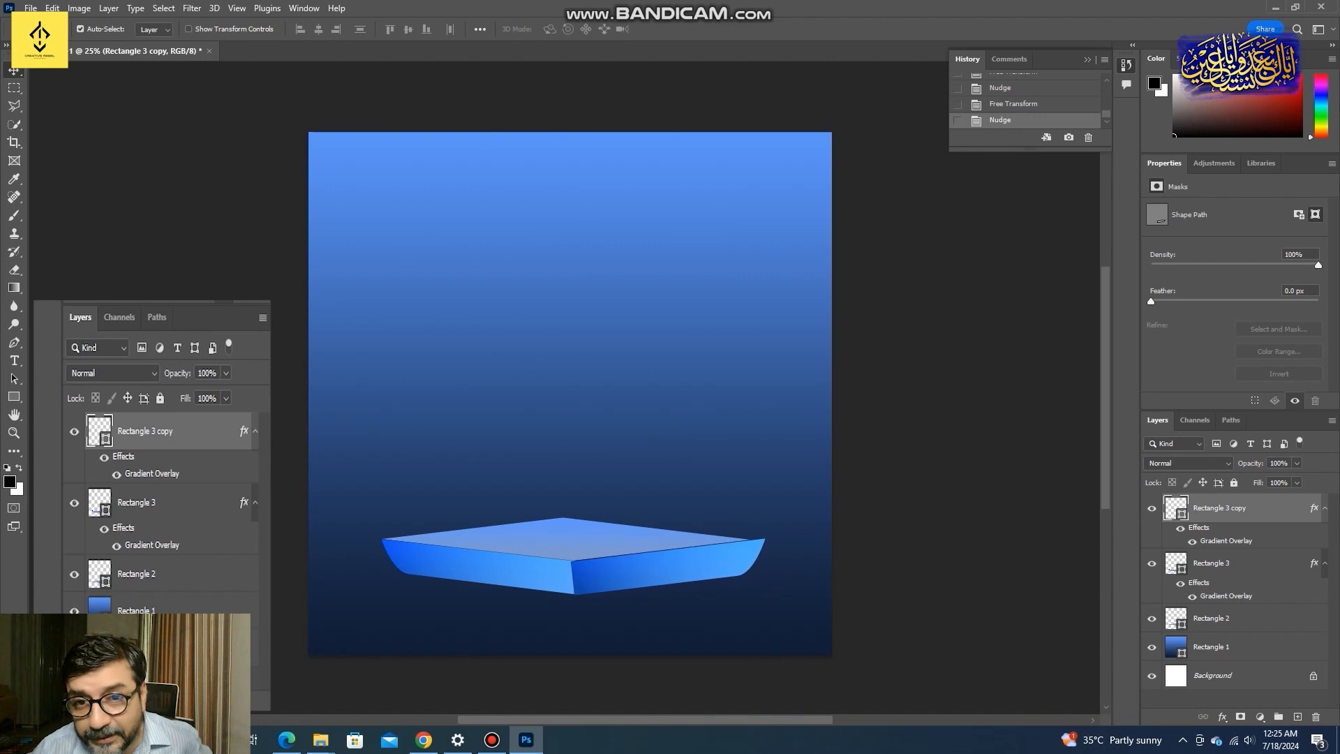
pyautogui.press('Up')
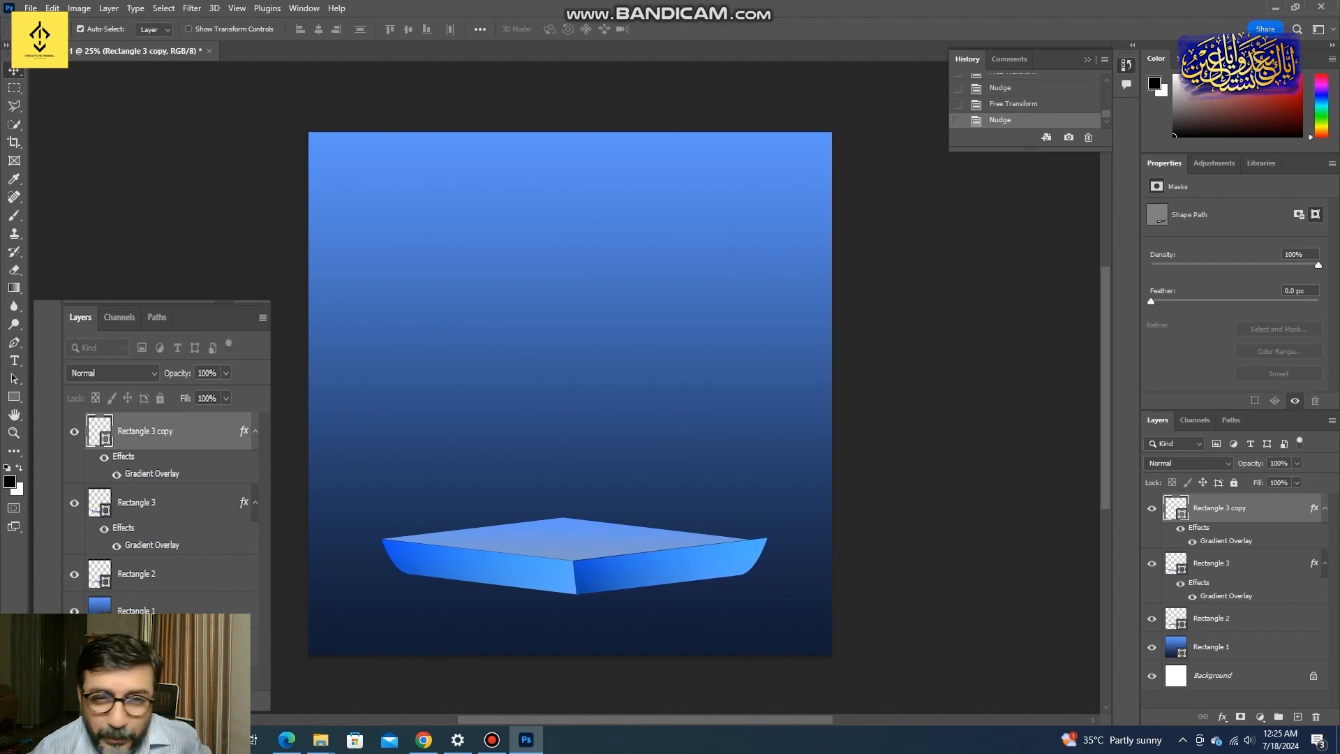
# Distort the right side panel, pulling its upper outer corner inward to line up with the diamond's right tip
pyautogui.hotkey('ctrl', 't')
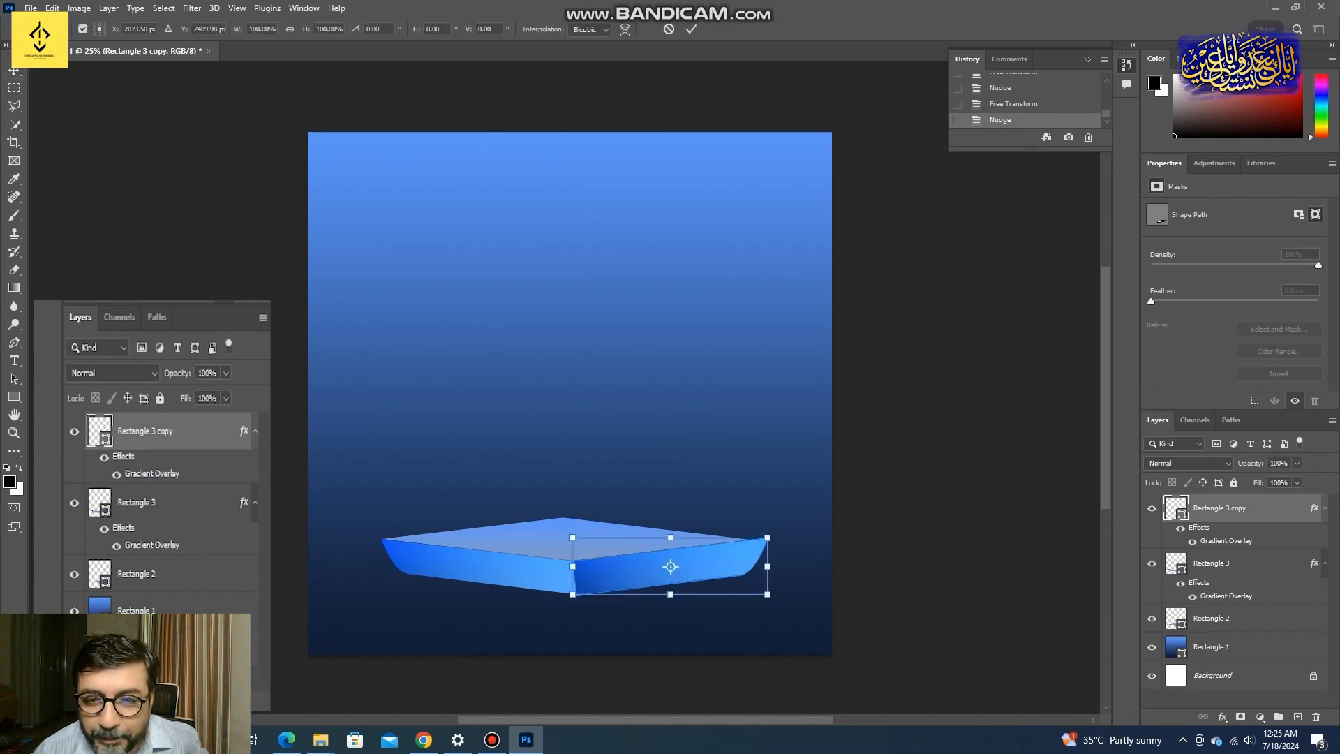
pyautogui.rightClick(668, 573)
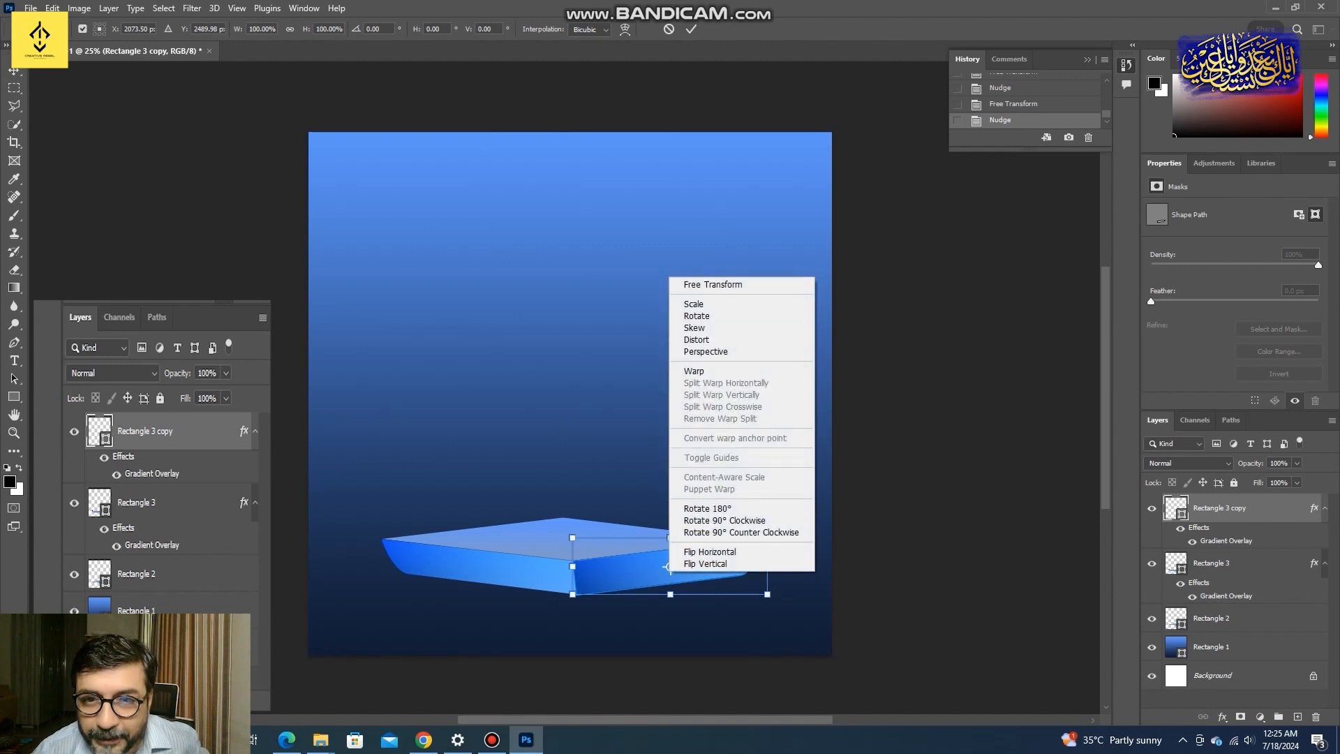
pyautogui.click(697, 339)
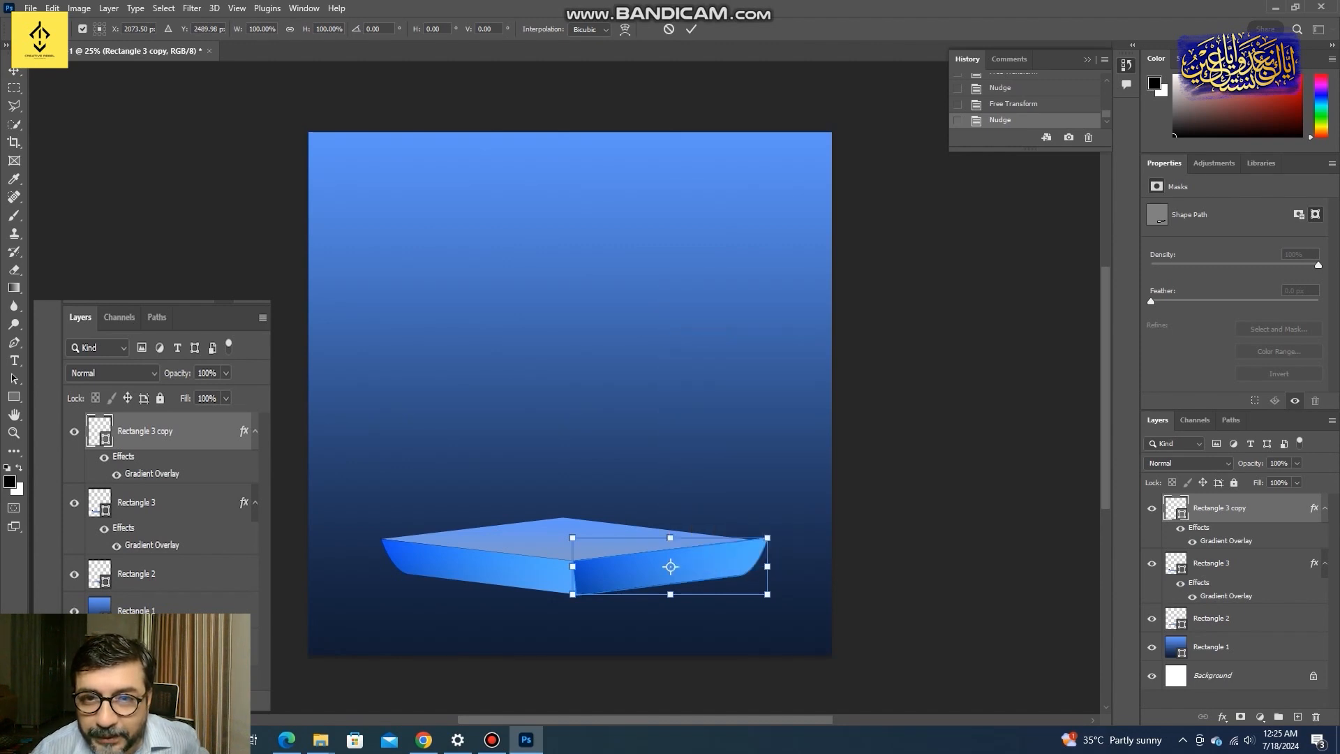
pyautogui.moveTo(767, 537); pyautogui.dragTo(747, 537)
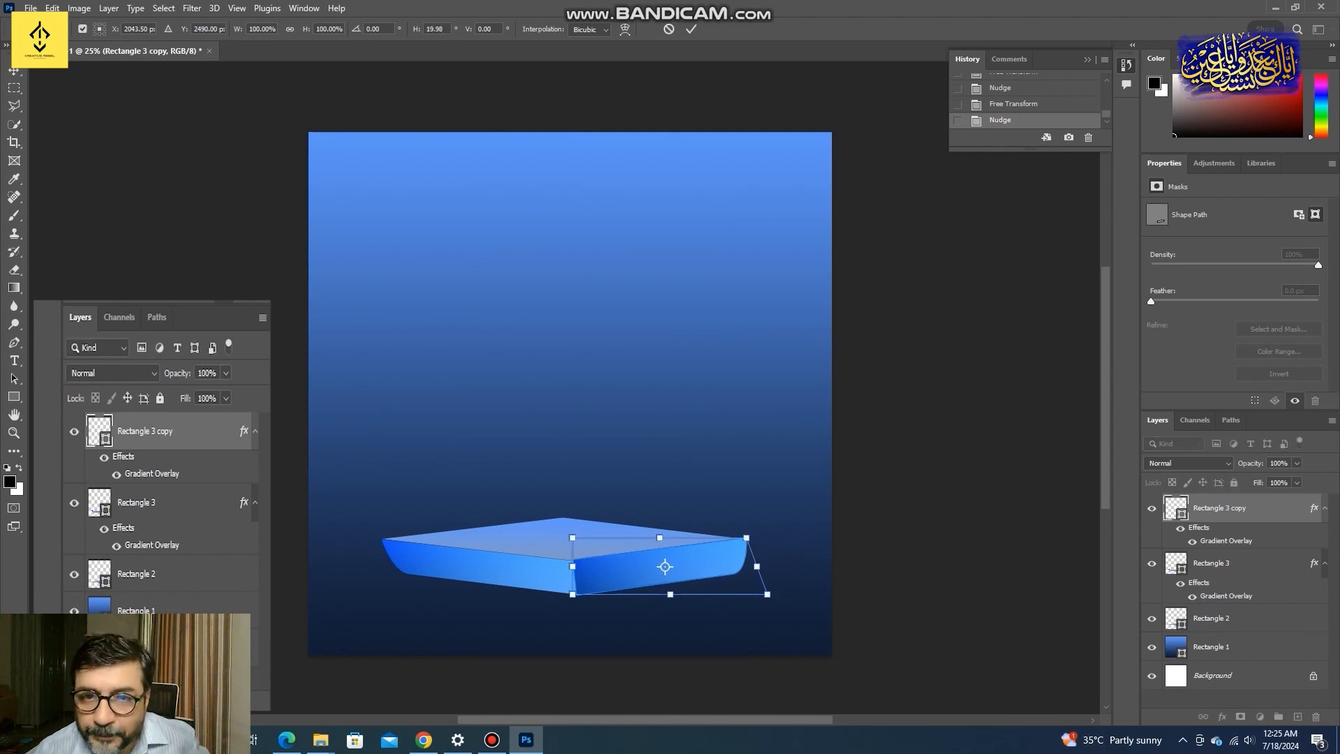
pyautogui.press('Return')
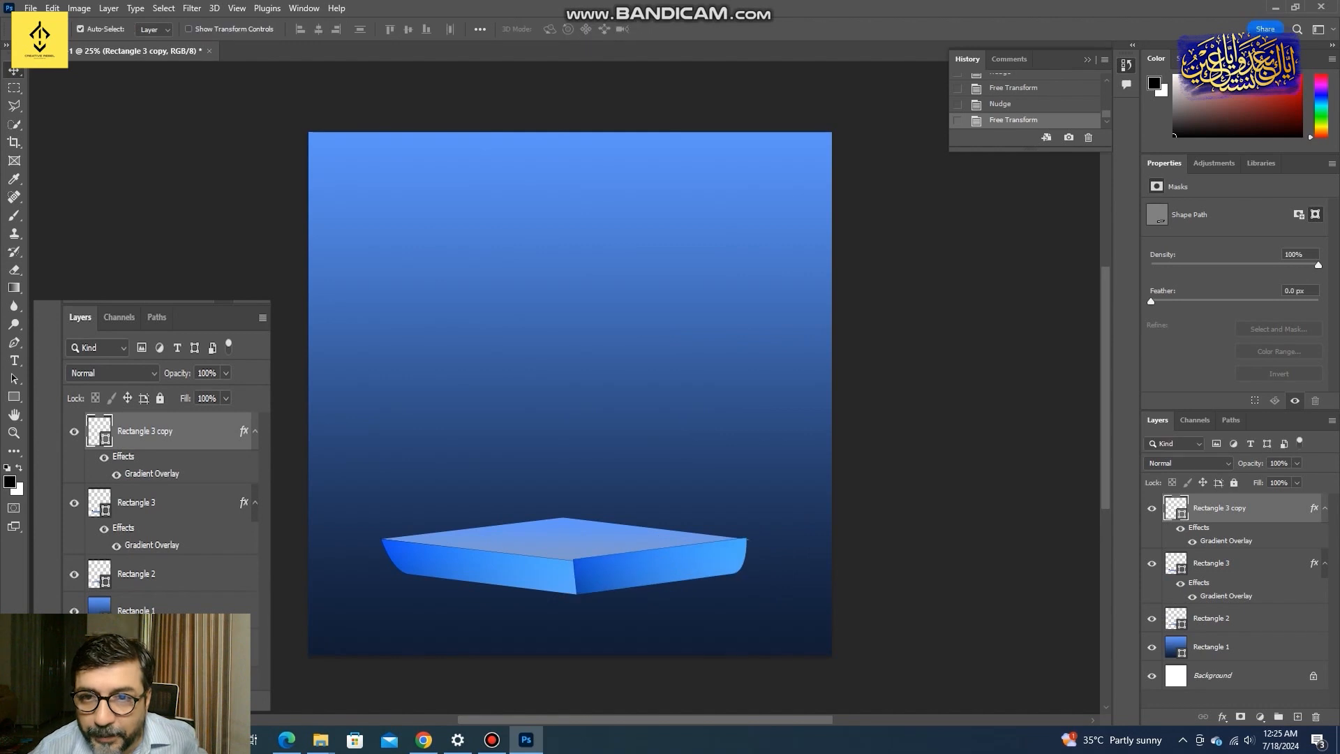
# Fine-tune the right side panel's upper outer corner with Free Transform and nudge the panel down and left
pyautogui.hotkey('ctrl', 't')
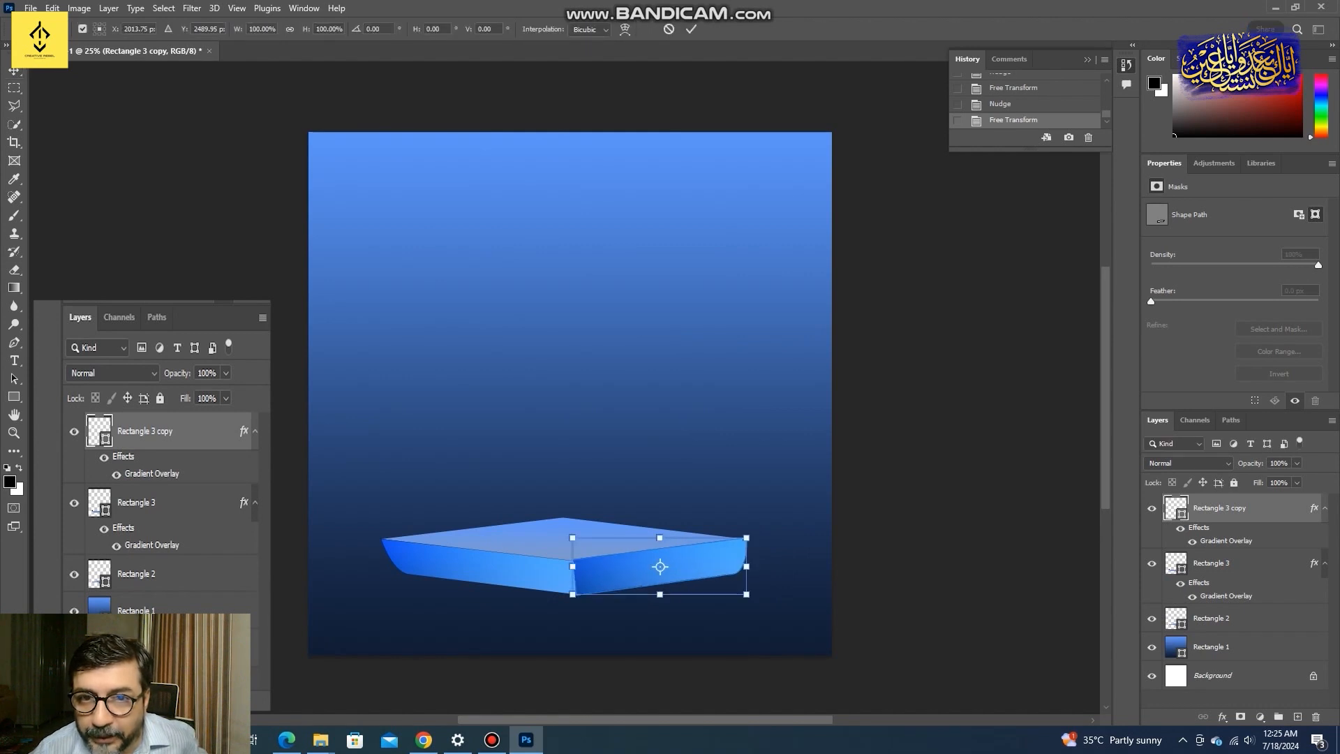
pyautogui.moveTo(746, 538); pyautogui.dragTo(747, 538)
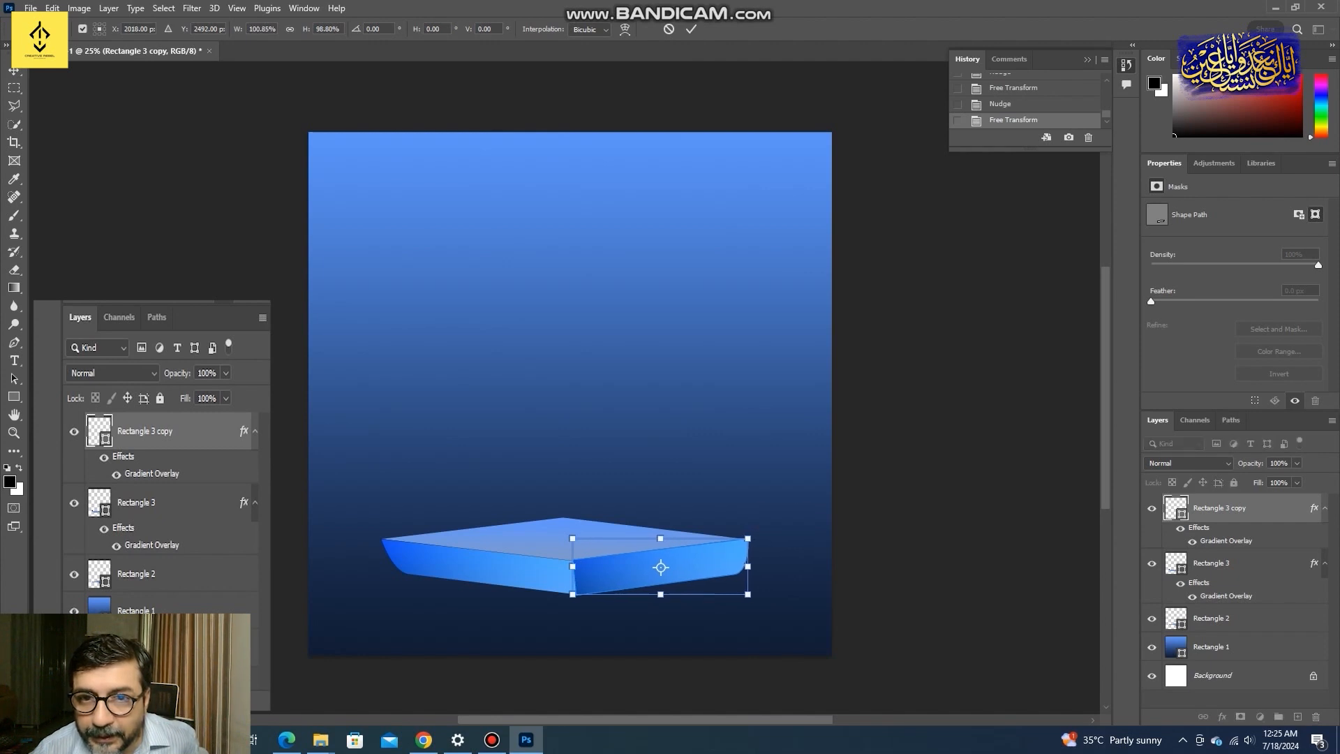
pyautogui.press('Return')
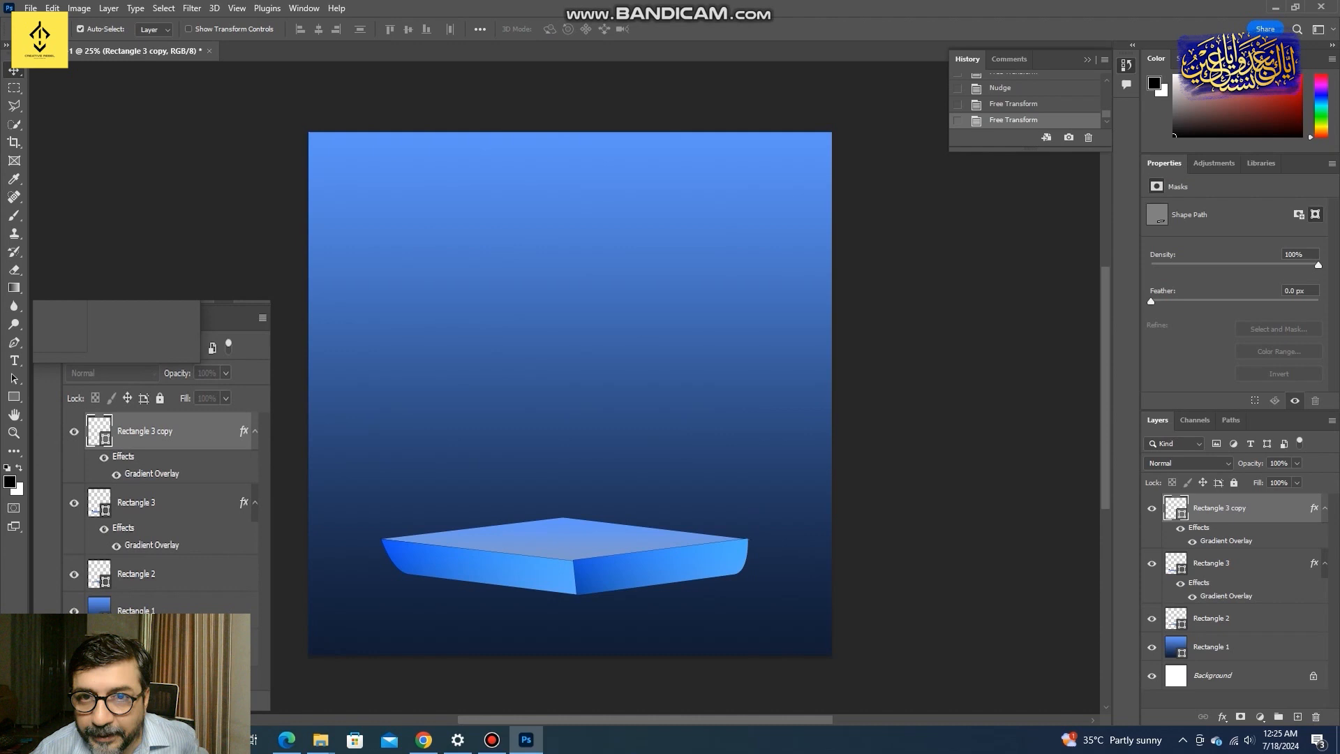
pyautogui.press('Down')
pyautogui.press('Left')
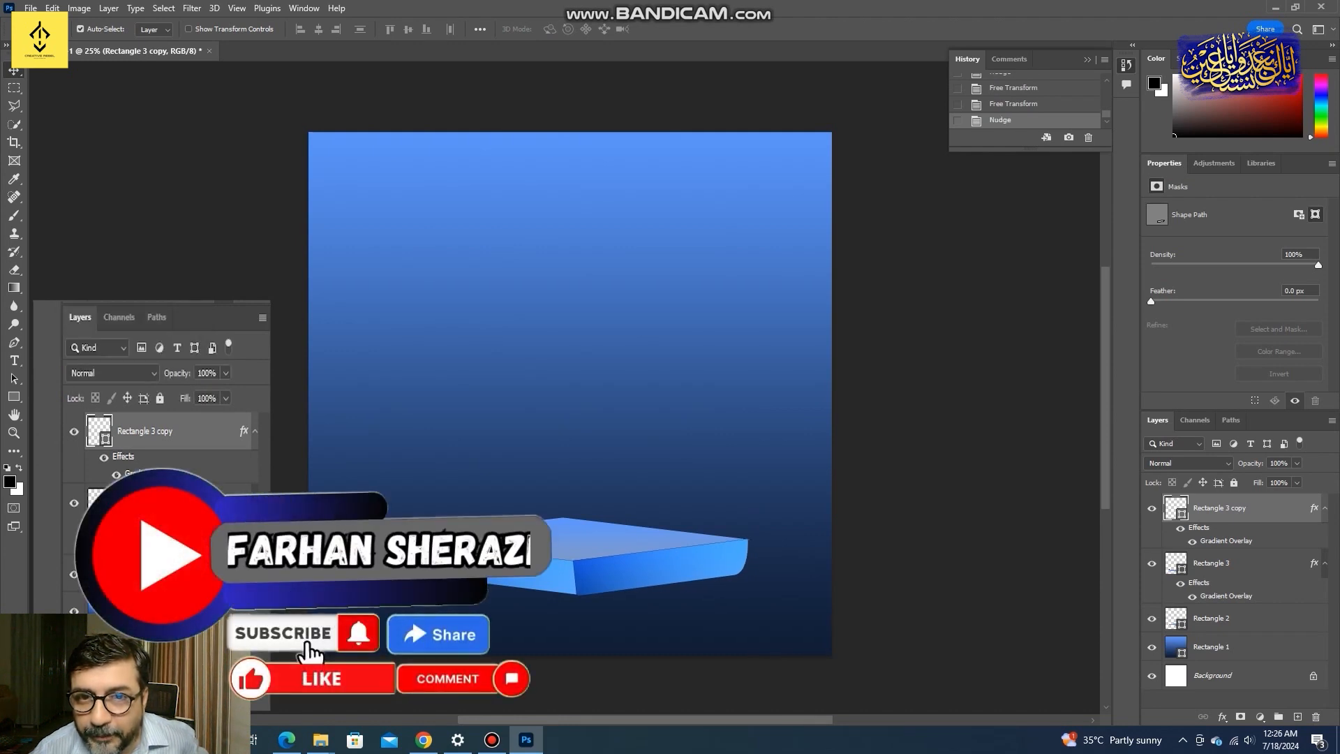
# Set the angle of the right side panel's Gradient Overlay to 179° so its lighter end faces the left panel
pyautogui.doubleClick(1225, 540)
pyautogui.click(970, 244)
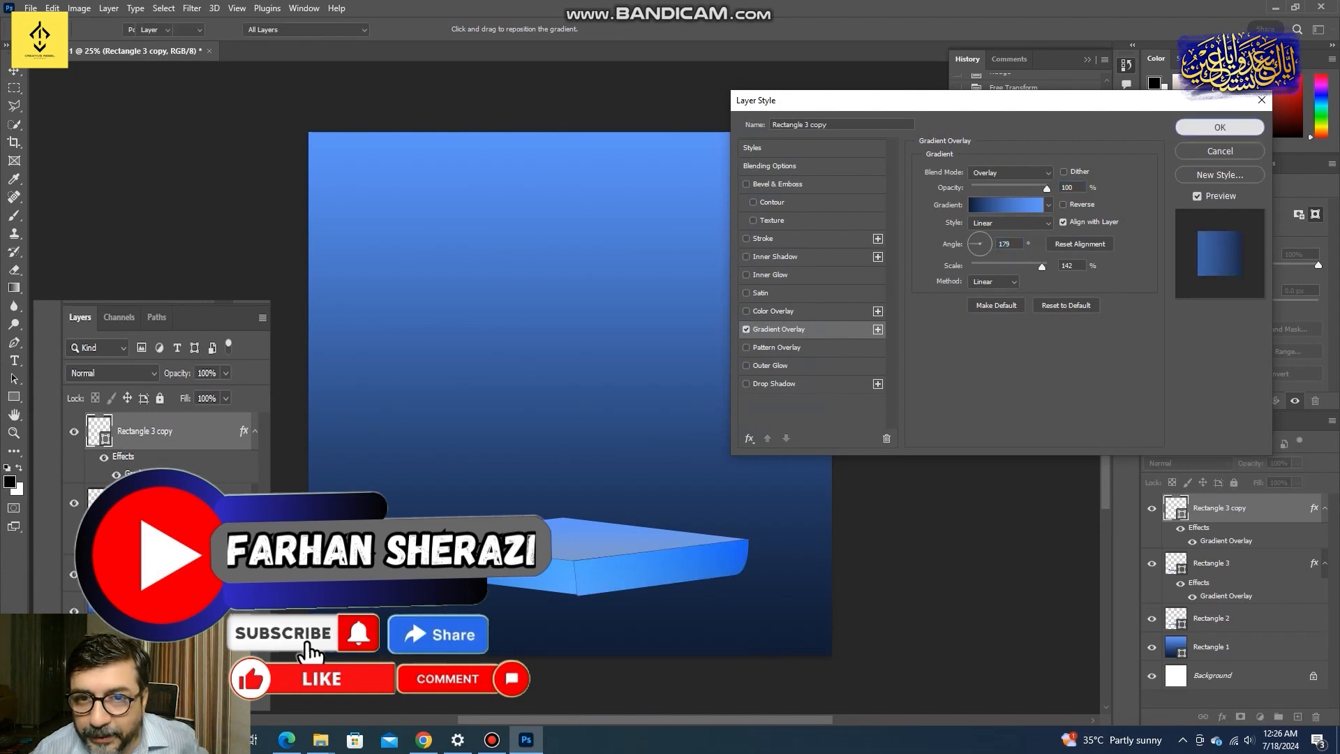
pyautogui.press('Return')
pyautogui.press('Right')
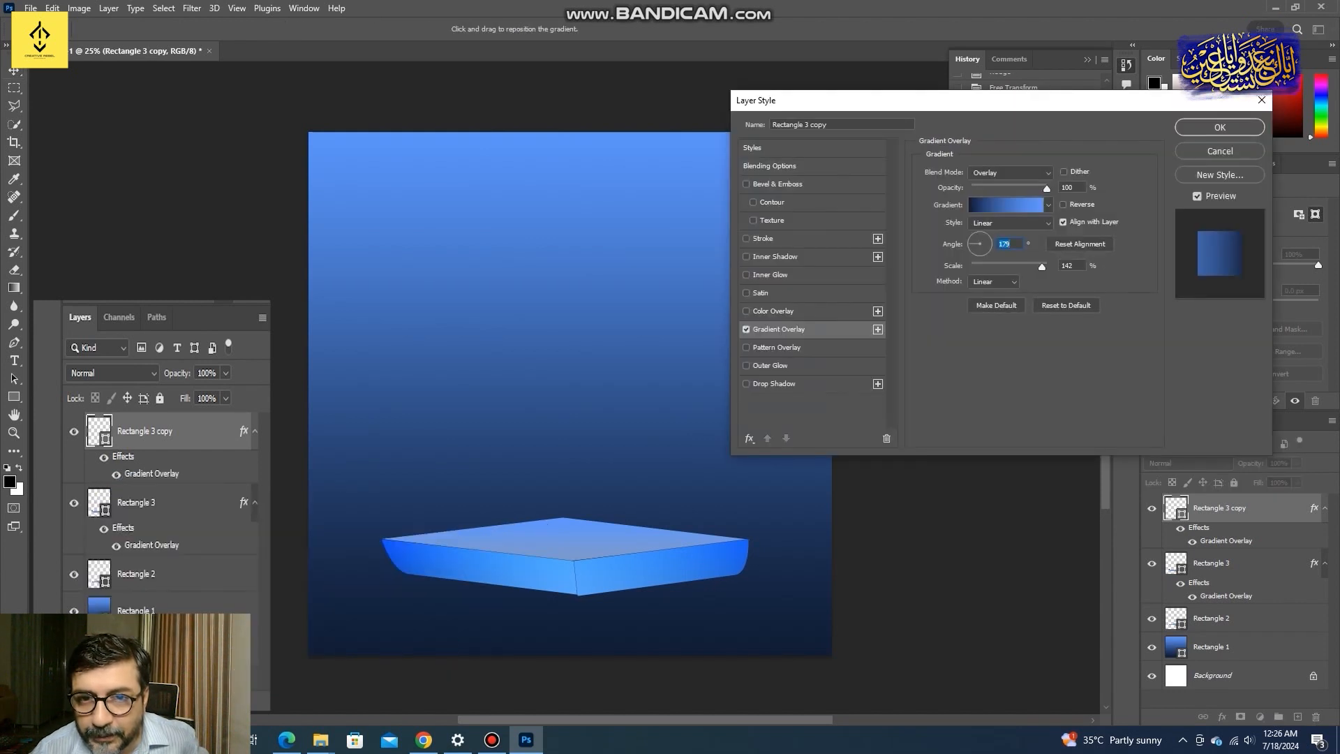
pyautogui.press('Return')
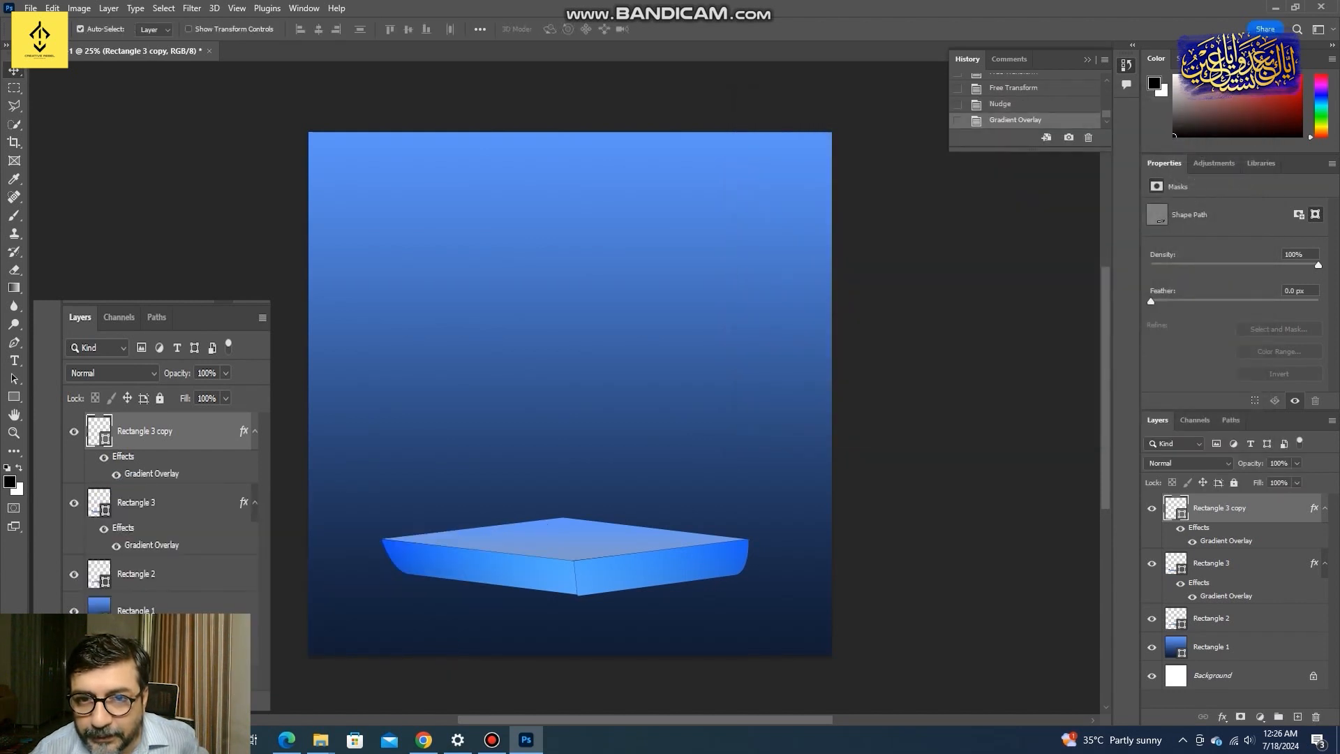
# Nudge the right side panel slightly right and put it into Distort mode for further corner fitting
pyautogui.press('Right')
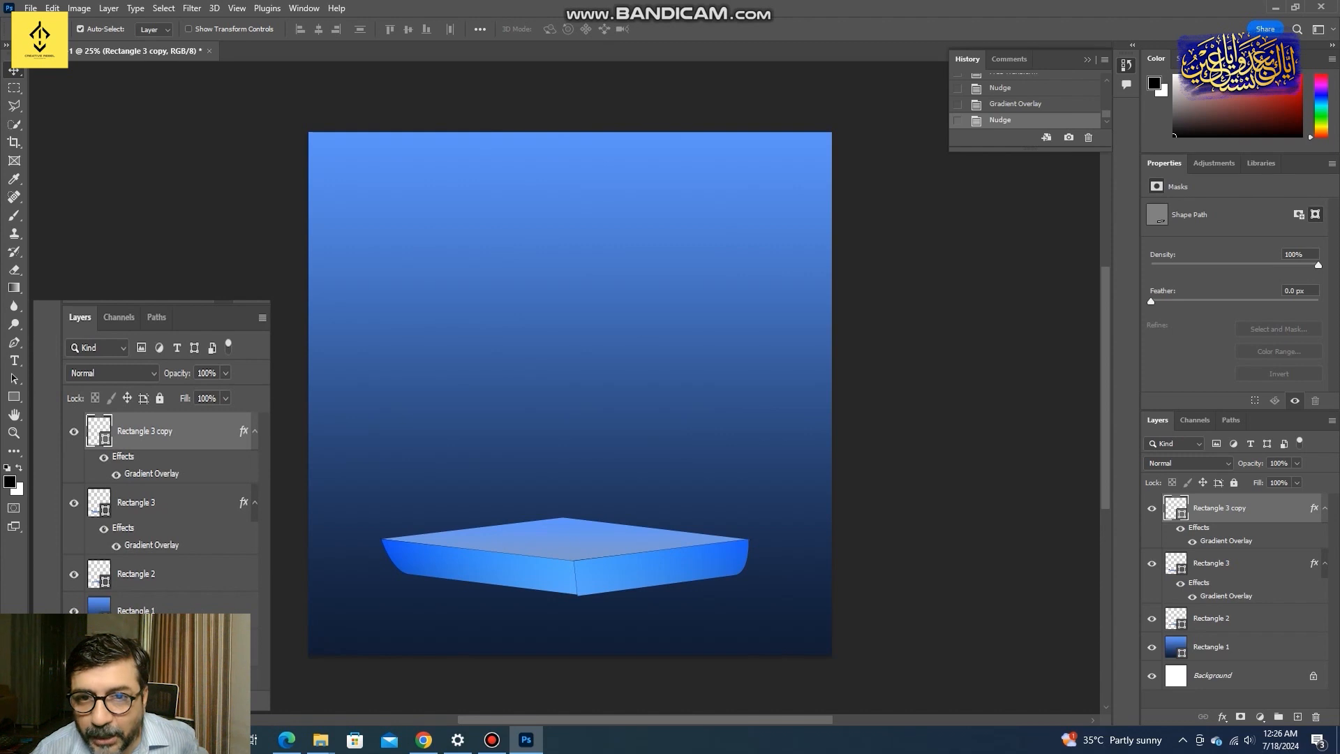
pyautogui.hotkey('ctrl', 't')
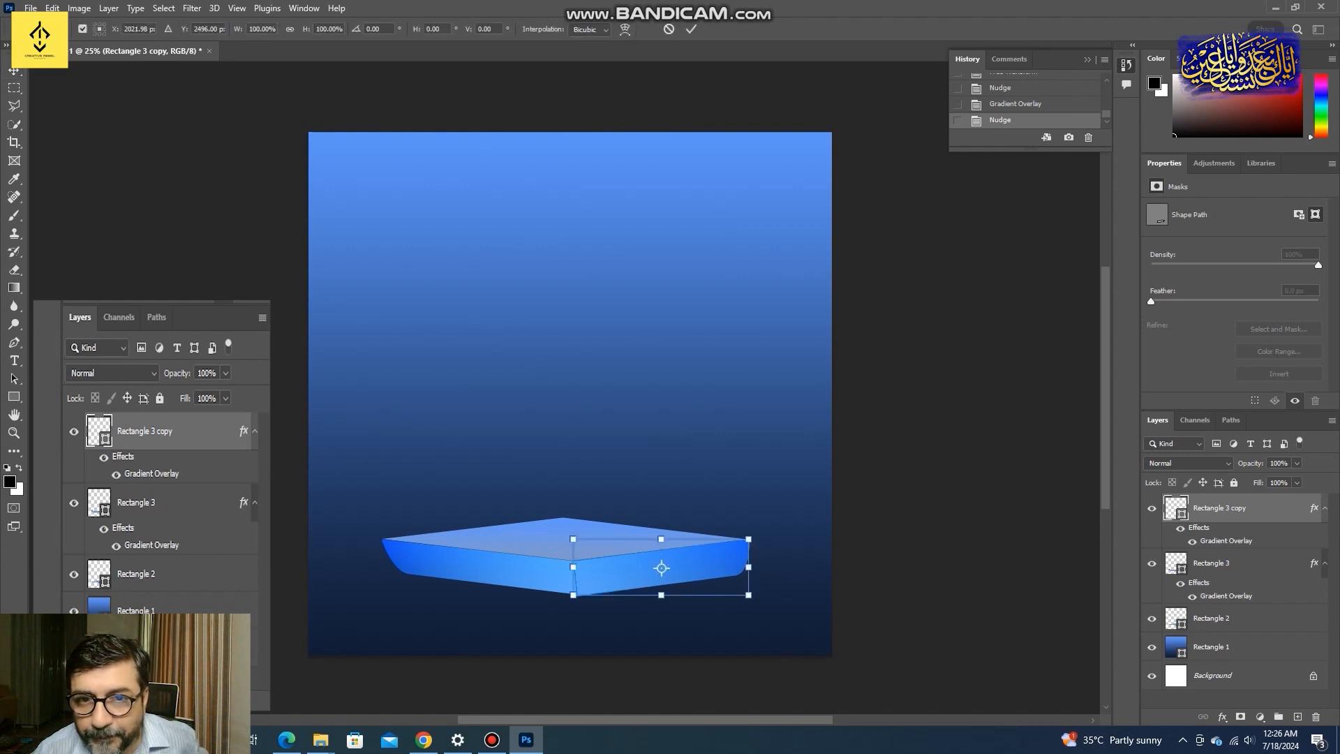
pyautogui.rightClick(643, 283)
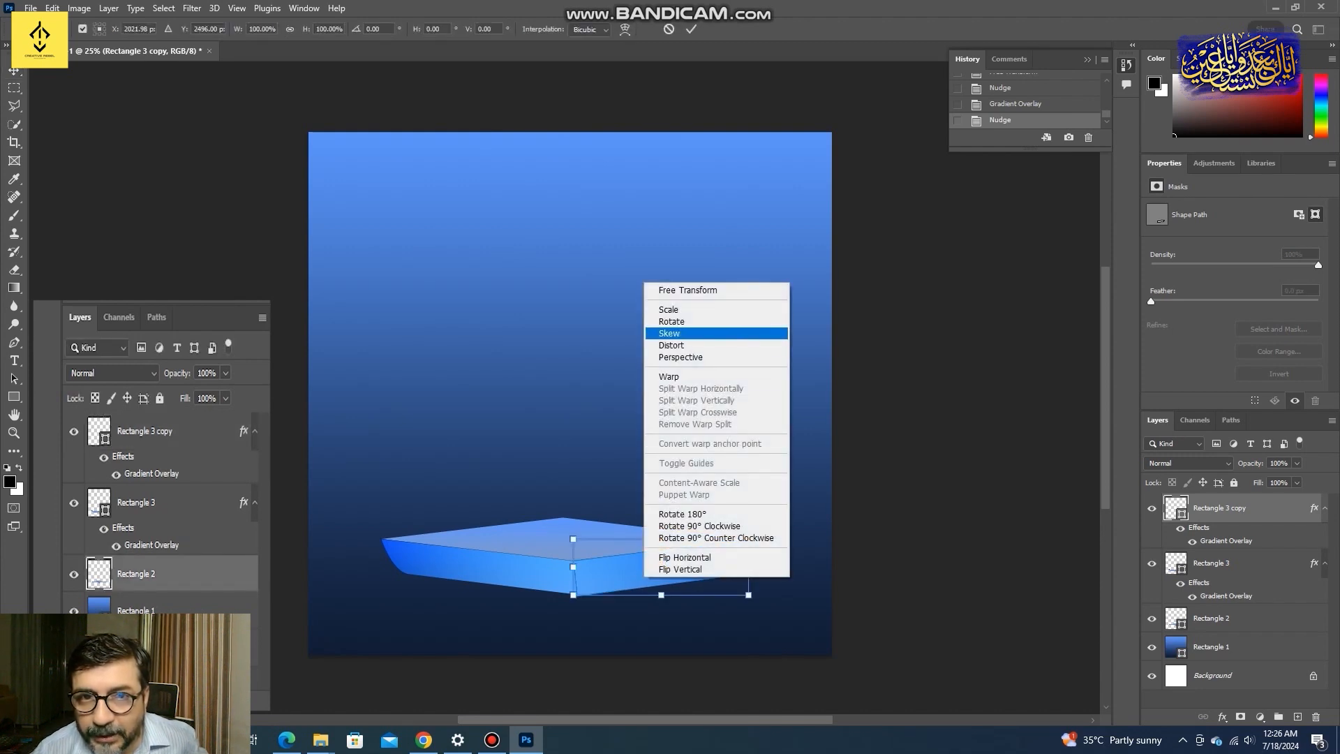
pyautogui.click(672, 345)
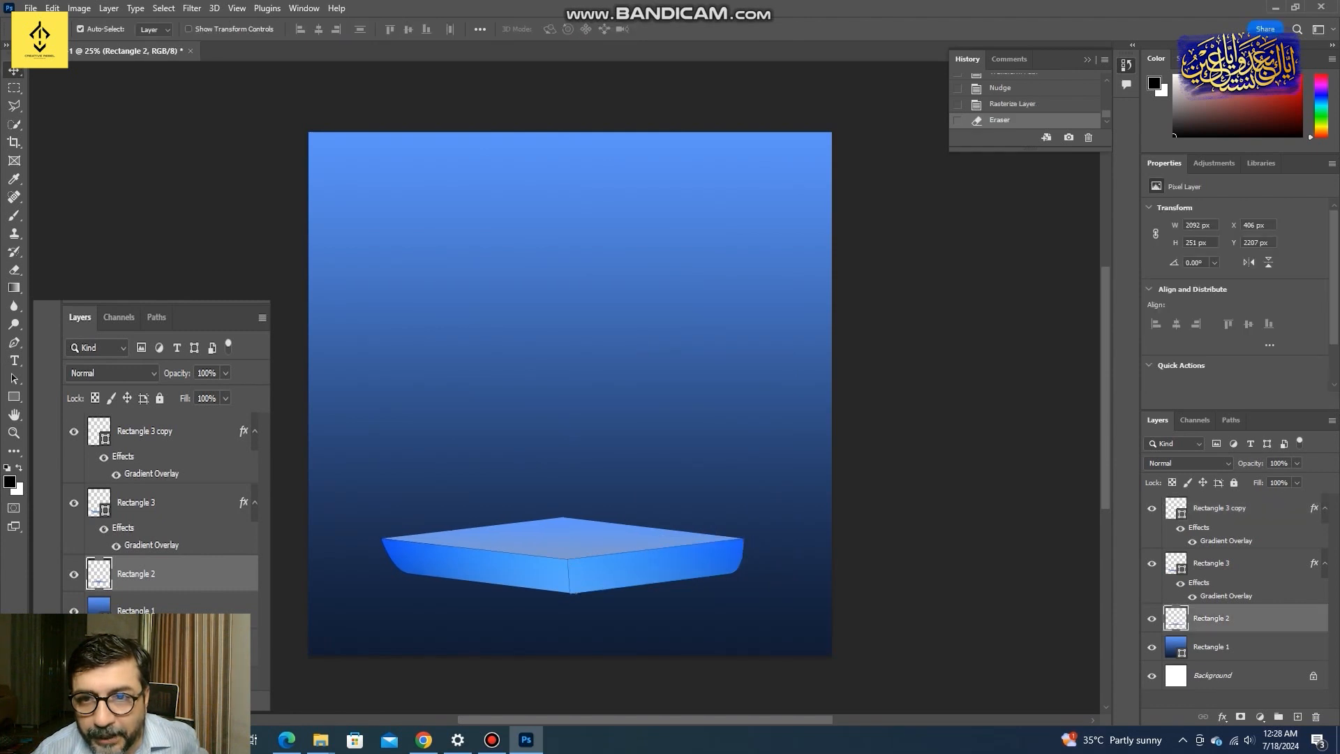
# Group the platform's top face and both side panels, and name the group "lower base"
pyautogui.keyDown('ctrl'); pyautogui.click(1235, 563); pyautogui.keyUp('ctrl')
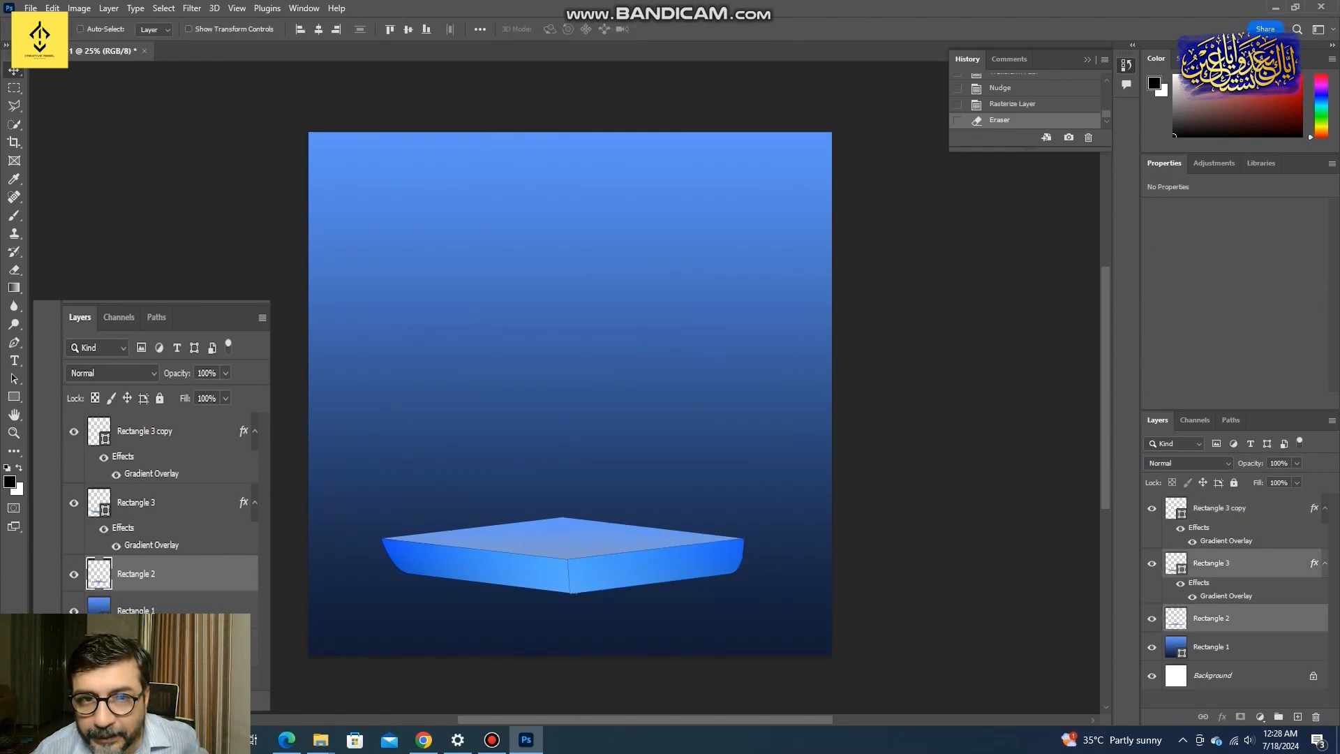
pyautogui.keyDown('ctrl'); pyautogui.click(1218, 508); pyautogui.keyUp('ctrl')
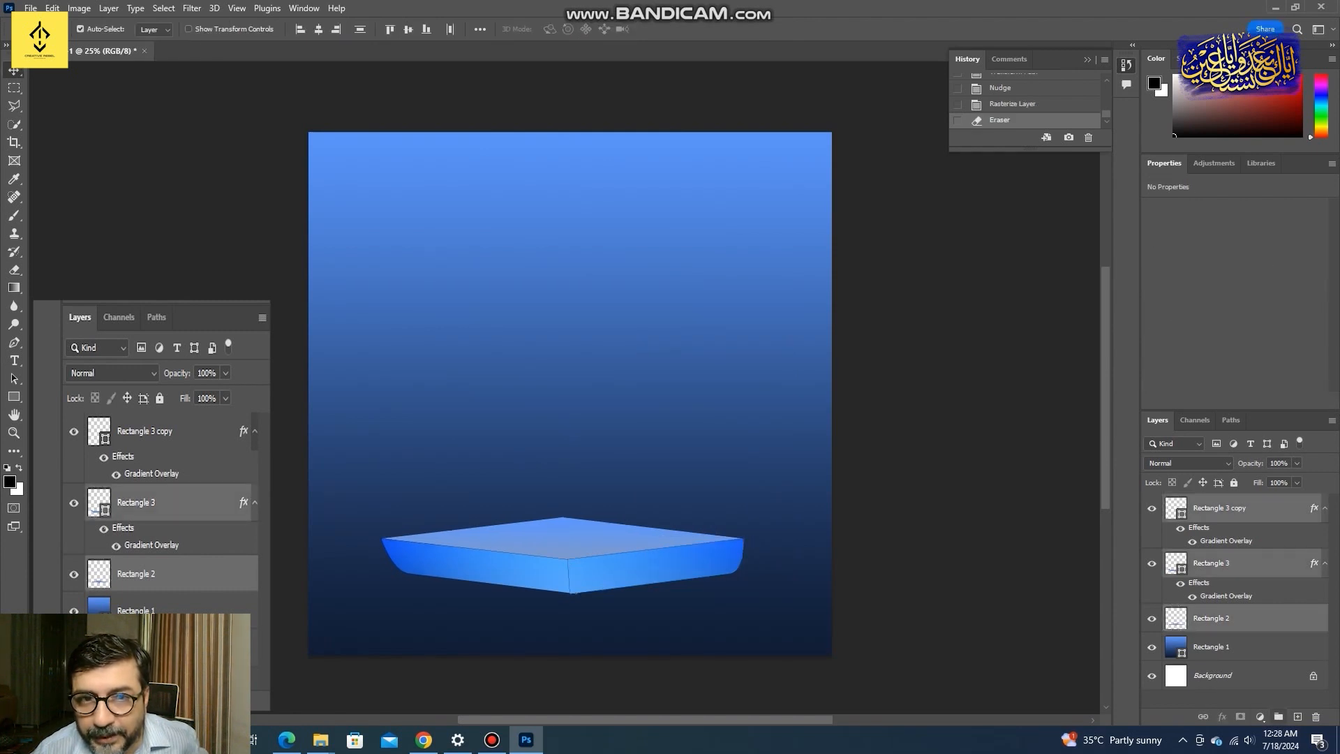
pyautogui.hotkey('ctrl', 'g')
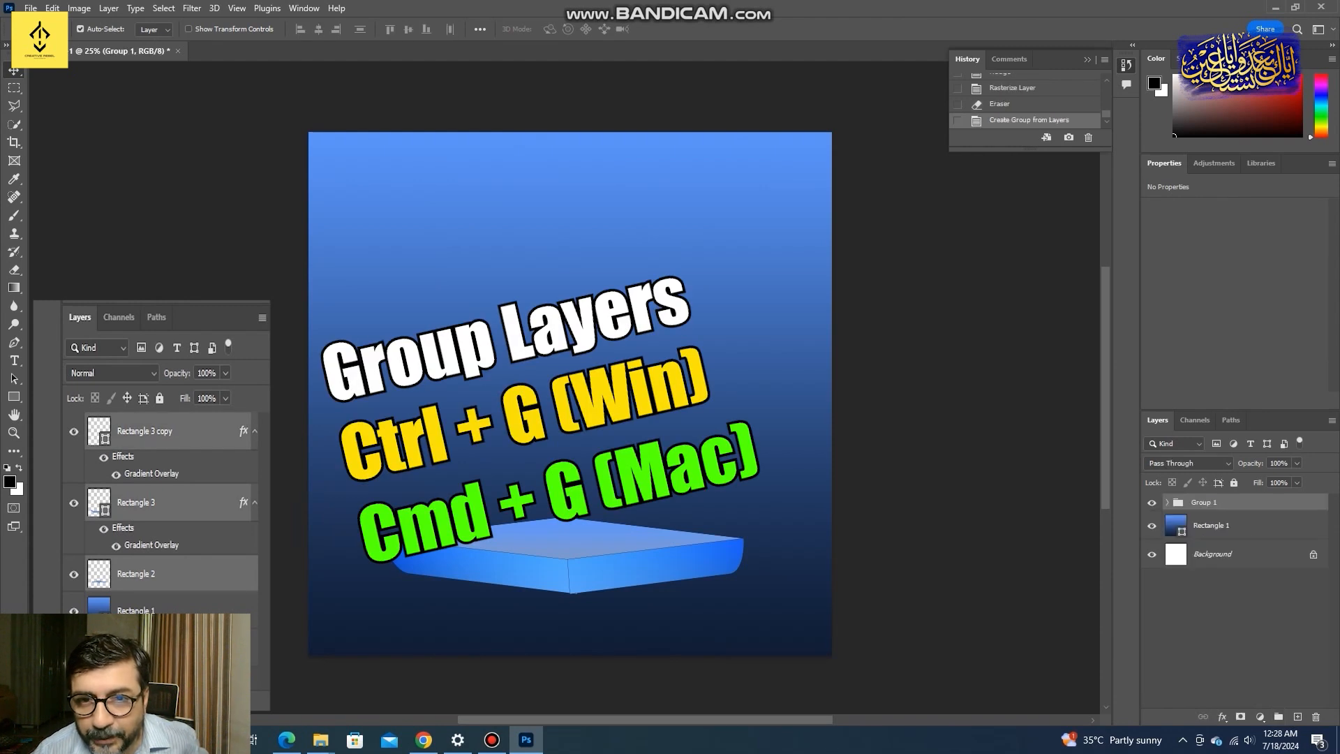
pyautogui.doubleClick(1204, 502)
pyautogui.press('BackSpace')
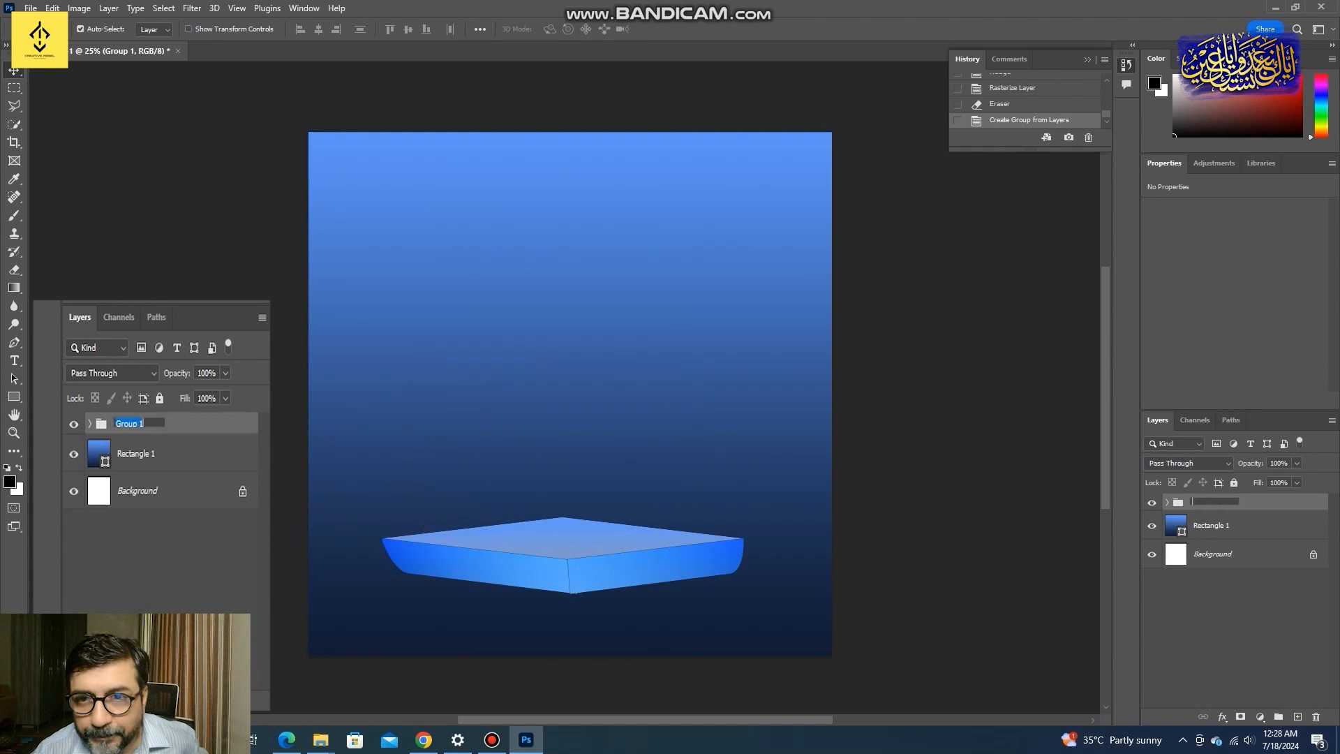
pyautogui.write('b')
pyautogui.write('ower base')
pyautogui.press('Return')
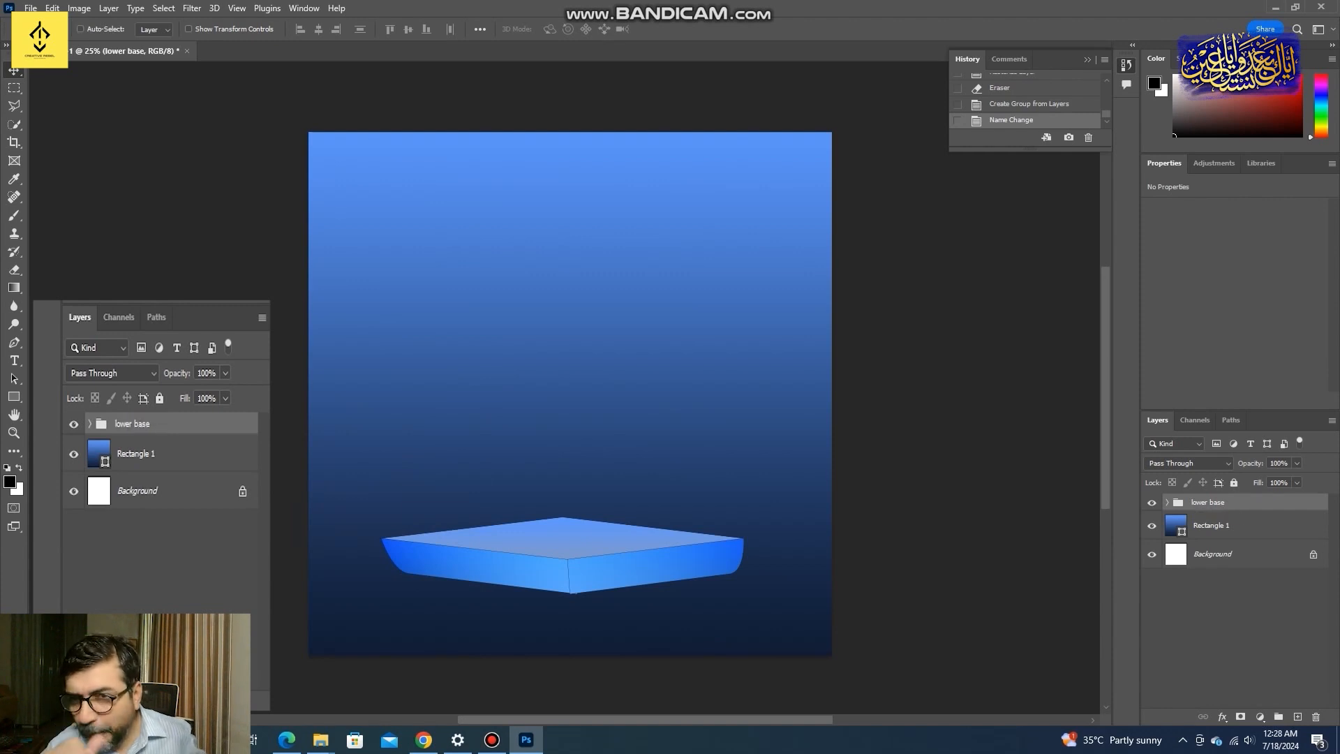
# Move the lower base group straight down so it sits near the canvas's bottom edge
pyautogui.hotkey('ctrl', 't')
pyautogui.moveTo(563, 554); pyautogui.dragTo(563, 594)
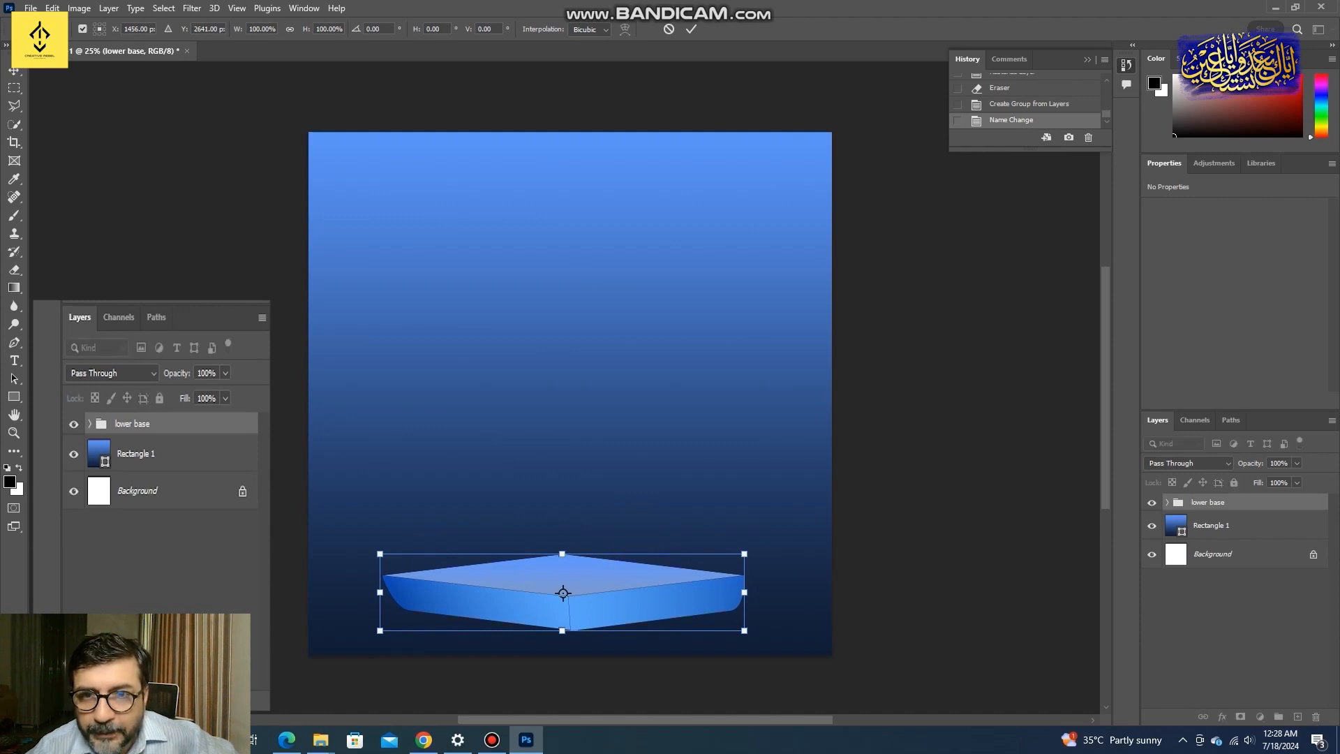
pyautogui.press('Return')
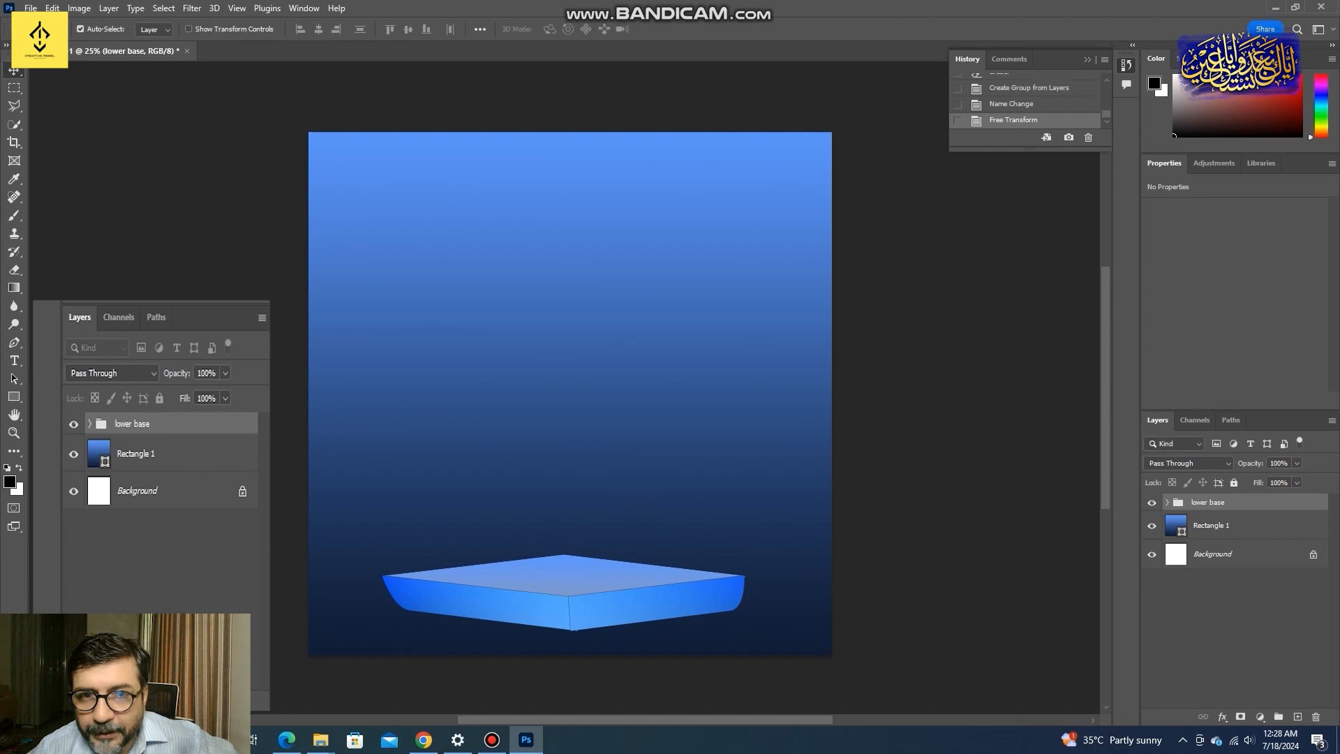
# Duplicate the lower base group, raise the copy above the original, and scale it to about 90% width and 84% height
pyautogui.hotkey('ctrl', 'j')
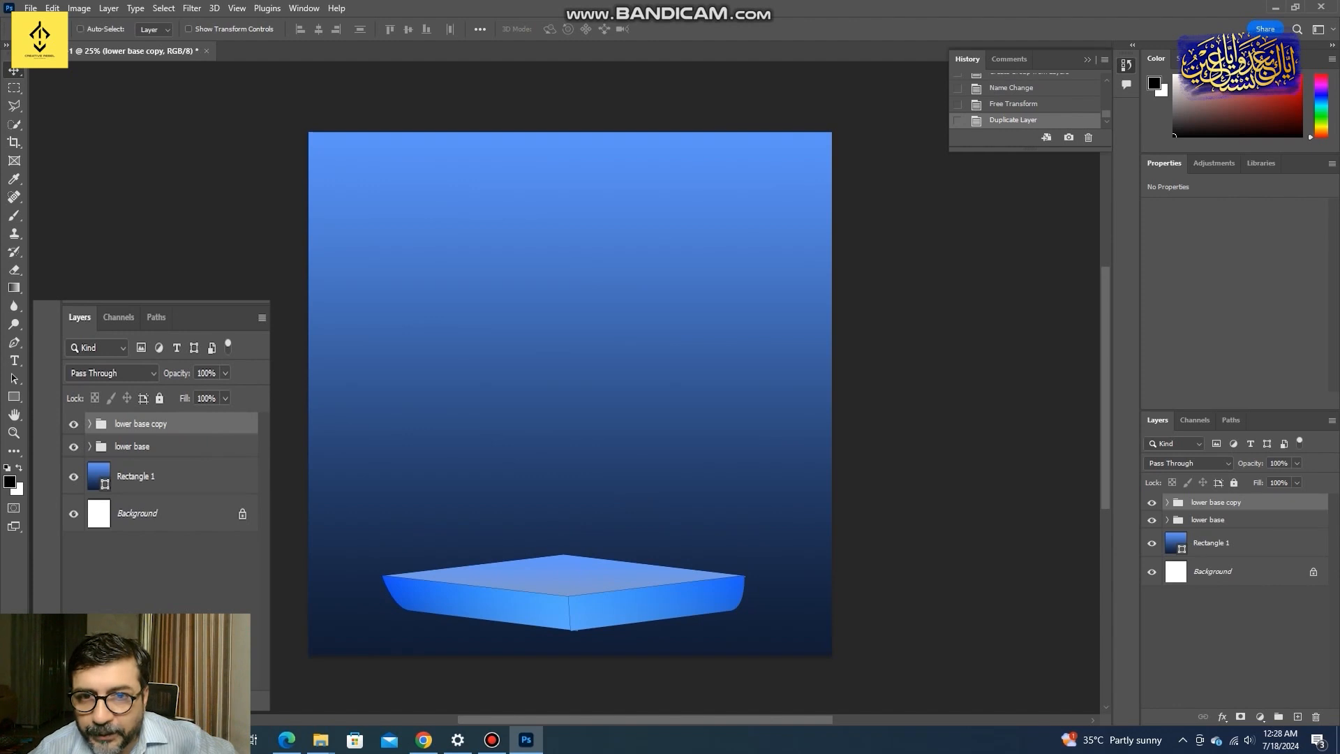
pyautogui.hotkey('ctrl', 't')
pyautogui.moveTo(563, 593); pyautogui.dragTo(562, 553)
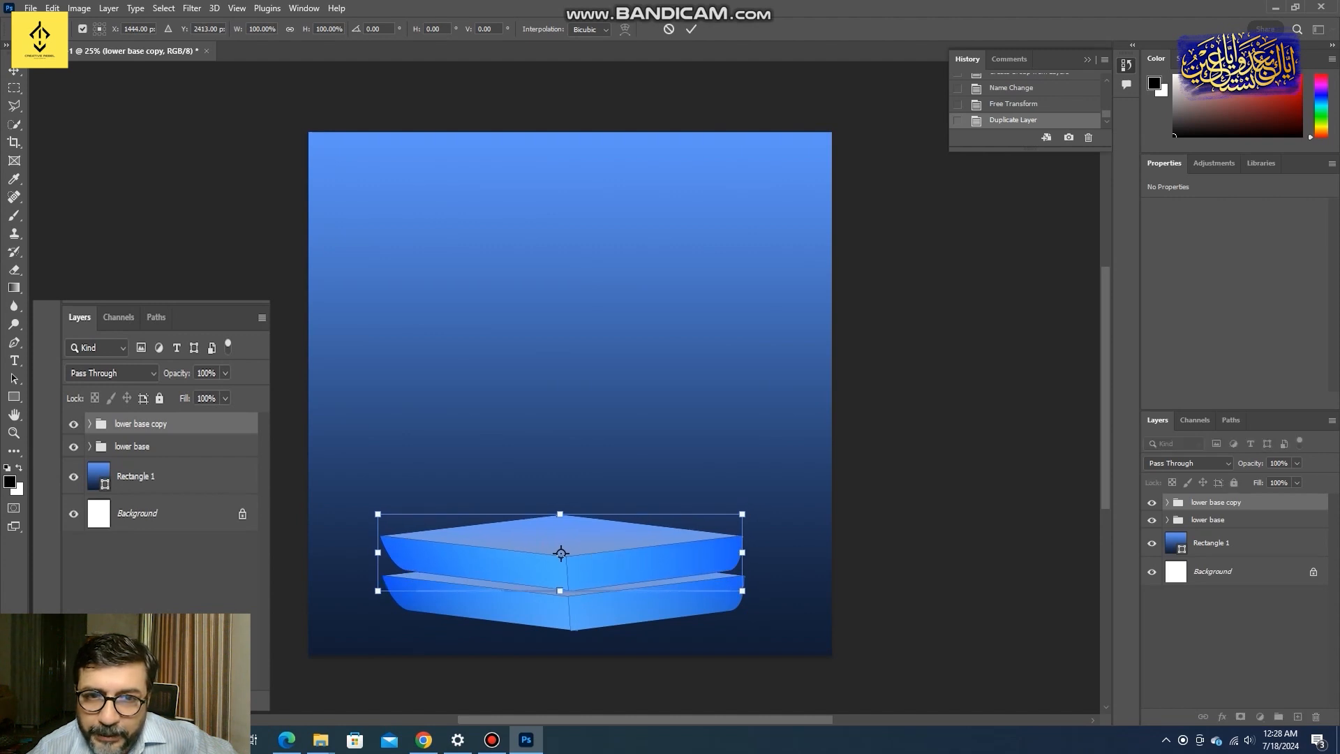
pyautogui.moveTo(377, 590); pyautogui.dragTo(396, 581)
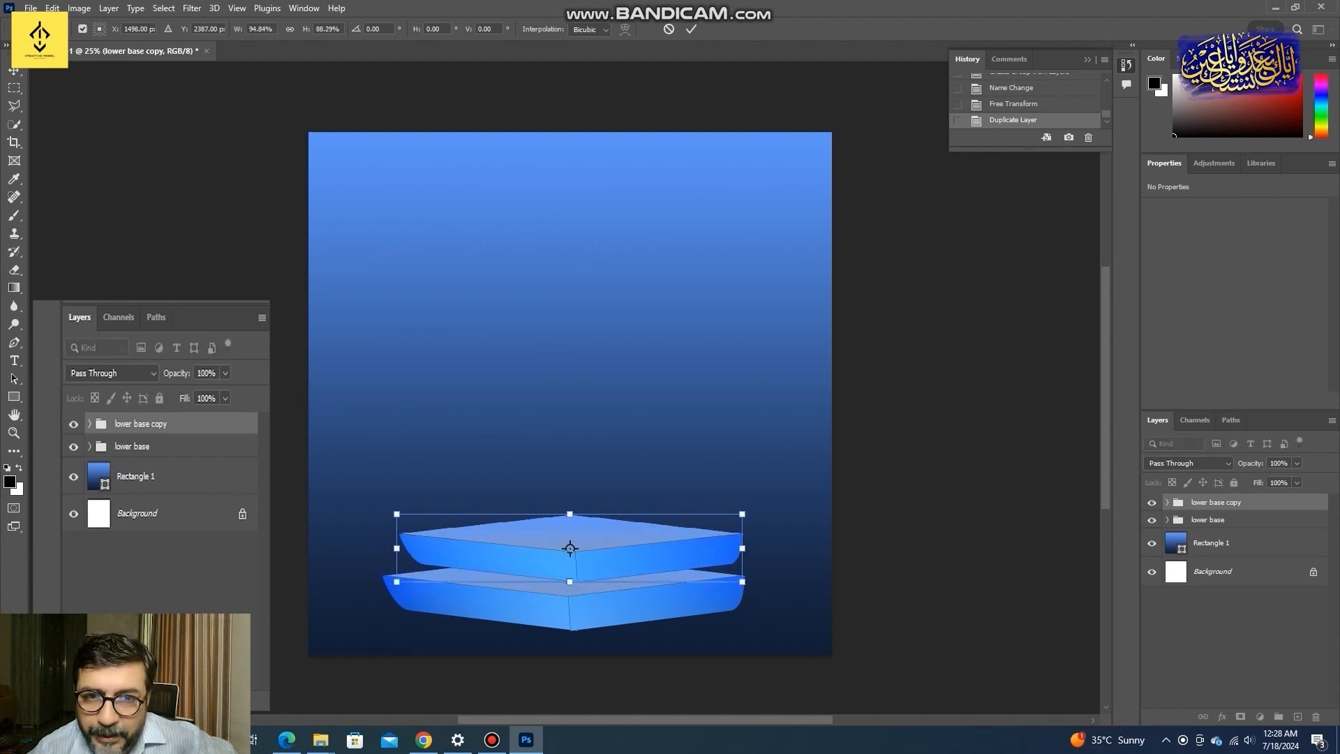
pyautogui.moveTo(742, 581); pyautogui.dragTo(726, 578)
# Lower the smaller tier about 64 px onto the base and centre it horizontally over the lower tier
pyautogui.moveTo(562, 547); pyautogui.dragTo(562, 557)
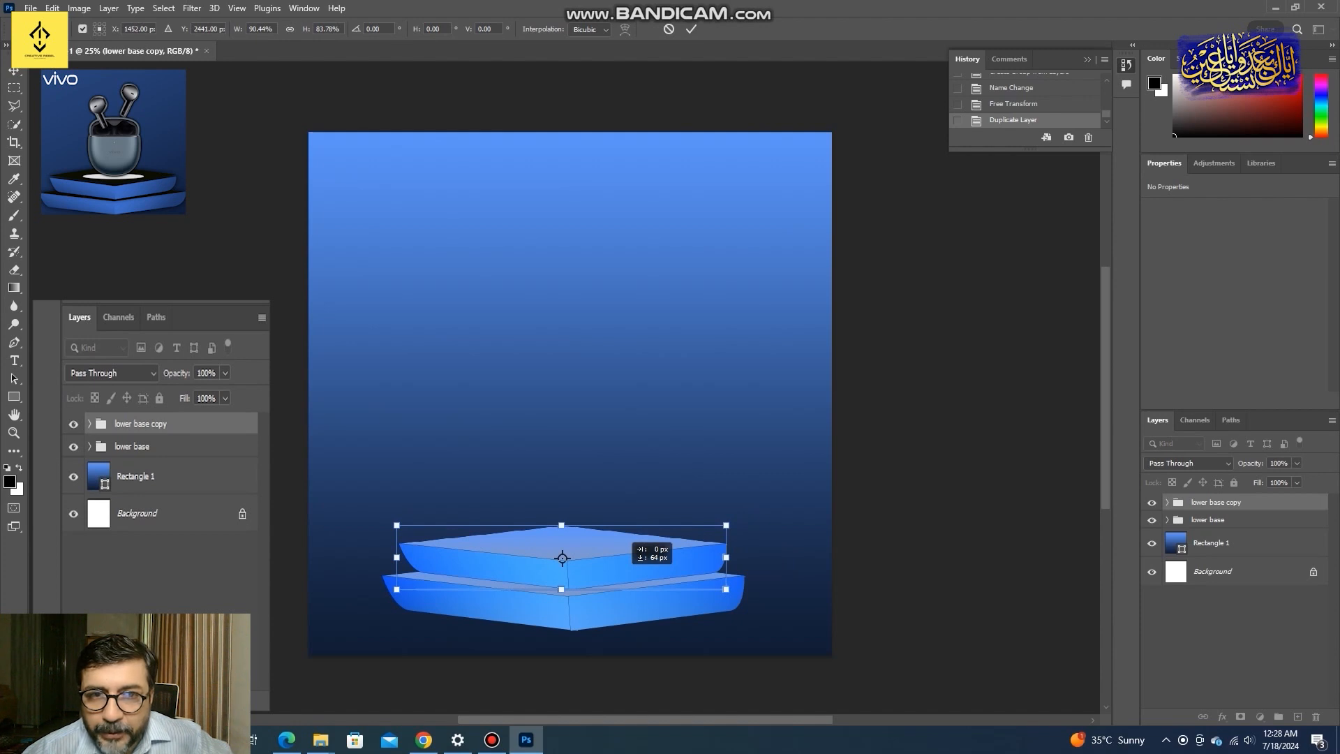
pyautogui.moveTo(562, 558); pyautogui.dragTo(562, 558)
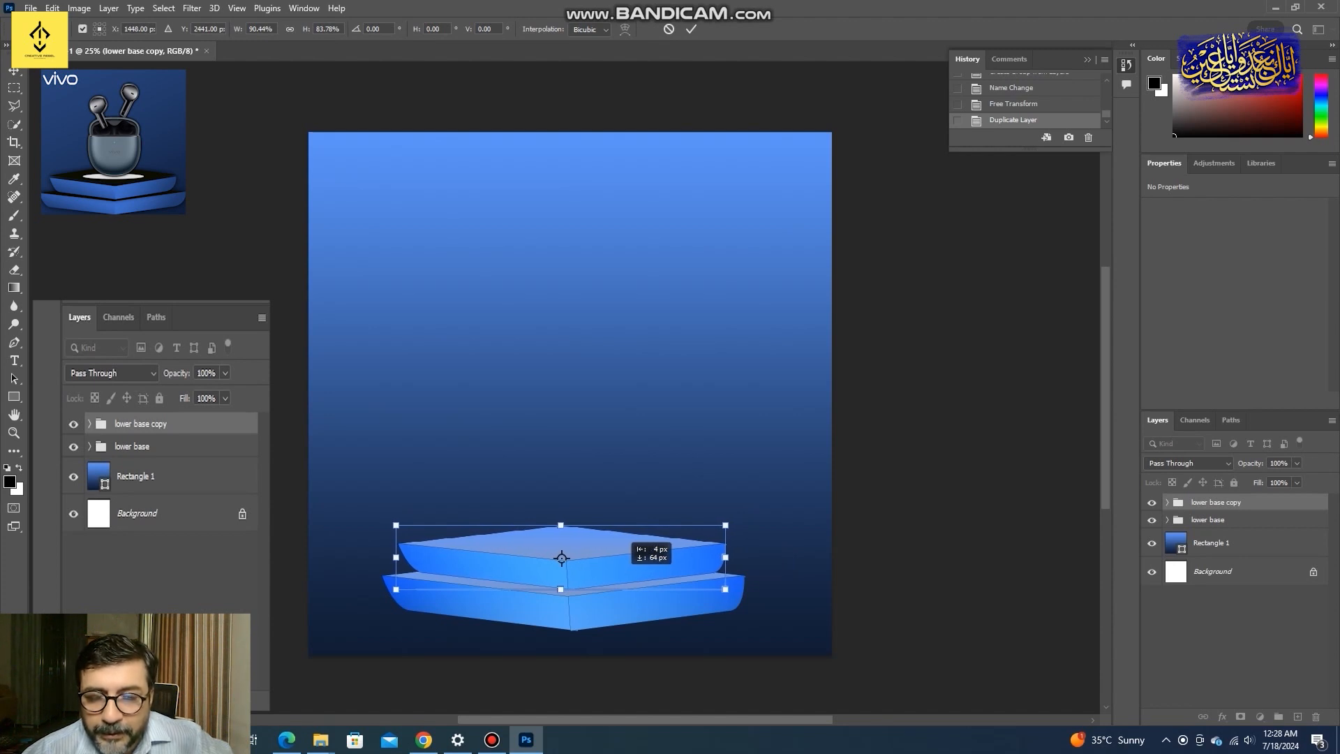
pyautogui.moveTo(561, 558); pyautogui.dragTo(562, 557)
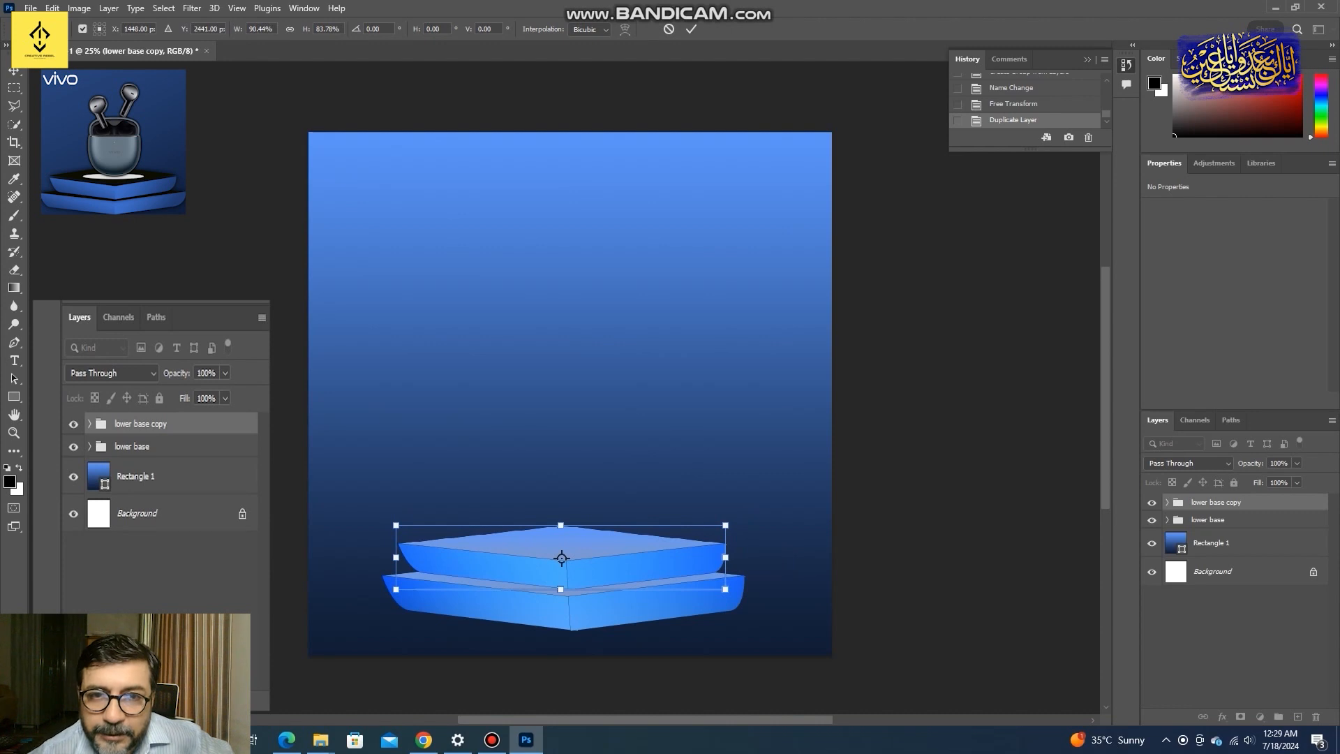
pyautogui.press('Right')
pyautogui.moveTo(563, 558); pyautogui.dragTo(563, 557)
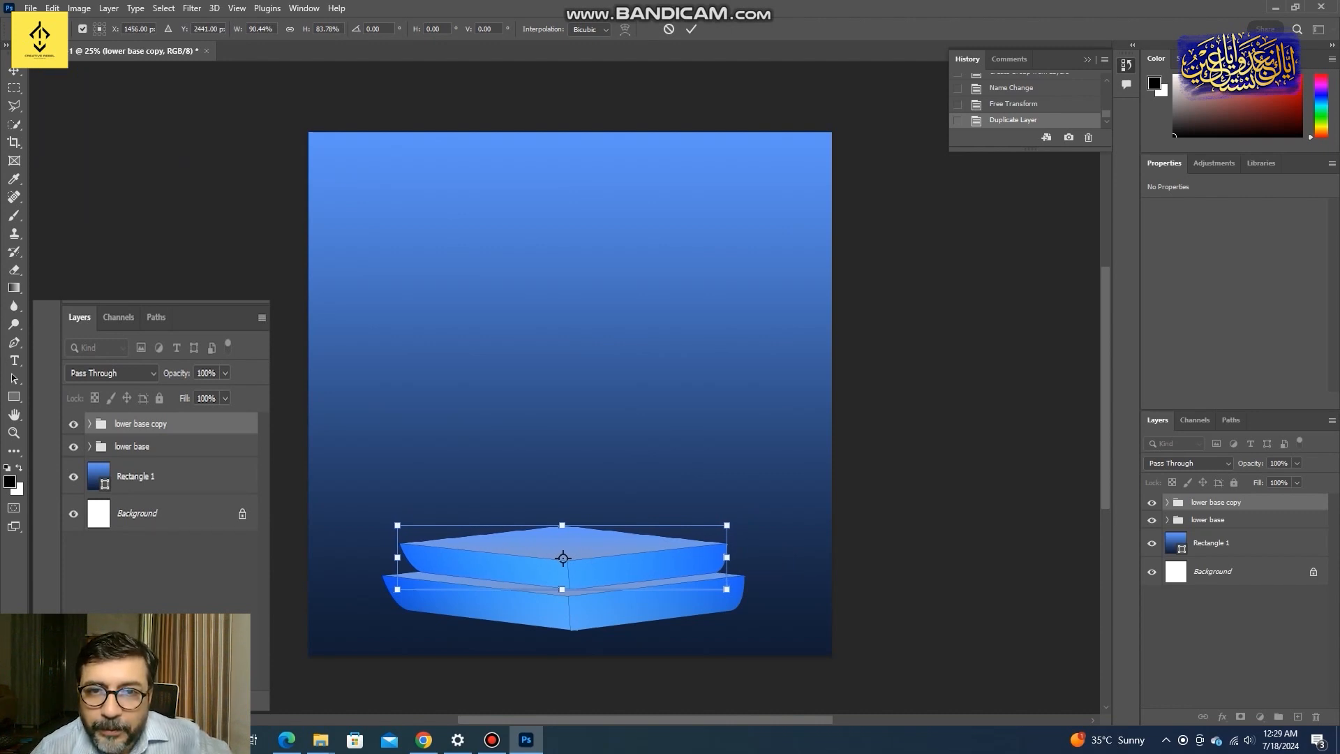
pyautogui.press('Return')
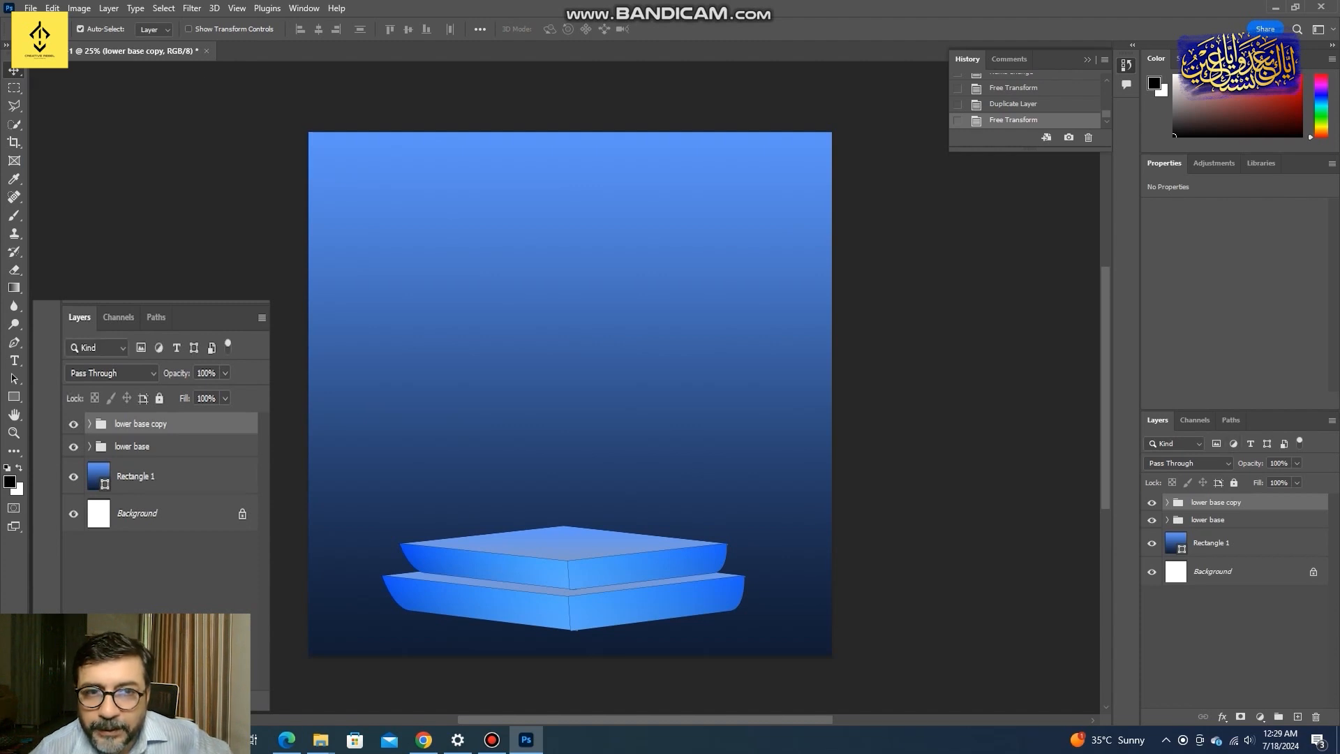
# Scale both platform groups together to about 142% width and 134% height, filling the canvas width along its bottom edge
pyautogui.click(1208, 520)
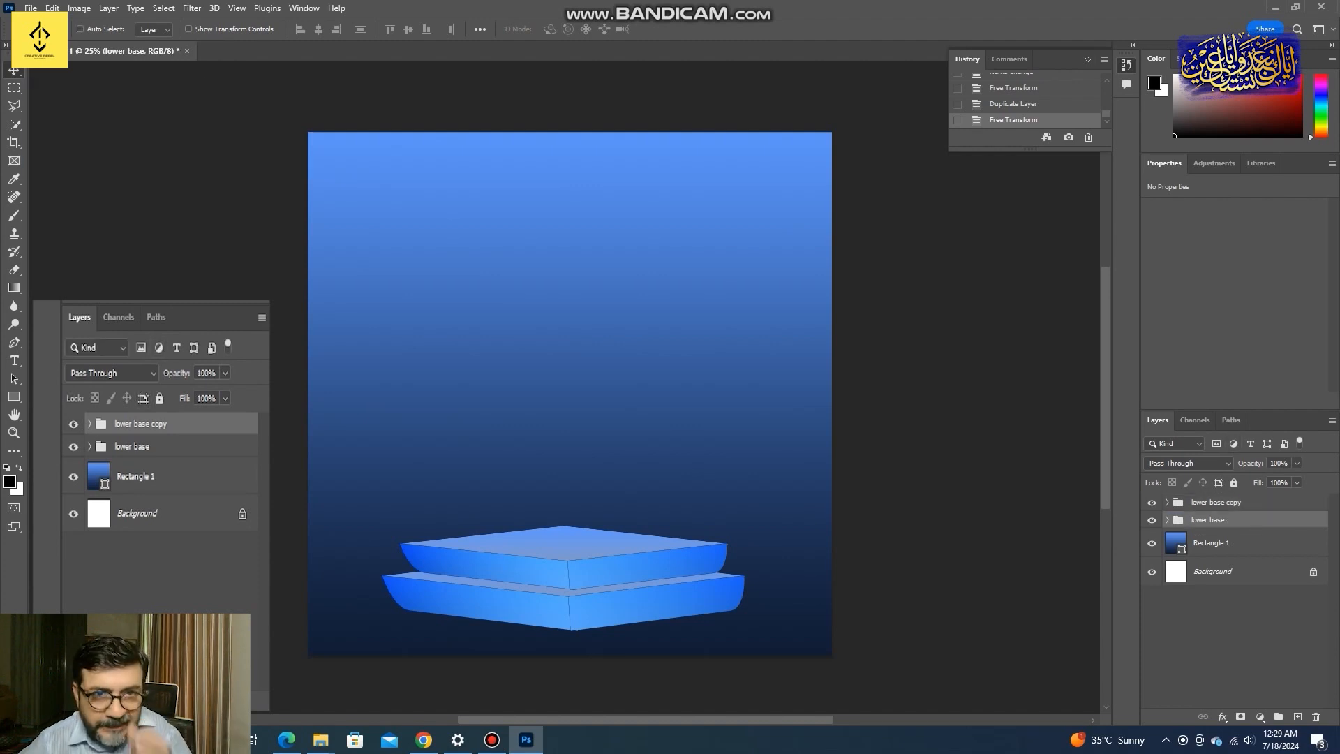
pyautogui.keyDown('ctrl'); pyautogui.click(1215, 501); pyautogui.keyUp('ctrl')
pyautogui.hotkey('ctrl', 't')
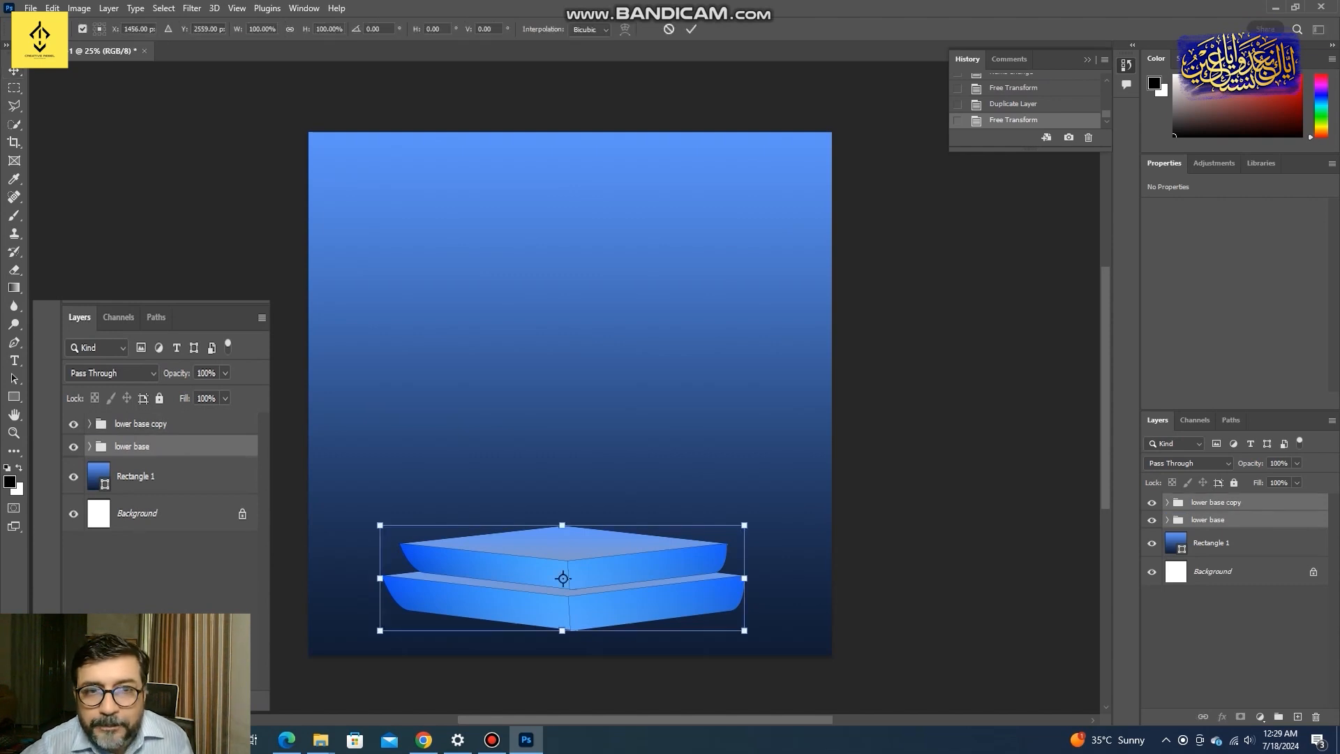
pyautogui.moveTo(744, 525); pyautogui.dragTo(820, 497)
pyautogui.moveTo(824, 502); pyautogui.dragTo(835, 499)
pyautogui.moveTo(716, 581); pyautogui.dragTo(721, 563)
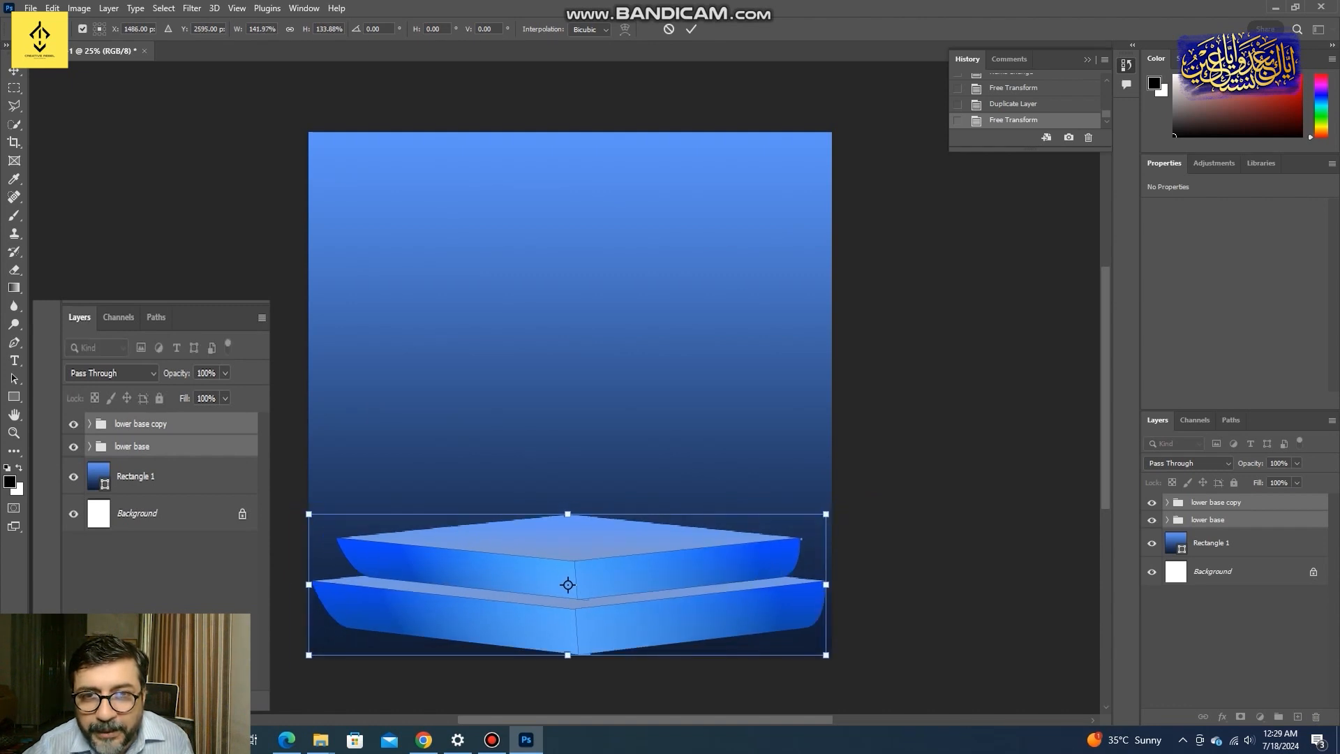
pyautogui.press('Left')
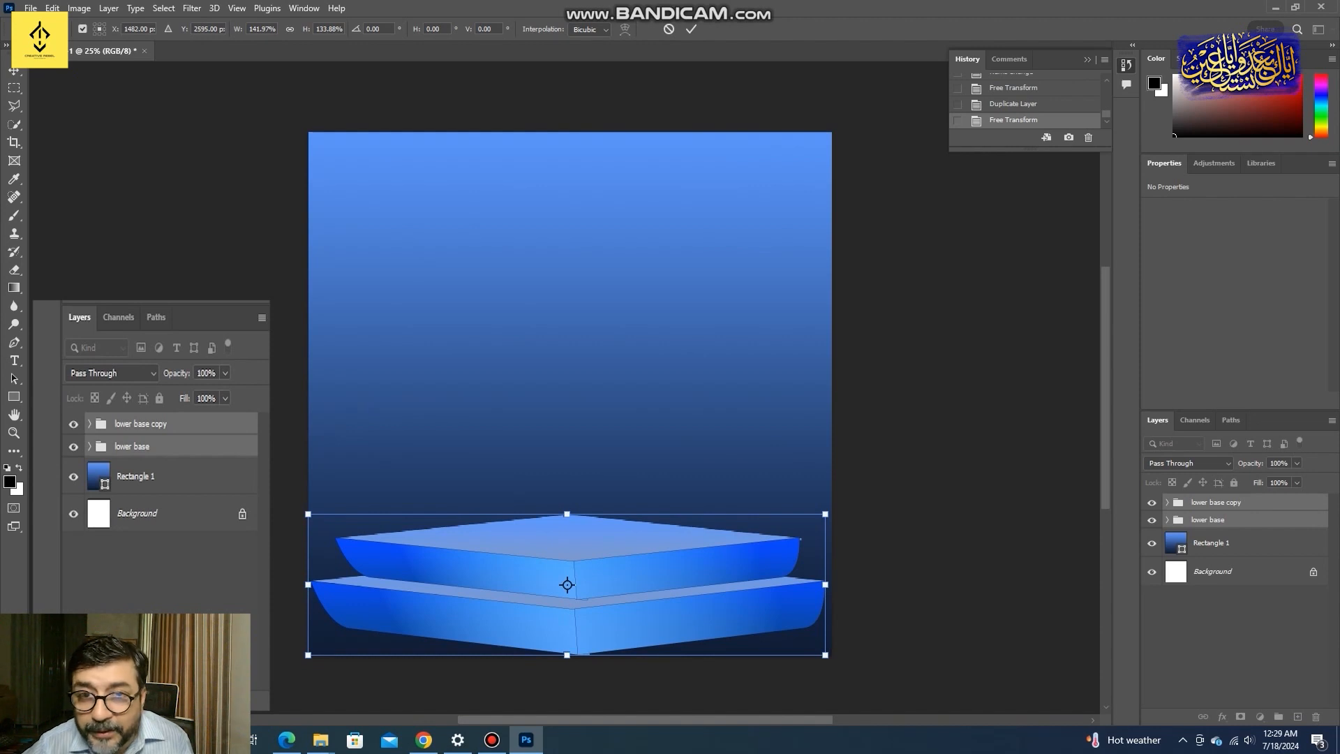
pyautogui.press('Return')
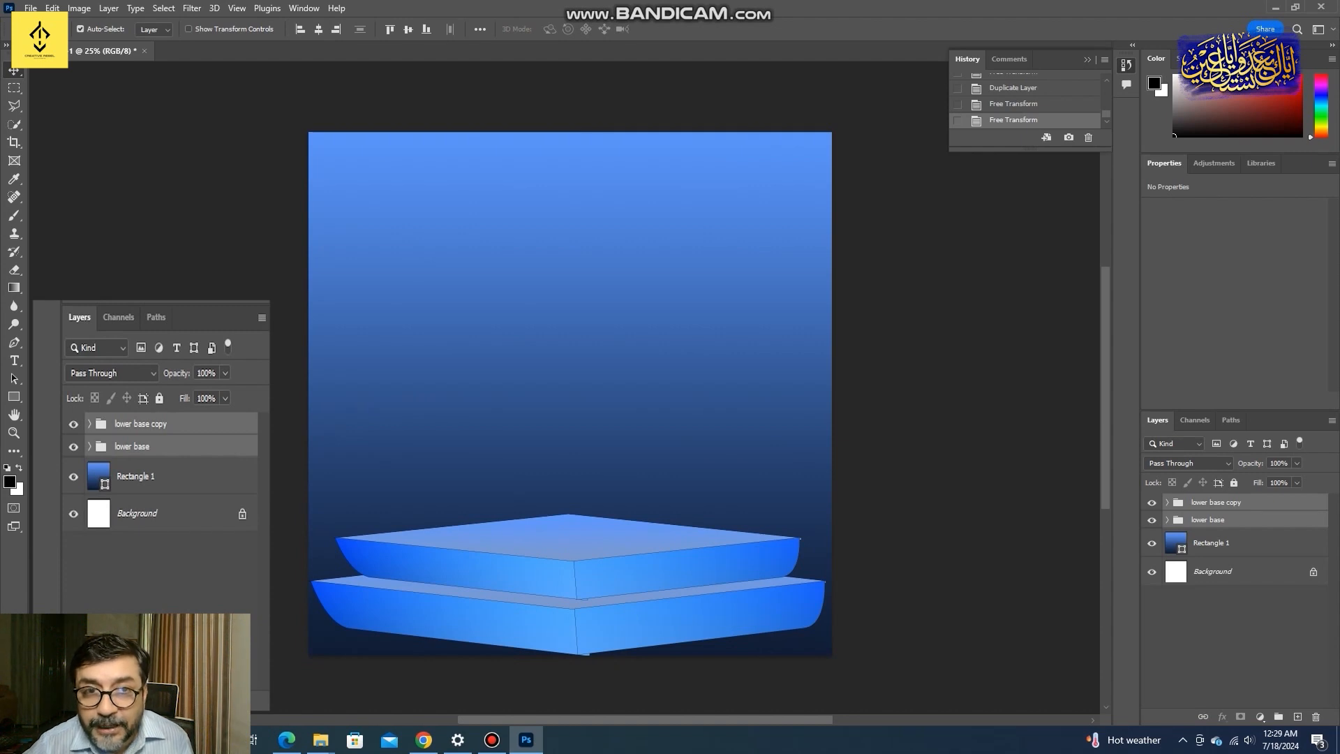
# Nudge the lower tier's right side panel down and right to align its seam, and nudge the upper tier's right side panel right
pyautogui.click(698, 621)
pyautogui.press('Down')
pyautogui.press('Down')
pyautogui.press('Down')
pyautogui.press('Down')
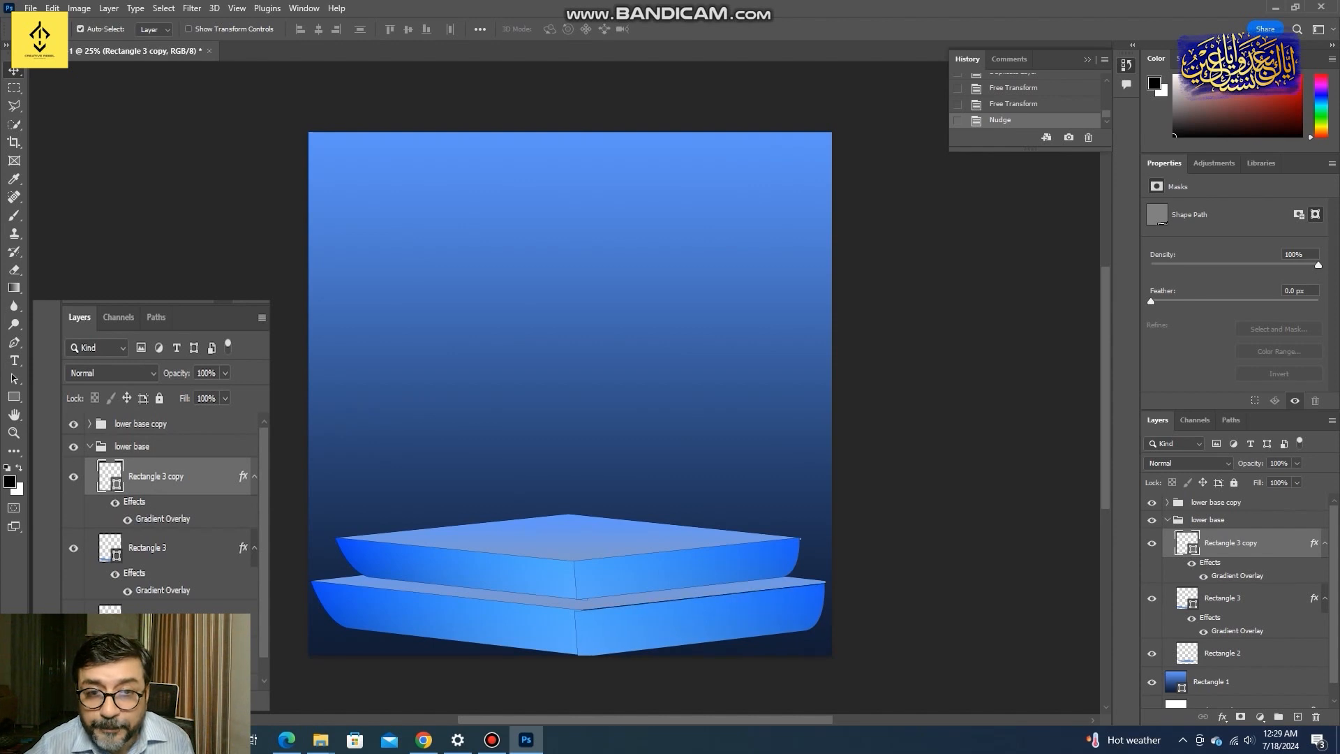
pyautogui.press('Right')
pyautogui.press('Up')
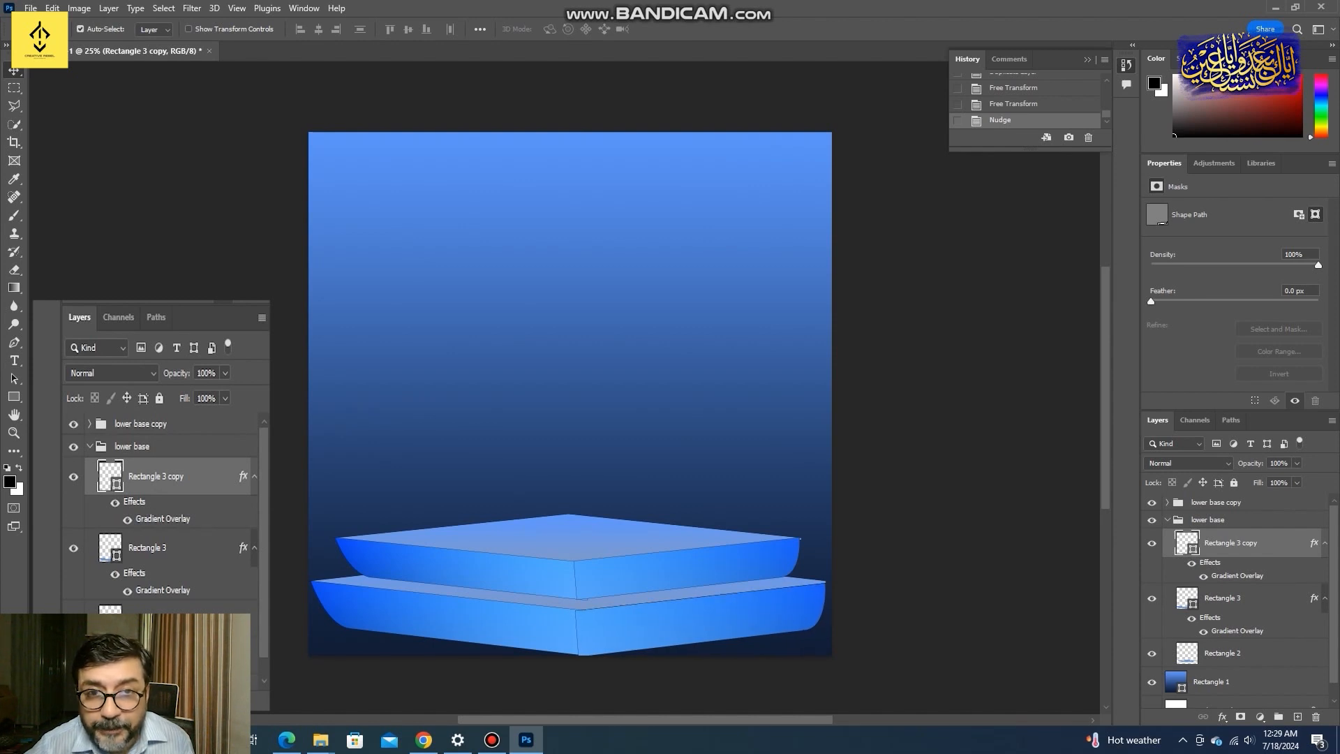
pyautogui.press('Right')
pyautogui.press('Right')
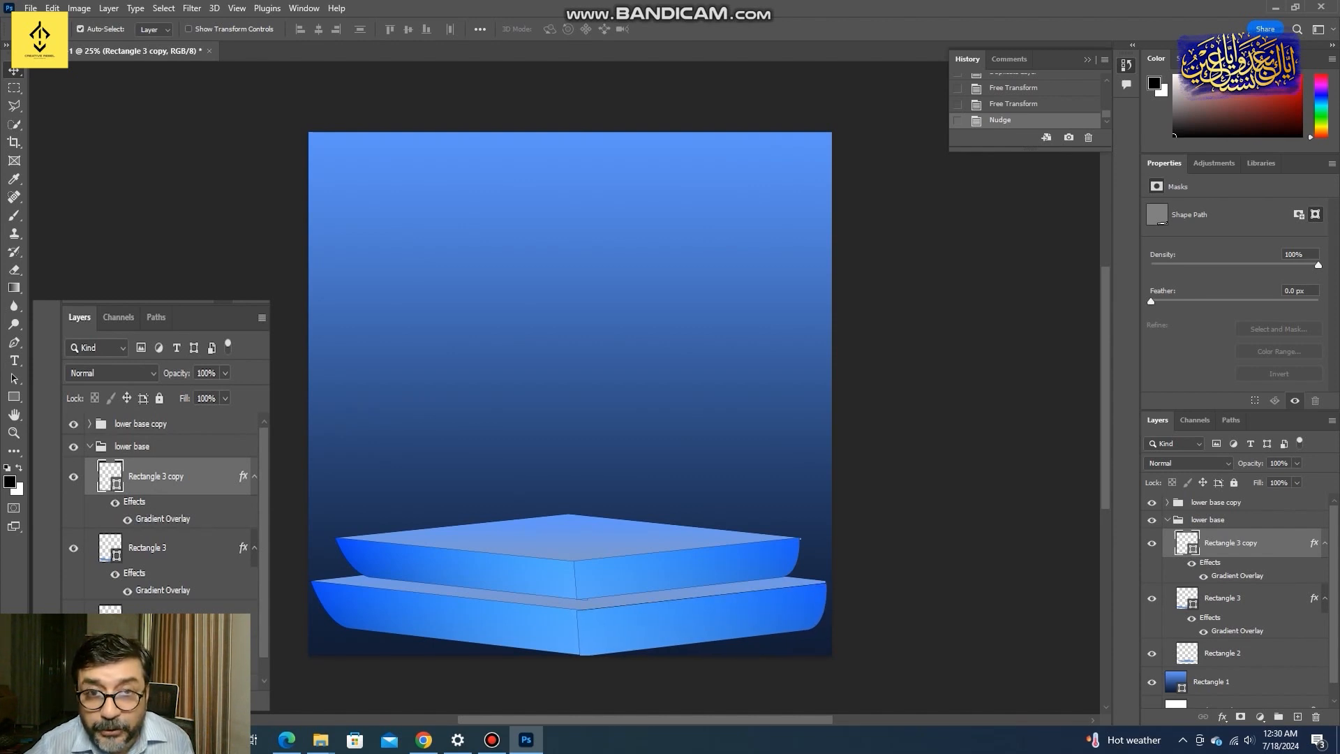
pyautogui.press('Up')
pyautogui.press('Down')
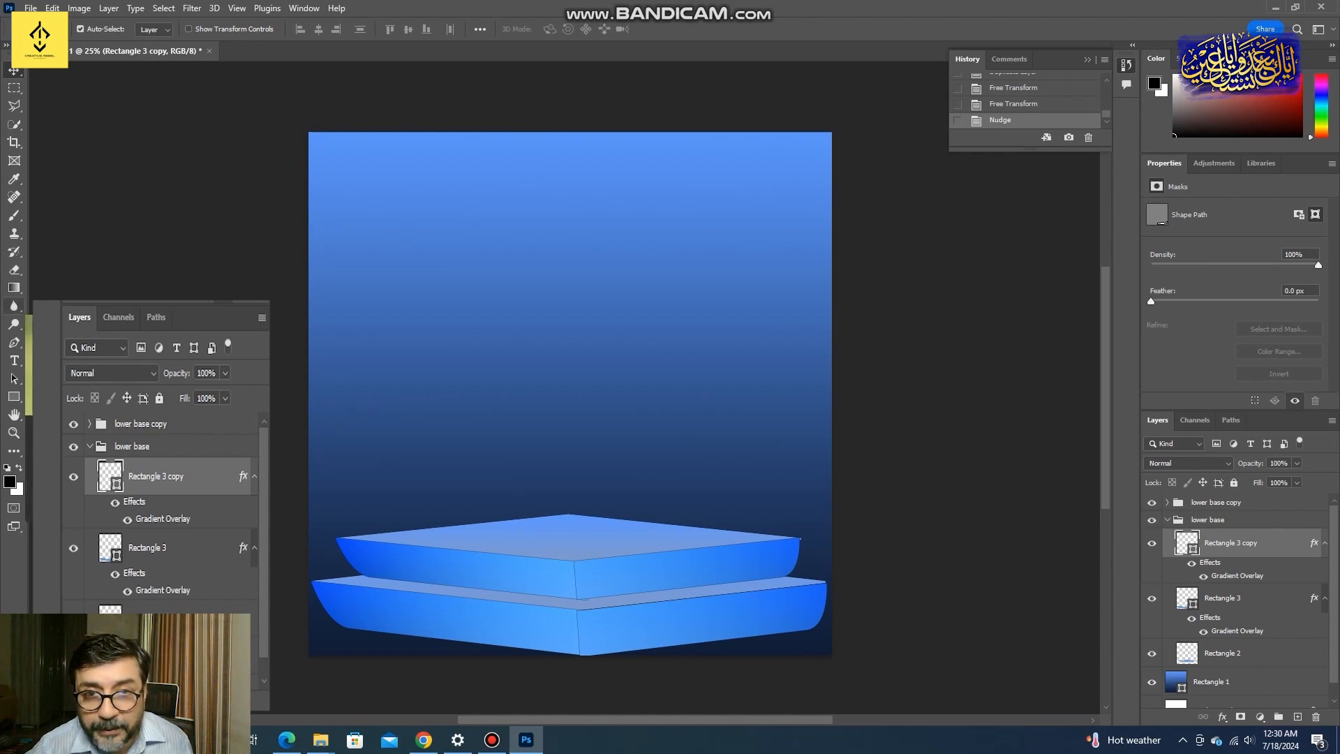
pyautogui.click(687, 569)
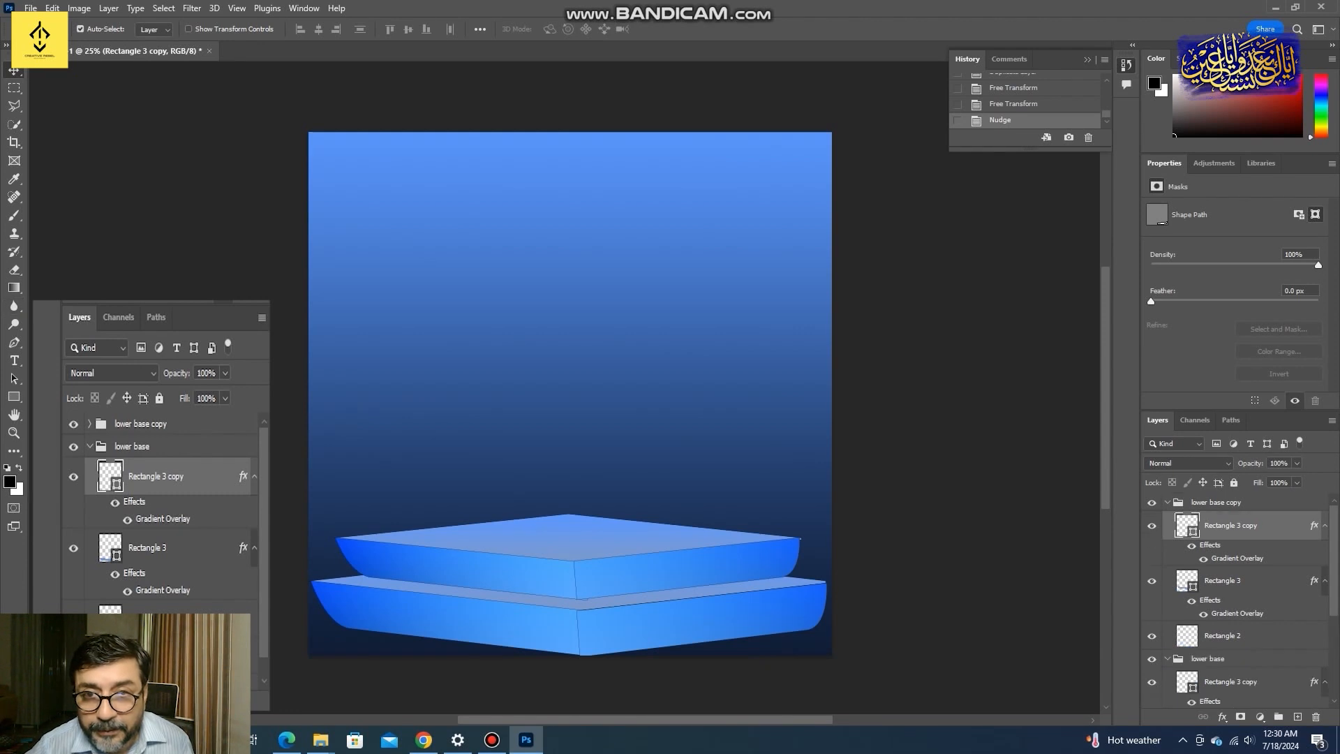
pyautogui.press('Right')
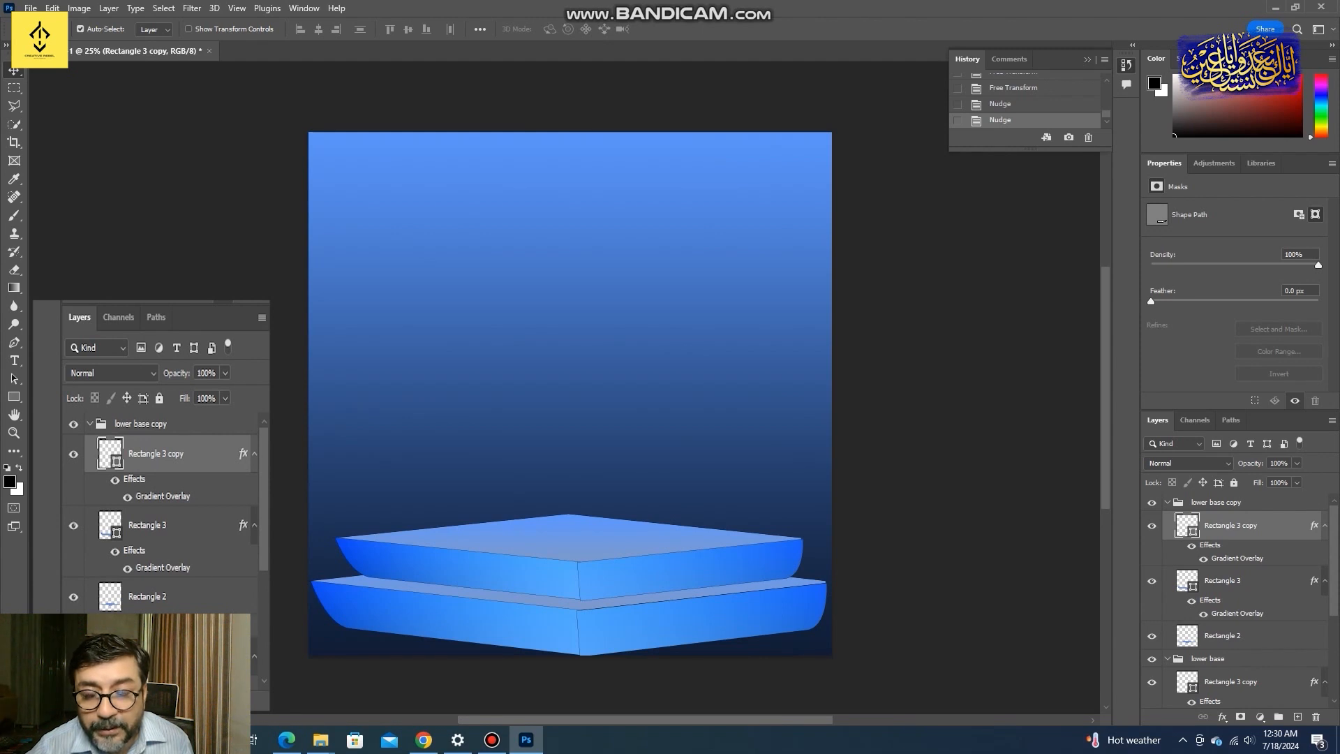
# Apply a near-black Color Overlay at 100% opacity to the upper tier's top face, and nudge that tier's right side panel up
pyautogui.click(1222, 635)
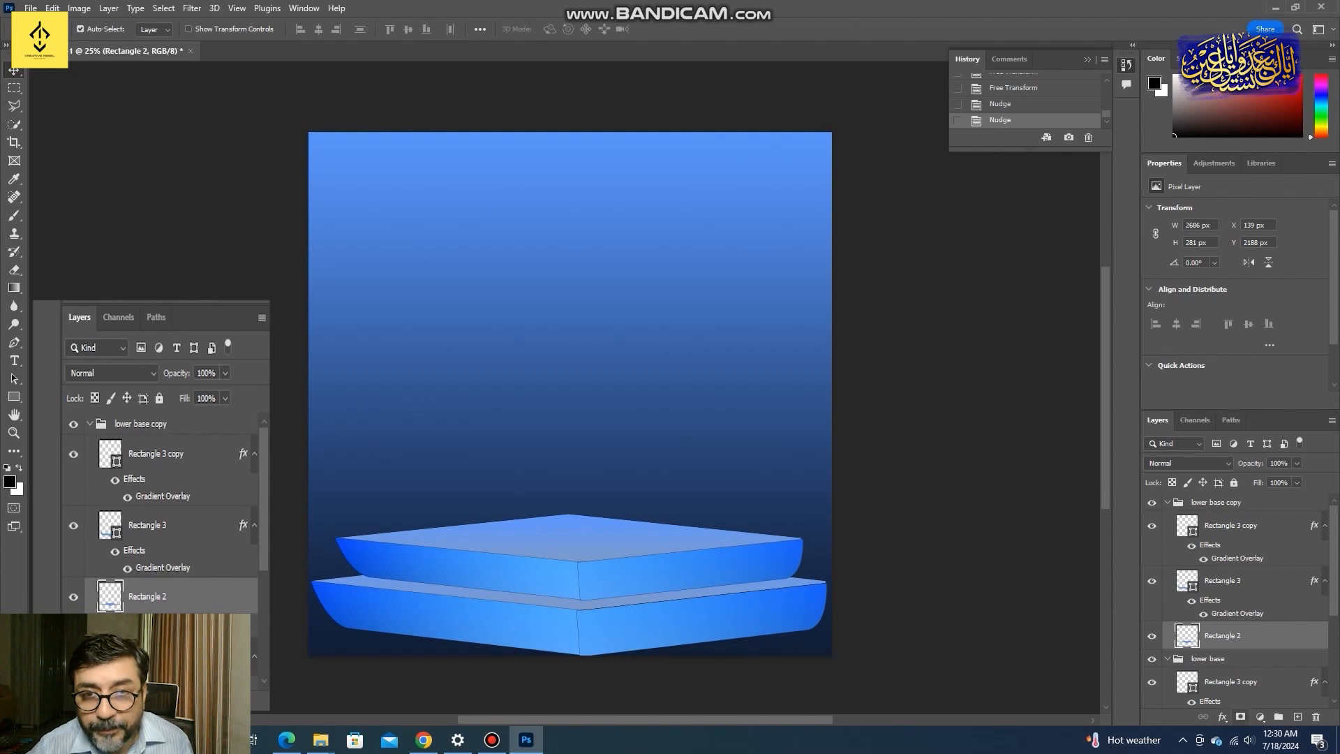
pyautogui.click(1222, 717)
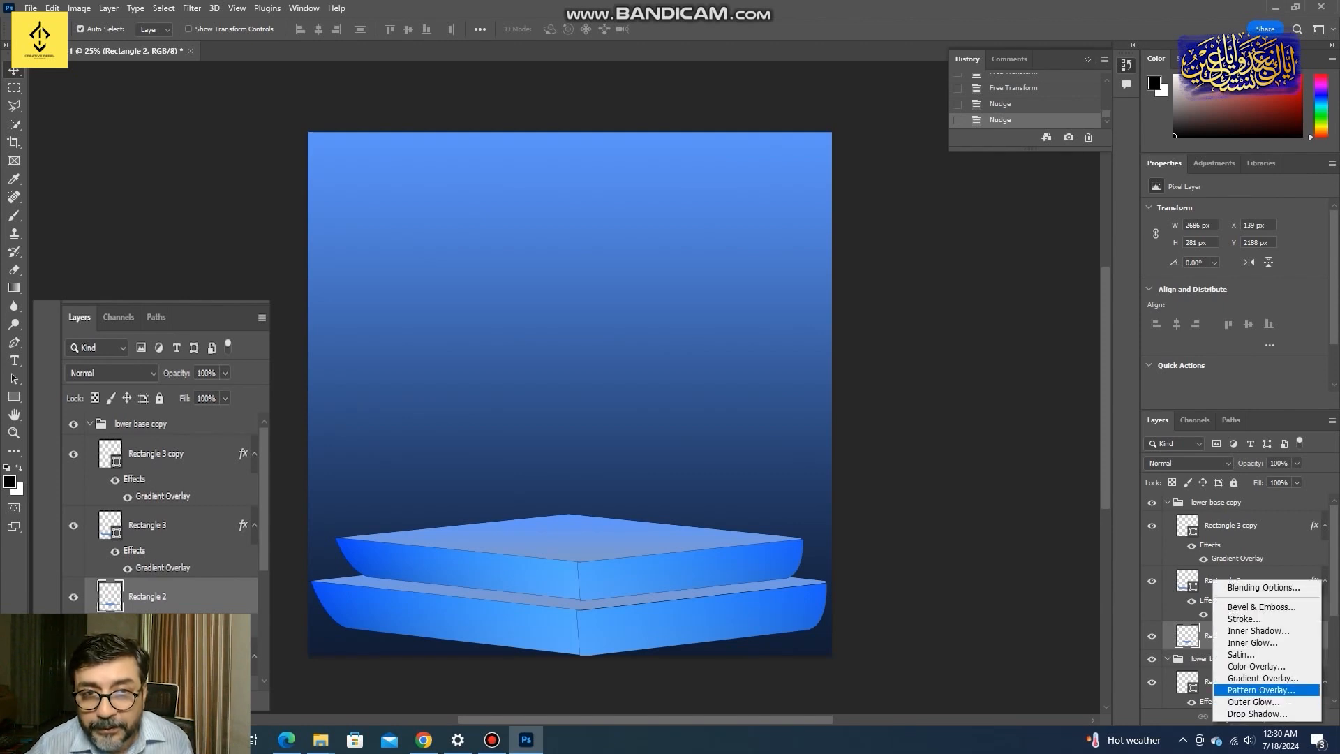
pyautogui.click(1255, 667)
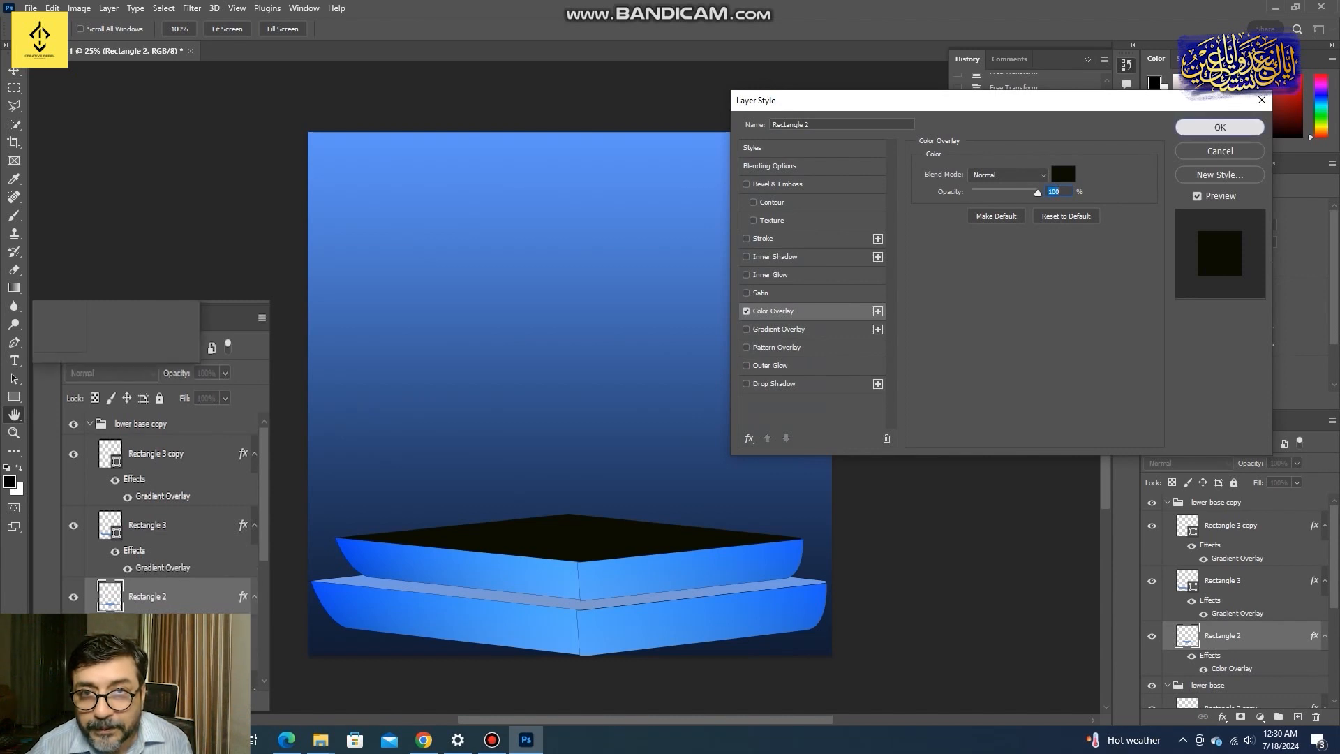
pyautogui.press('Return')
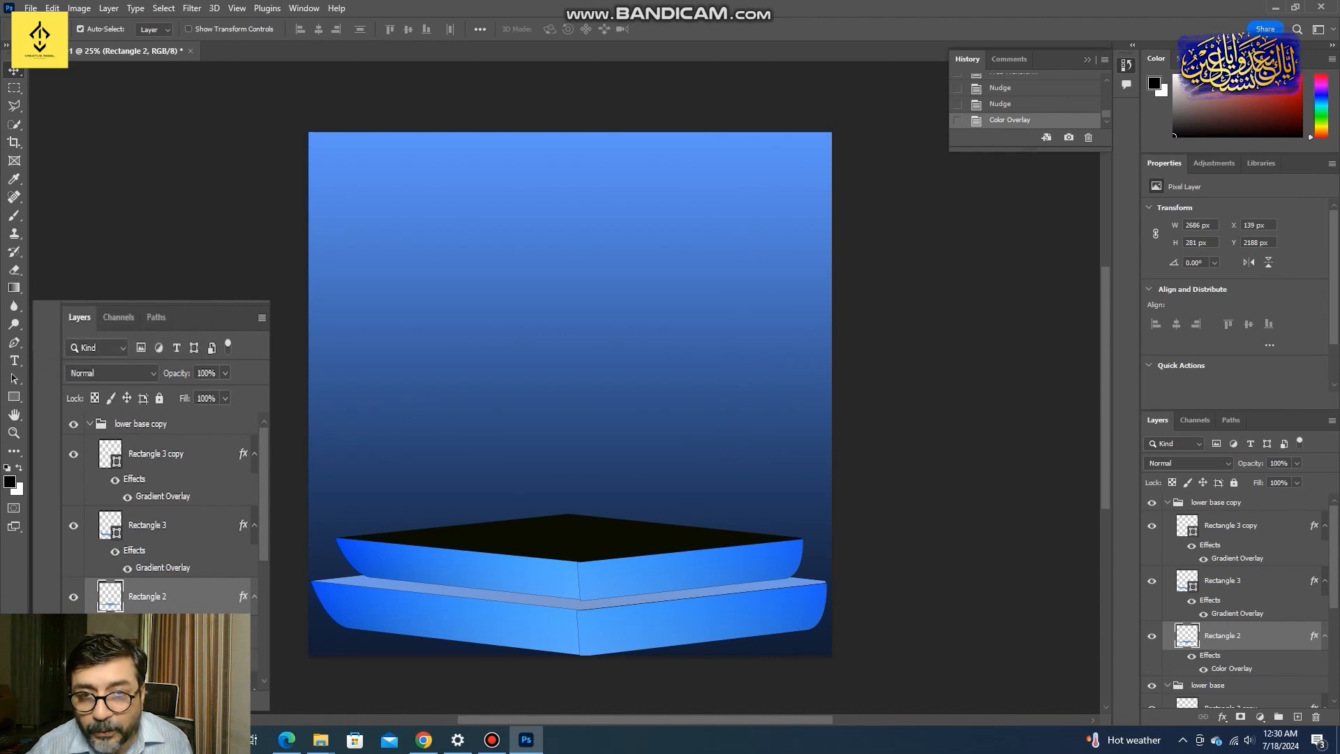
pyautogui.click(1230, 525)
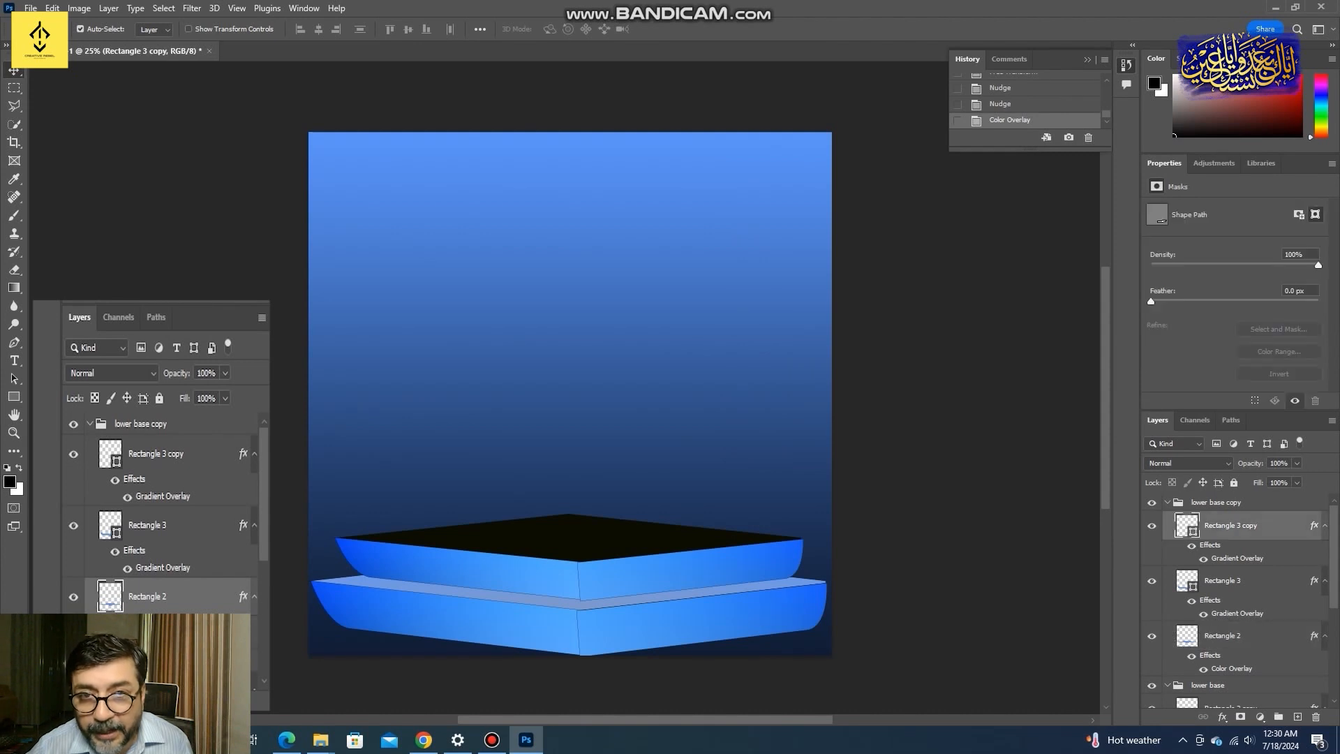
pyautogui.press('Up')
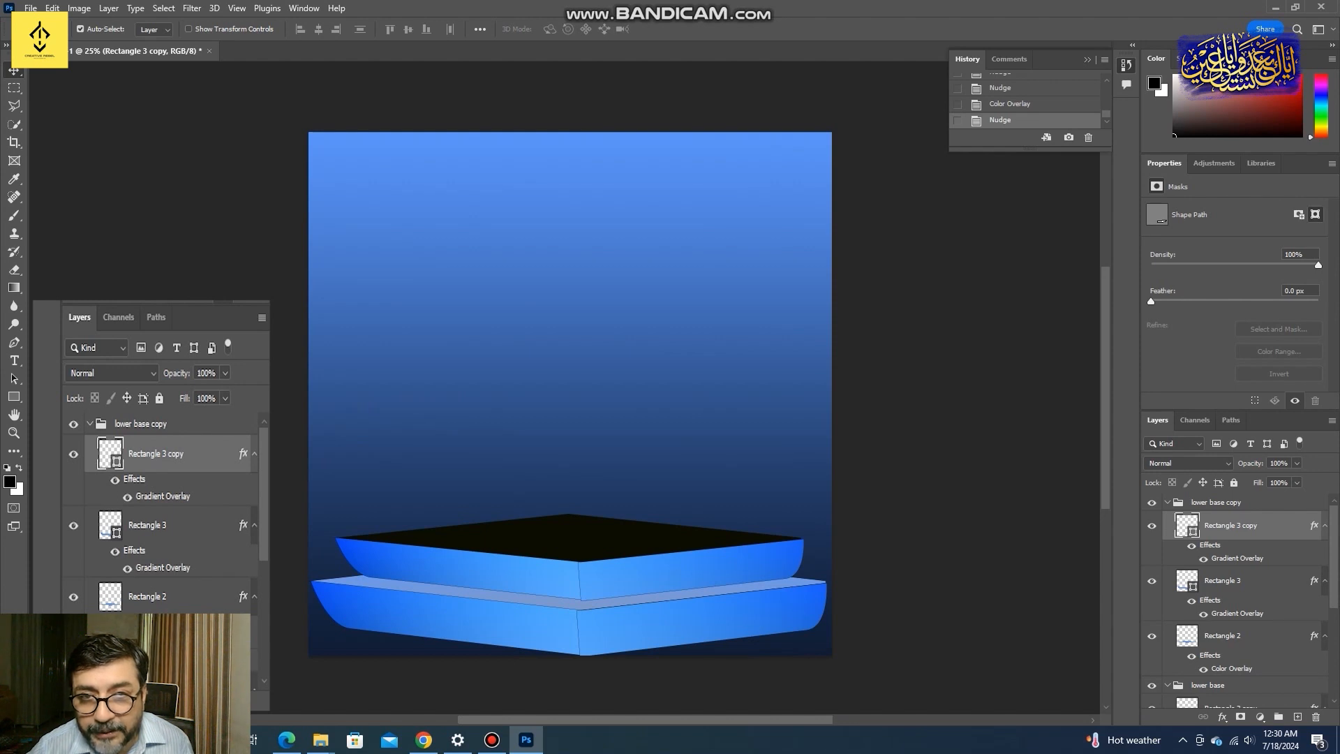
# Apply a near-black Color Overlay at 100% opacity to the lower tier's top face
pyautogui.click(580, 604)
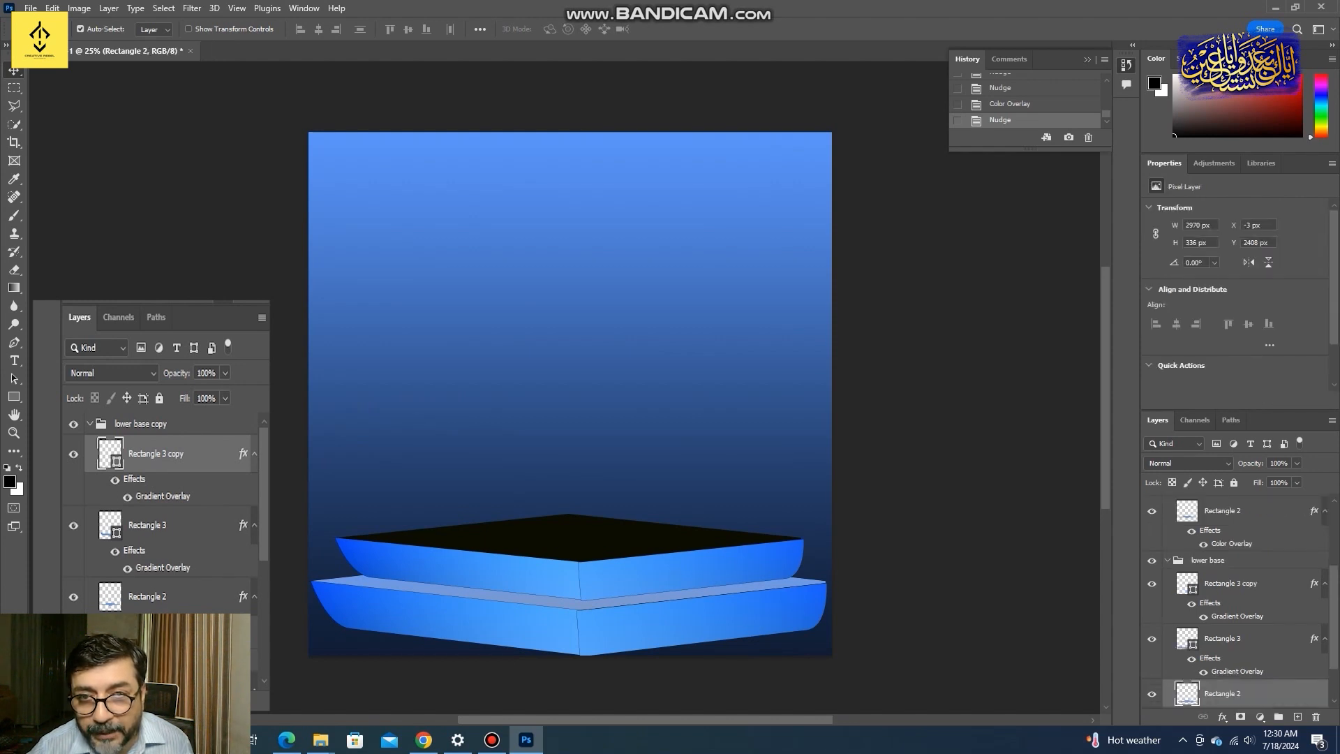
pyautogui.click(1222, 717)
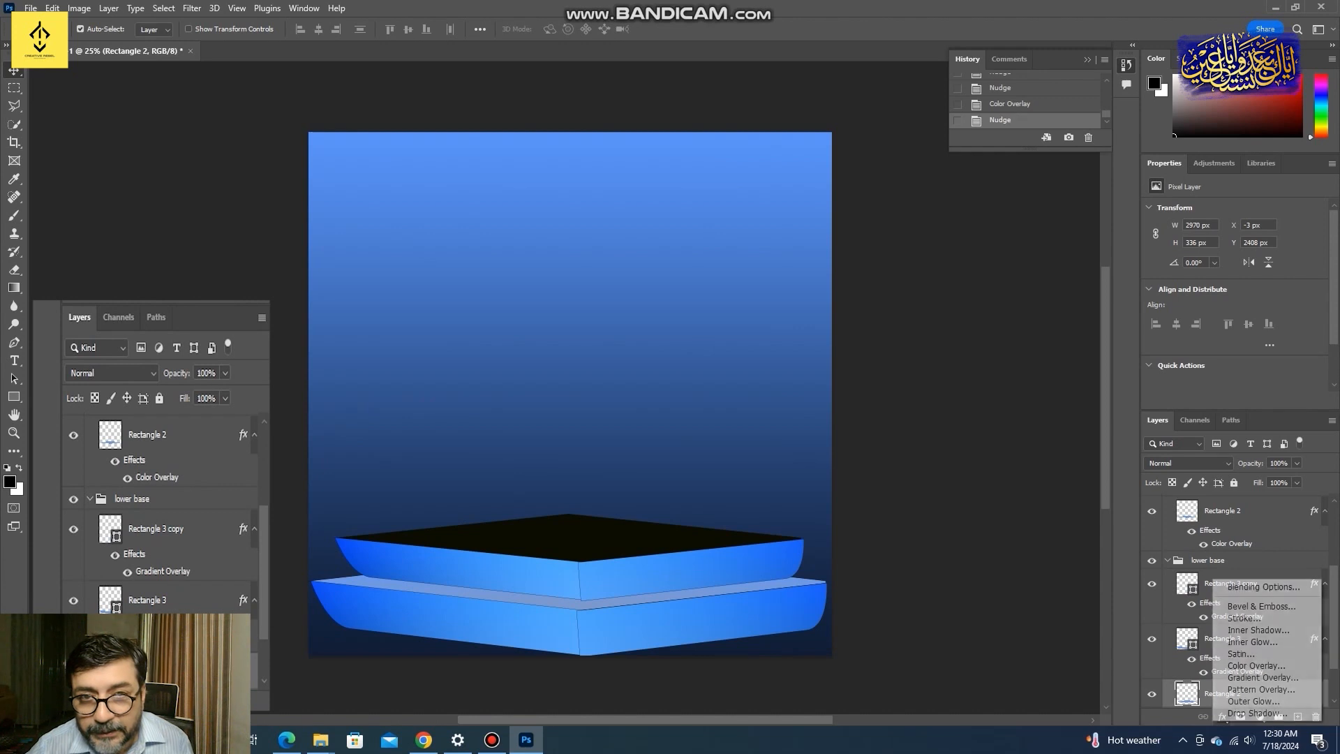
pyautogui.click(1256, 665)
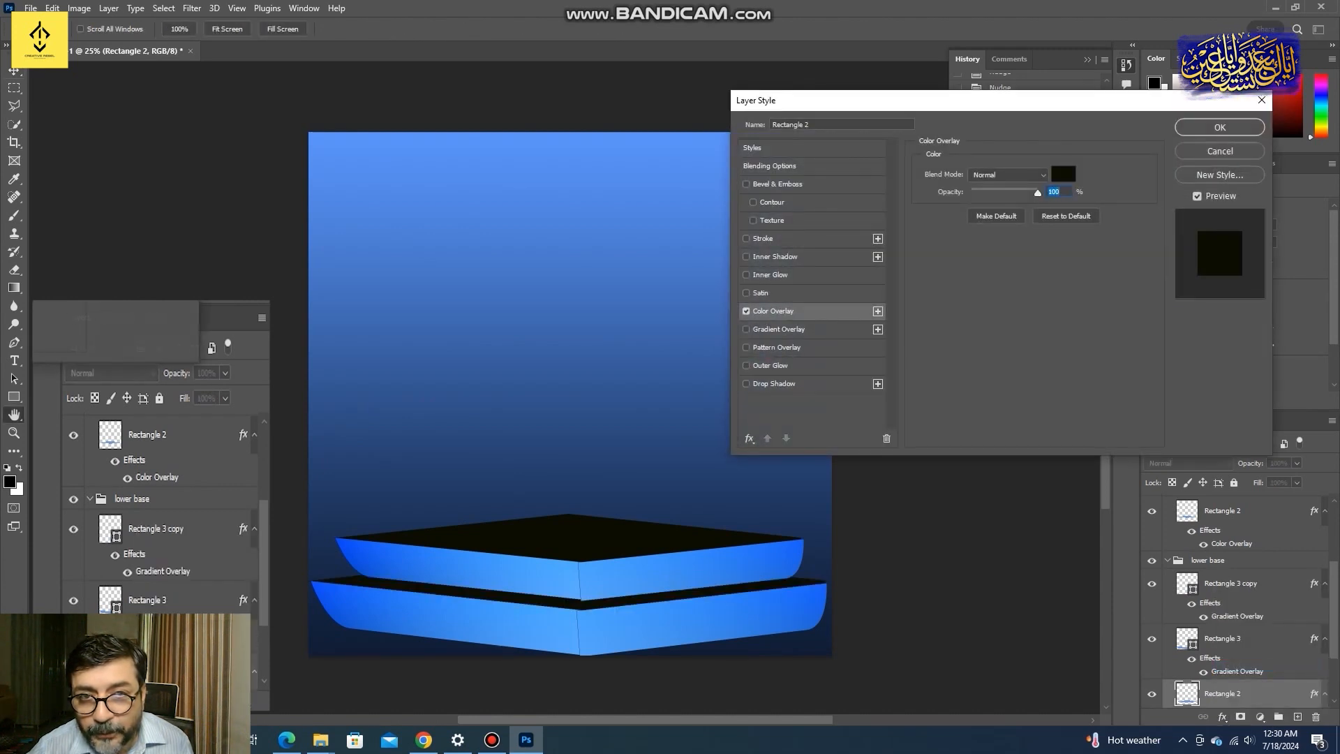
pyautogui.press('Return')
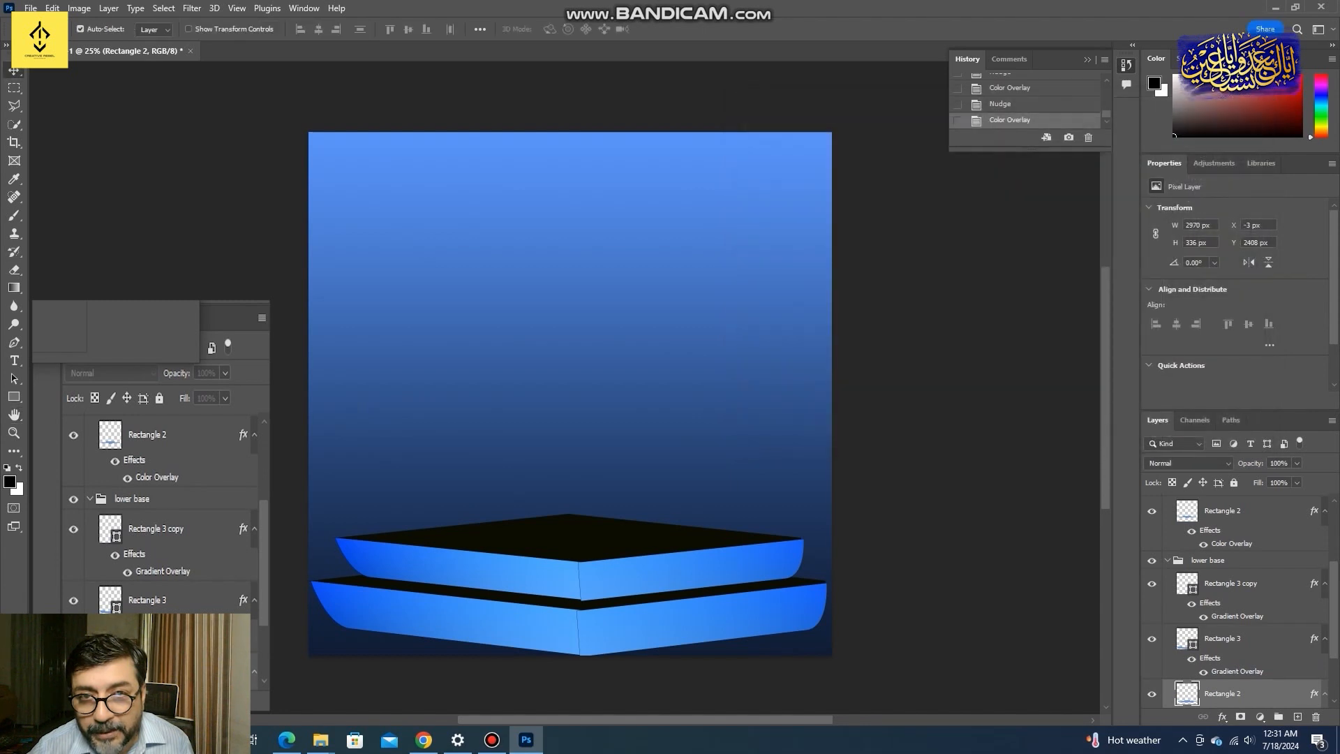
# Fine-tune the seam of the upper tier's right side panel and nudge the lower tier's right side panel a few steps right
pyautogui.click(691, 569)
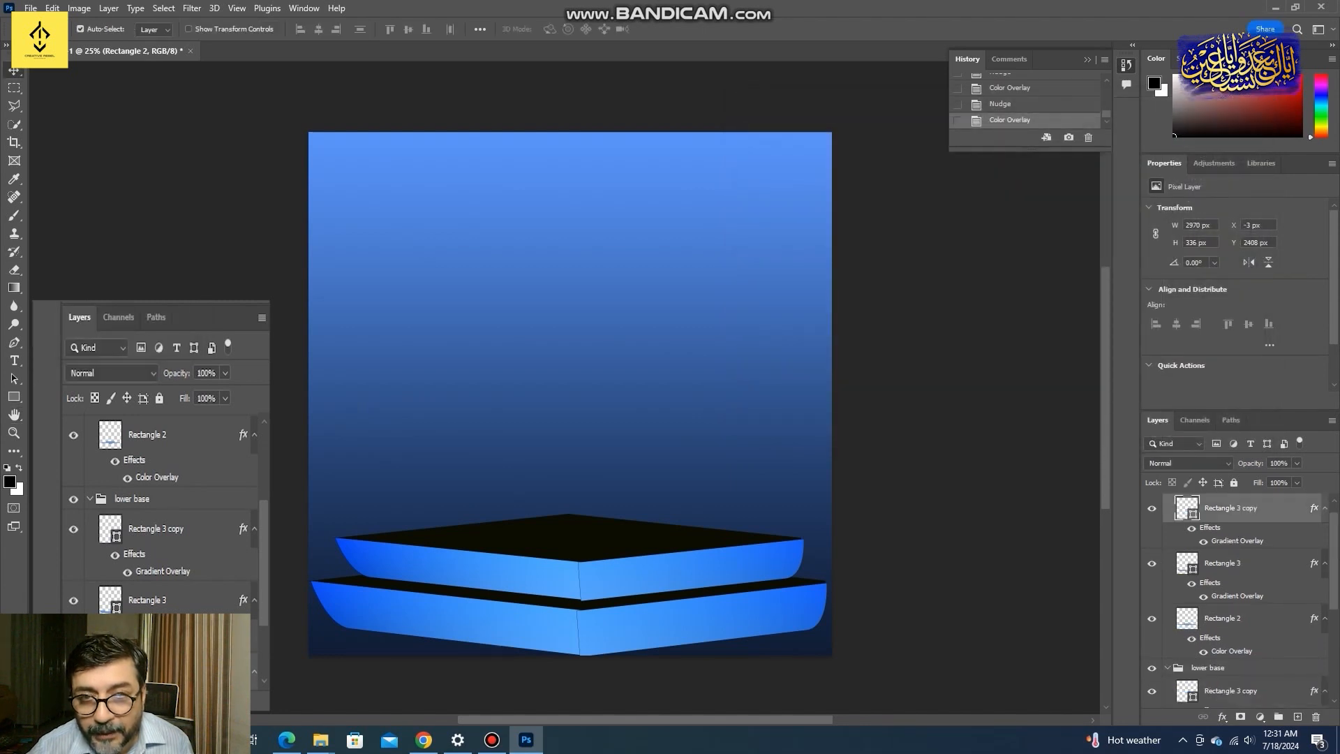
pyautogui.press('Up')
pyautogui.press('Down')
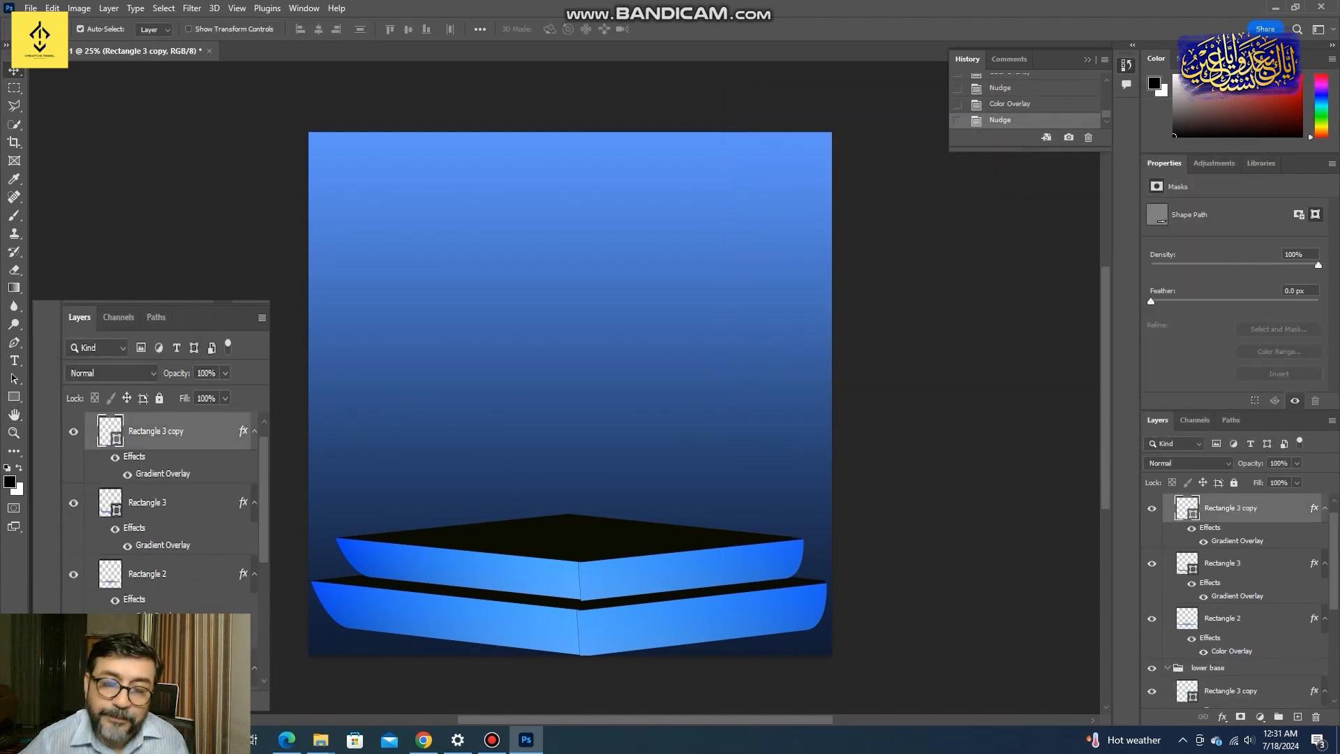
pyautogui.press('Right')
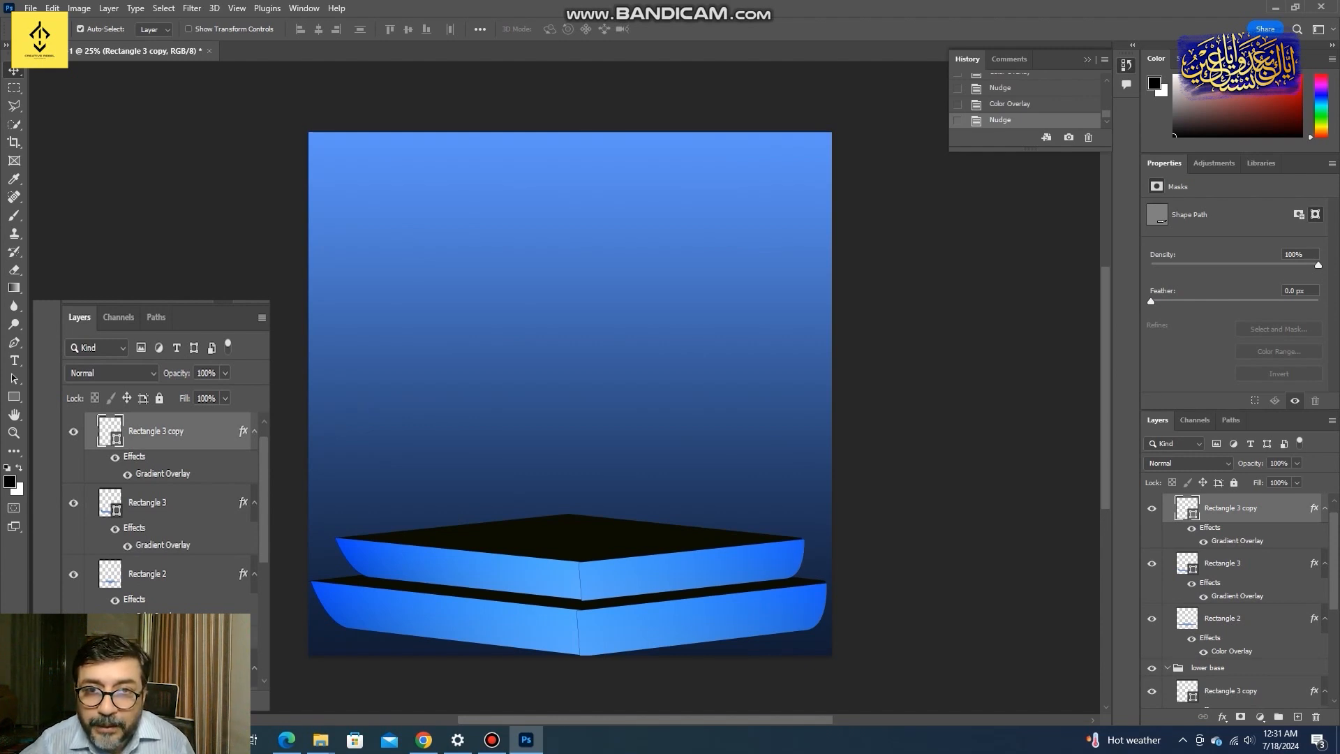
pyautogui.click(698, 614)
pyautogui.press('Right')
pyautogui.press('Right')
pyautogui.press('Right')
pyautogui.press('Right')
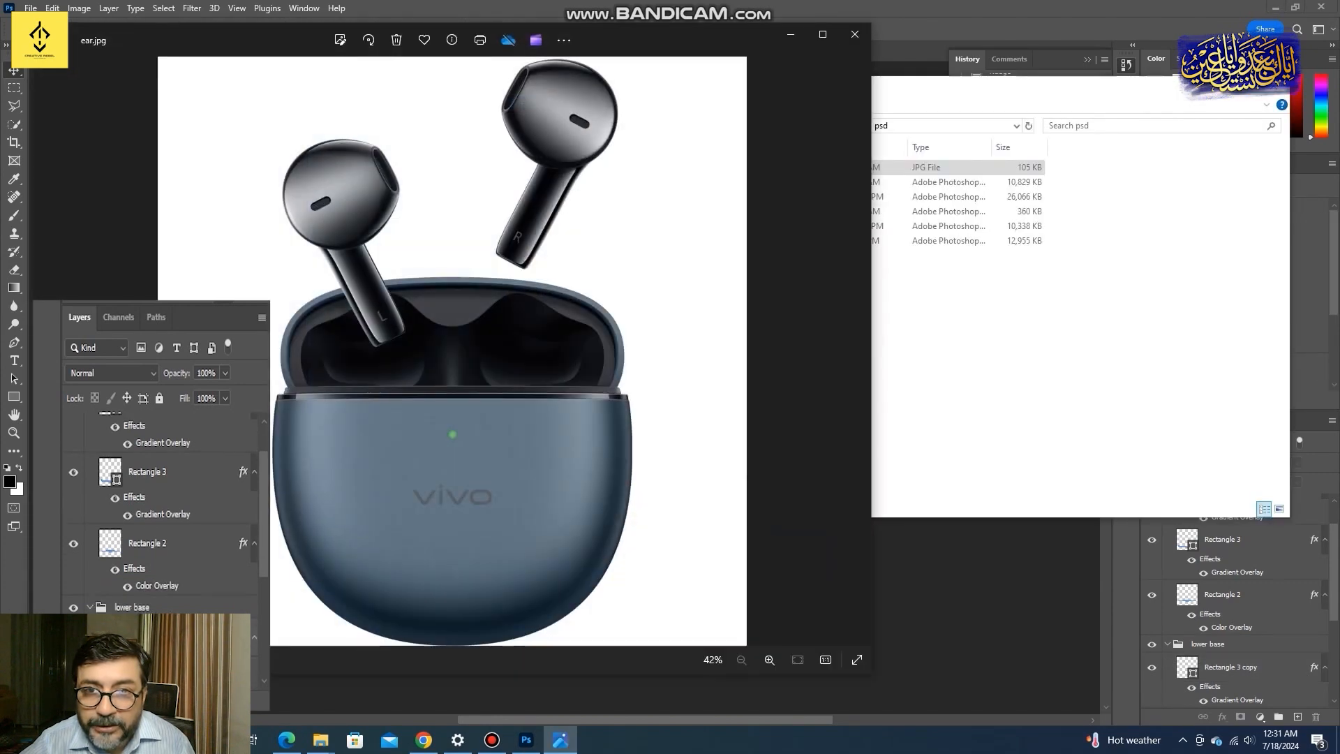
# Place ear.jpg at full canvas size and mask out its white background using Select Subject
pyautogui.click(854, 35)
pyautogui.moveTo(703, 167); pyautogui.dragTo(454, 343)
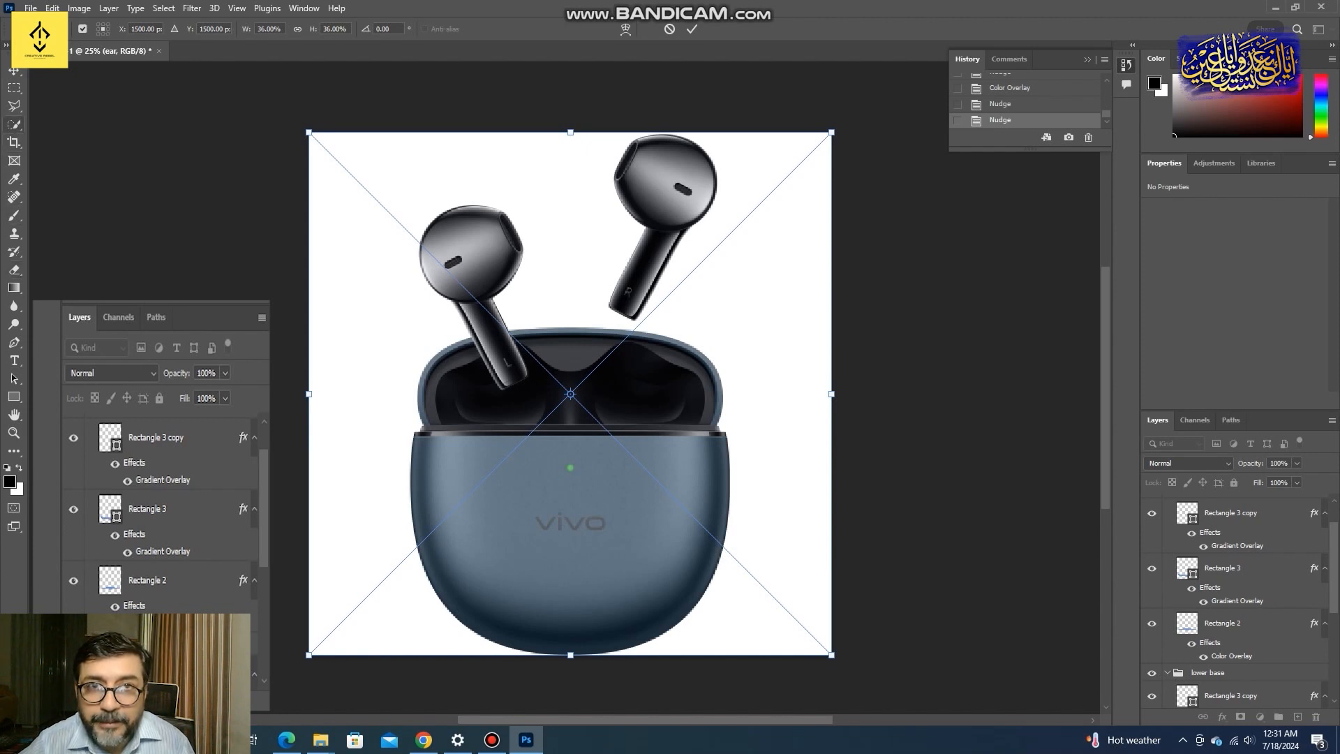
pyautogui.click(14, 124)
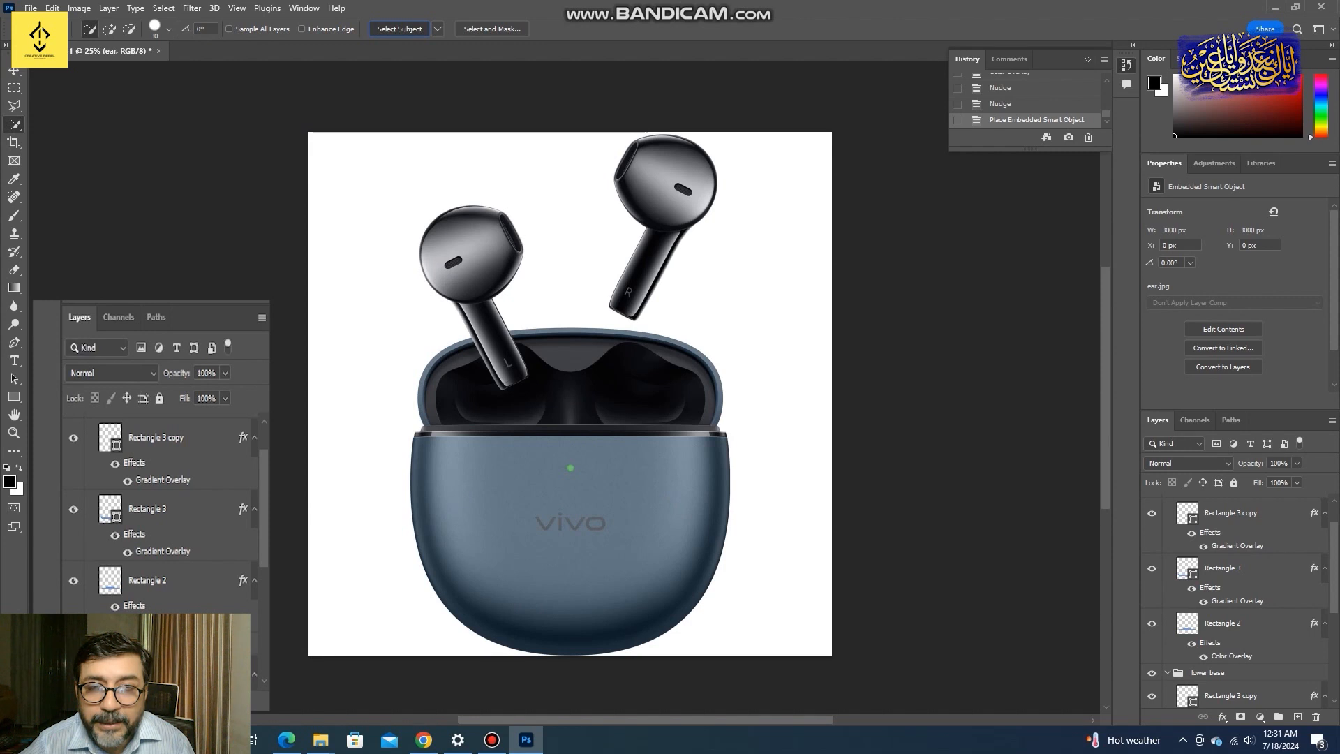
pyautogui.click(399, 29)
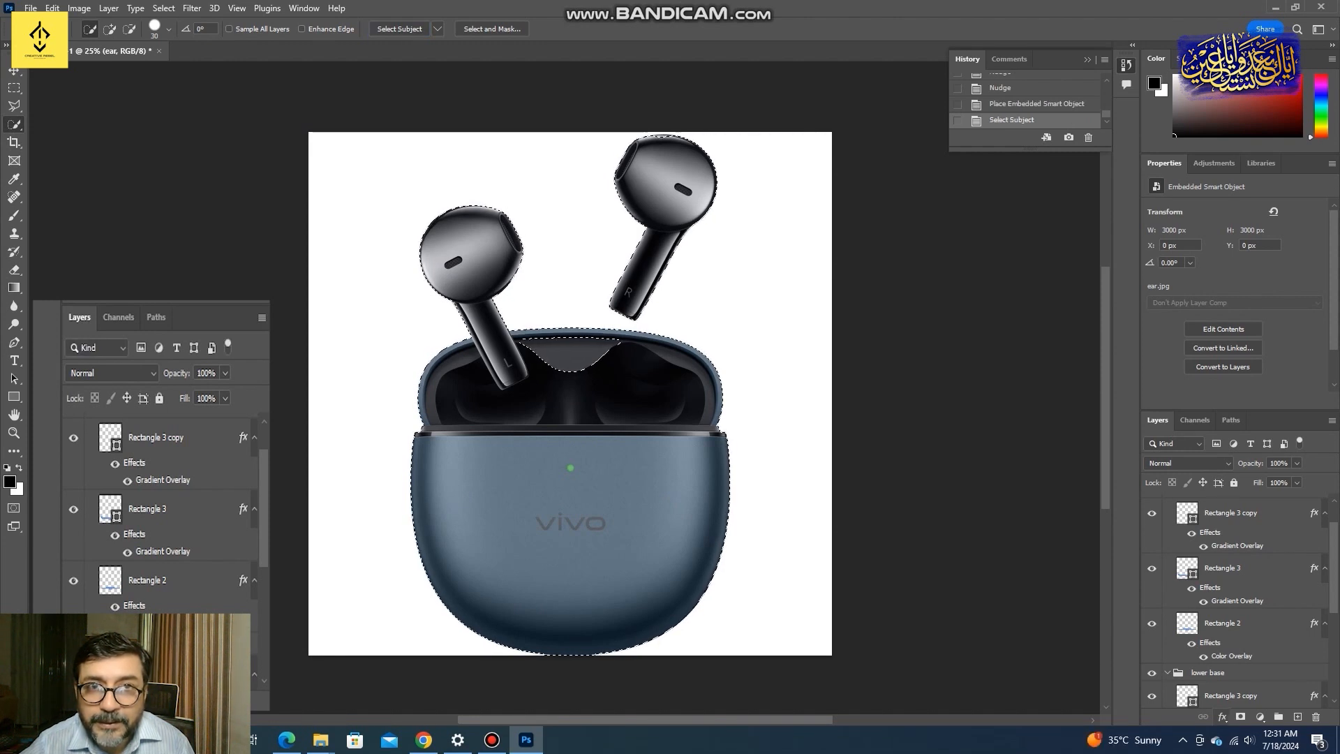
pyautogui.click(1241, 717)
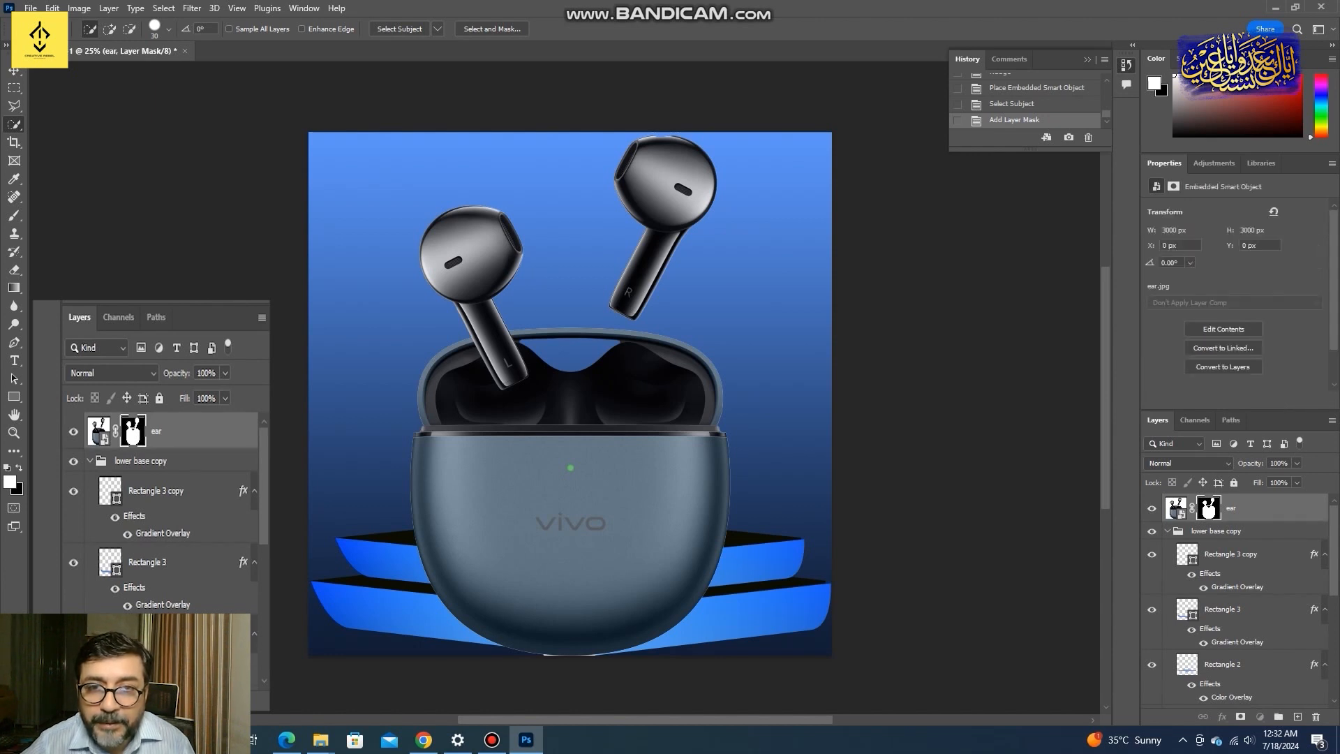
# Scale the earbuds image to about 57% width and 63% height and stand the case centred on the upper tier
pyautogui.hotkey('ctrl', 't')
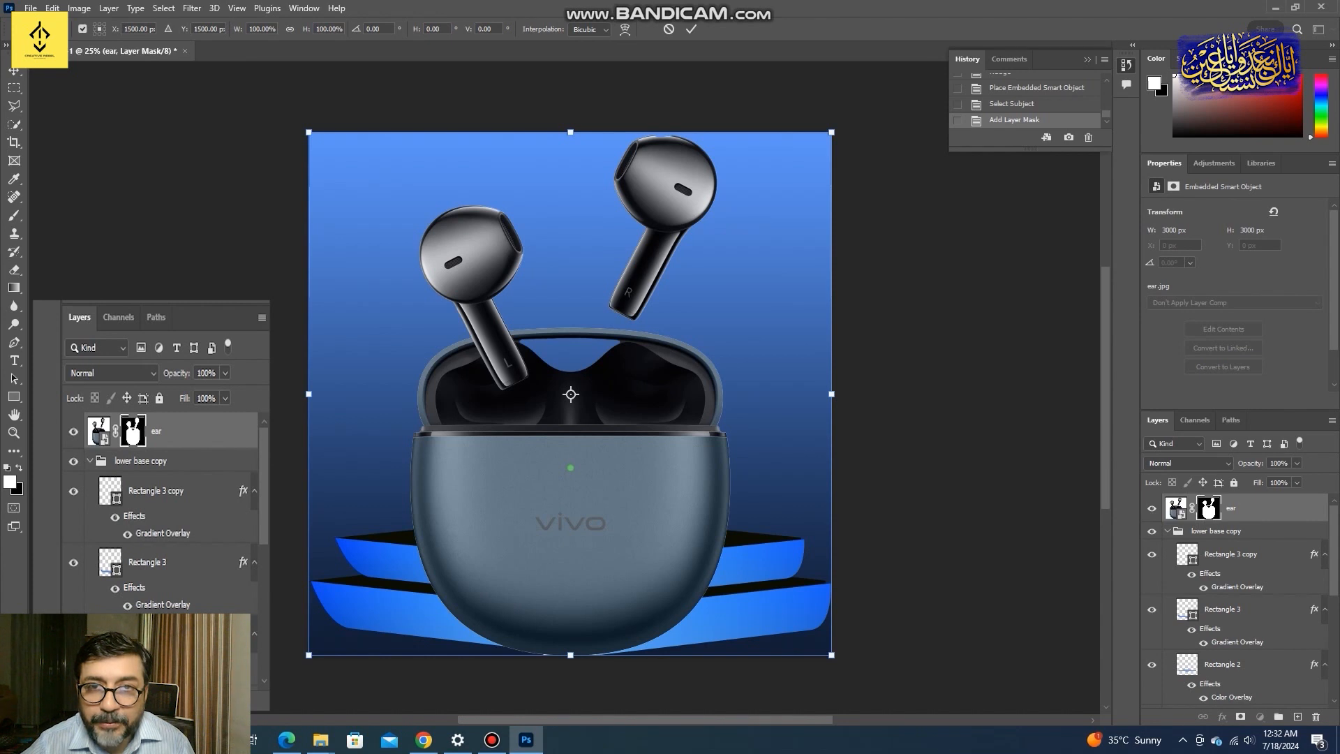
pyautogui.moveTo(831, 132); pyautogui.dragTo(550, 398)
pyautogui.moveTo(505, 555); pyautogui.dragTo(656, 387)
pyautogui.moveTo(445, 270); pyautogui.dragTo(417, 243)
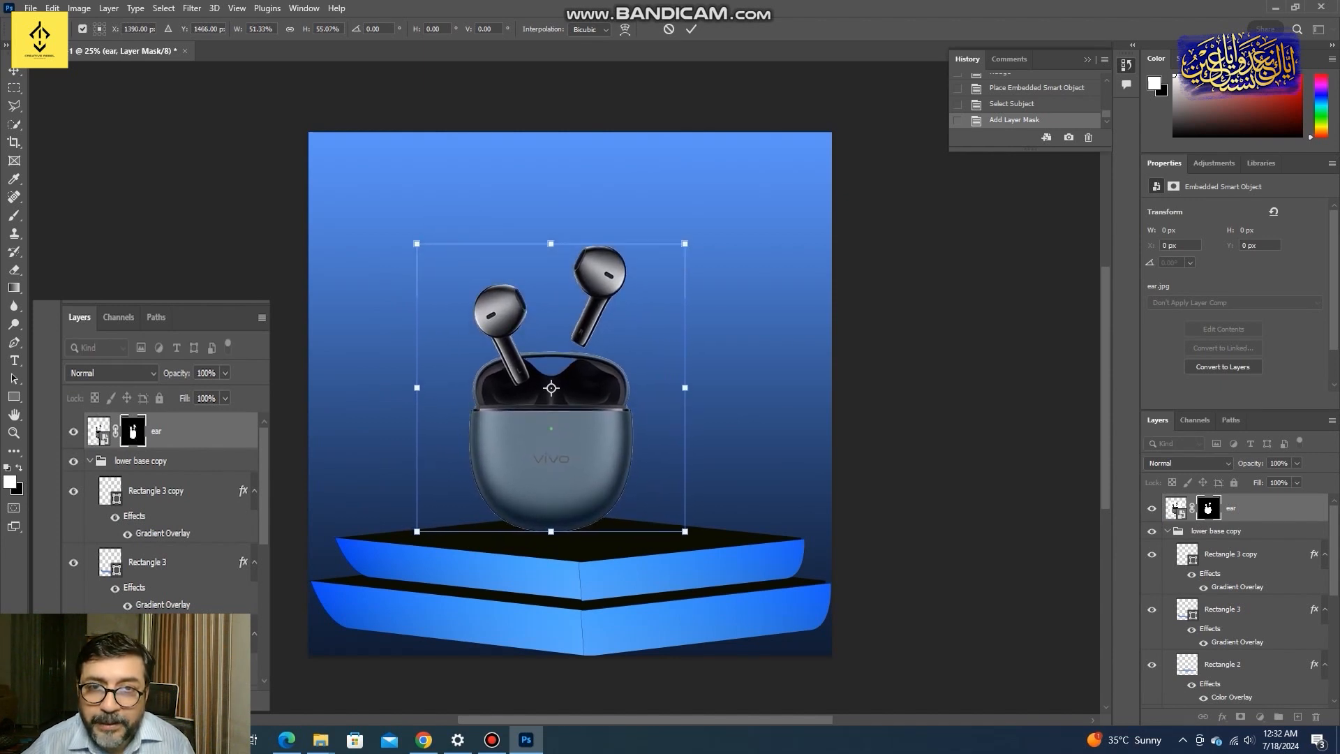
pyautogui.moveTo(685, 243)
pyautogui.mouseDown()
pyautogui.moveTo(712, 197)
pyautogui.moveTo(659, 240)
pyautogui.mouseUp()
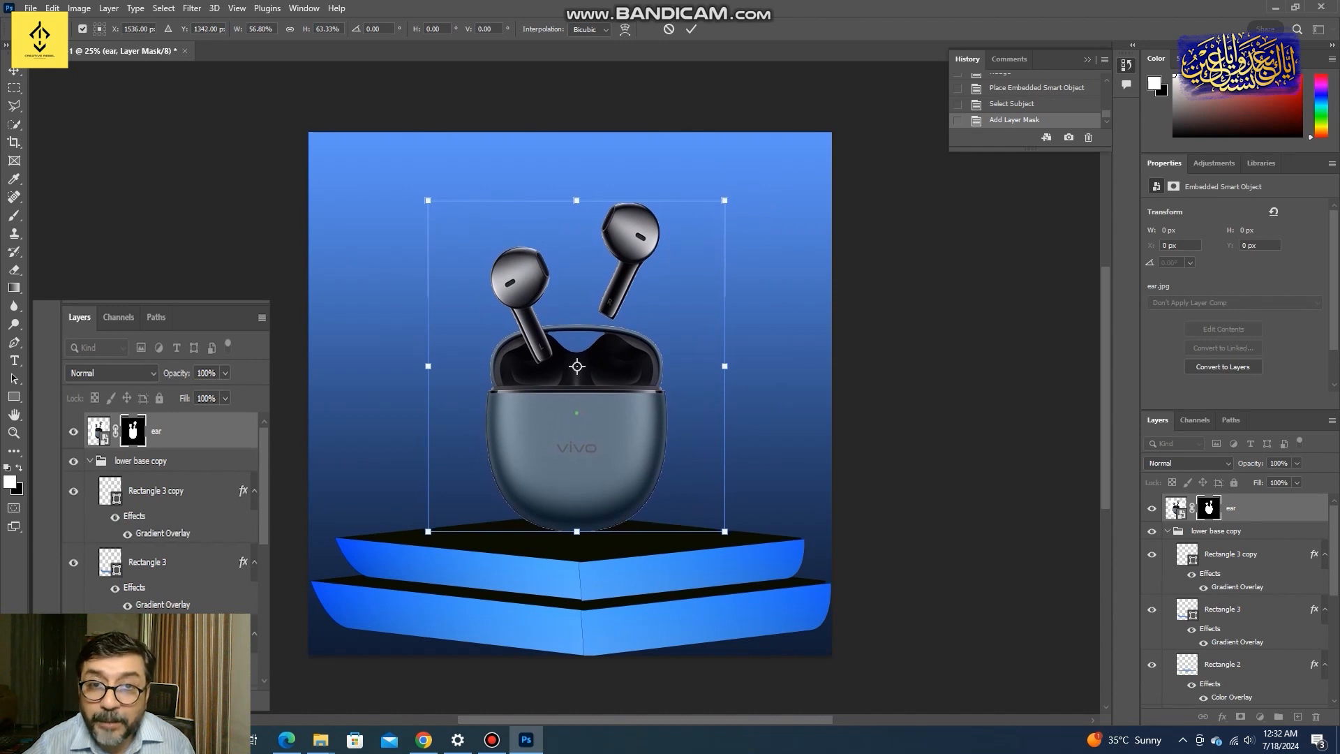
pyautogui.moveTo(660, 241); pyautogui.dragTo(657, 240)
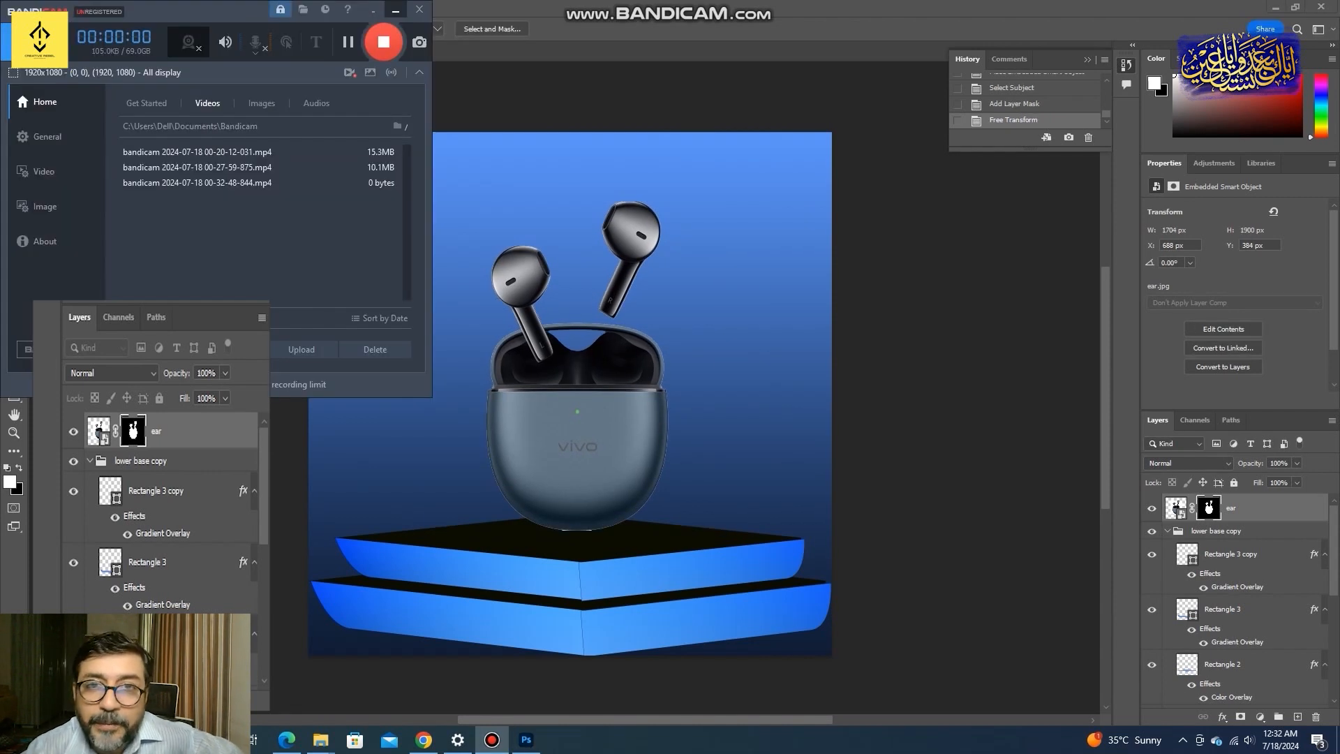
pyautogui.click(395, 10)
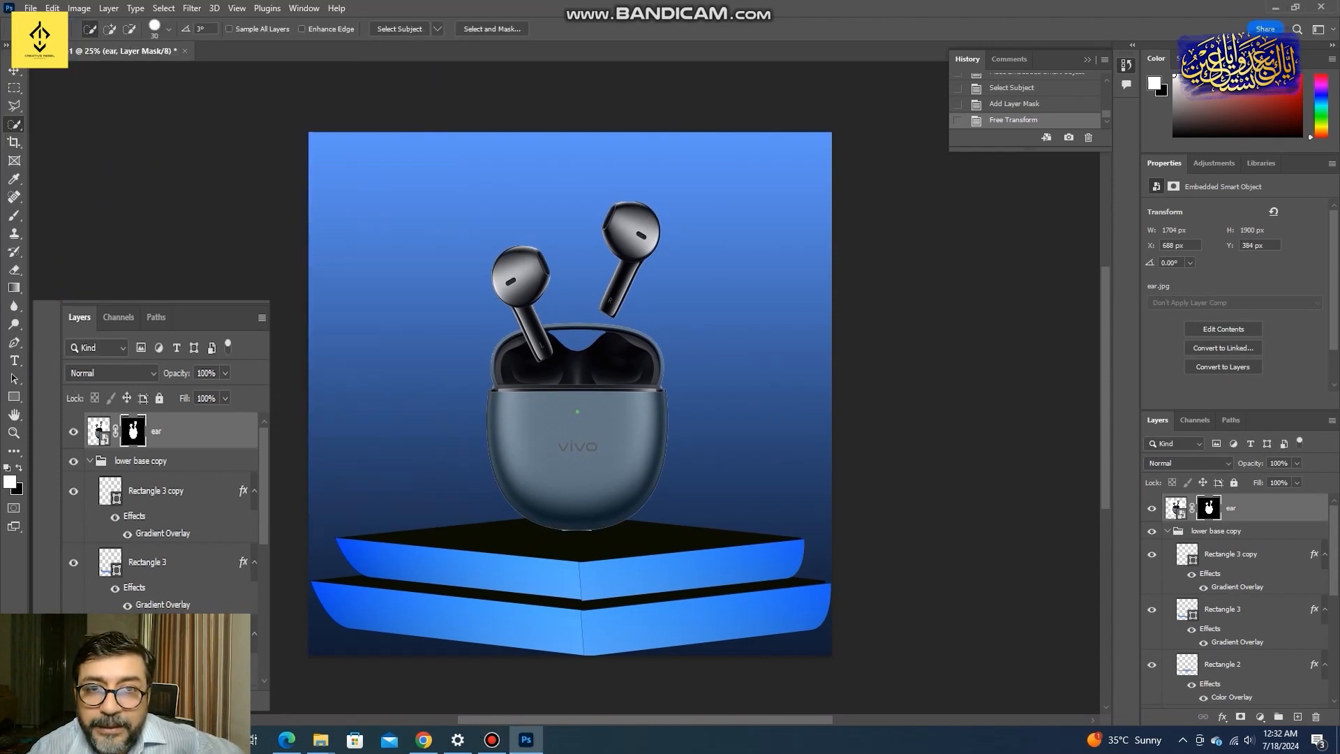
# Add a near-black (#101001) Outer Glow to the earbuds layer with 28% opacity, 51% spread and 8 px size
pyautogui.click(1177, 508)
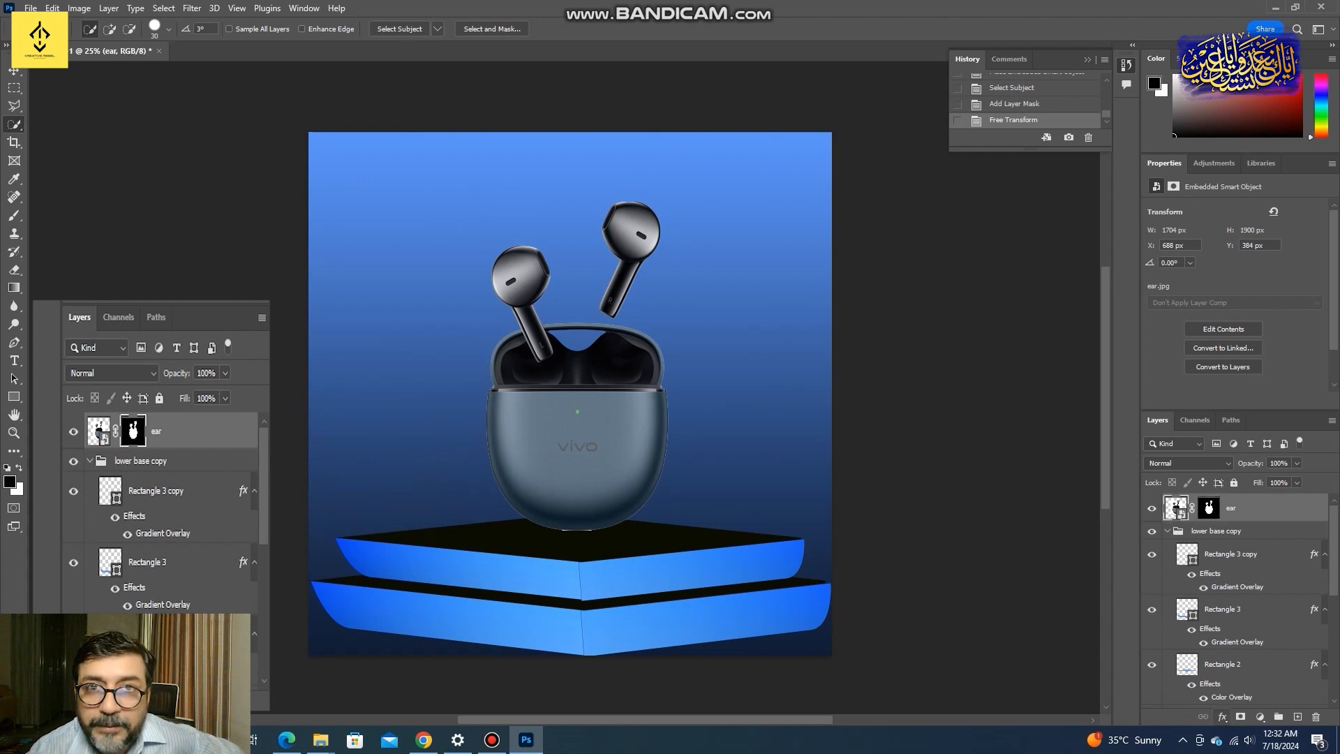
pyautogui.click(1222, 716)
pyautogui.click(1254, 698)
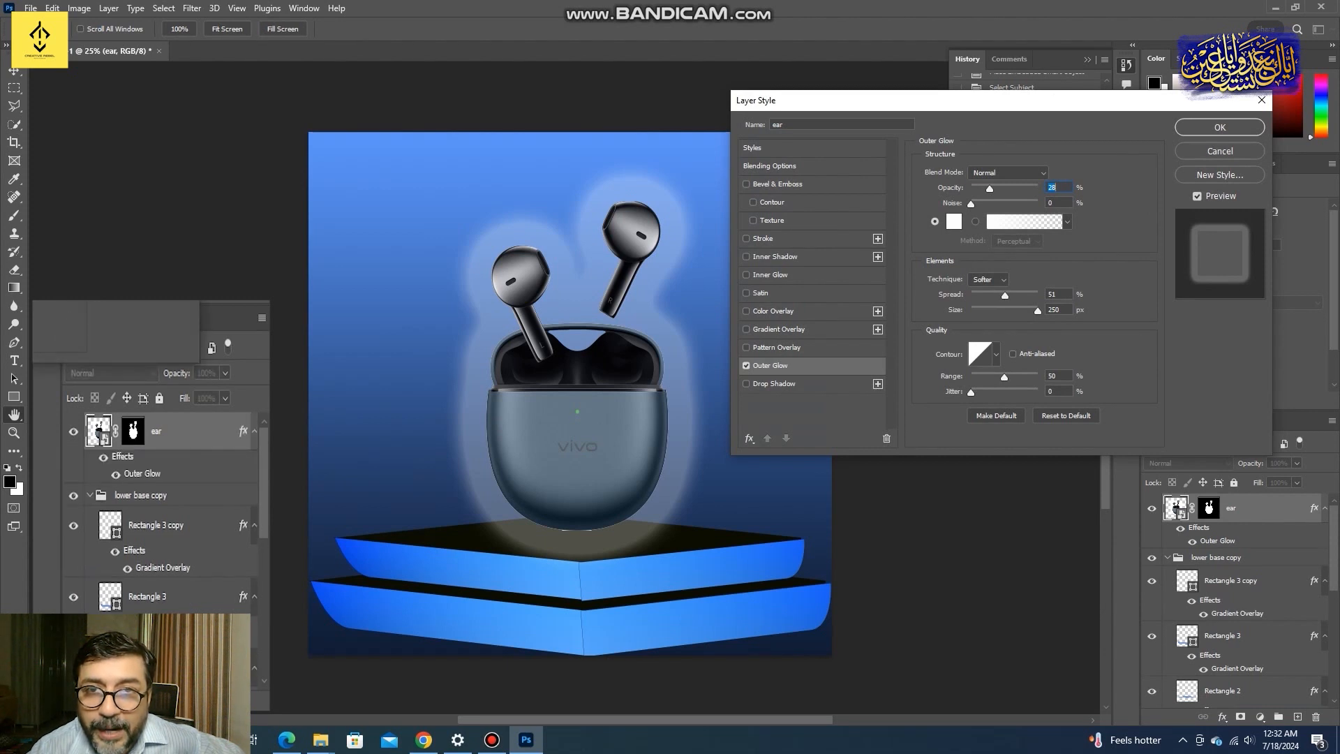
pyautogui.moveTo(1038, 310); pyautogui.dragTo(976, 311)
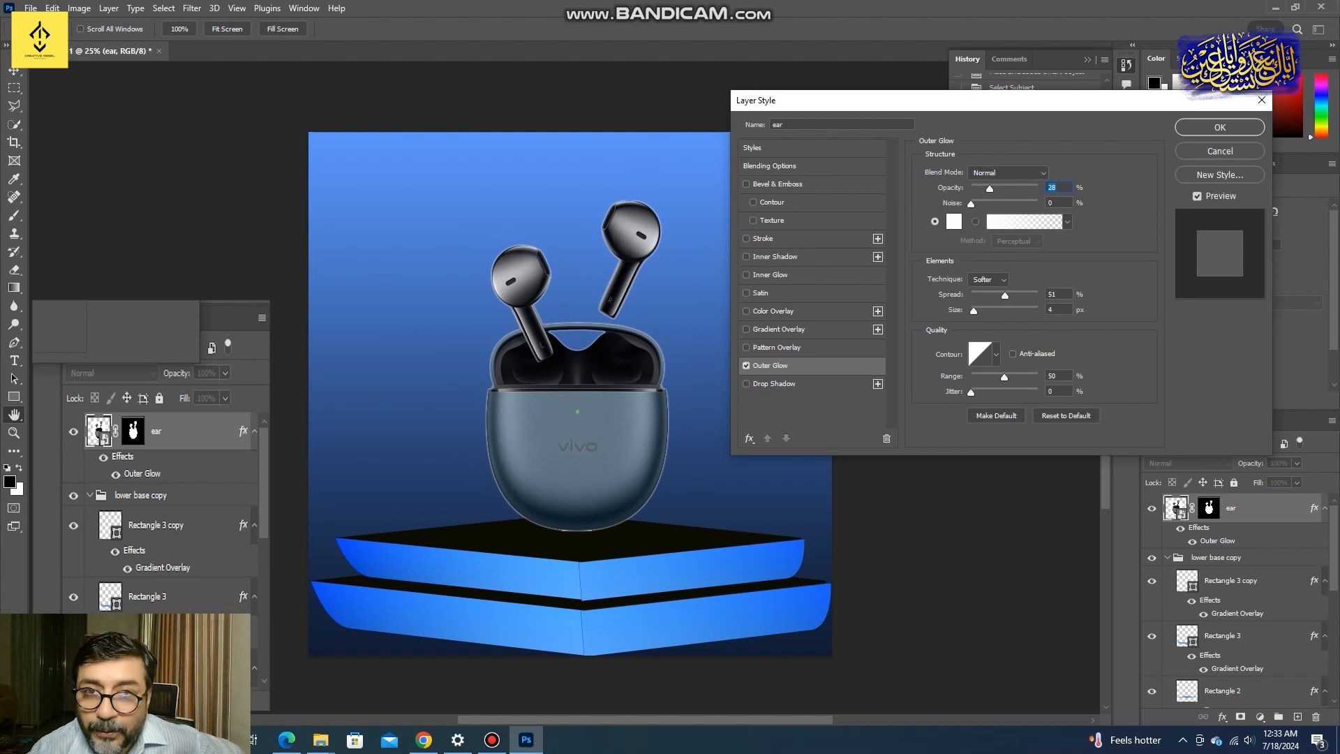
pyautogui.click(953, 221)
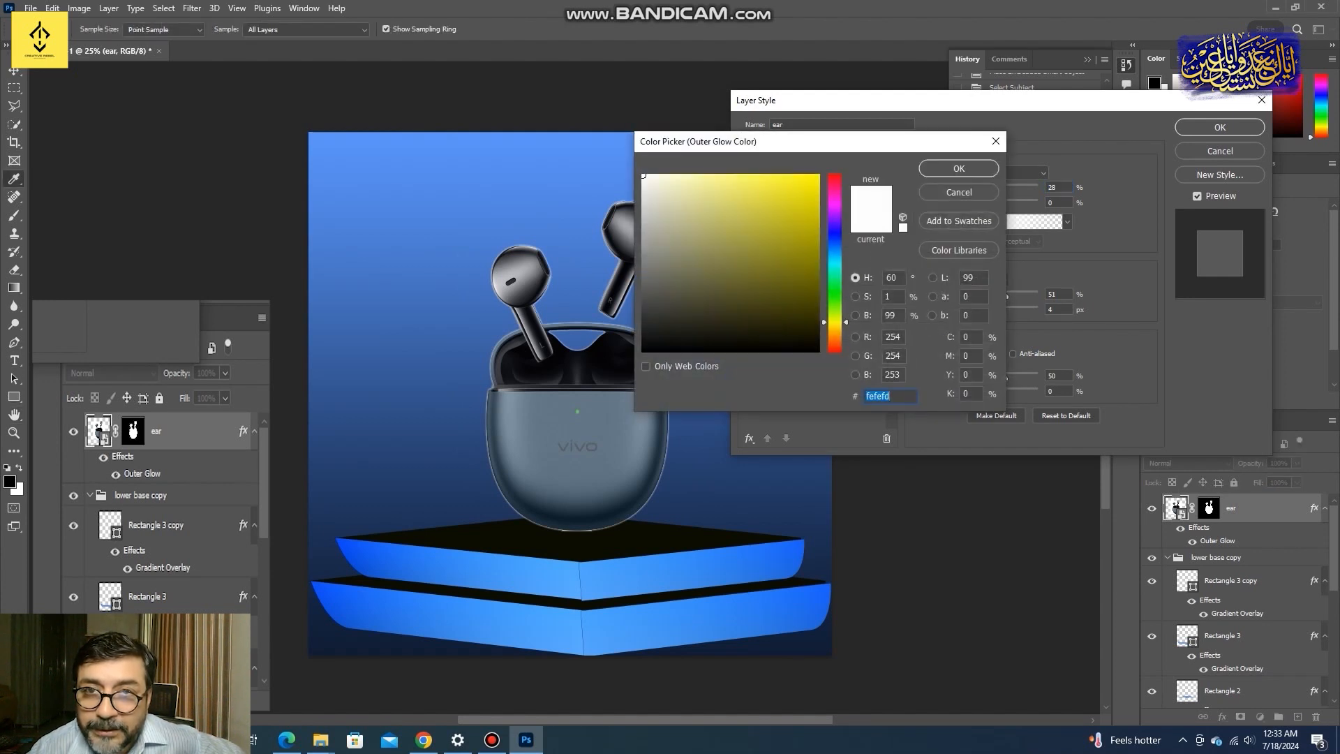
pyautogui.click(814, 340)
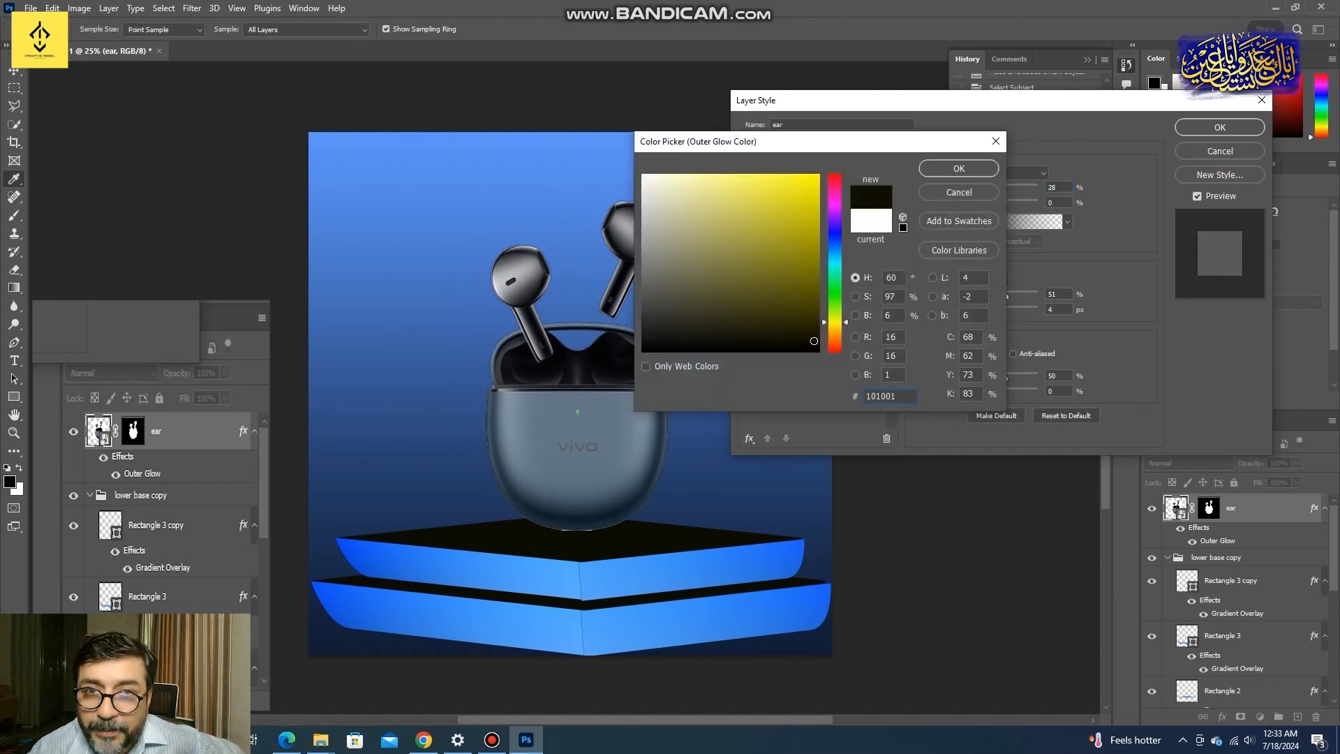
pyautogui.moveTo(867, 396); pyautogui.dragTo(896, 396)
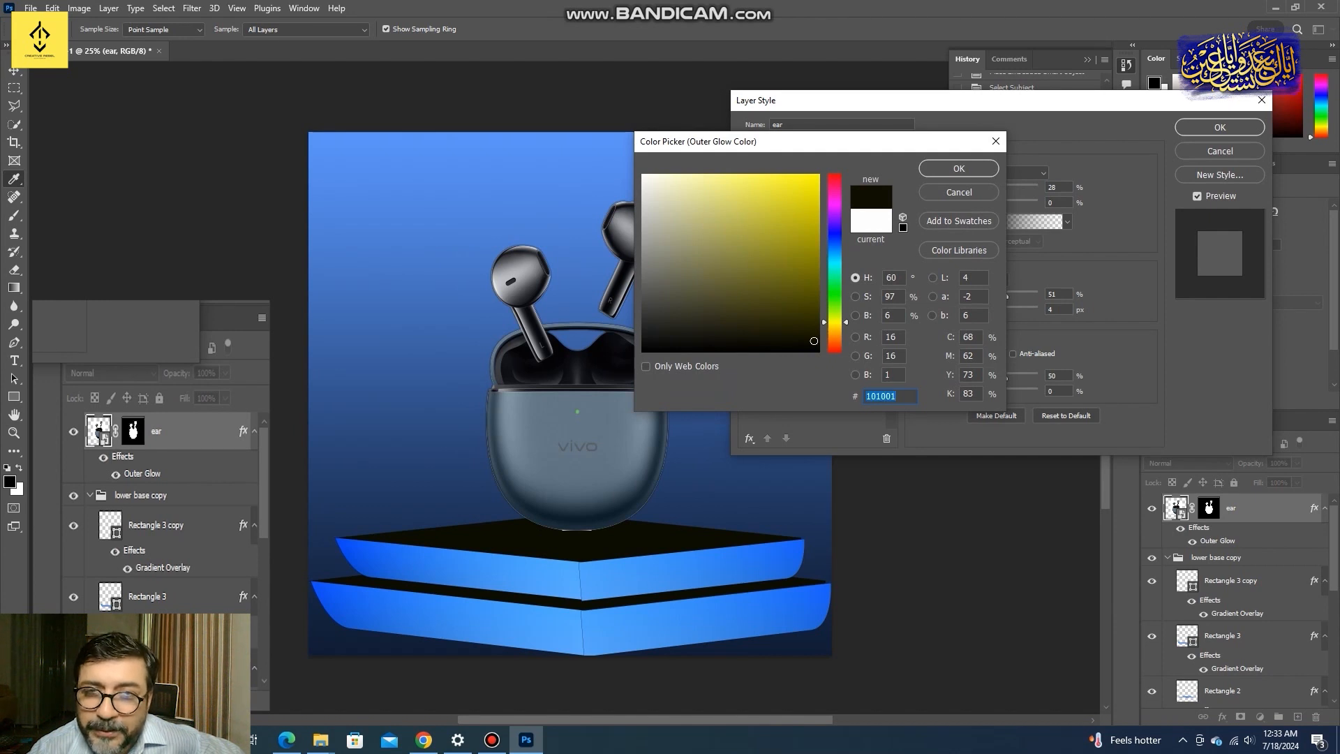
pyautogui.click(959, 169)
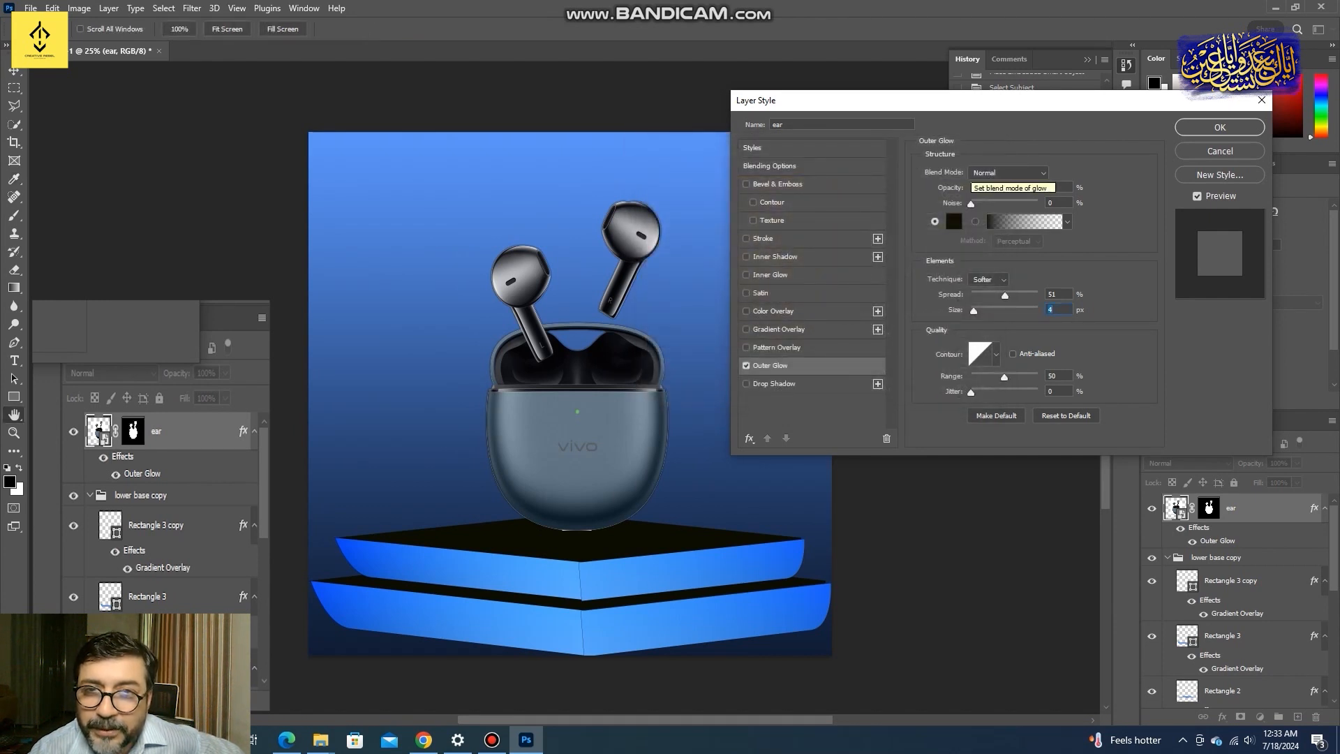
pyautogui.moveTo(974, 310); pyautogui.dragTo(976, 311)
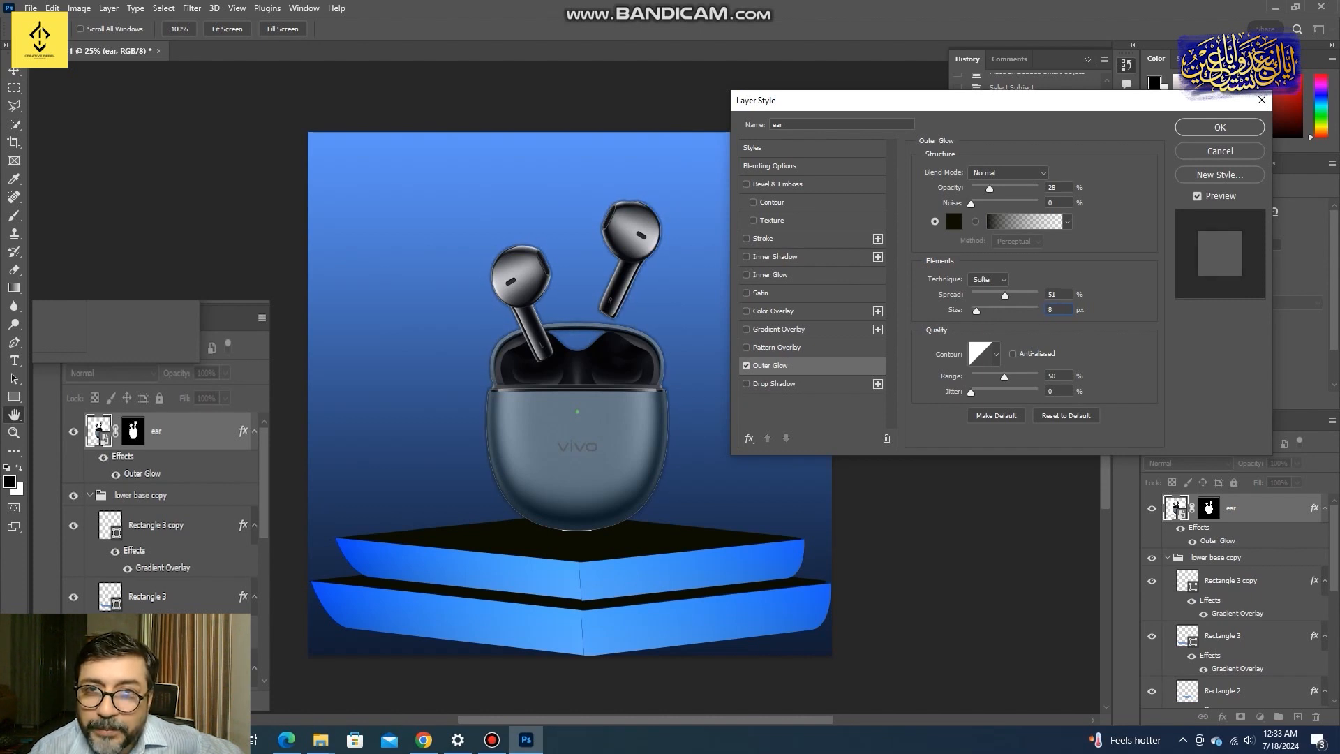
pyautogui.press('Return')
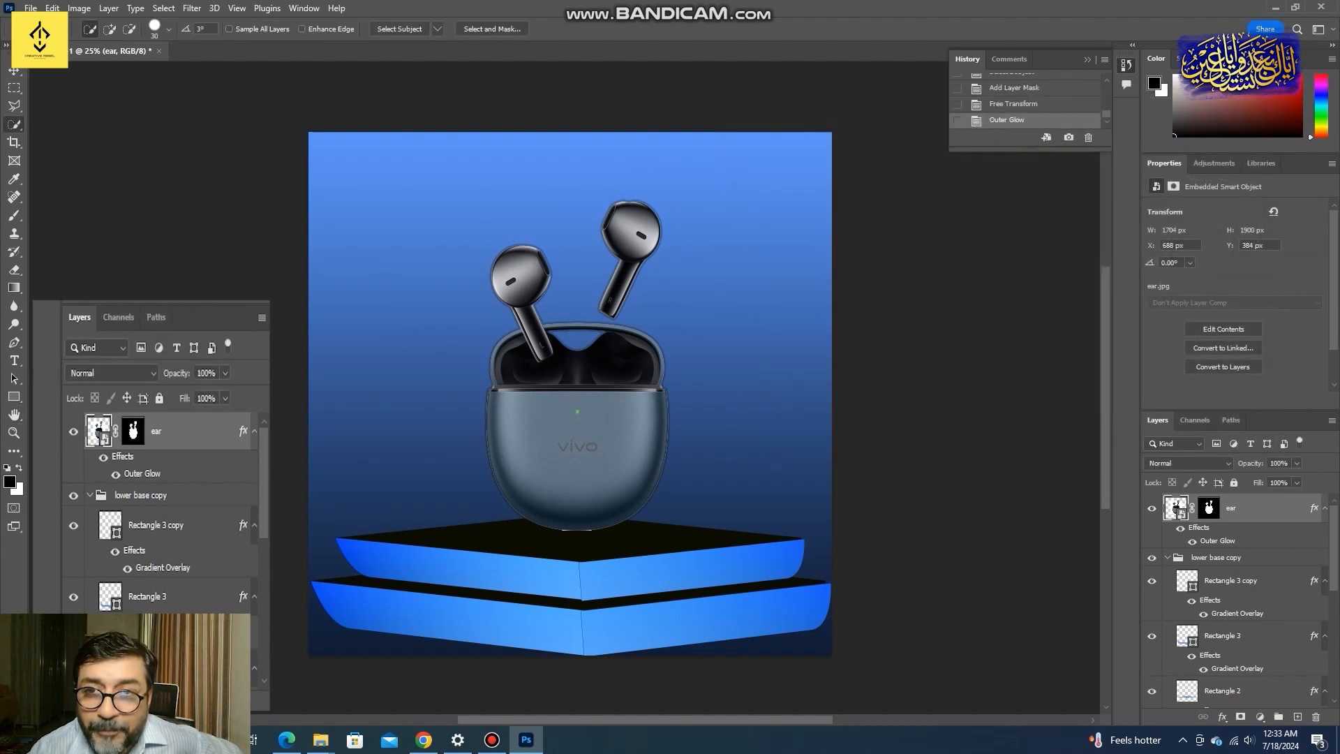
# Add a black Multiply Drop Shadow to the earbuds layer with 91% opacity, 2 px distance and about 79 px size
pyautogui.click(1222, 717)
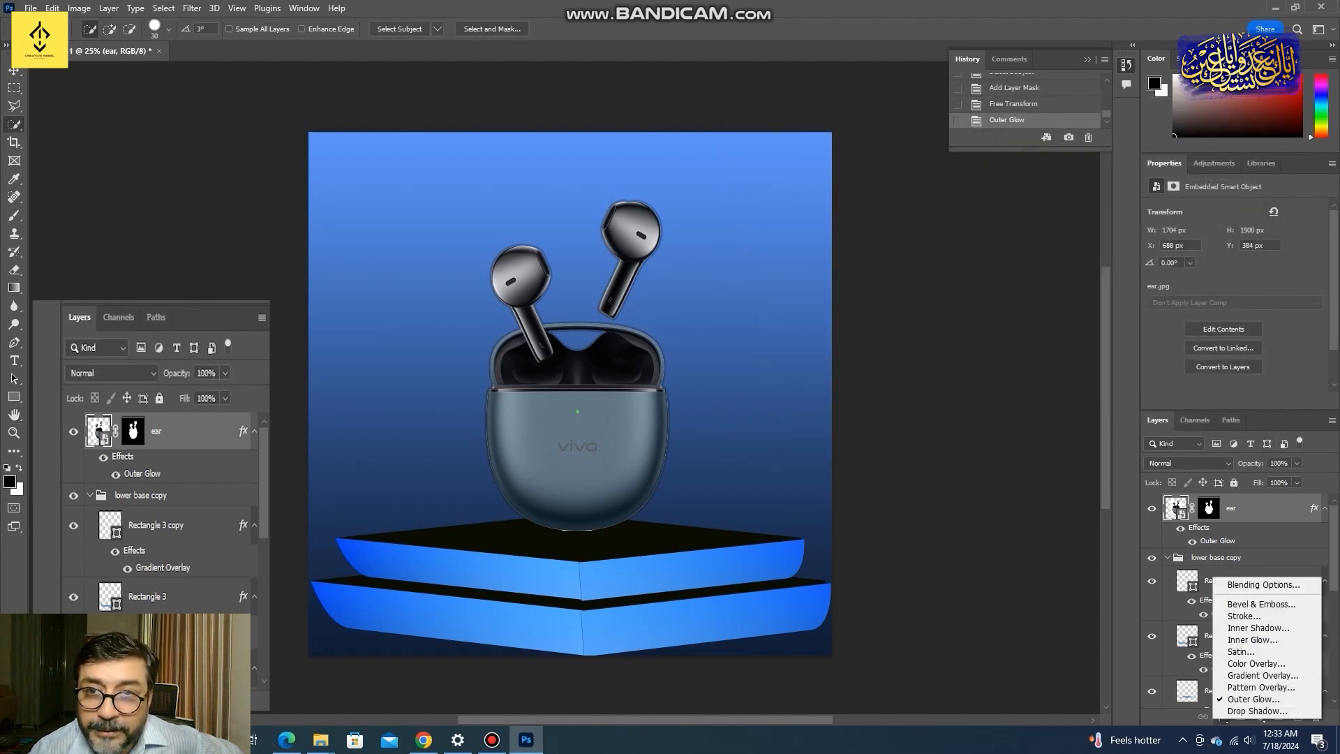
pyautogui.click(1253, 711)
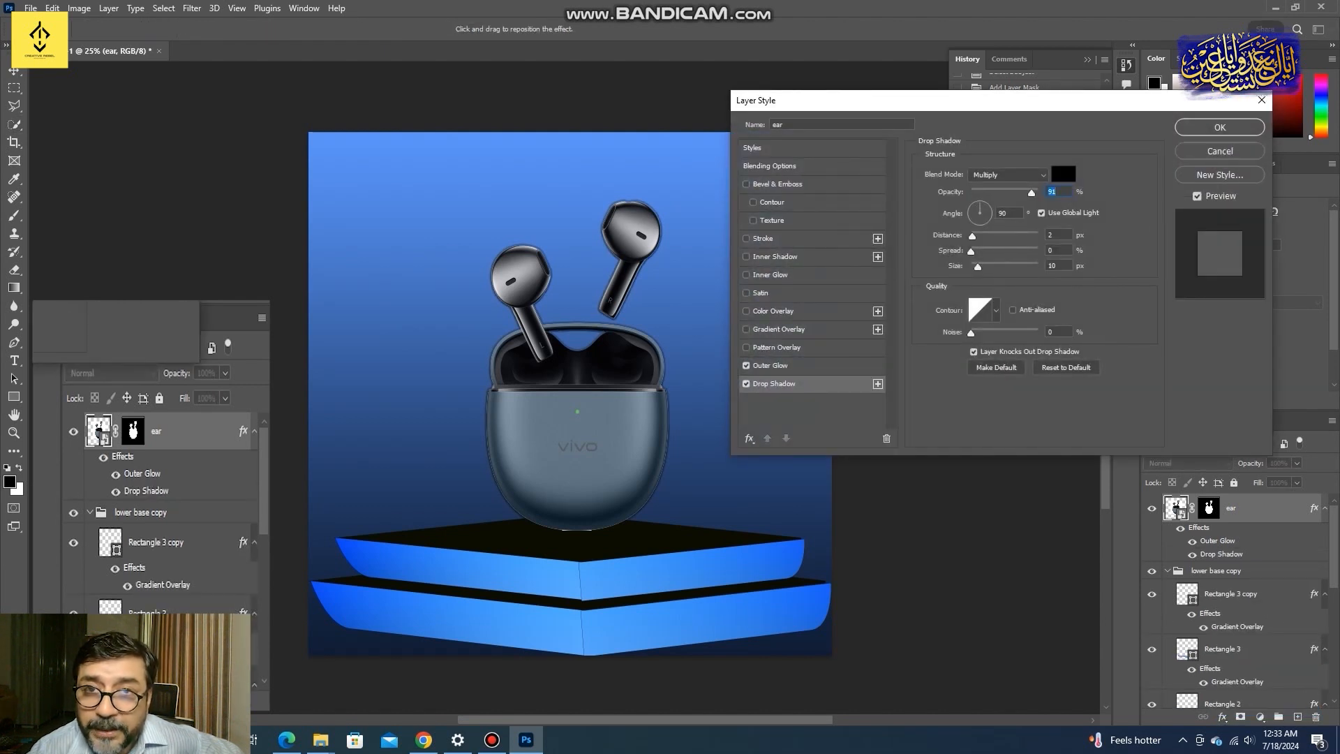
pyautogui.moveTo(978, 267)
pyautogui.mouseDown()
pyautogui.moveTo(1012, 266)
pyautogui.moveTo(995, 267)
pyautogui.mouseUp()
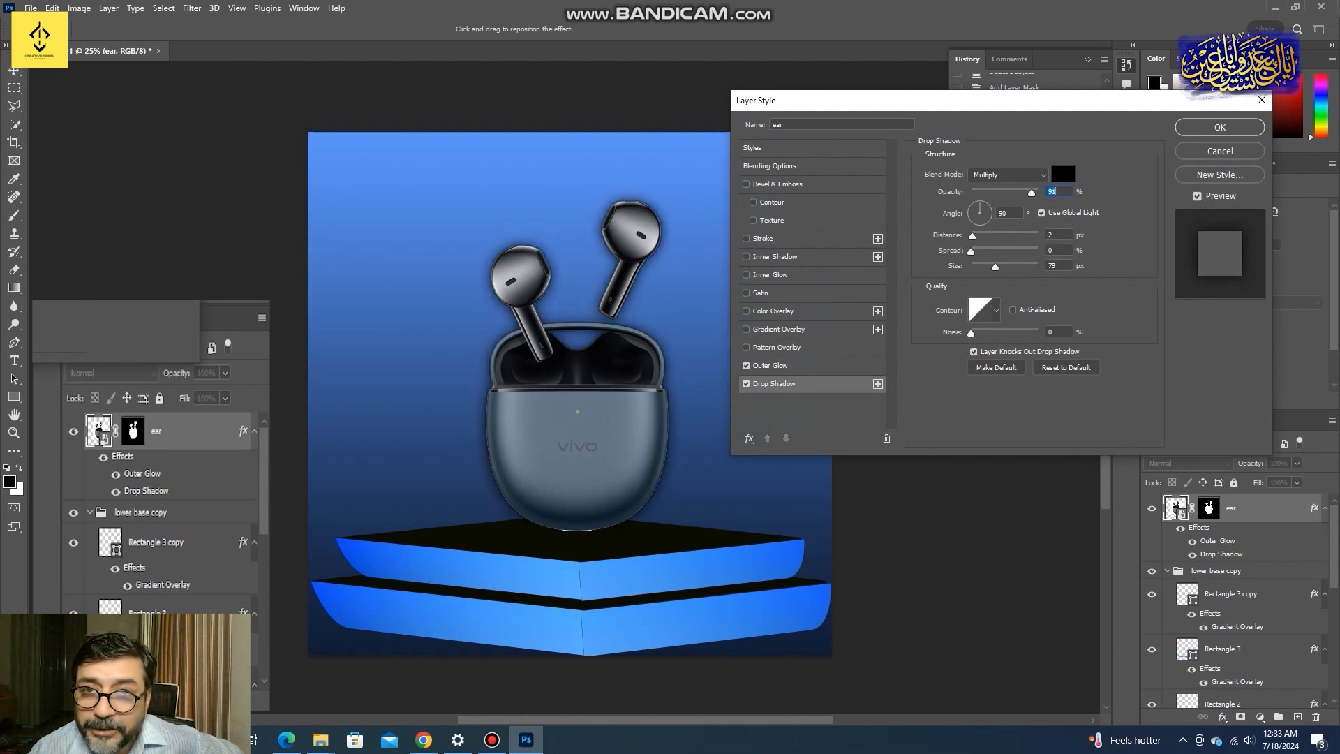
pyautogui.click(996, 266)
pyautogui.press('Return')
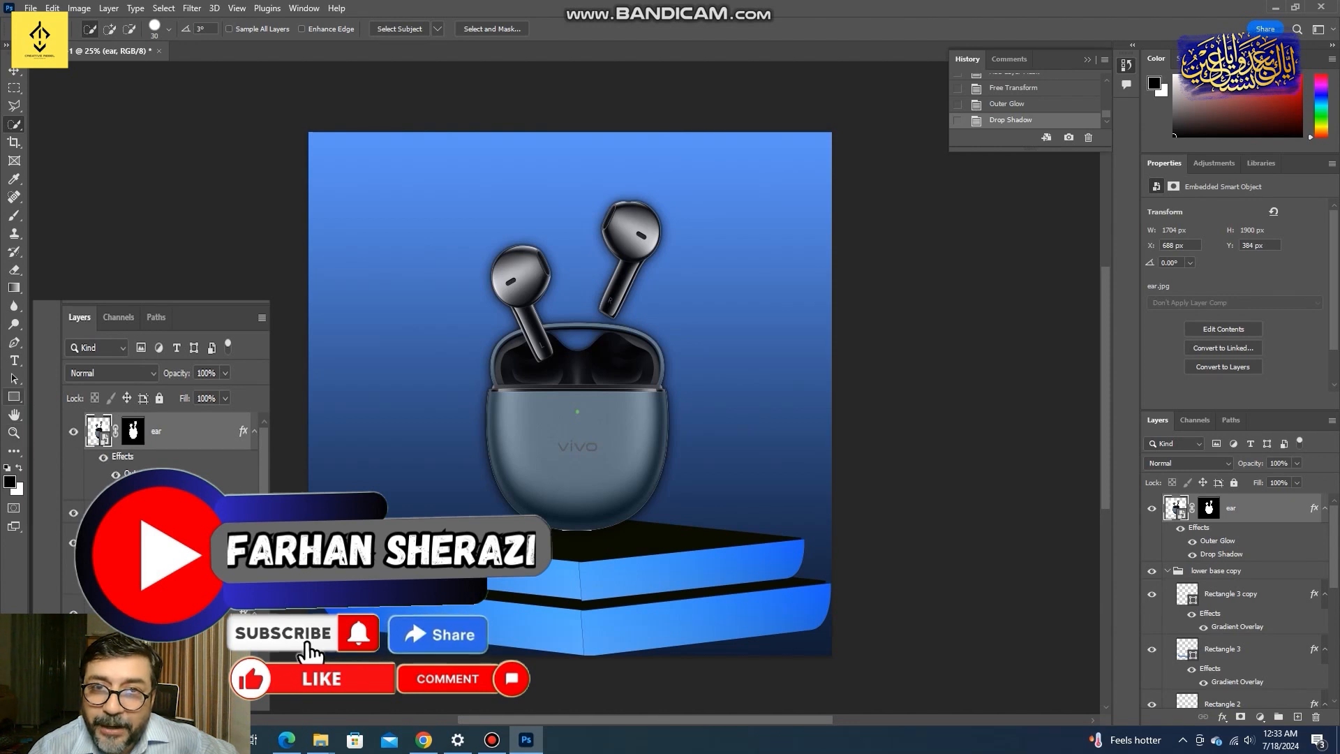
# Draw a flat black ellipse of about 702 × 164 px on the upper tier's top face and shift it left beneath the case
pyautogui.rightClick(14, 397)
pyautogui.click(62, 409)
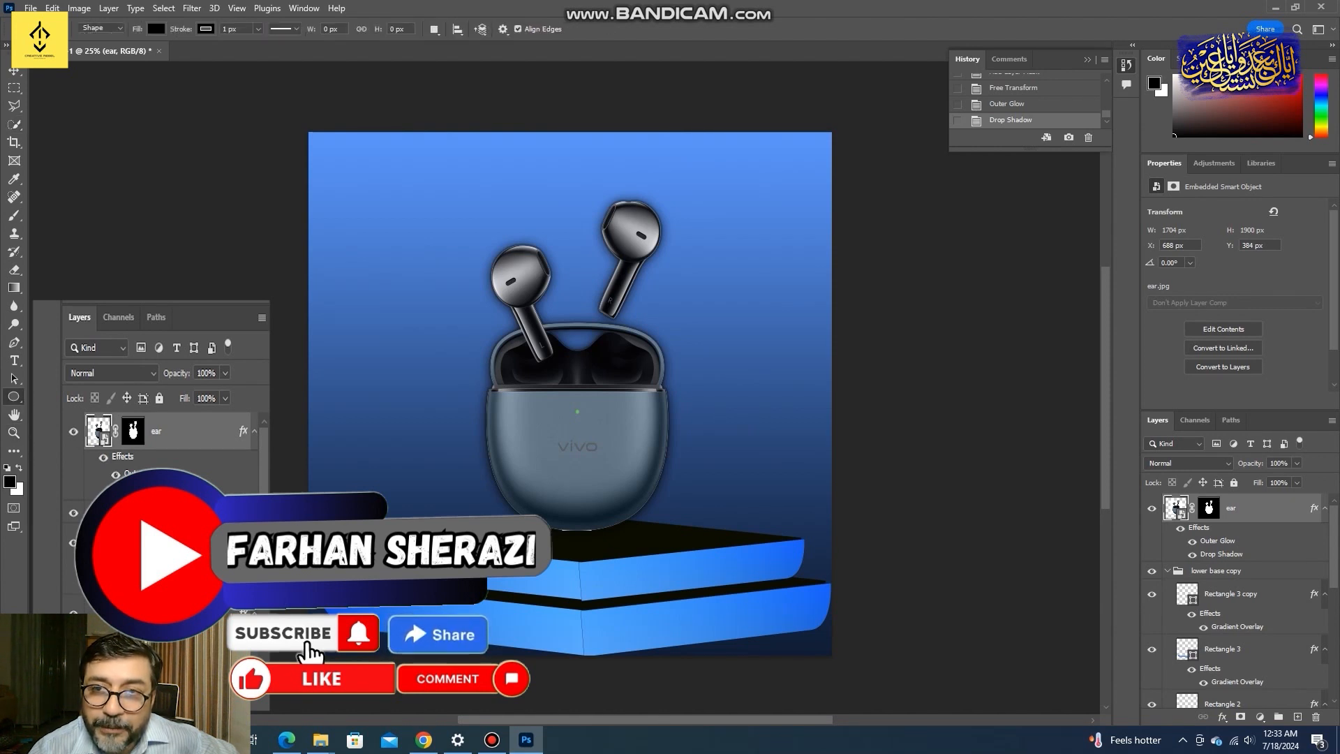
pyautogui.moveTo(533, 533); pyautogui.dragTo(655, 556)
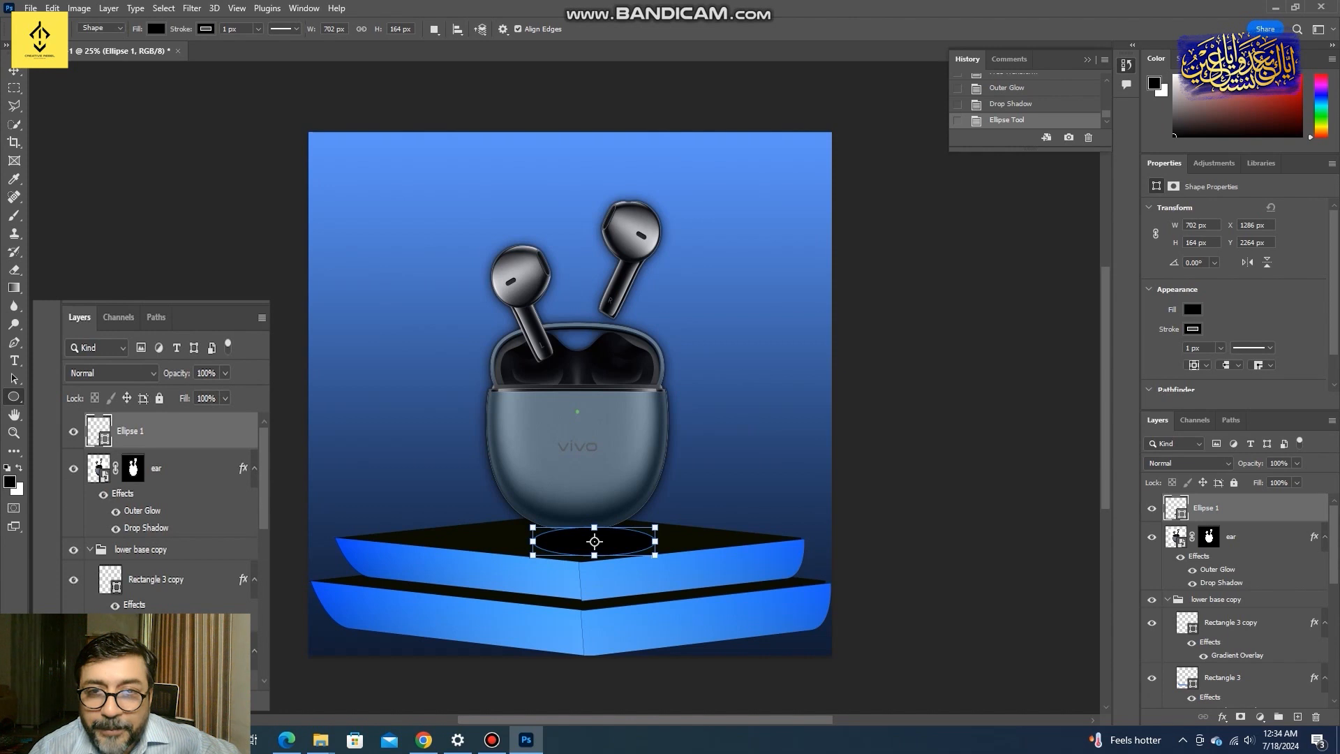
pyautogui.click(14, 71)
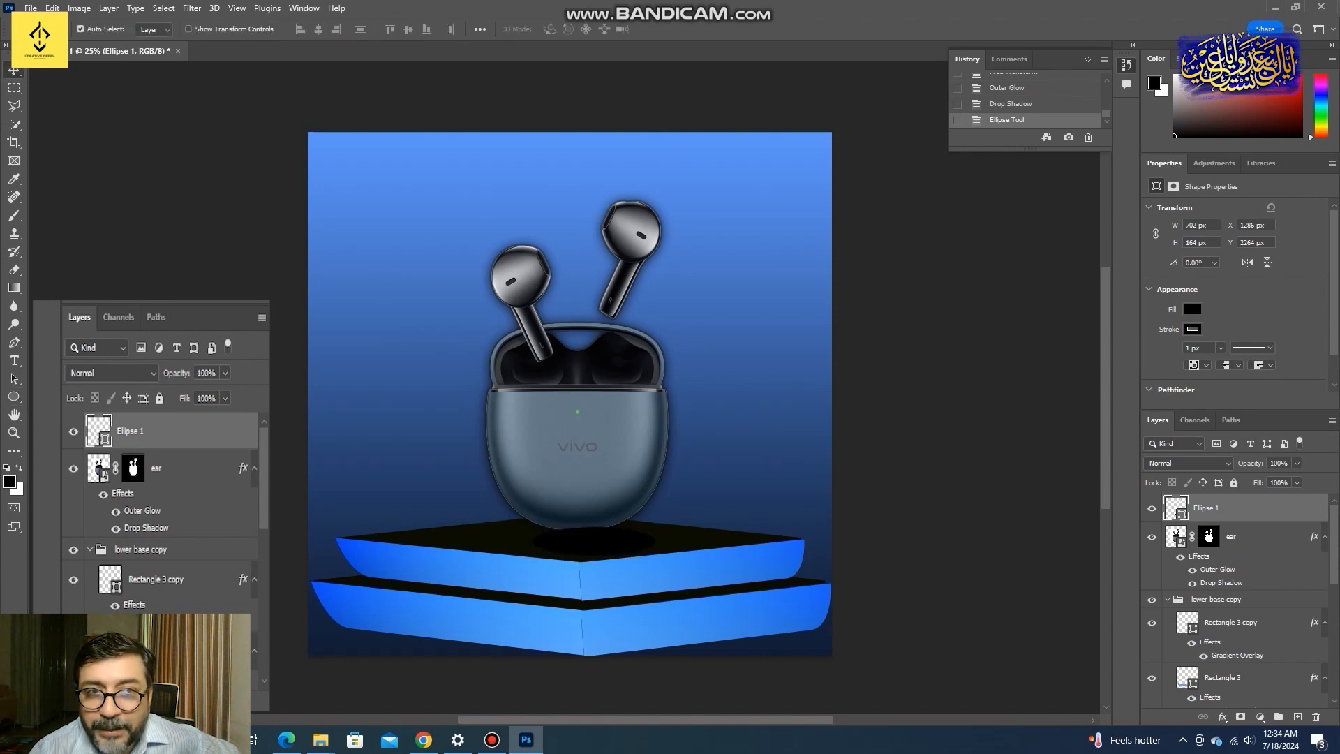
pyautogui.moveTo(615, 538); pyautogui.dragTo(593, 537)
# Reposition the black ellipse beneath the earbuds case at X 1174 px, Y 2288 px
pyautogui.hotkey('ctrl', 't')
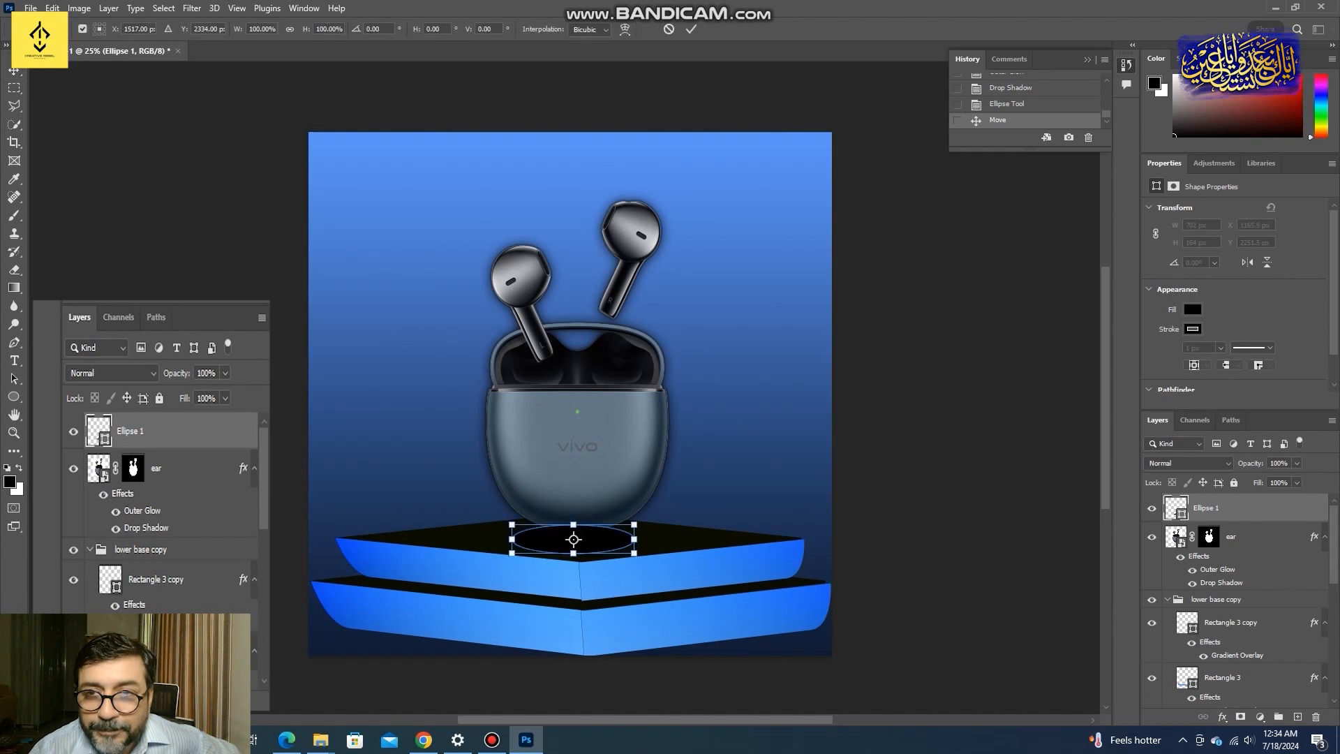
pyautogui.press('Right')
pyautogui.press('Right')
pyautogui.press('Right')
pyautogui.press('Right')
pyautogui.press('Down')
pyautogui.press('Down')
pyautogui.press('Down')
pyautogui.press('Down')
pyautogui.moveTo(576, 544); pyautogui.dragTo(574, 544)
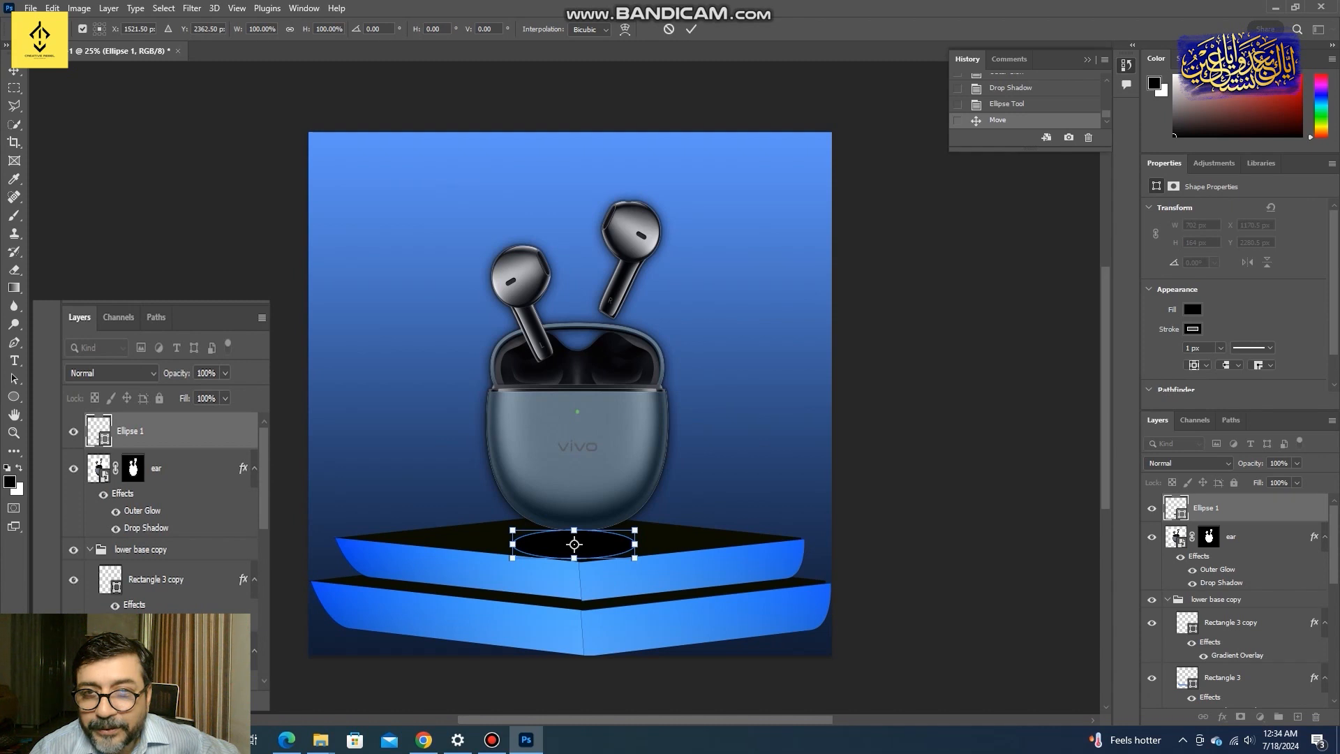
pyautogui.press('Return')
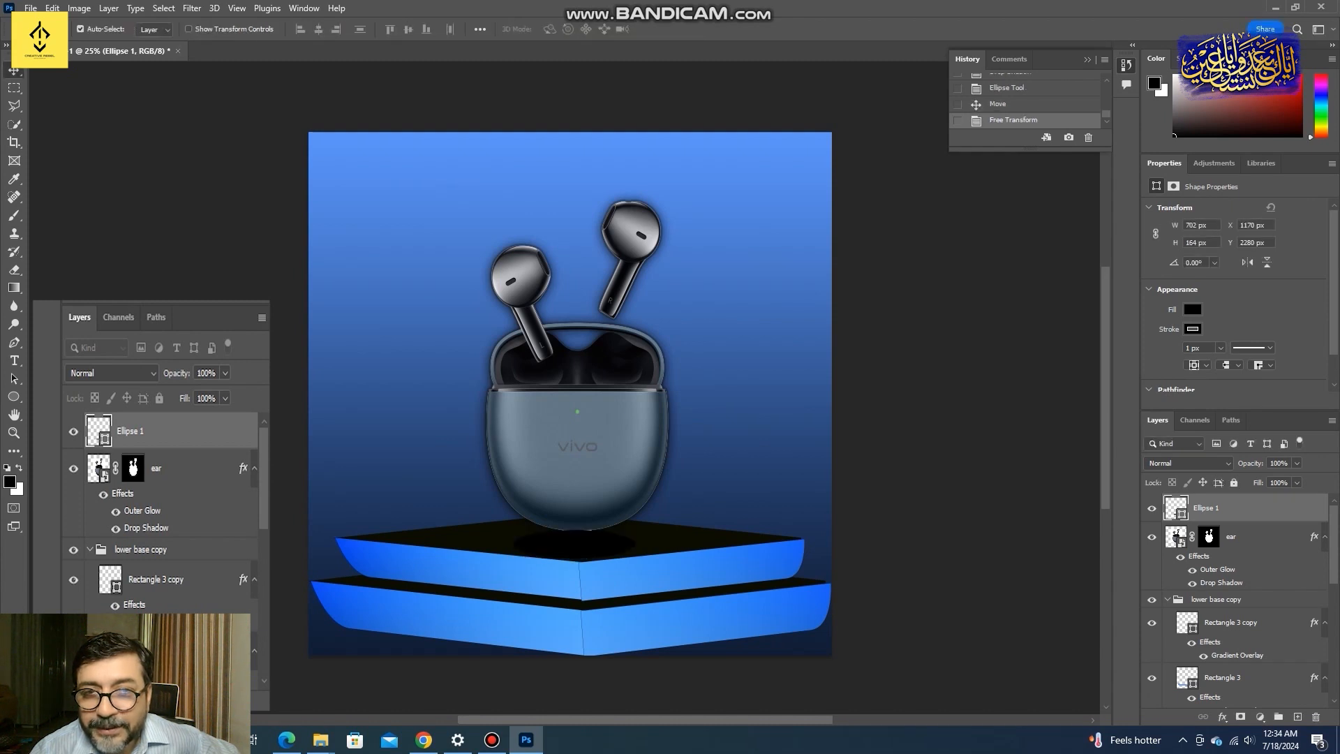
pyautogui.press('Up')
pyautogui.press('Up')
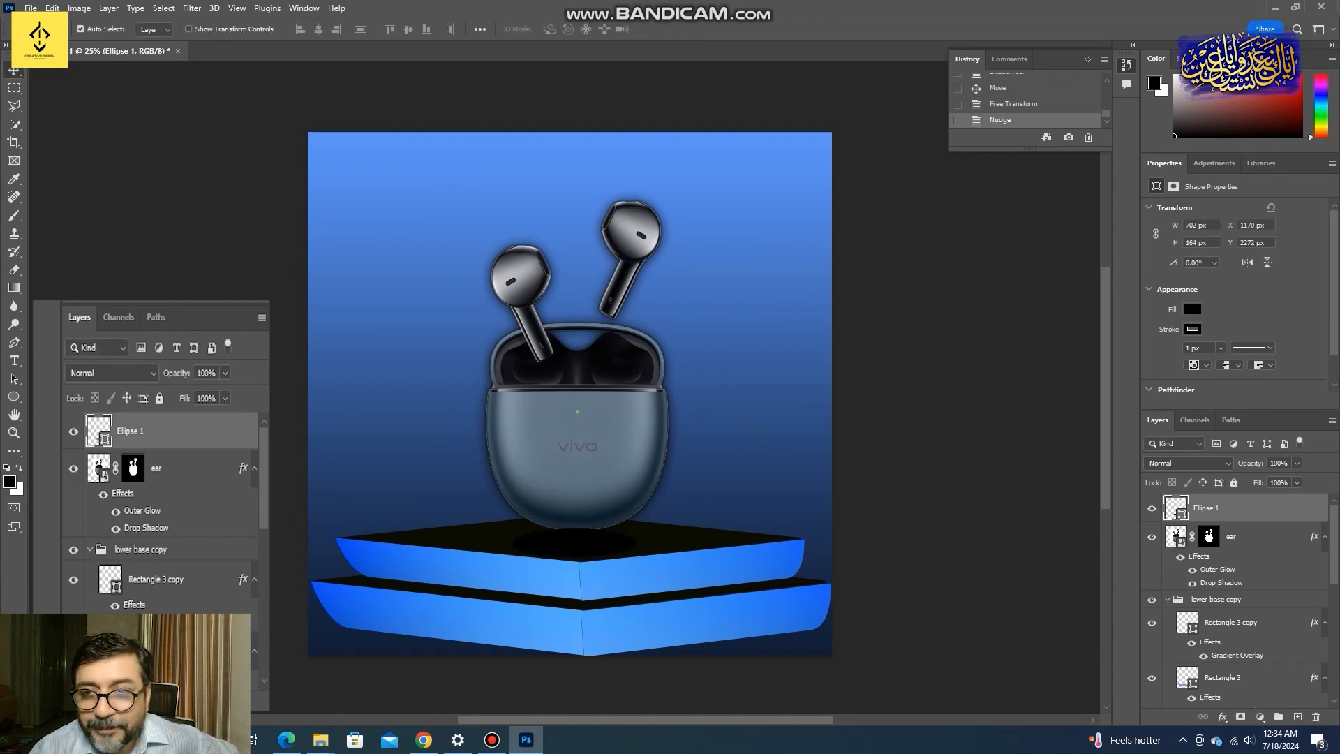
pyautogui.press('Down')
pyautogui.press('Down')
pyautogui.press('Down')
pyautogui.press('Down')
pyautogui.press('Down')
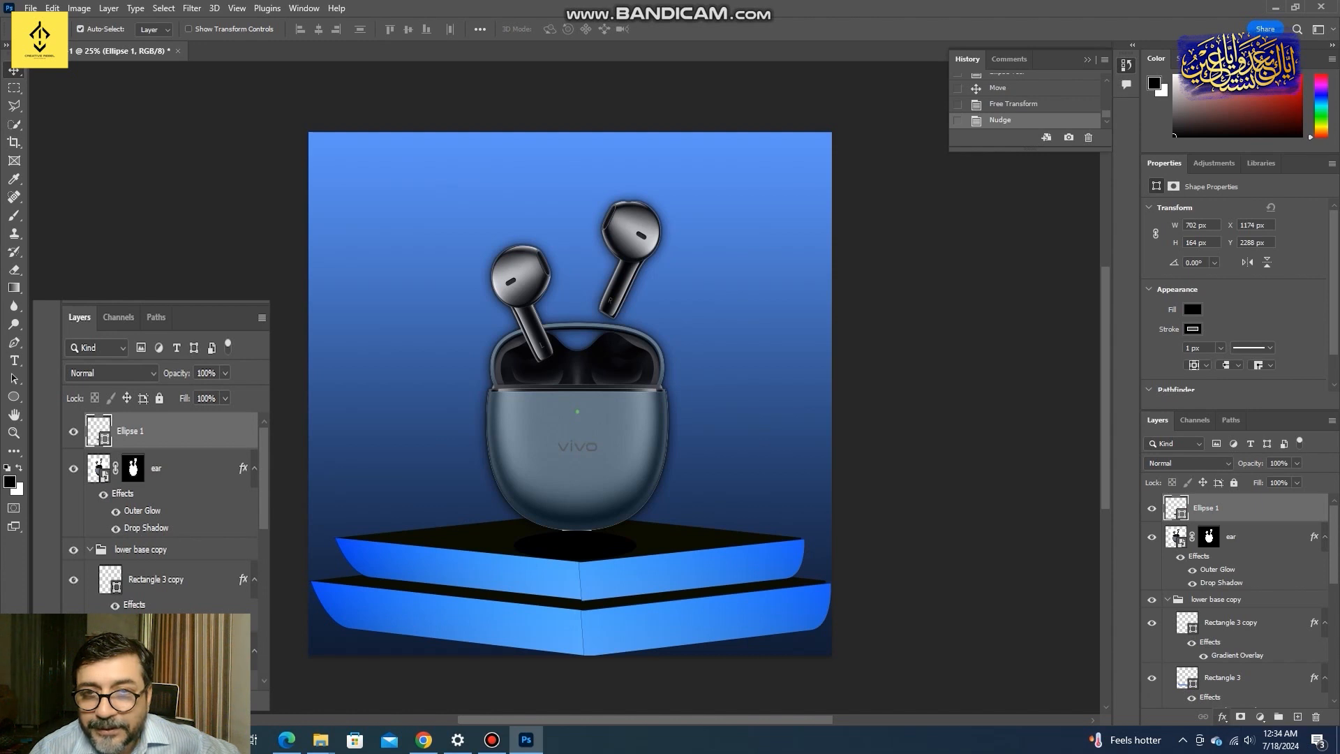
# Add a near-white Multiply Drop Shadow to the ellipse with 91% opacity, 2 px distance, 17% spread and 62 px size, without an Outer Glow
pyautogui.click(1222, 717)
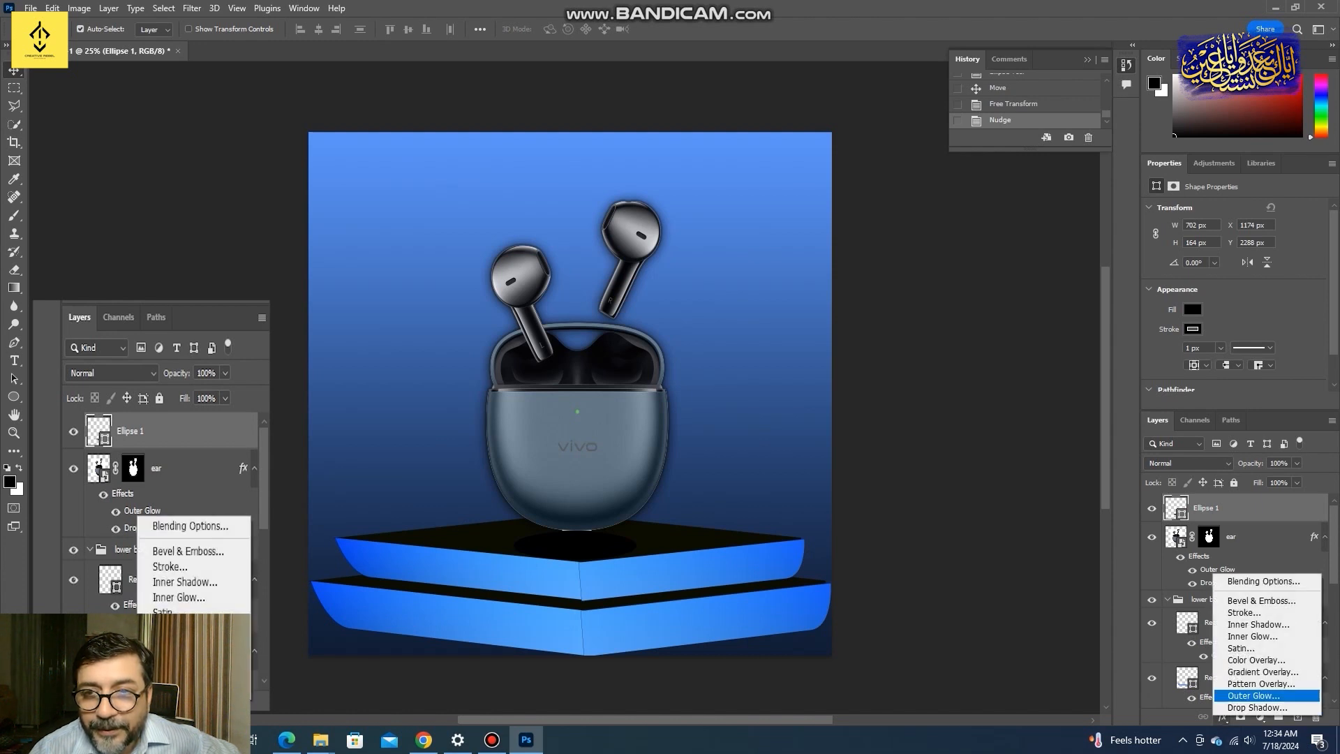
pyautogui.click(1254, 695)
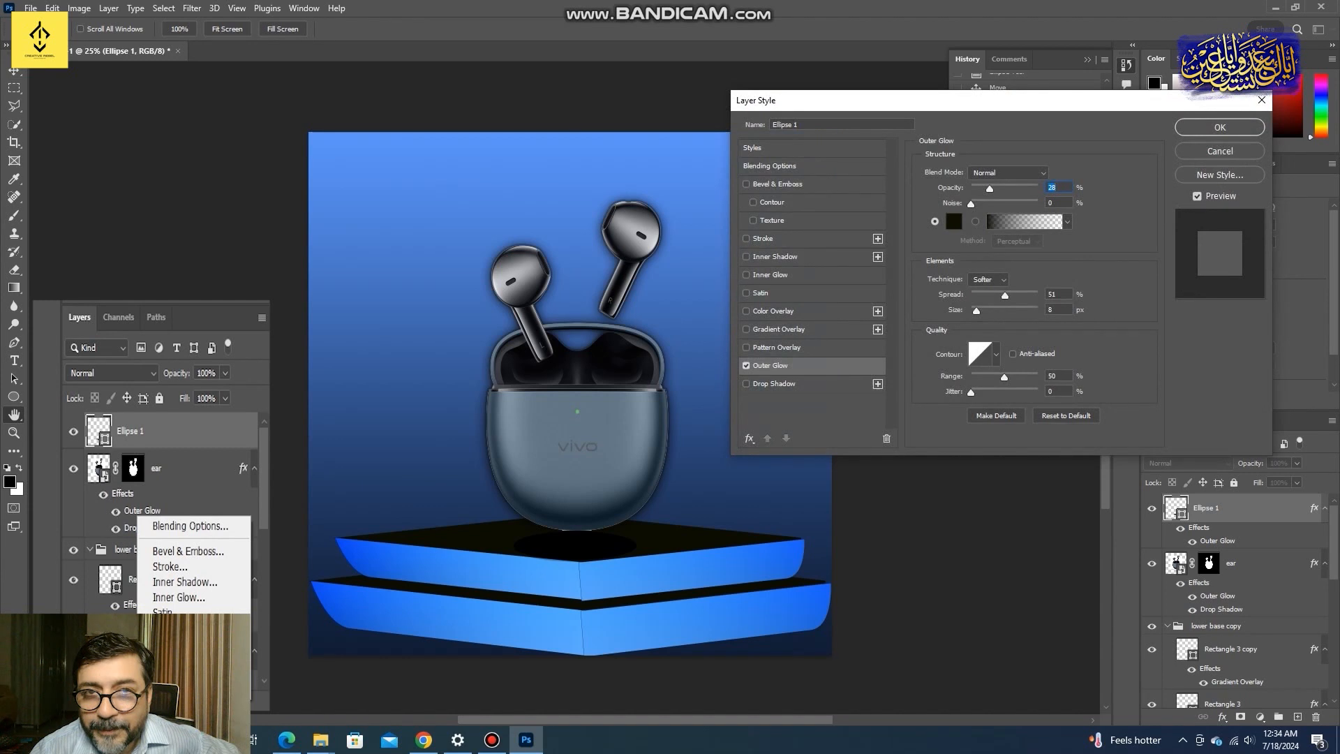
pyautogui.click(953, 222)
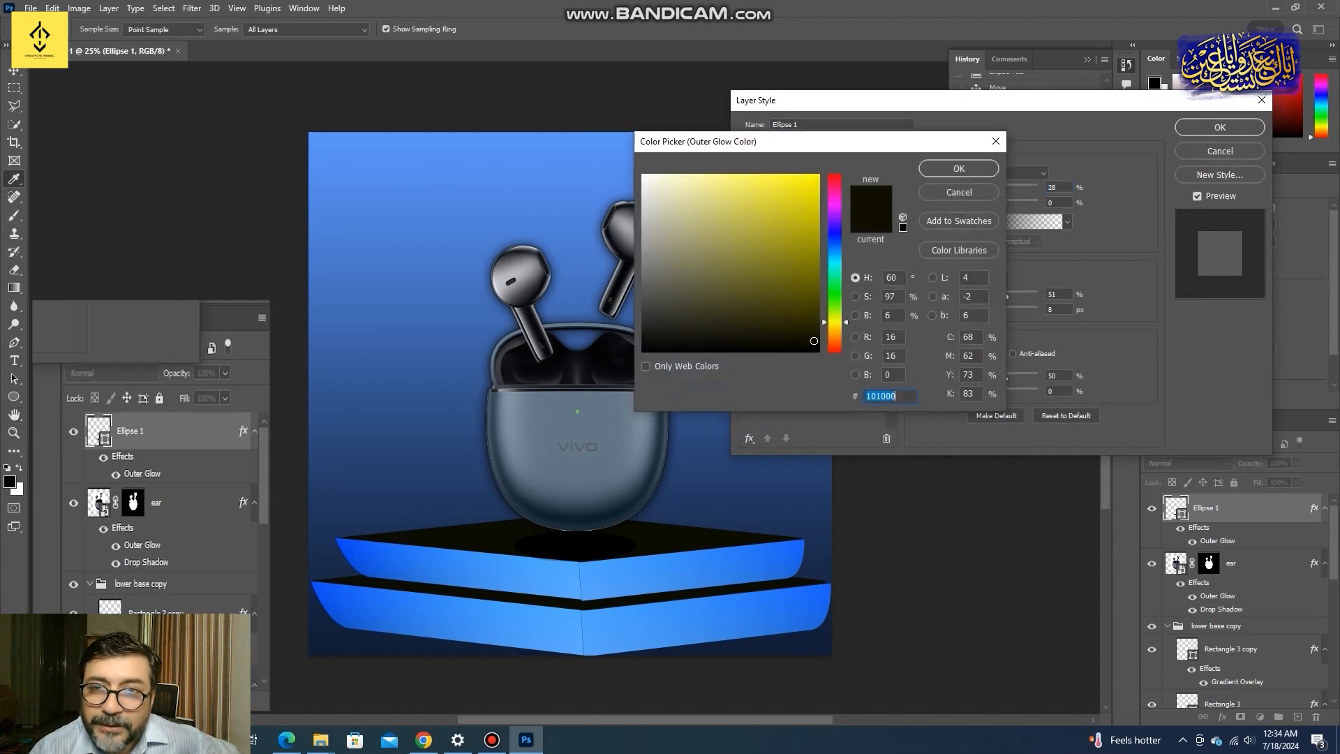
pyautogui.click(644, 178)
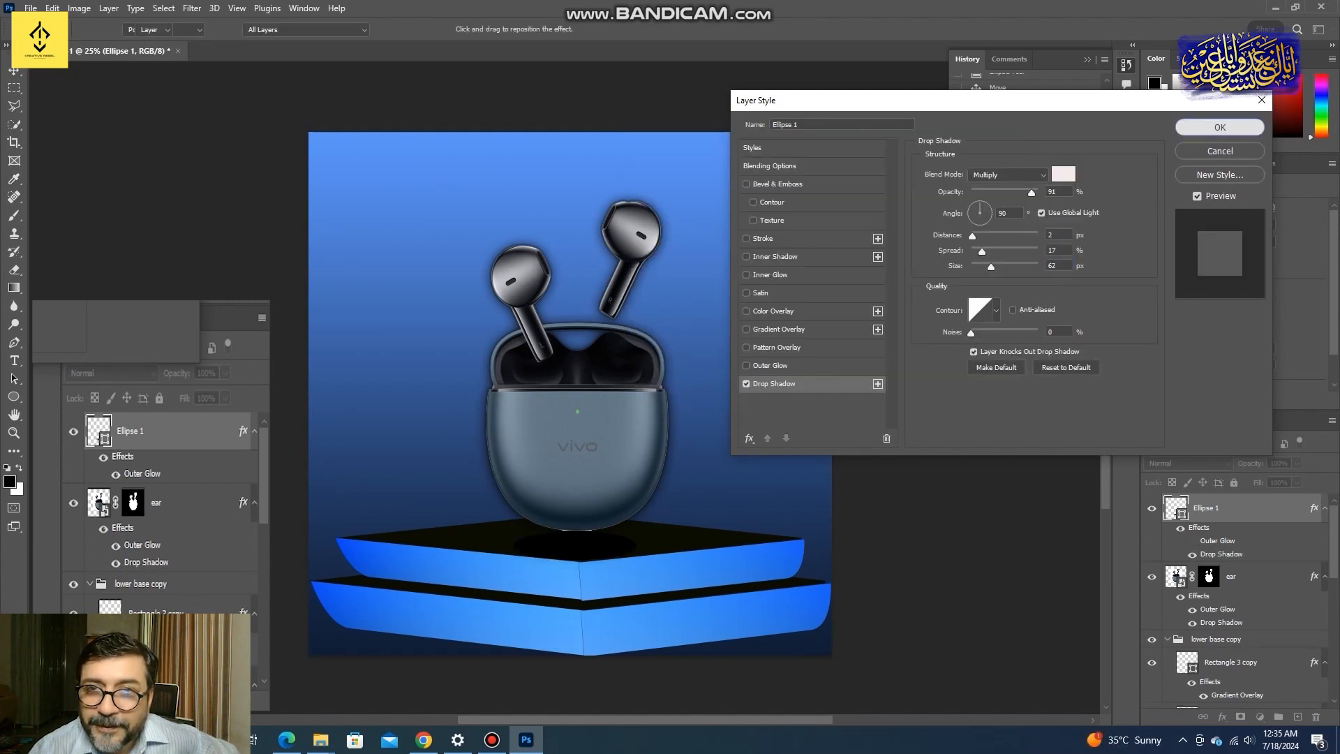
pyautogui.click(1221, 127)
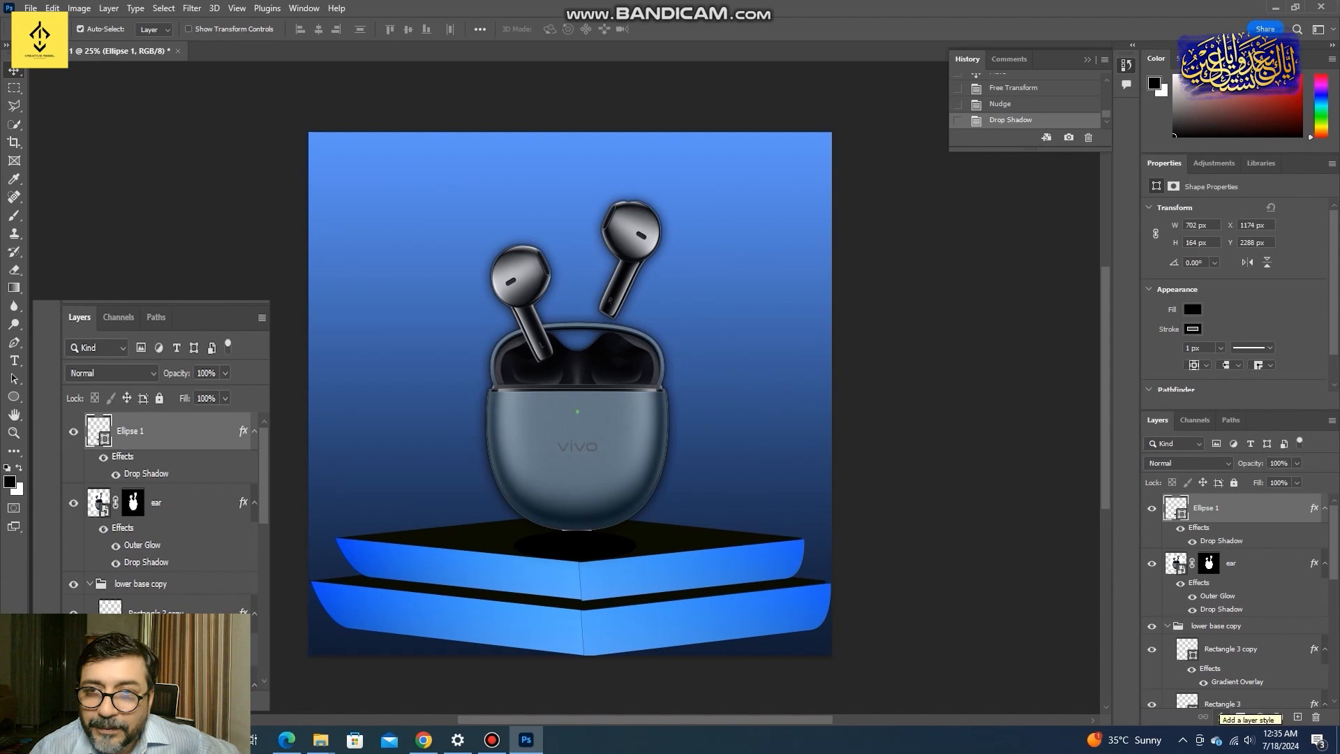
# Add a light grey (#dddddc) Color Overlay to the ellipse in Normal mode at 100% opacity
pyautogui.click(1223, 717)
pyautogui.click(1256, 661)
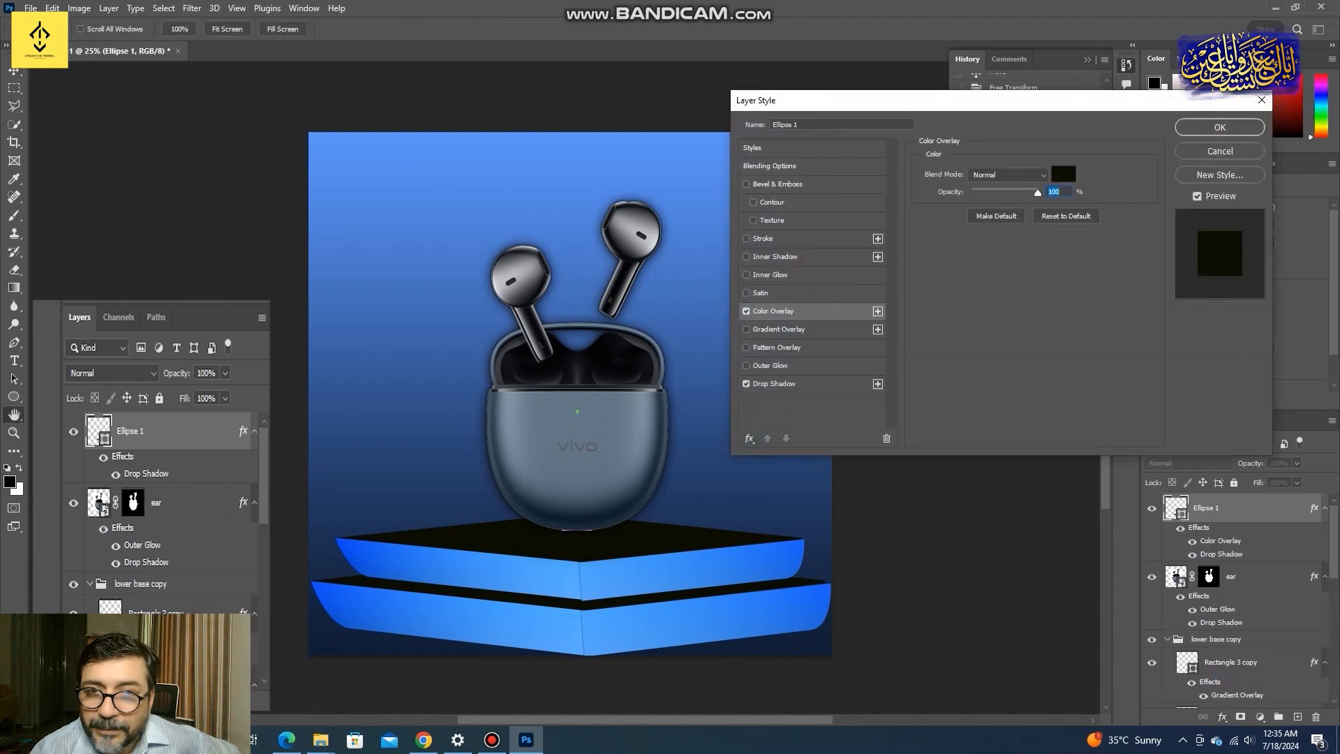
pyautogui.click(1063, 174)
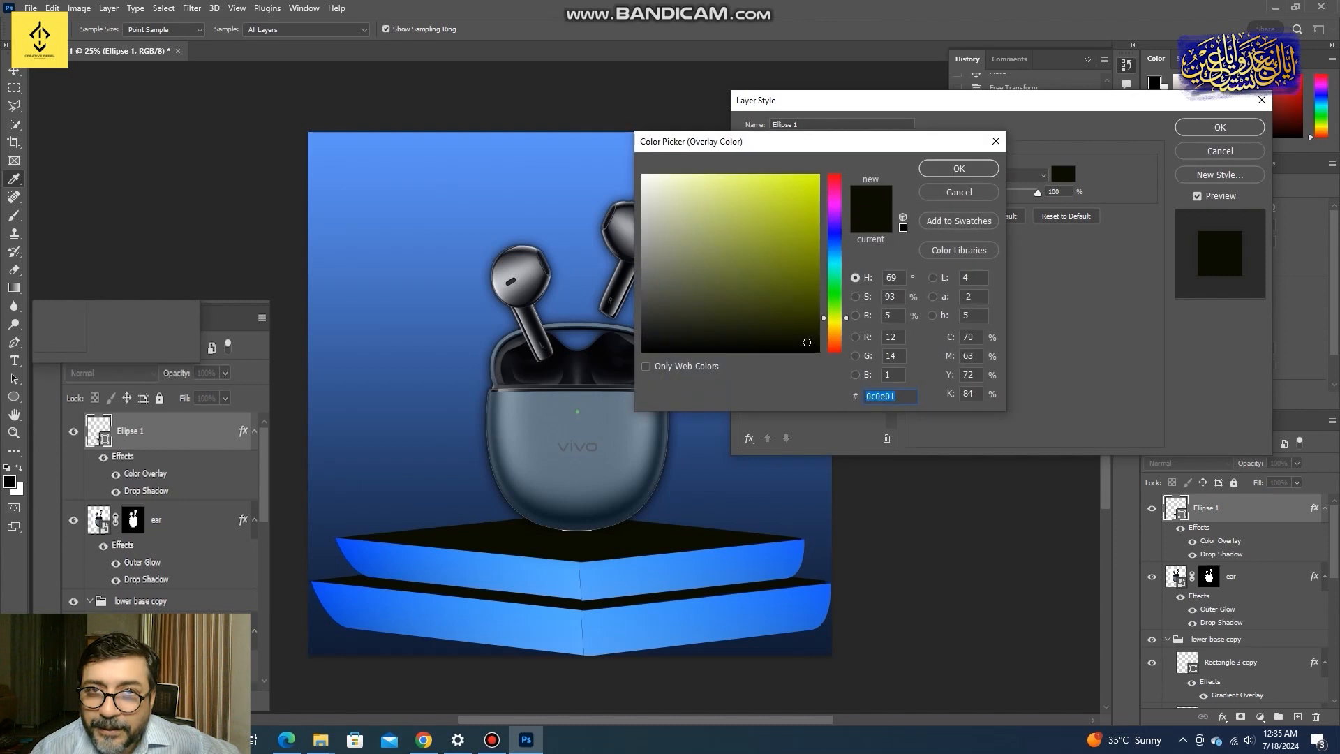
pyautogui.click(643, 197)
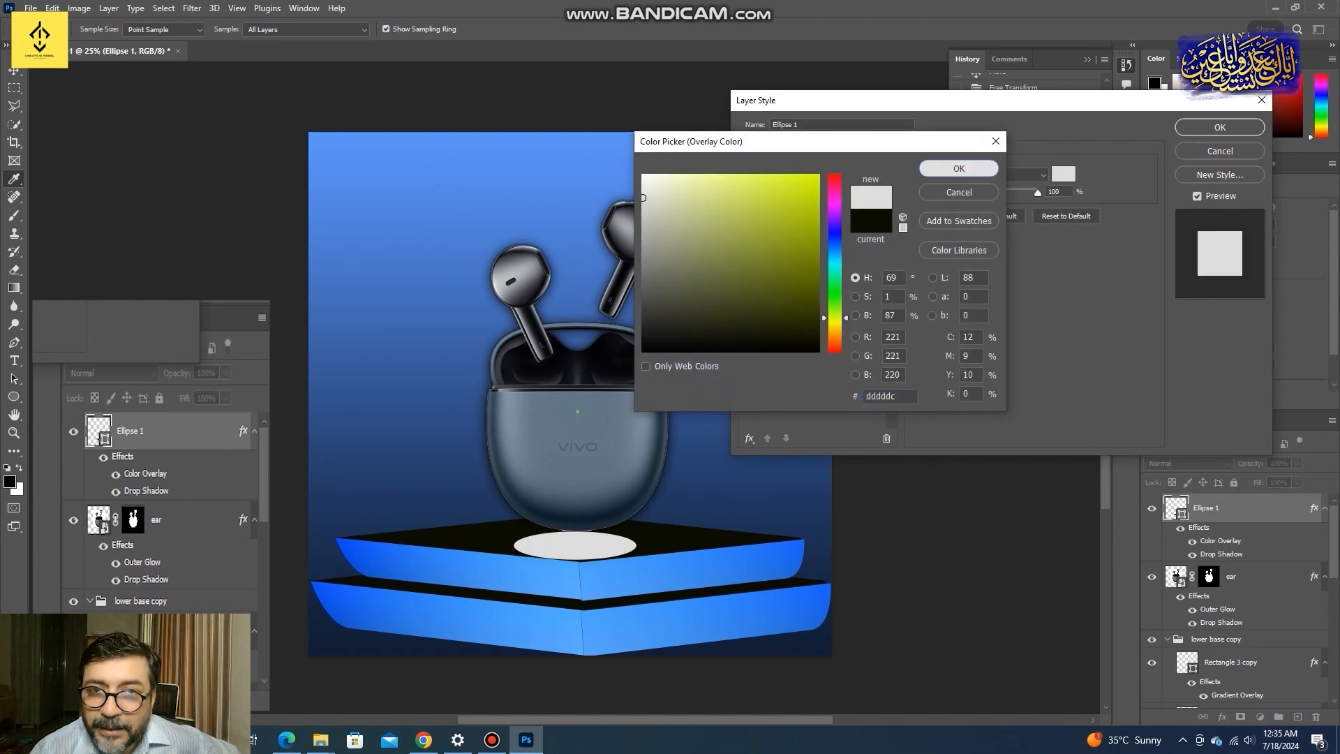
pyautogui.press('Return')
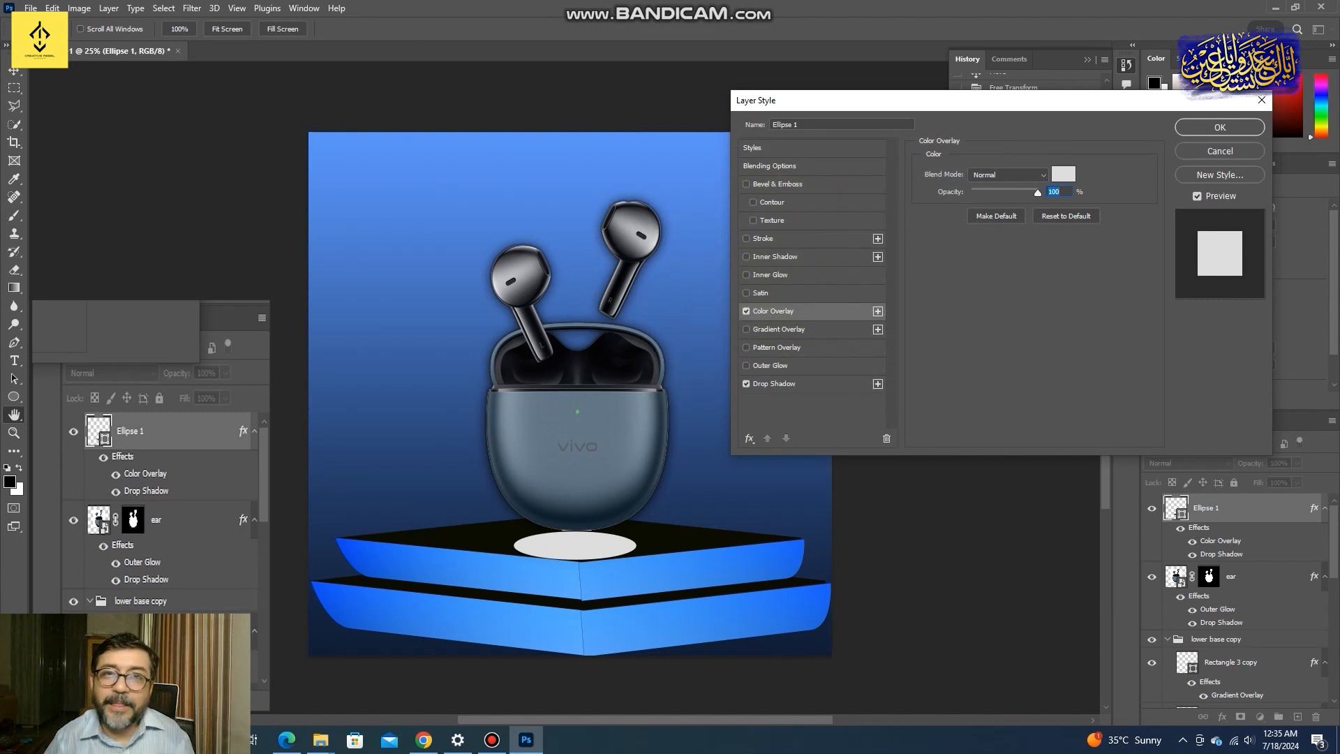
pyautogui.press('Return')
# Nudge the light grey ellipse right and up to X 1202 px, Y 2260 px, centring it under the case
pyautogui.press('Up')
pyautogui.press('Up')
pyautogui.press('Up')
pyautogui.press('Up')
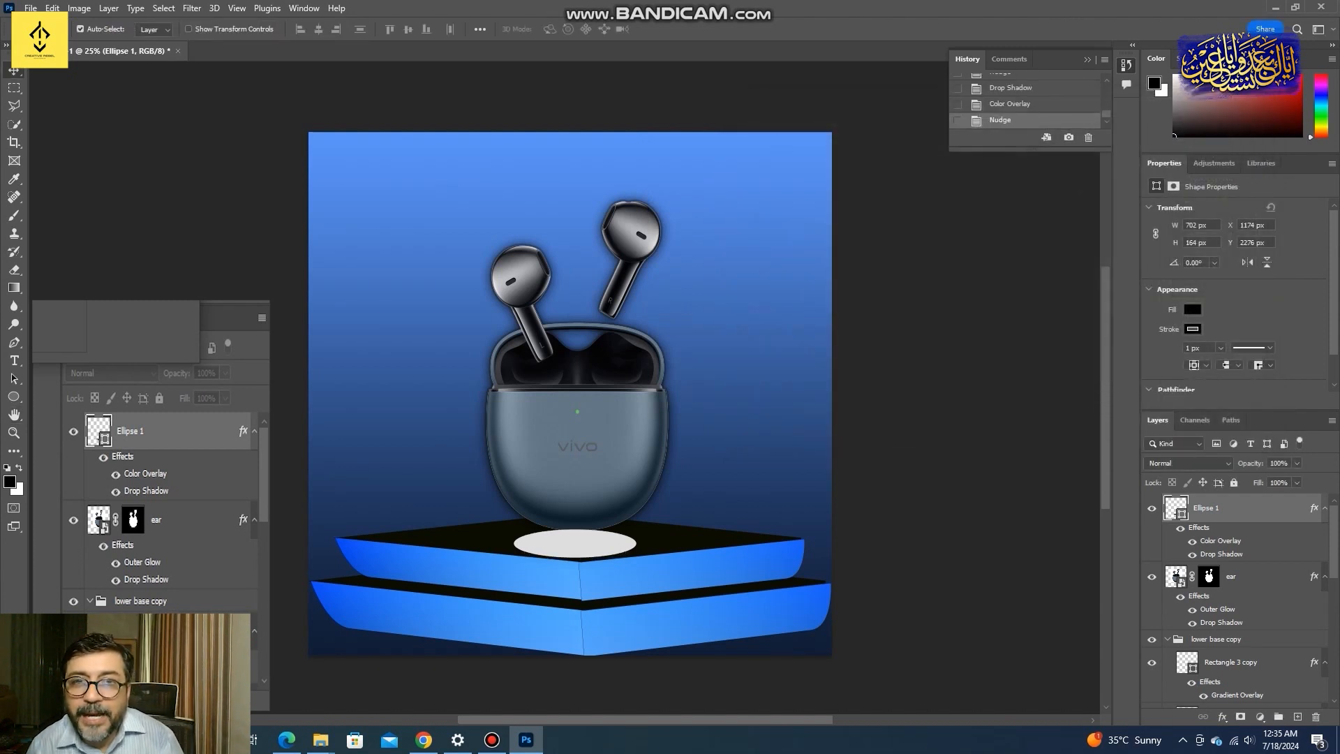
pyautogui.press('Right')
pyautogui.press('Right')
pyautogui.press('Right')
pyautogui.press('Right')
pyautogui.press('Right')
pyautogui.press('Right')
pyautogui.press('Right')
pyautogui.press('Right')
pyautogui.press('Right')
pyautogui.press('Right')
pyautogui.press('Right')
pyautogui.press('Right')
pyautogui.press('Right')
pyautogui.press('Right')
pyautogui.press('Right')
pyautogui.press('Right')
pyautogui.press('Right')
pyautogui.press('Right')
pyautogui.press('Right')
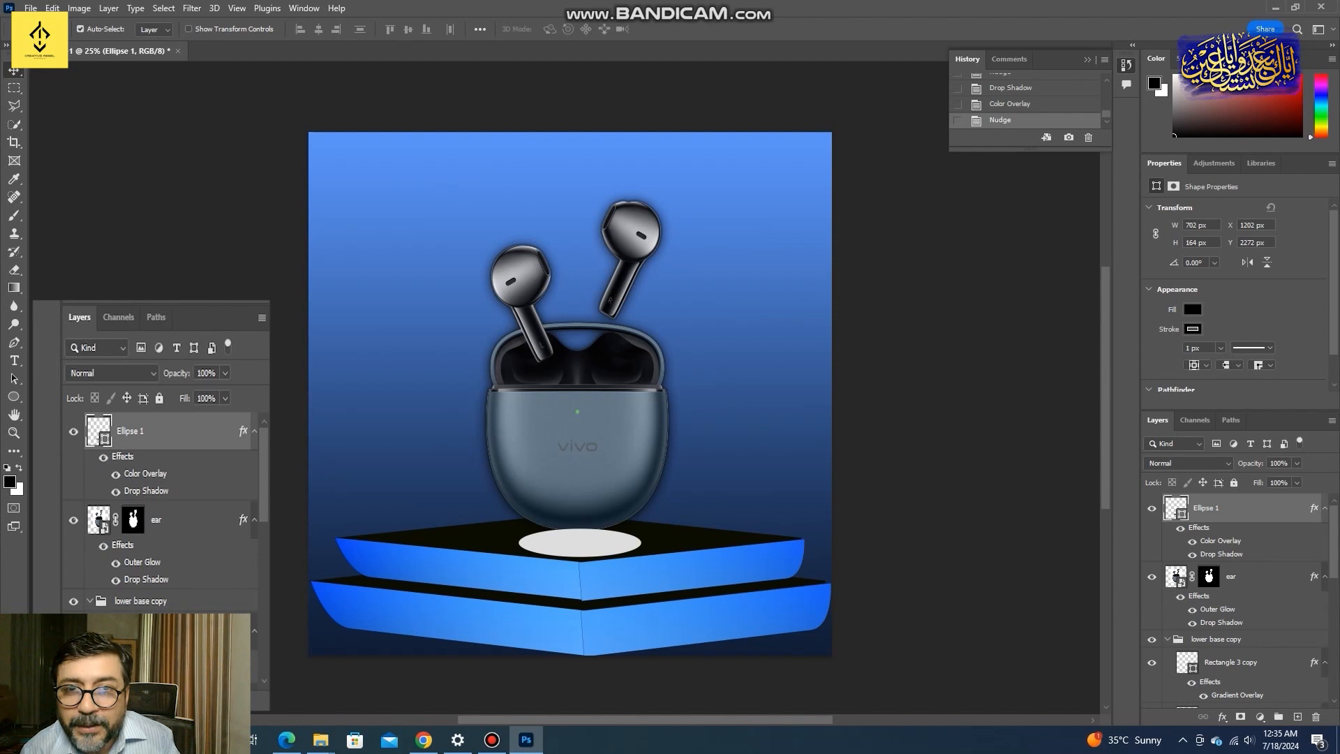
pyautogui.press('Up')
pyautogui.press('Up')
pyautogui.press('Up')
pyautogui.press('Up')
pyautogui.press('Up')
pyautogui.press('Up')
pyautogui.press('Up')
pyautogui.press('Up')
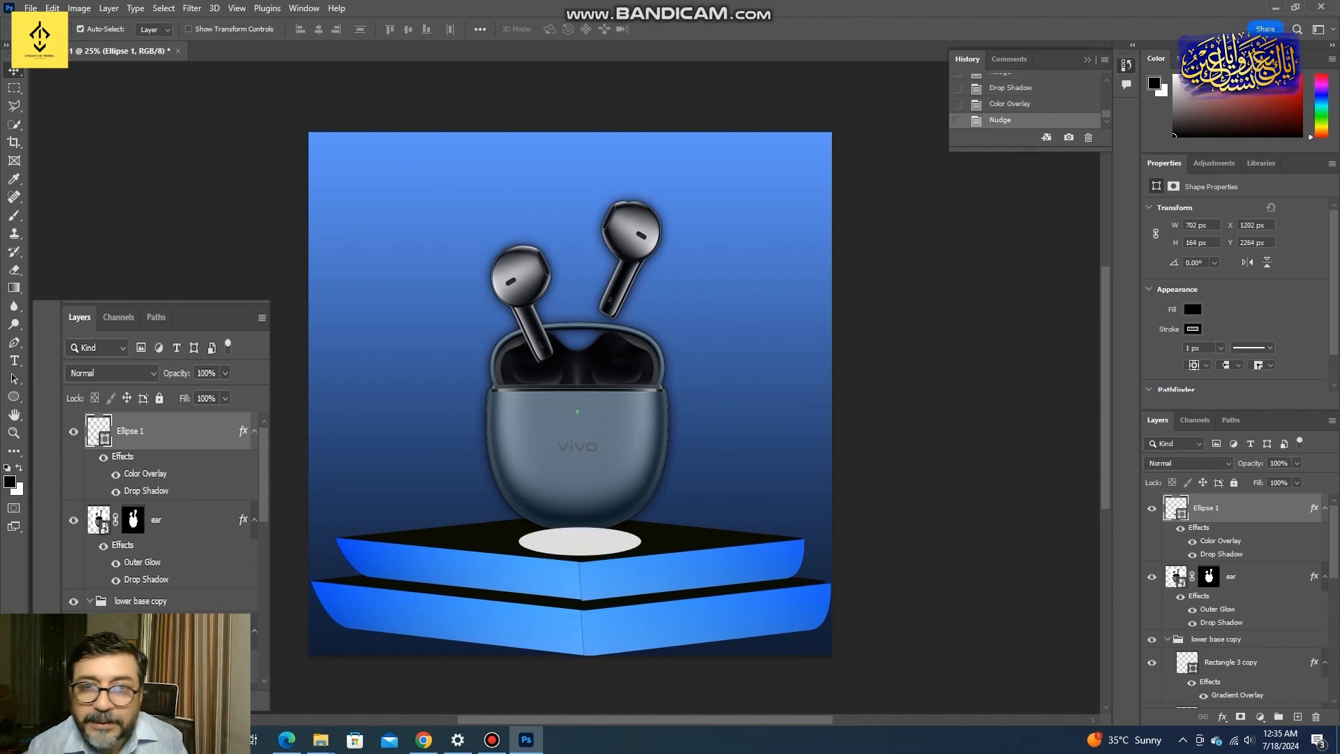
pyautogui.press('Up')
pyautogui.press('Up')
pyautogui.press('Up')
pyautogui.press('Up')
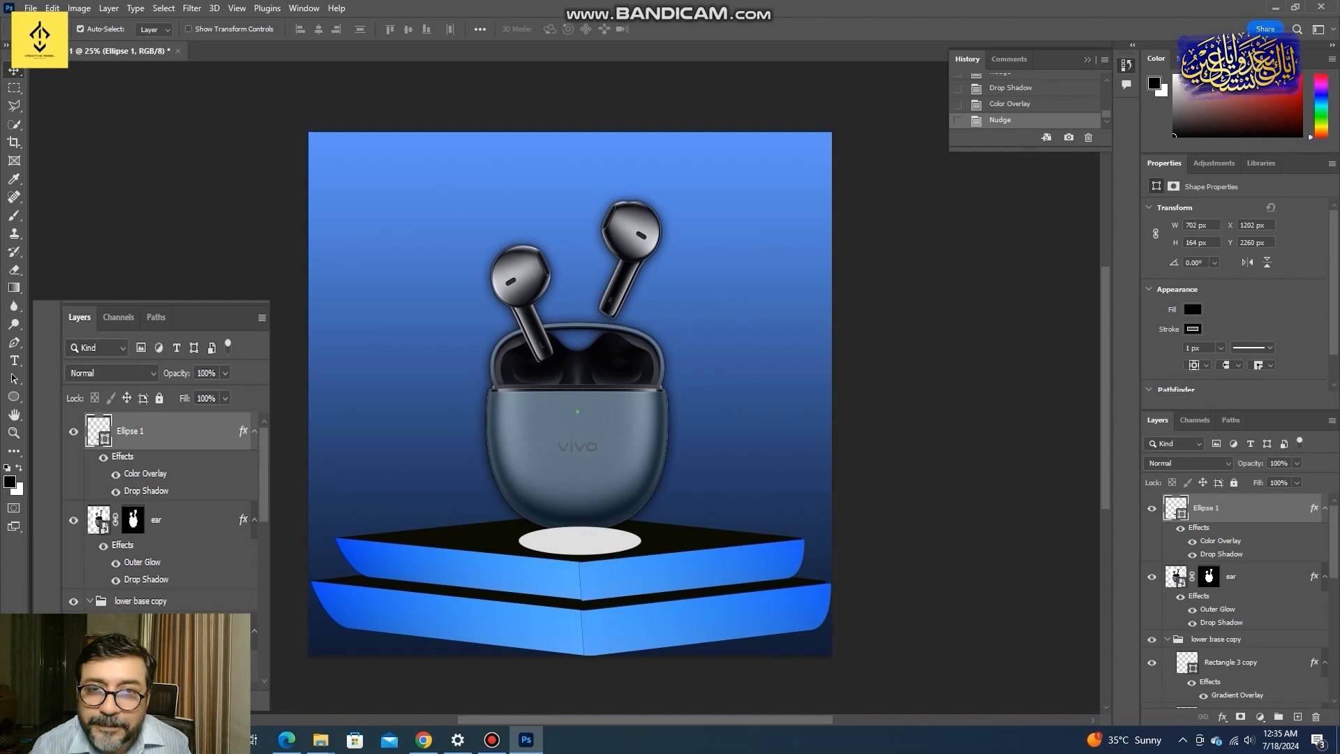
# Move the ear layer above the ellipse layer and nudge the earbuds right to X 696 px
pyautogui.moveTo(1230, 576); pyautogui.dragTo(1230, 501)
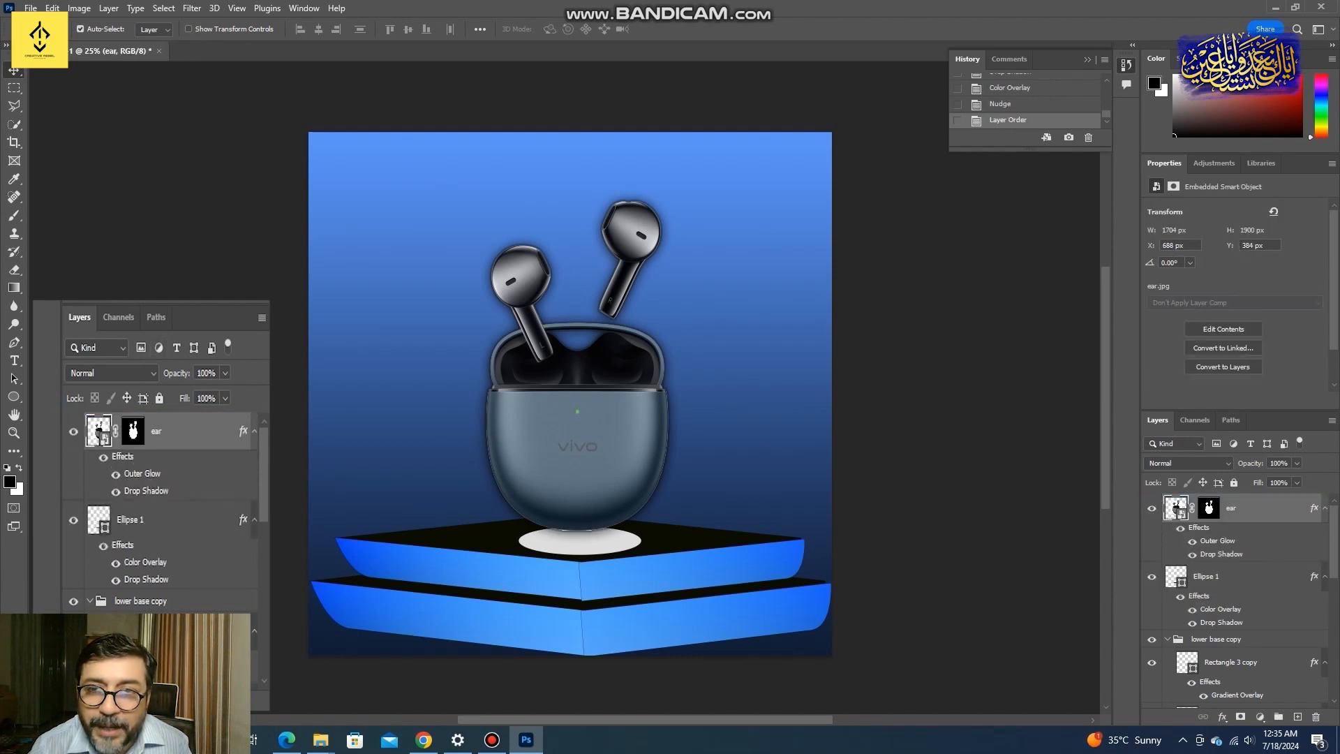
pyautogui.press('Right')
pyautogui.press('Right')
pyautogui.press('Right')
pyautogui.press('Right')
pyautogui.press('Right')
pyautogui.press('Right')
pyautogui.press('Right')
pyautogui.press('Right')
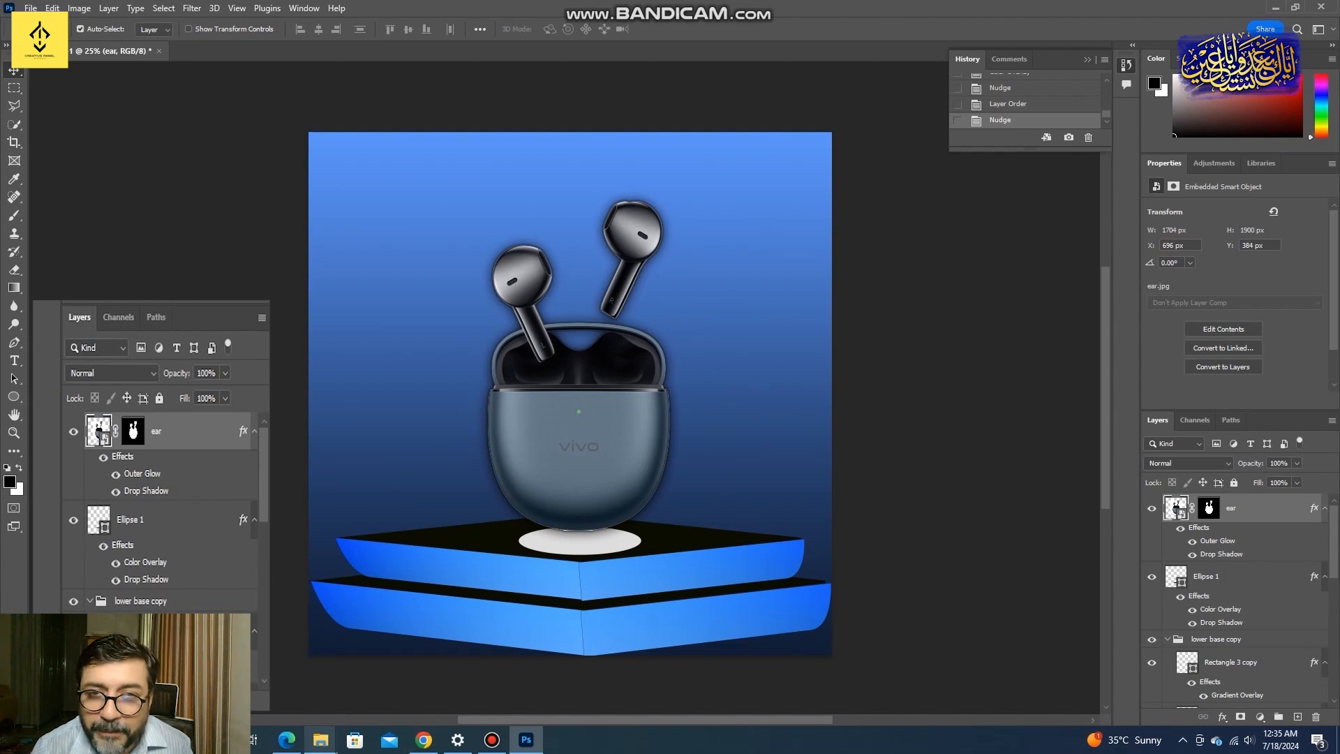
# Place the pngegg Vivo logo from the Downloads folder into the earbuds composition
pyautogui.moveTo(321, 740)
pyautogui.click(394, 683)
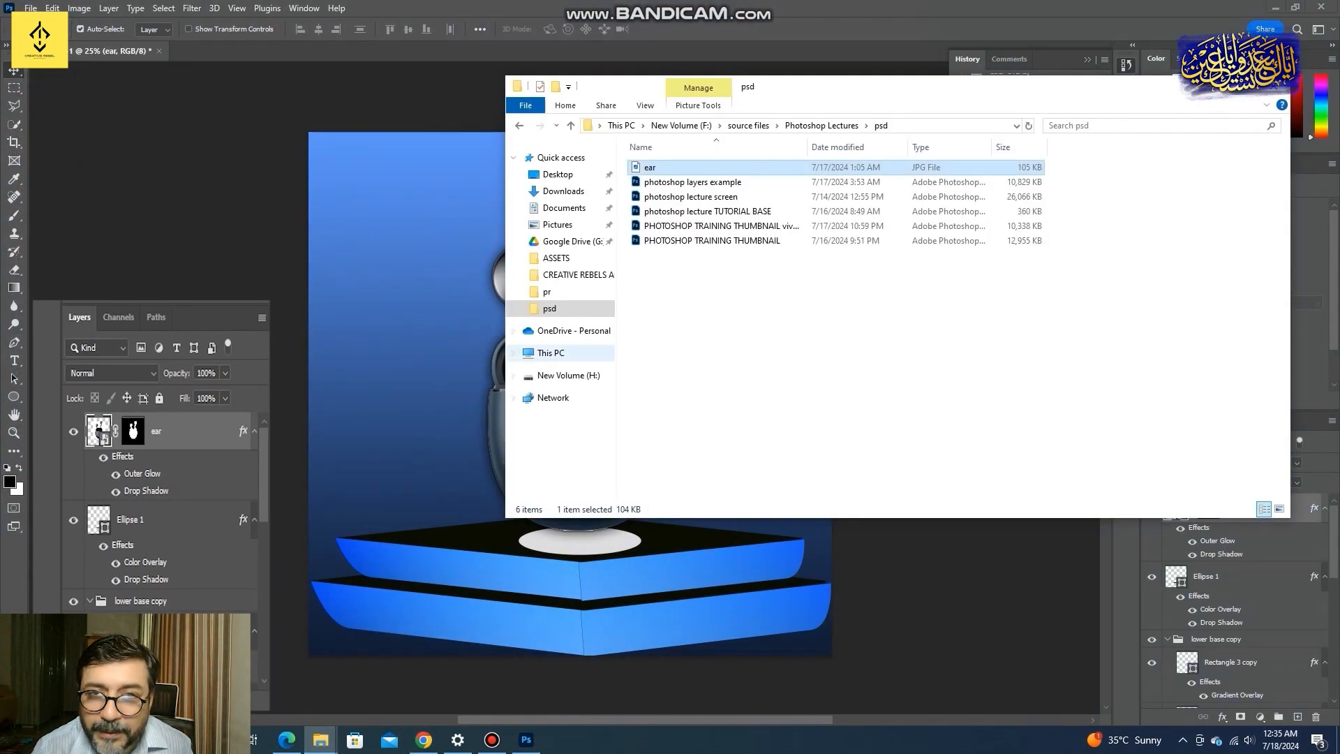
pyautogui.click(563, 191)
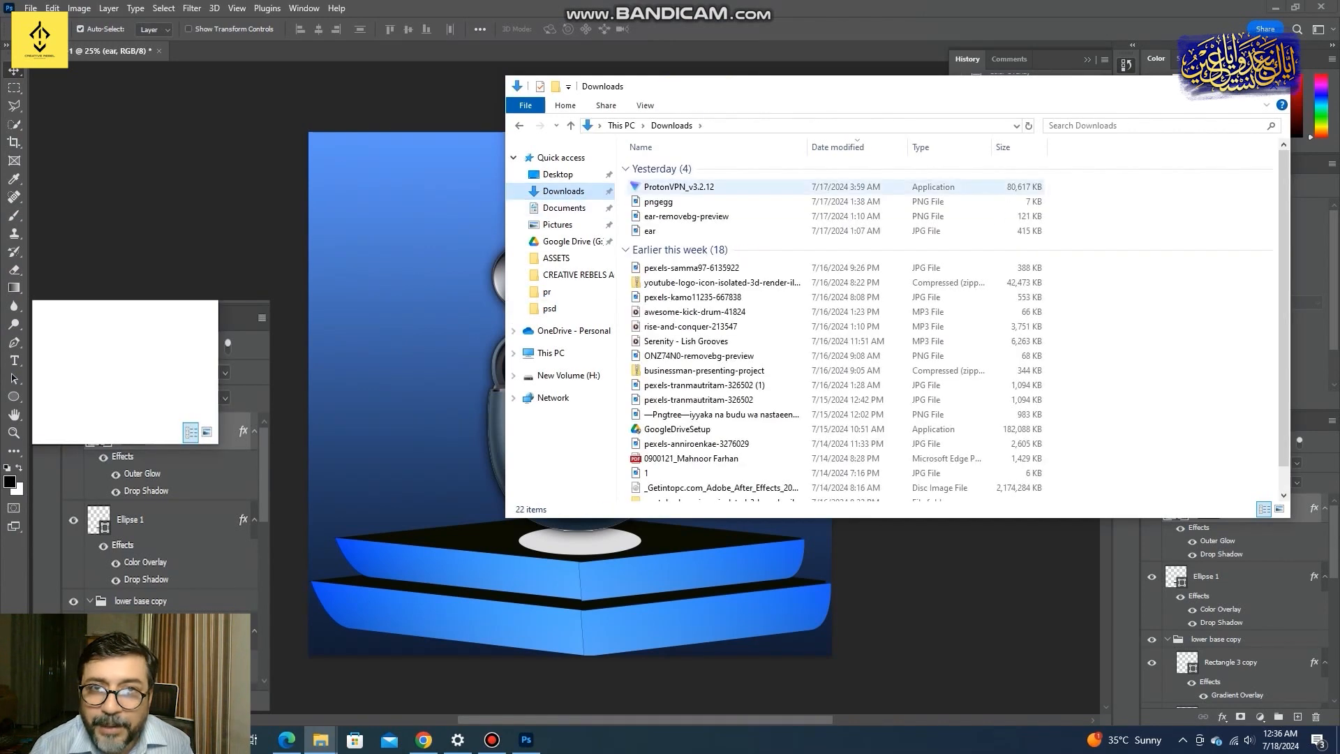
pyautogui.click(659, 202)
pyautogui.moveTo(658, 201); pyautogui.dragTo(418, 206)
# Scale the placed Vivo logo to 28.94% and position it in the canvas's upper-left corner at X 48 px, Y 56 px
pyautogui.moveTo(751, 574); pyautogui.dragTo(472, 296)
pyautogui.hotkey('ctrl', 'z')
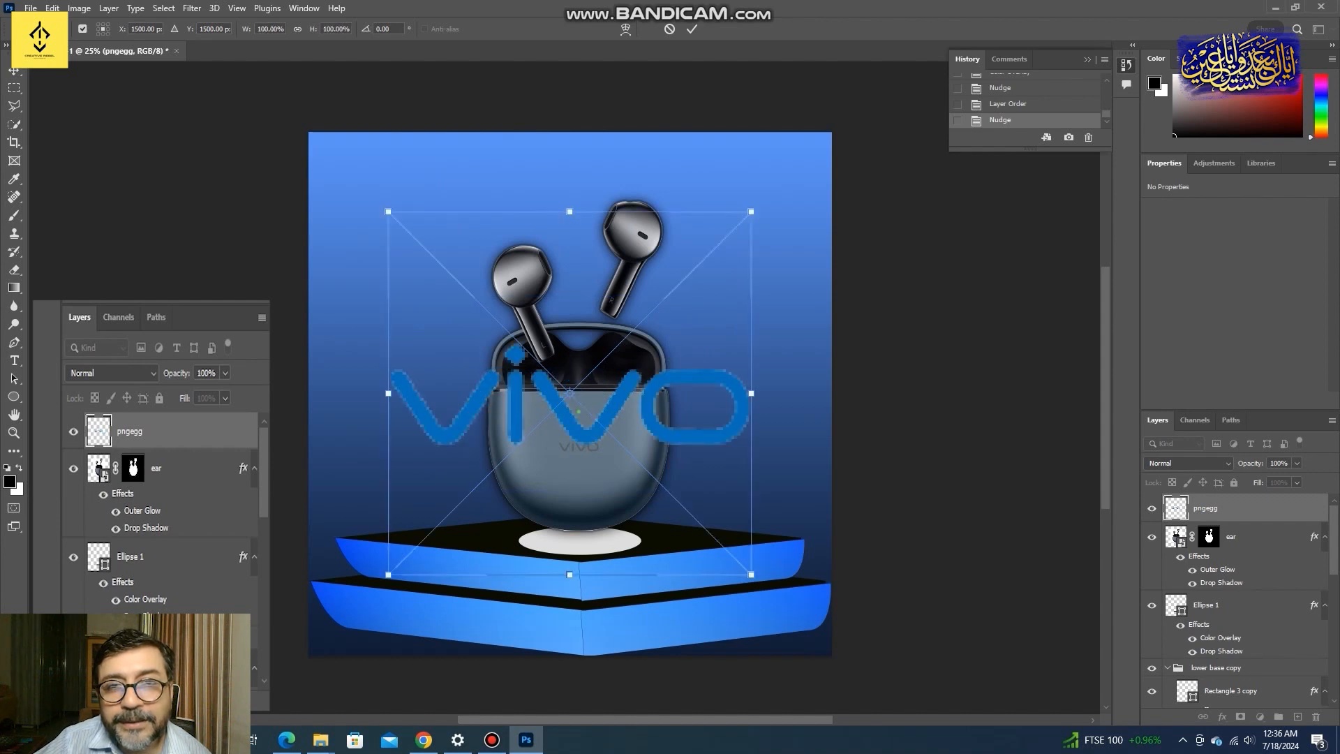
pyautogui.moveTo(751, 575); pyautogui.dragTo(622, 445)
pyautogui.moveTo(581, 397); pyautogui.dragTo(402, 165)
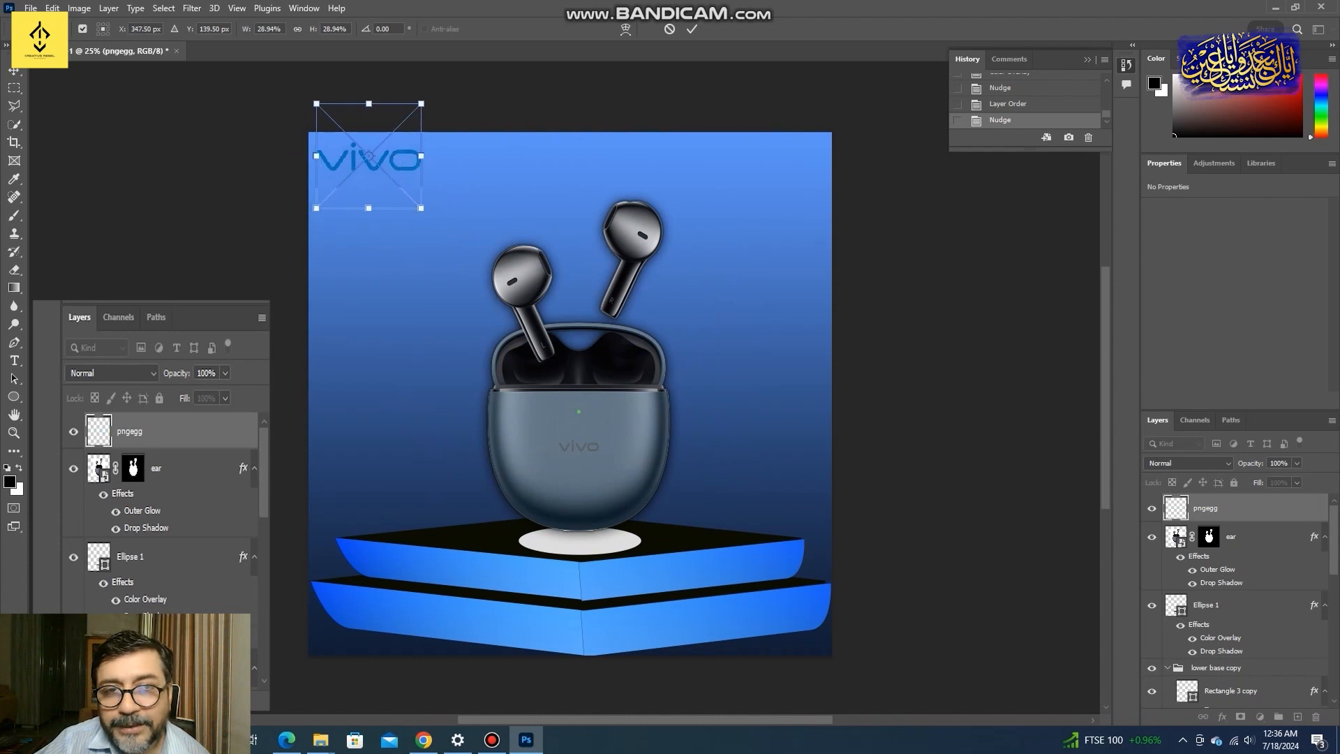
pyautogui.press('Return')
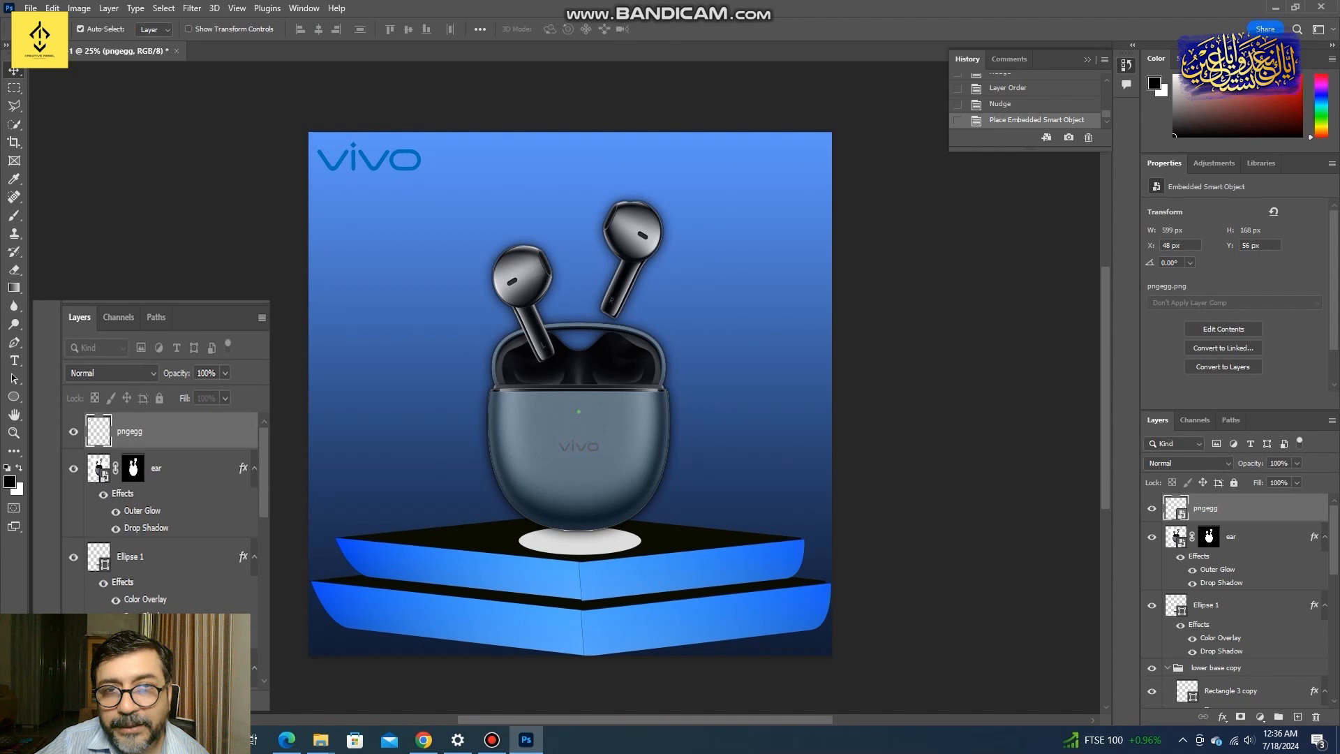
# Add an almost white (#fefefd) Color Overlay to the Vivo logo in Normal mode at 100% opacity
pyautogui.click(1223, 716)
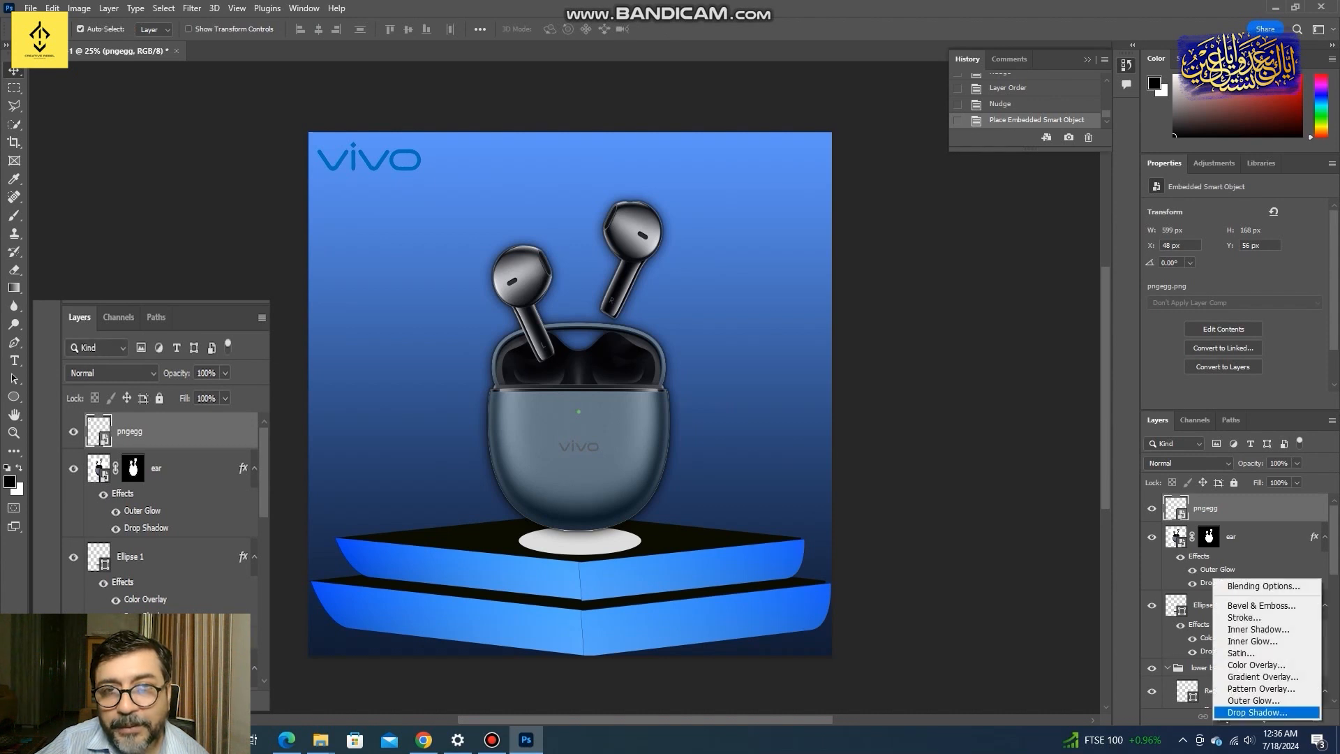
pyautogui.click(1257, 665)
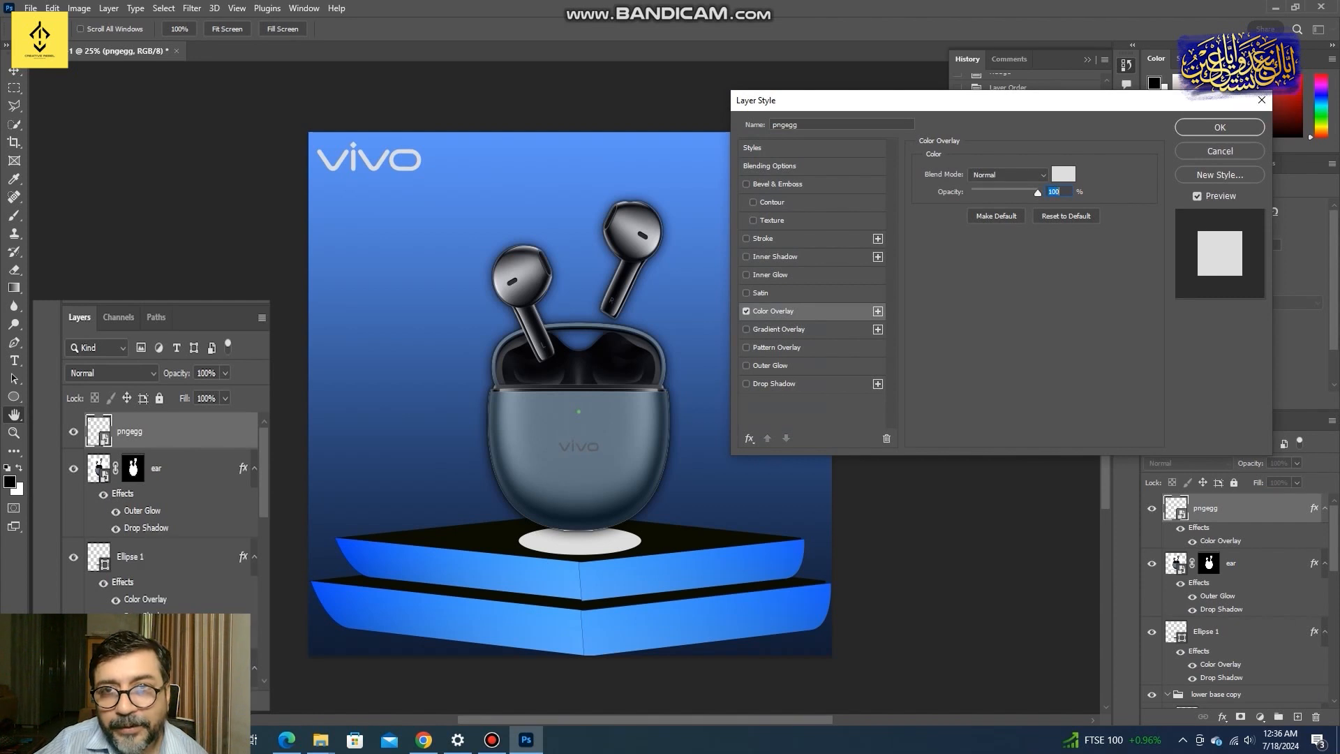
pyautogui.click(1063, 173)
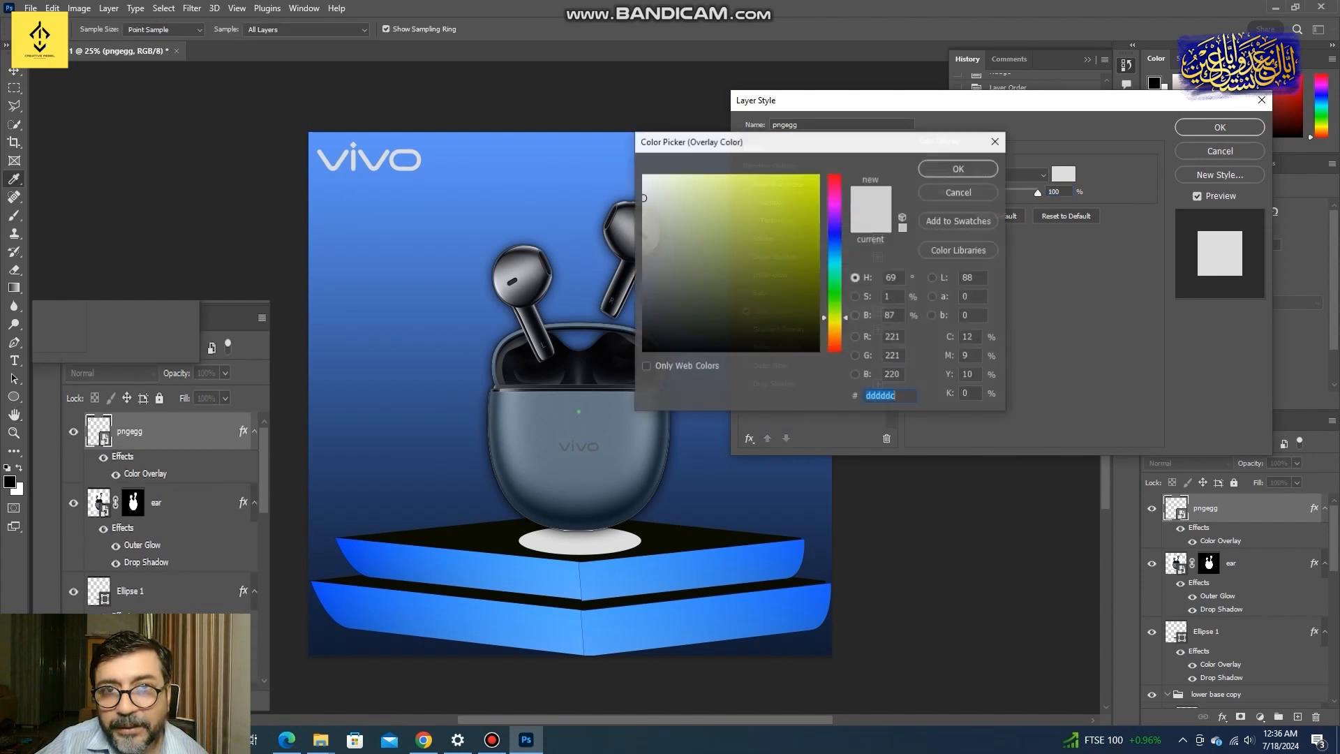
pyautogui.click(643, 175)
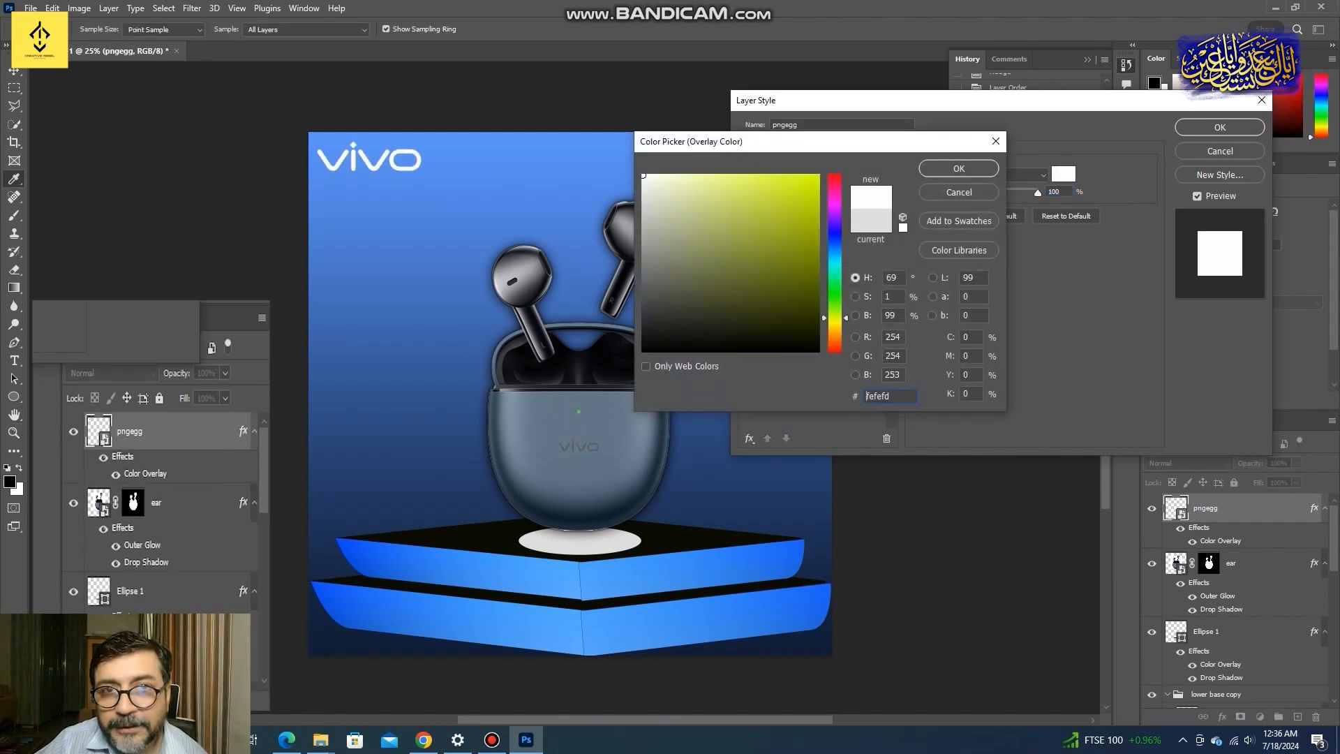
pyautogui.click(959, 168)
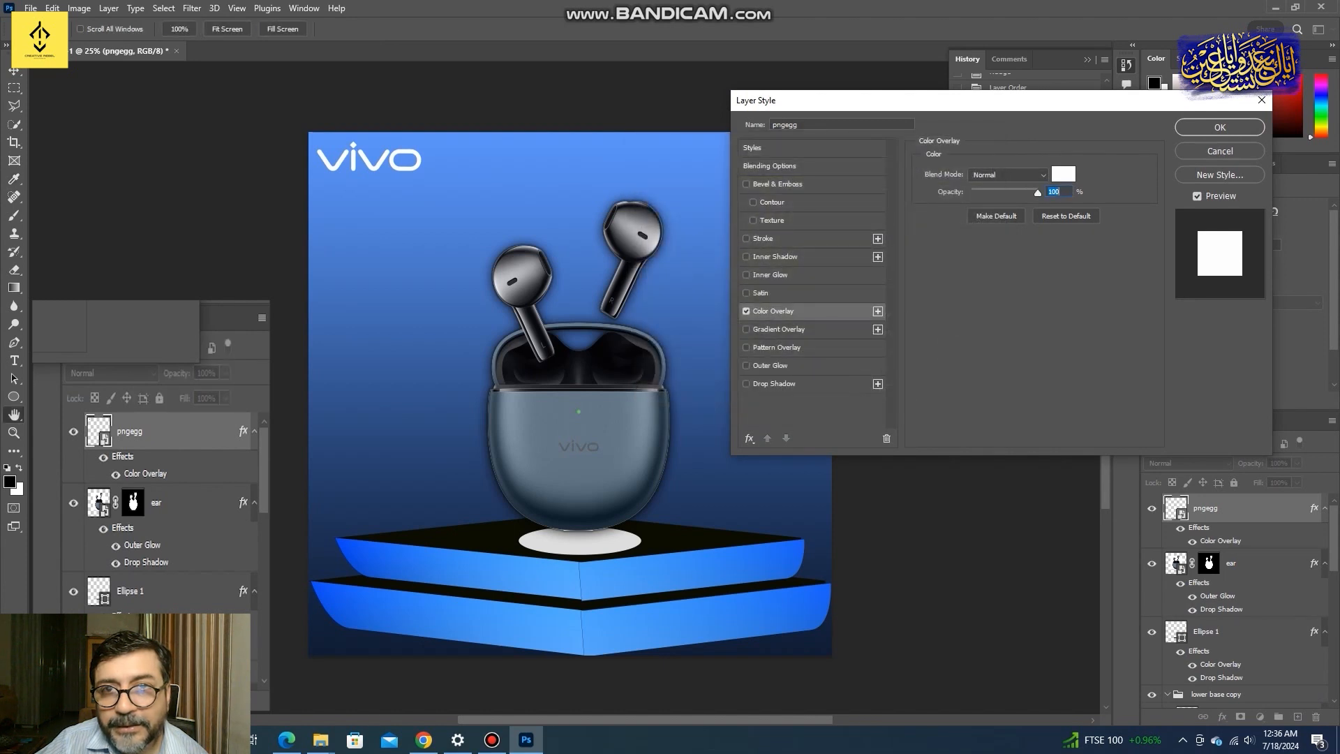
pyautogui.click(1220, 127)
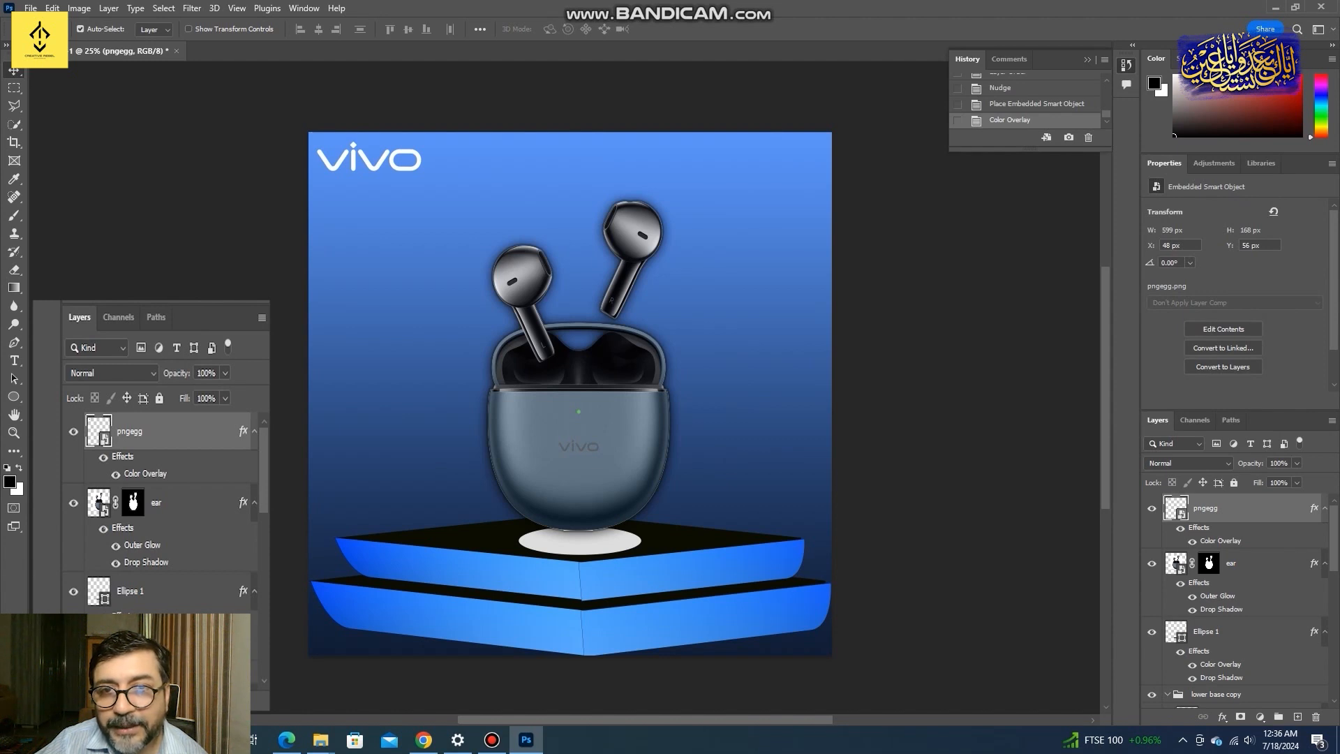
# Nudge the white Vivo logo right to X 52 px
pyautogui.press('Right')
pyautogui.press('Right')
pyautogui.press('Right')
pyautogui.press('Right')
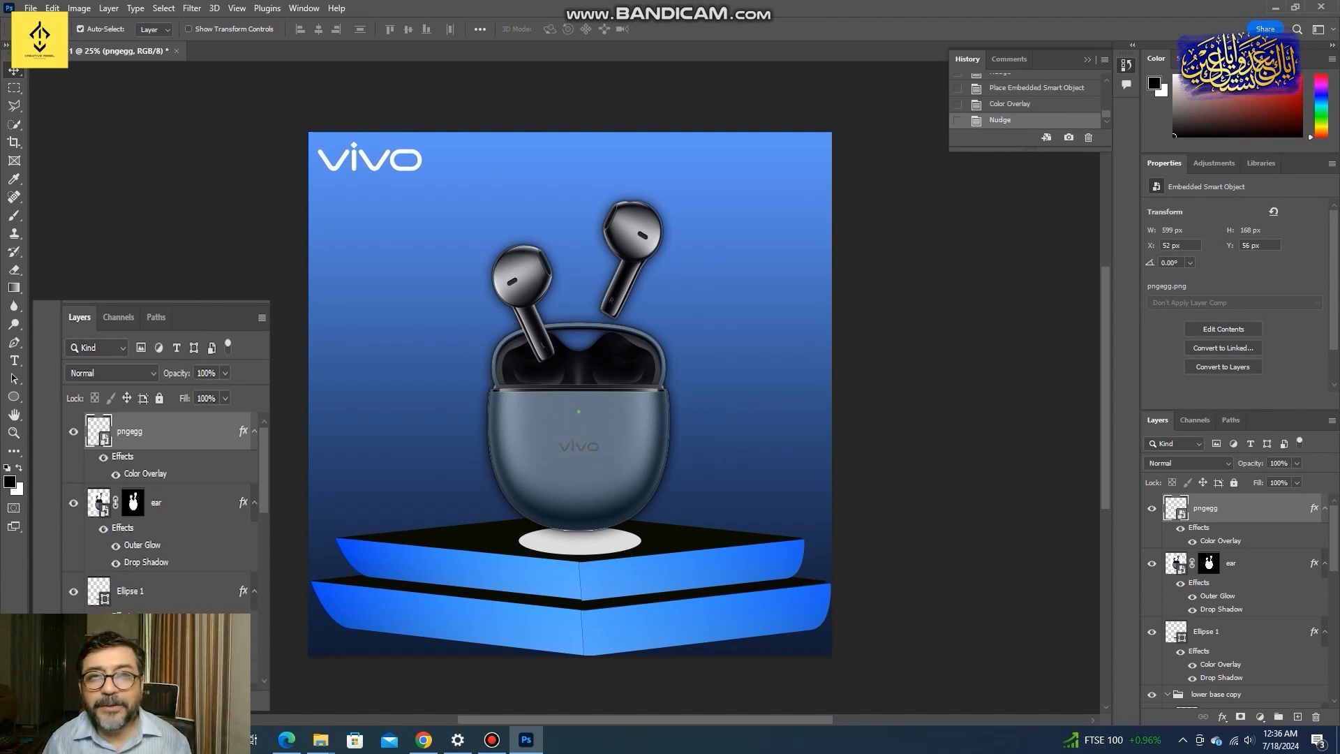
# Lower the earbuds image on the ear layer to Y 452 px so the case sits on the ellipse
pyautogui.click(1245, 563)
pyautogui.press('Down')
pyautogui.press('Down')
pyautogui.press('Down')
pyautogui.press('Down')
pyautogui.press('Down')
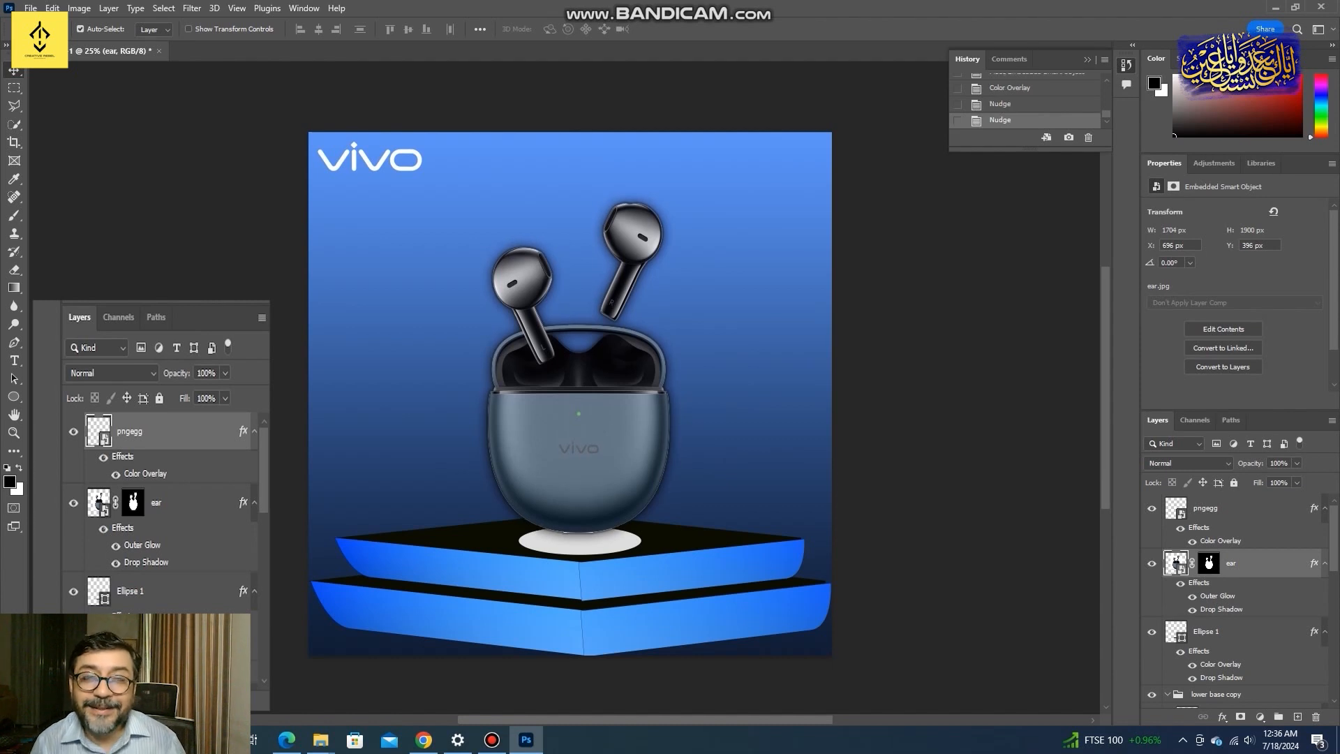
pyautogui.hotkey('shift', 'Down')
pyautogui.hotkey('shift', 'Down')
pyautogui.hotkey('shift', 'Down')
pyautogui.hotkey('shift', 'Down')
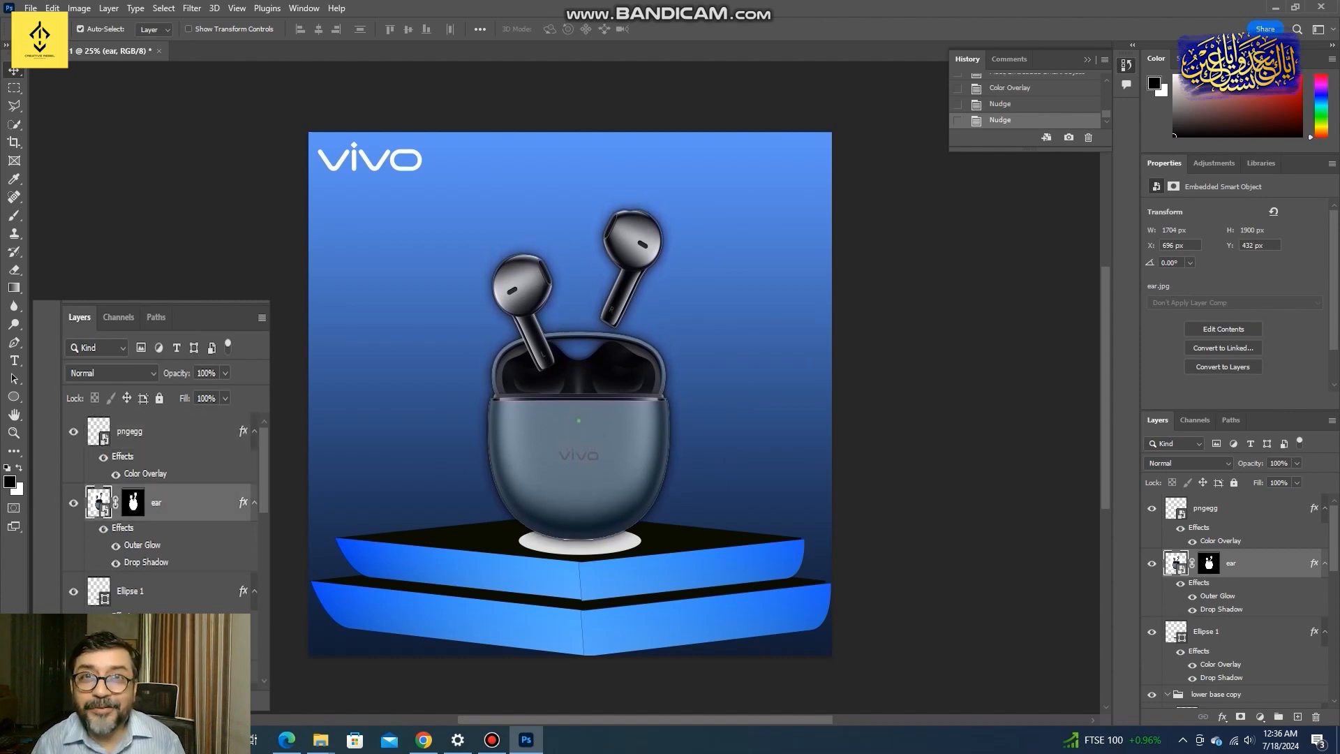
pyautogui.press('Down')
pyautogui.press('Down')
pyautogui.press('Down')
pyautogui.press('Down')
pyautogui.press('Down')
pyautogui.press('Down')
pyautogui.press('Down')
pyautogui.press('Down')
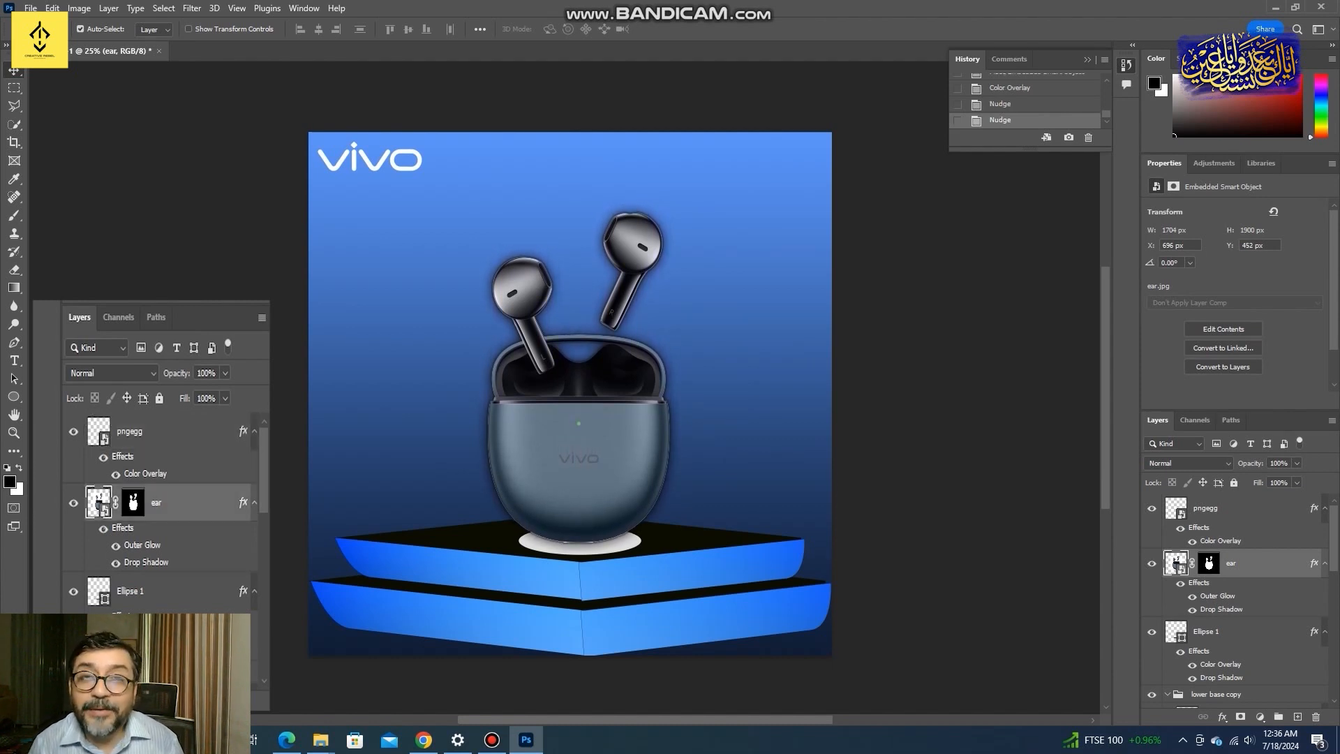